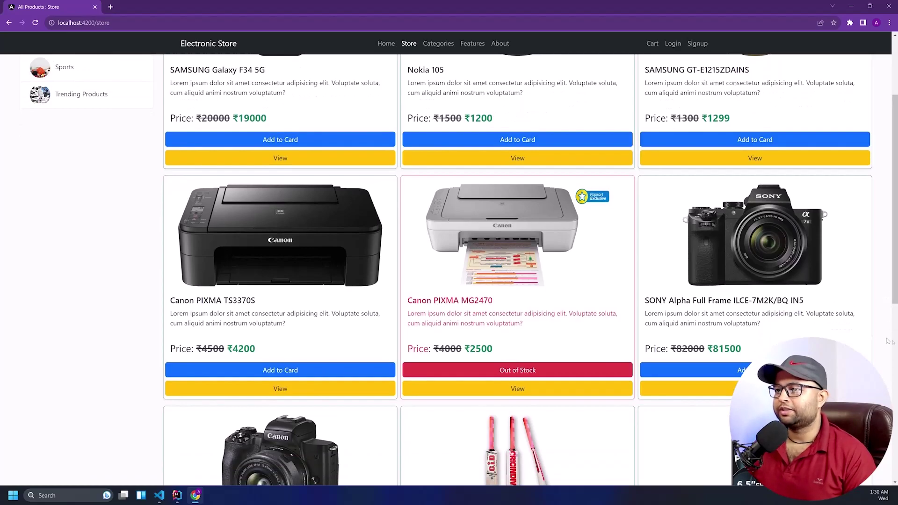
# Browse the store's Categories, Features and About Us pages
pyautogui.scroll(-8, 828, 177)
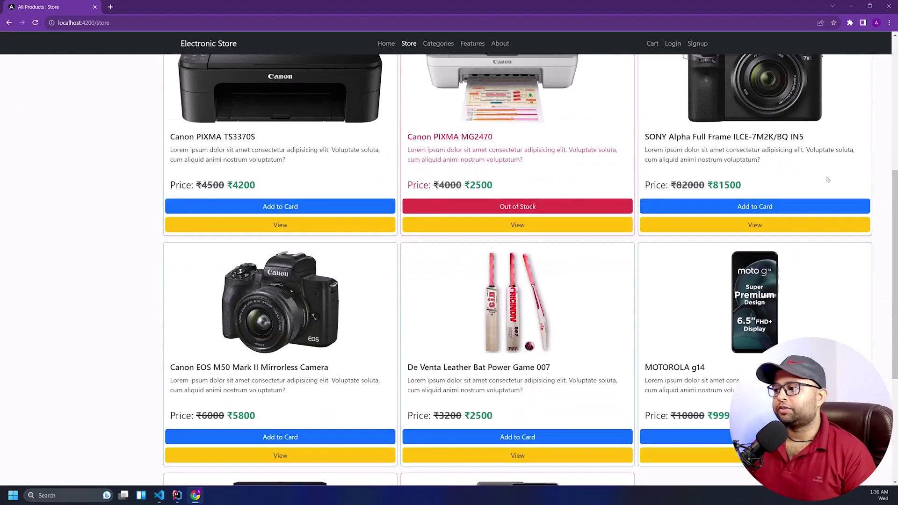
pyautogui.scroll(5, 828, 177)
pyautogui.scroll(6, 828, 179)
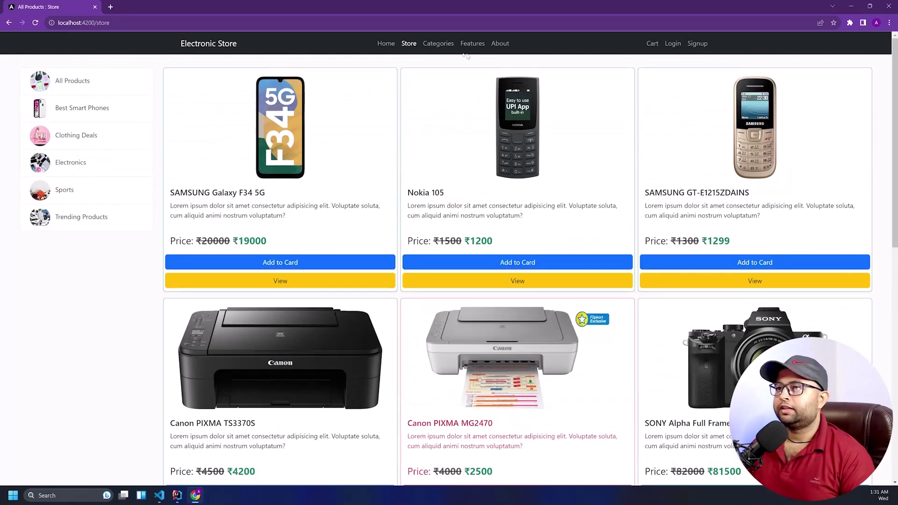
pyautogui.click(438, 43)
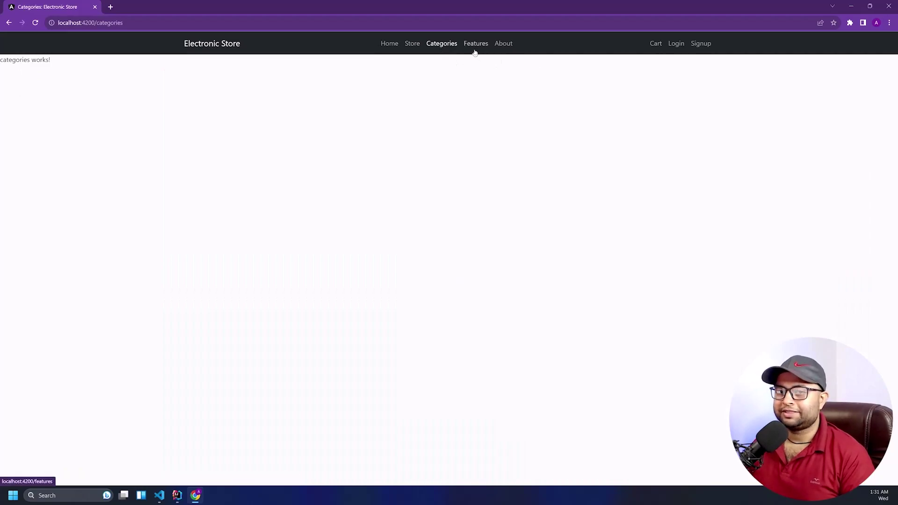
pyautogui.click(475, 50)
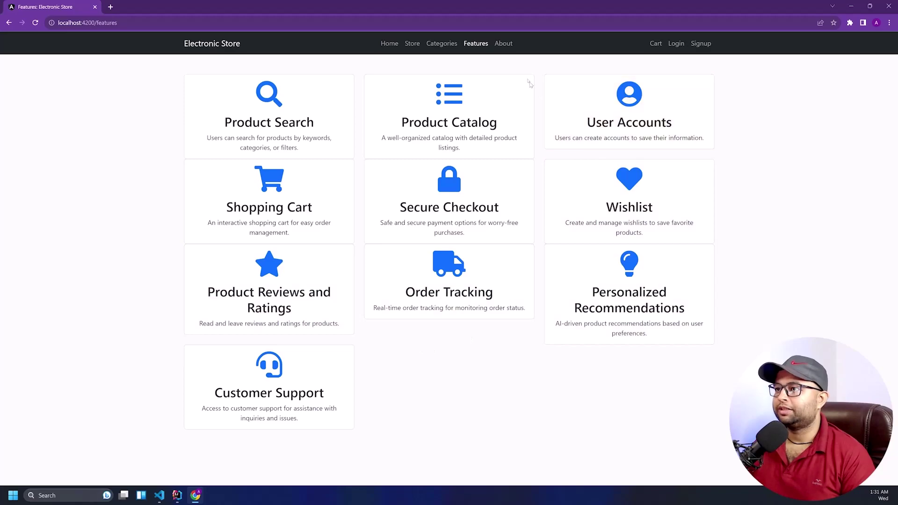
pyautogui.click(510, 44)
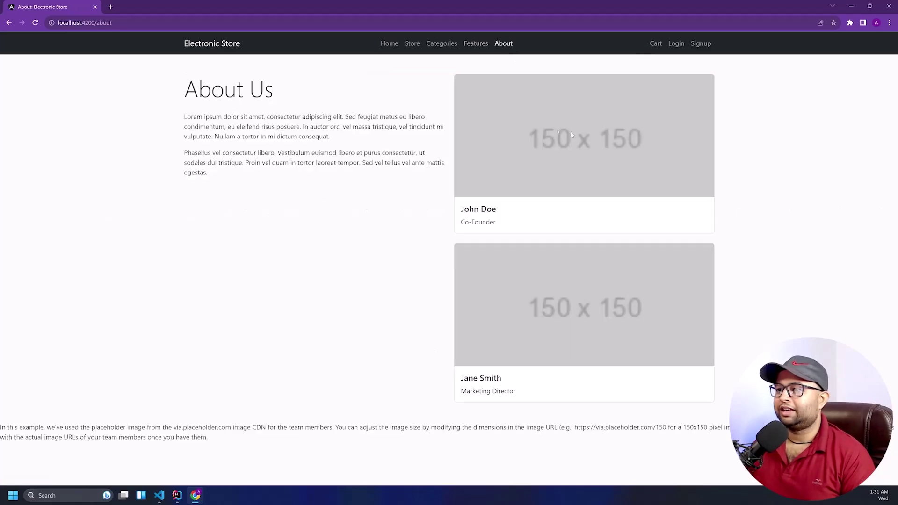
# Try the Cart, which requires login, view Signup, return home, then reopen Signup
pyautogui.click(654, 45)
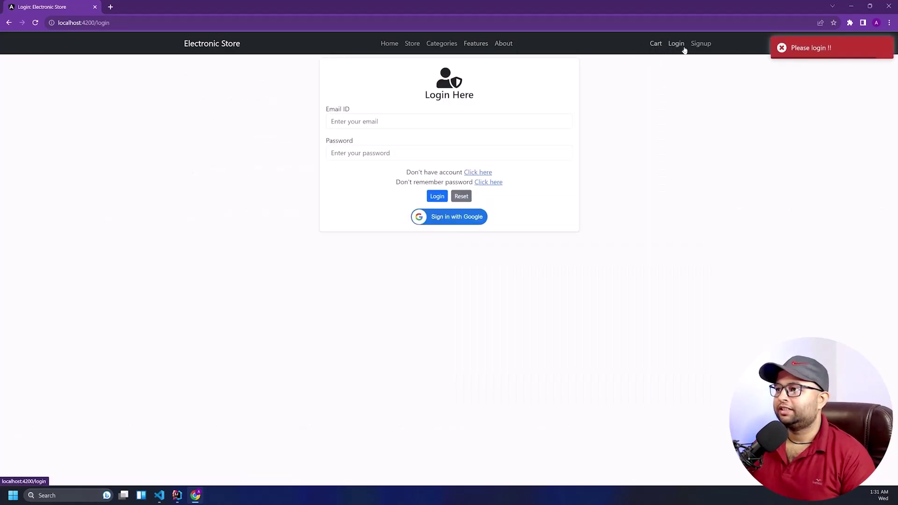
pyautogui.click(700, 44)
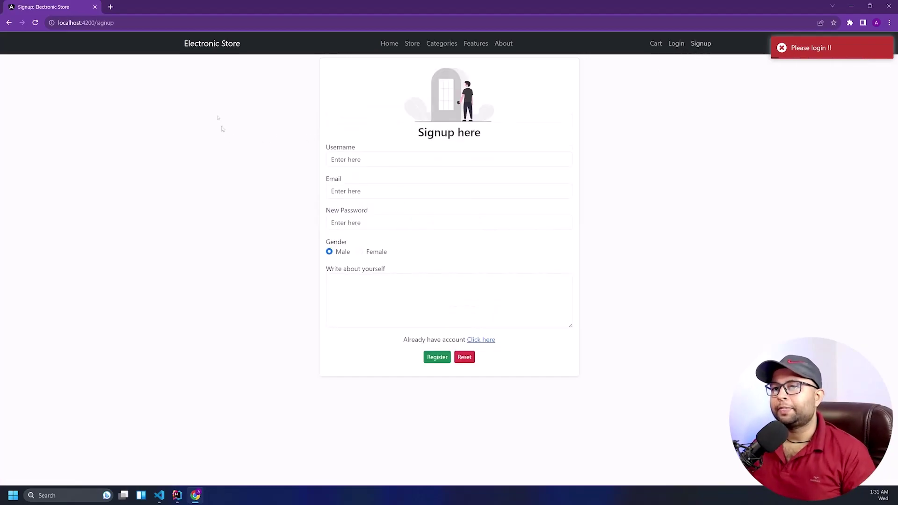
pyautogui.click(227, 43)
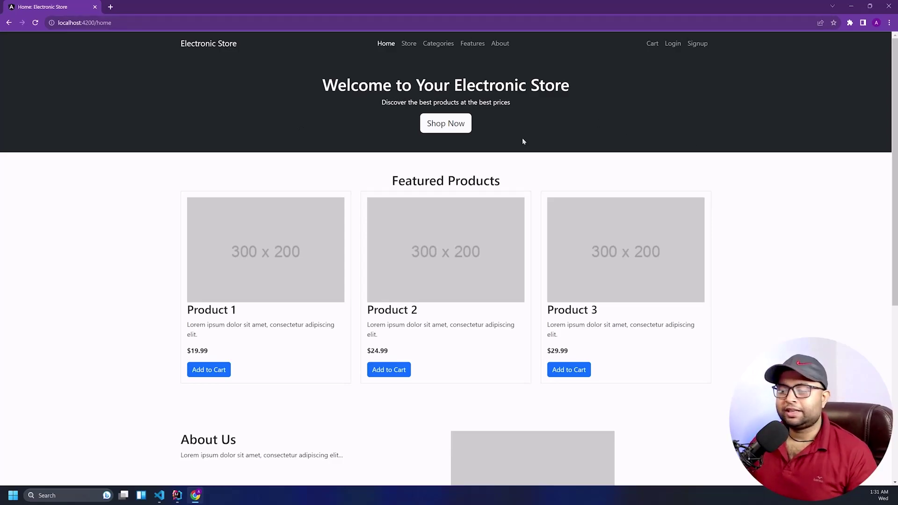
pyautogui.click(697, 43)
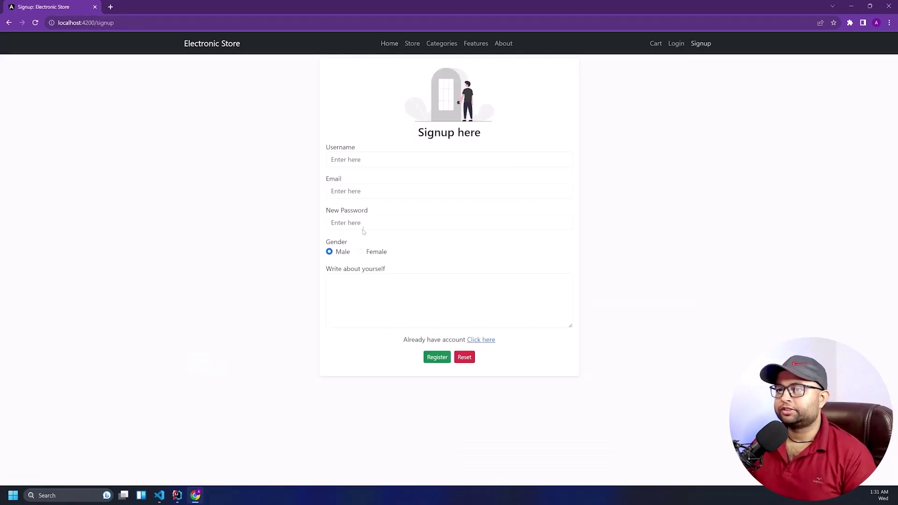
# Fill the signup form: username Demo301, a demo email, a password and 'This is demo account'
pyautogui.click(352, 160)
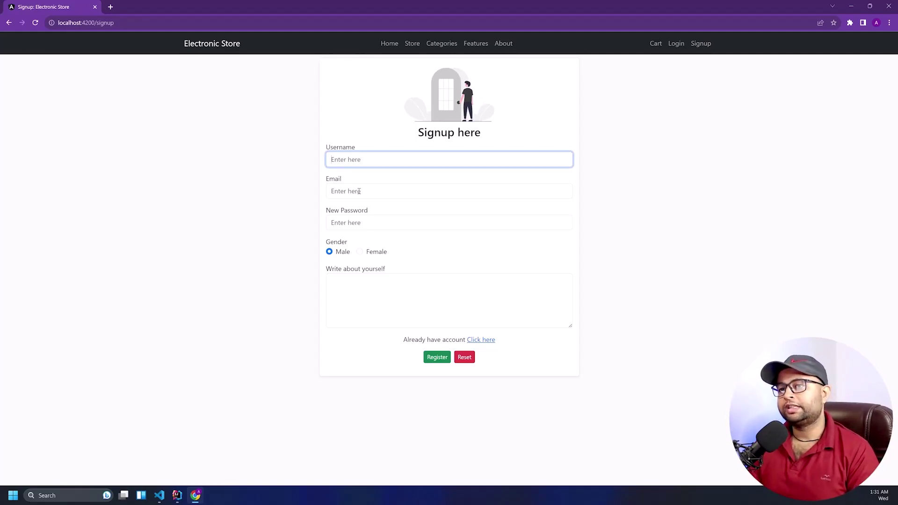
pyautogui.write('Durge')
pyautogui.press('BackSpace')
pyautogui.press('BackSpace')
pyautogui.press('BackSpace')
pyautogui.press('BackSpace')
pyautogui.press('BackSpace')
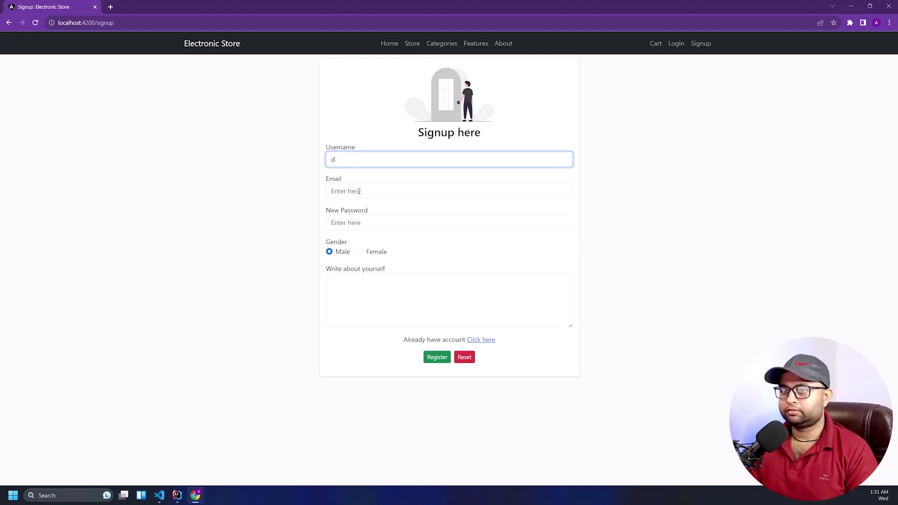
pyautogui.write('Demo')
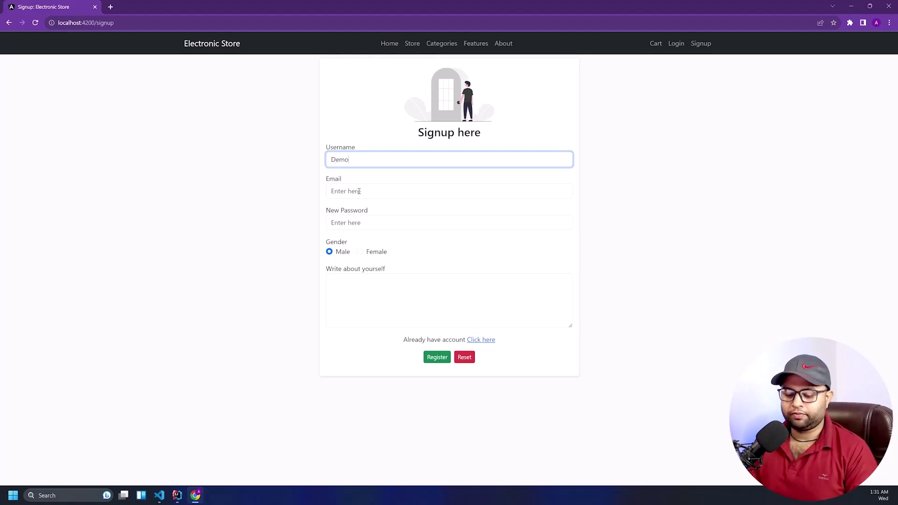
pyautogui.write('301')
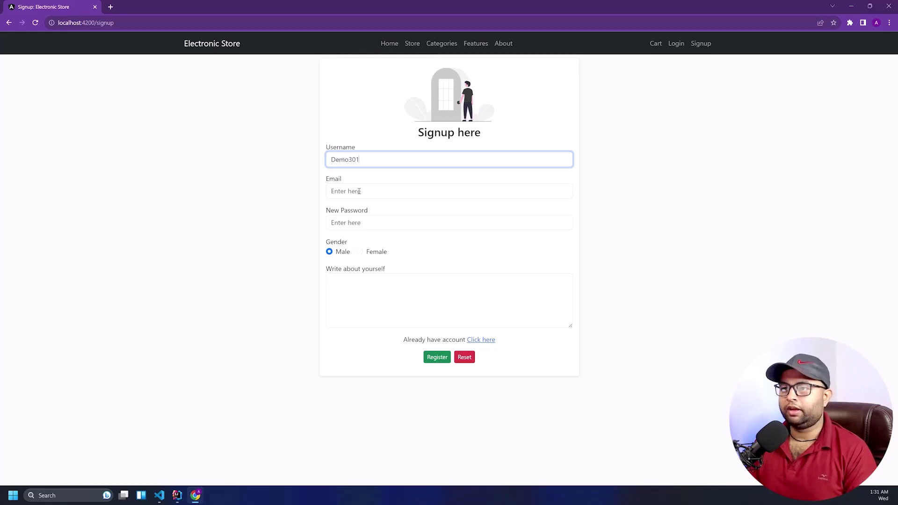
pyautogui.click(361, 196)
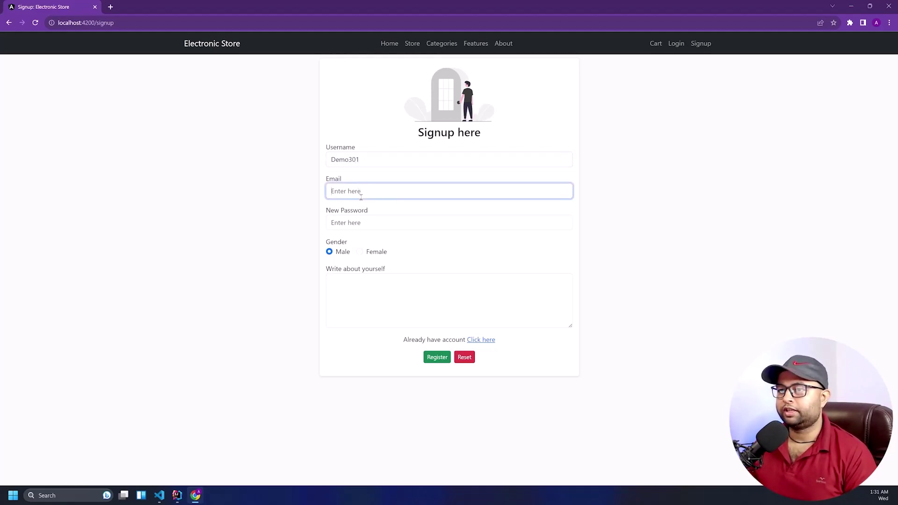
pyautogui.write('demo@gmail.com')
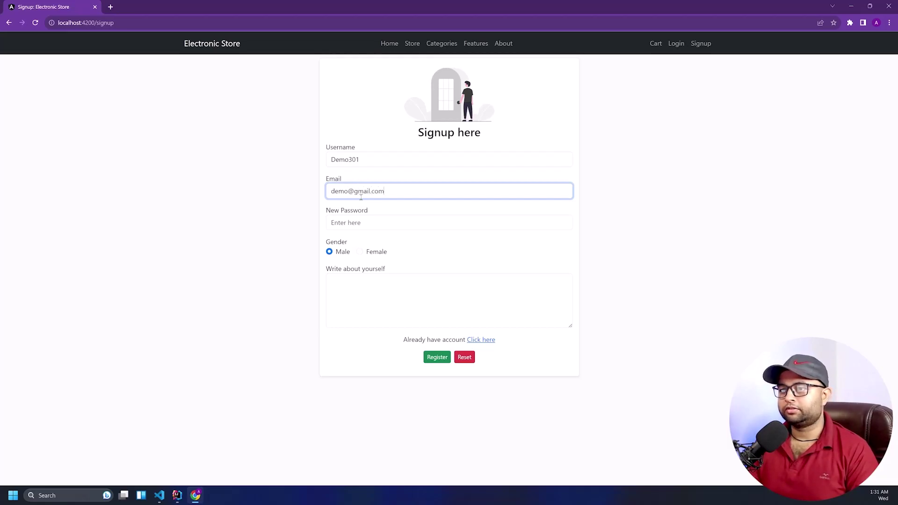
pyautogui.press('Tab')
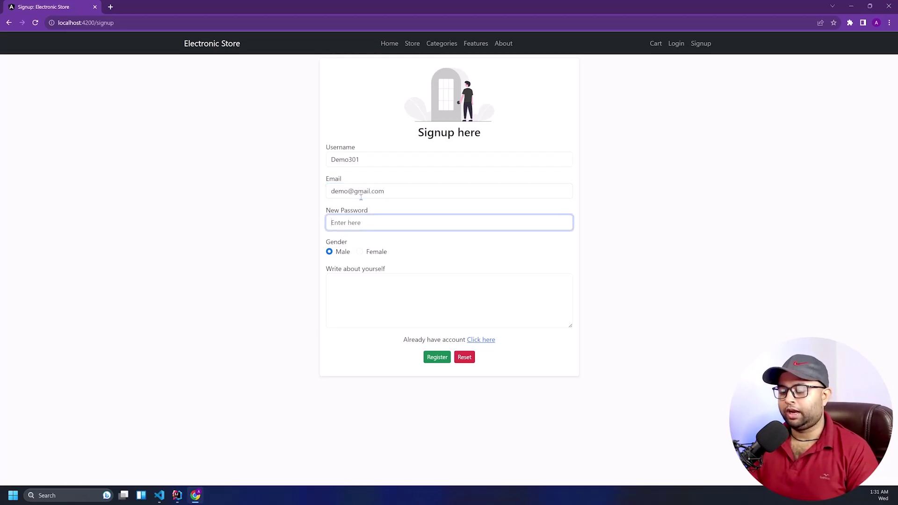
pyautogui.write('demo@12345')
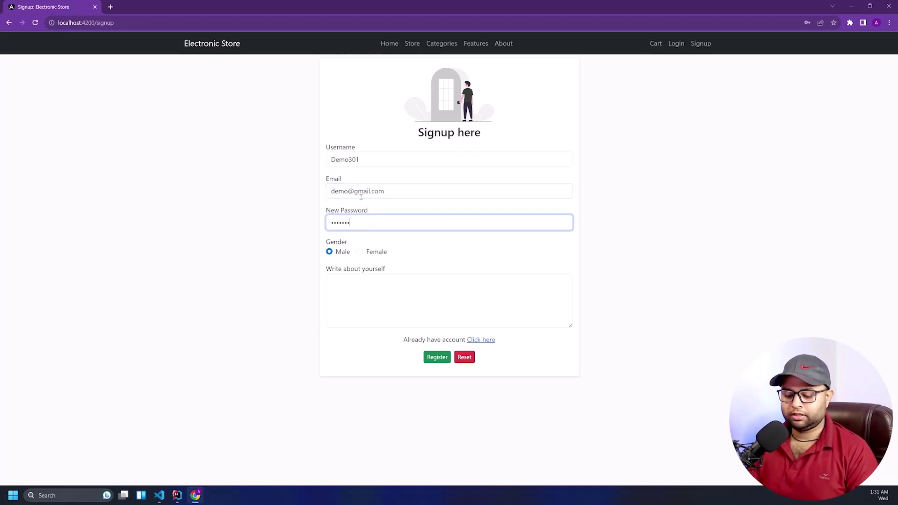
pyautogui.click(364, 294)
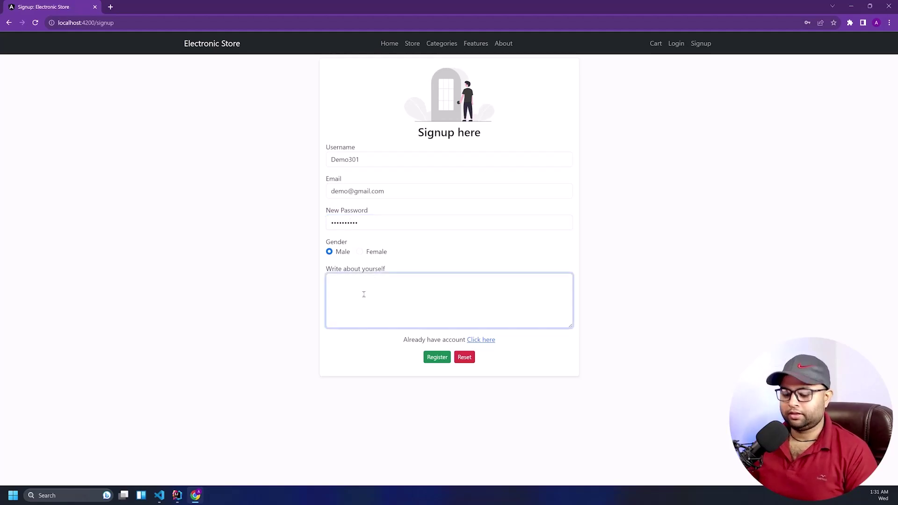
pyautogui.write('This is demo ')
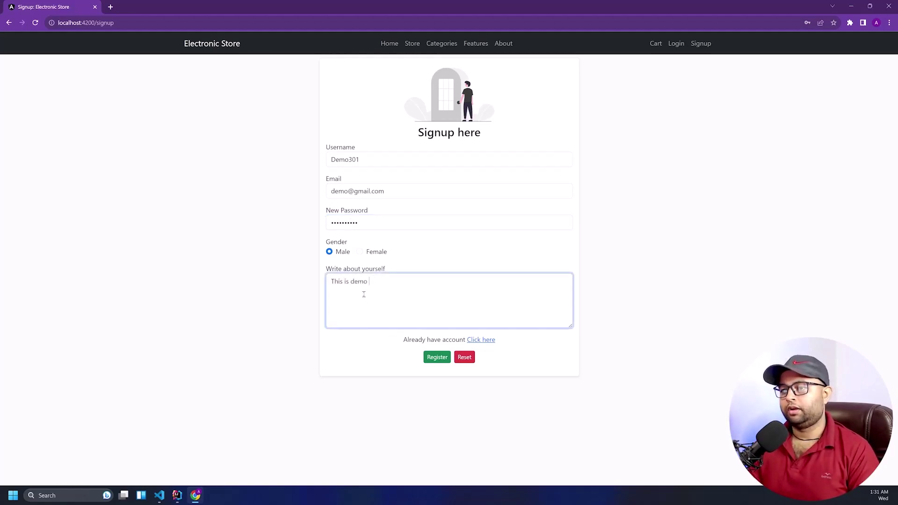
pyautogui.write('account.')
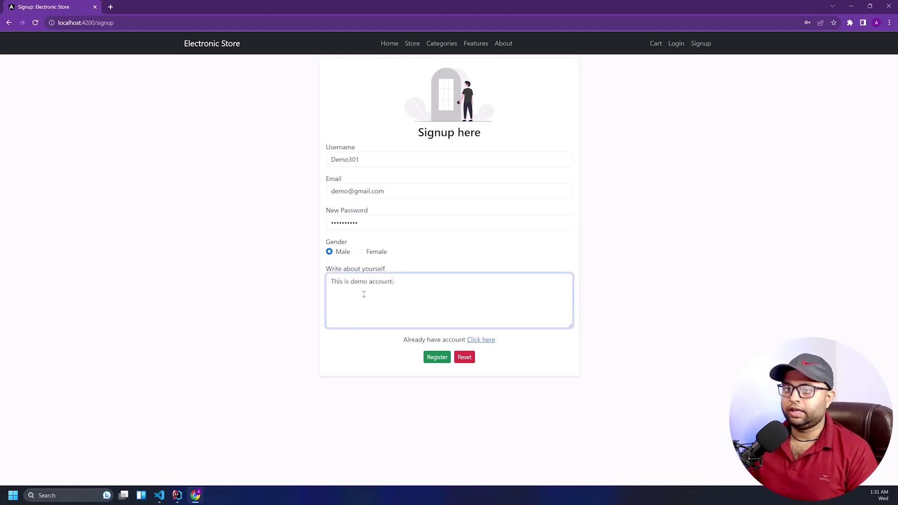
# Submit the registration, decline Chrome's password saving, and go to the Store listing
pyautogui.click(435, 358)
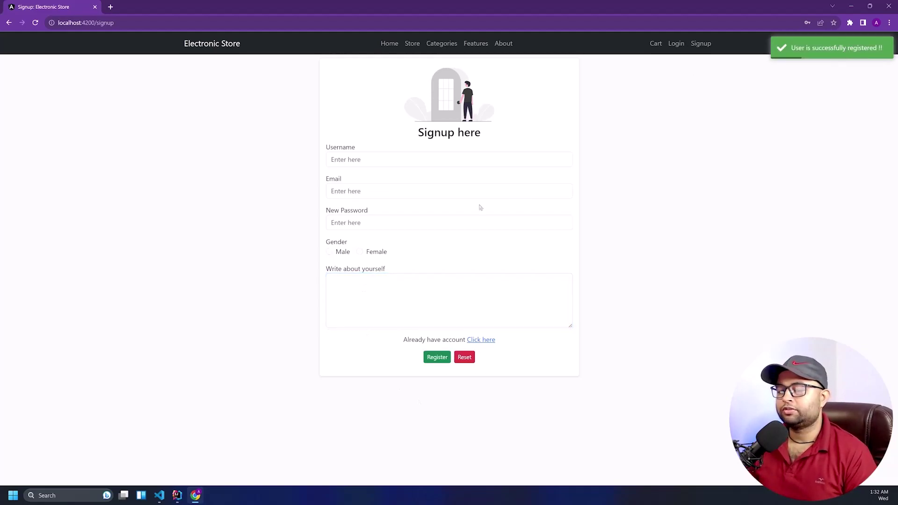
pyautogui.click(427, 358)
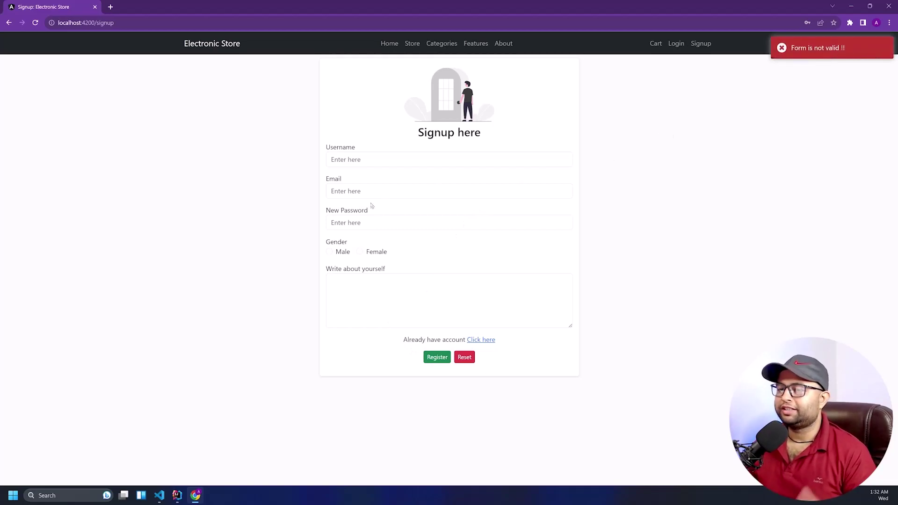
pyautogui.click(361, 164)
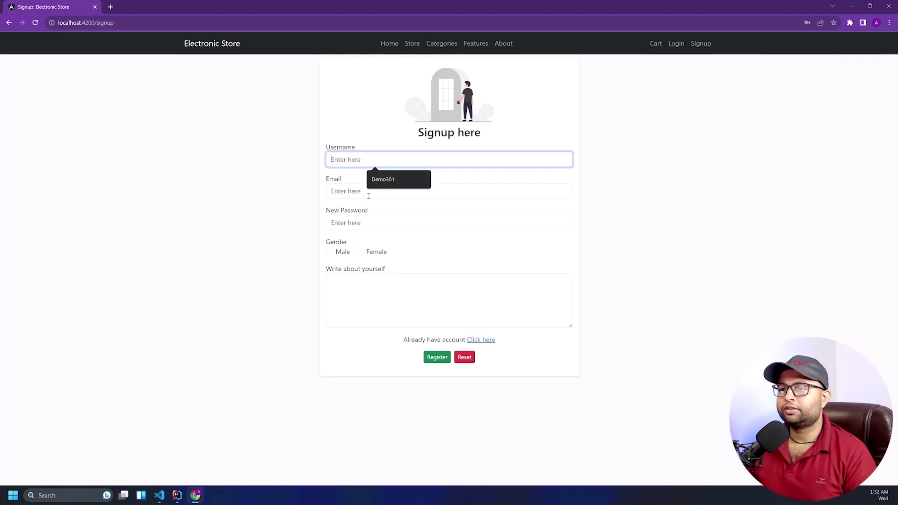
pyautogui.click(296, 178)
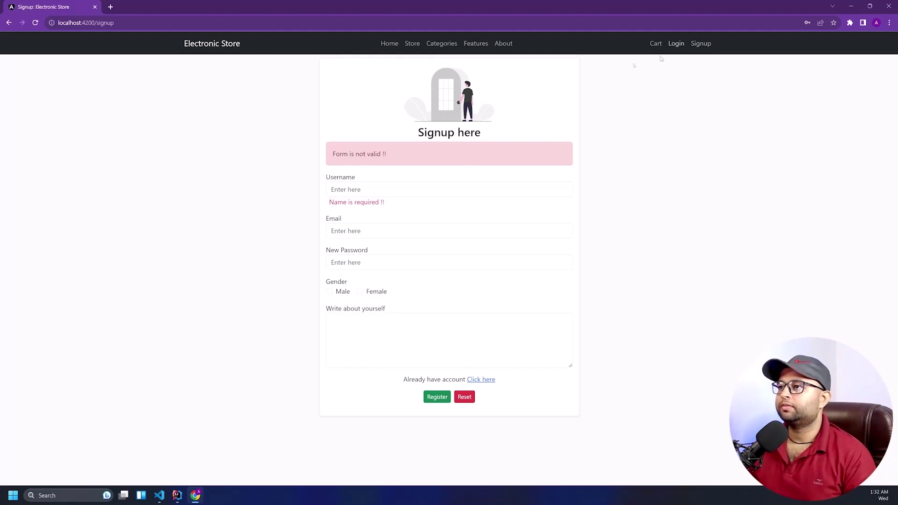
pyautogui.click(674, 47)
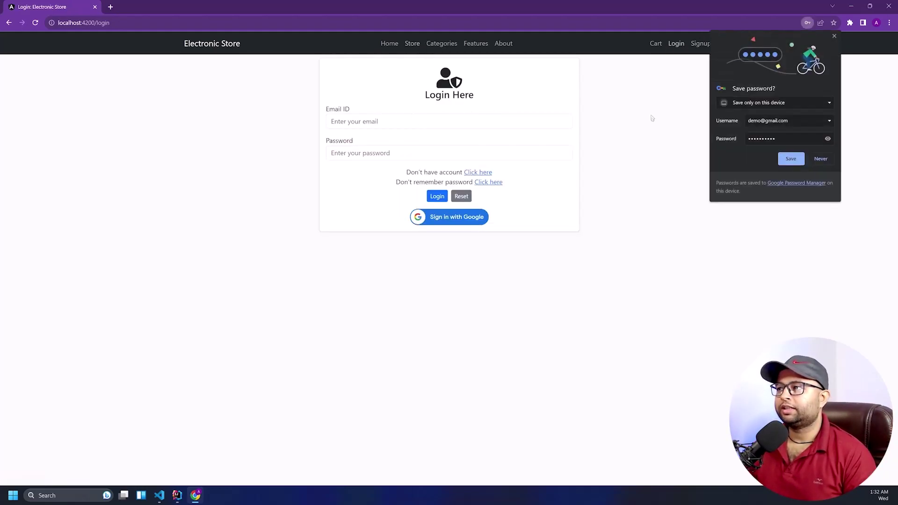
pyautogui.click(815, 159)
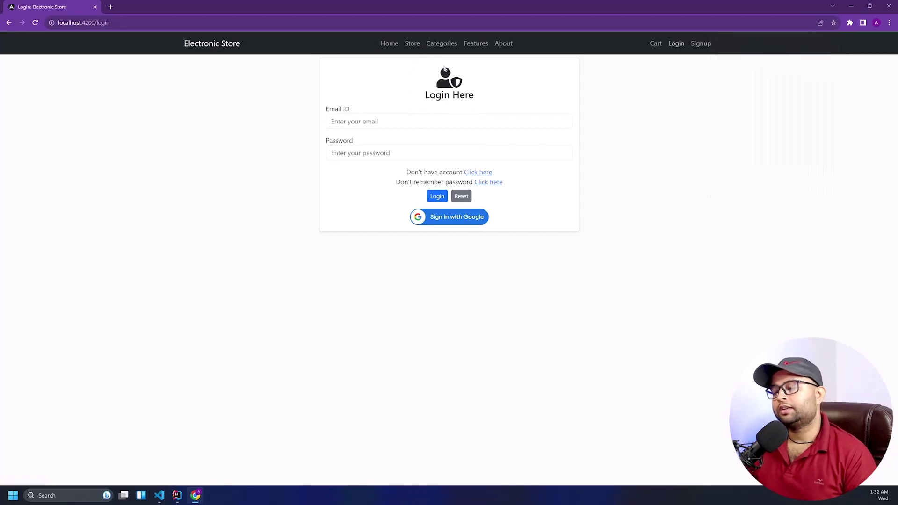
pyautogui.click(413, 43)
# Scan the product listing and open the SAMSUNG Galaxy F34 5G product page
pyautogui.scroll(-10, 390, 248)
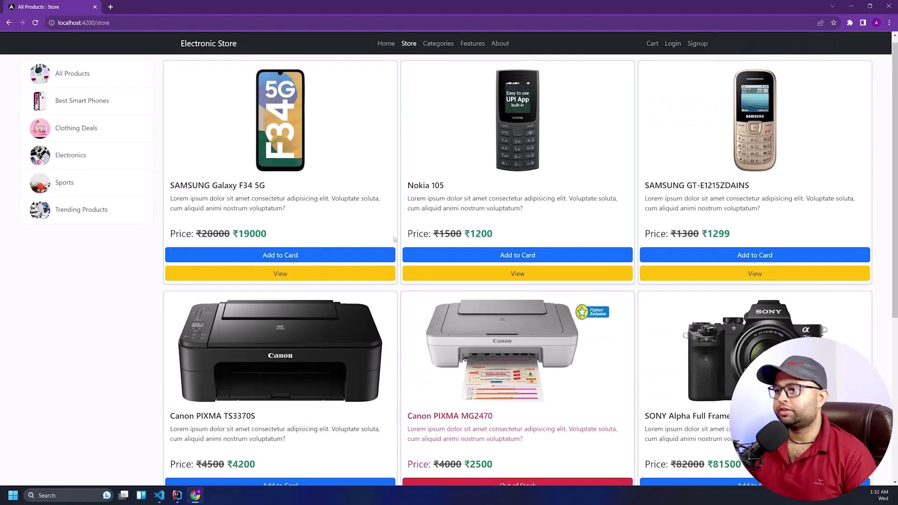
pyautogui.scroll(10, 390, 248)
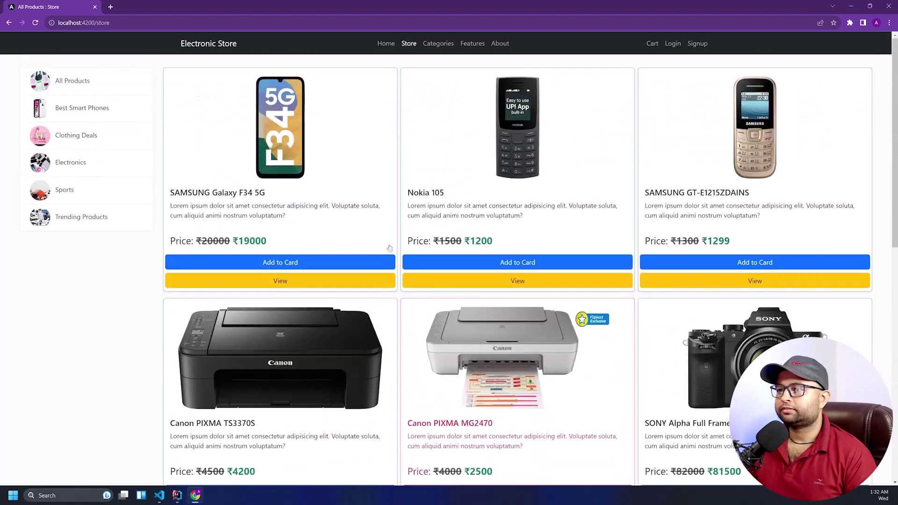
pyautogui.scroll(-9, 390, 248)
pyautogui.scroll(6, 382, 284)
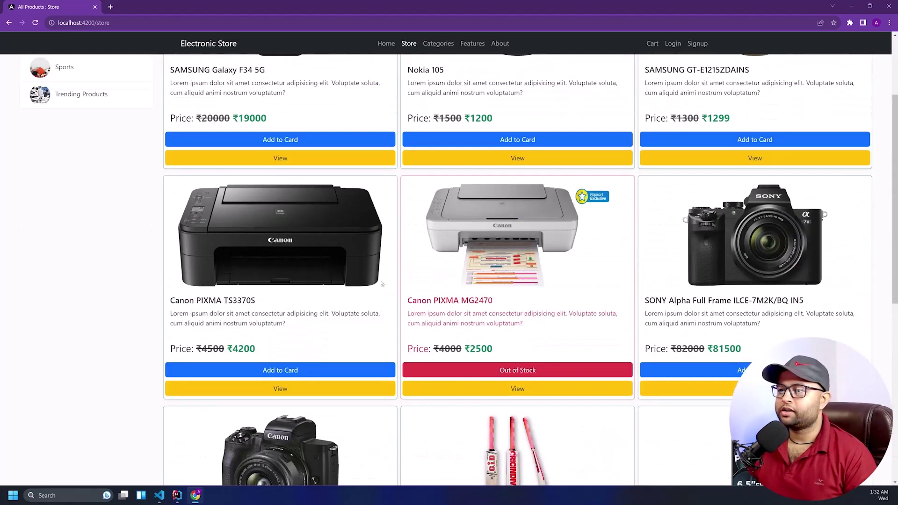
pyautogui.scroll(3, 382, 284)
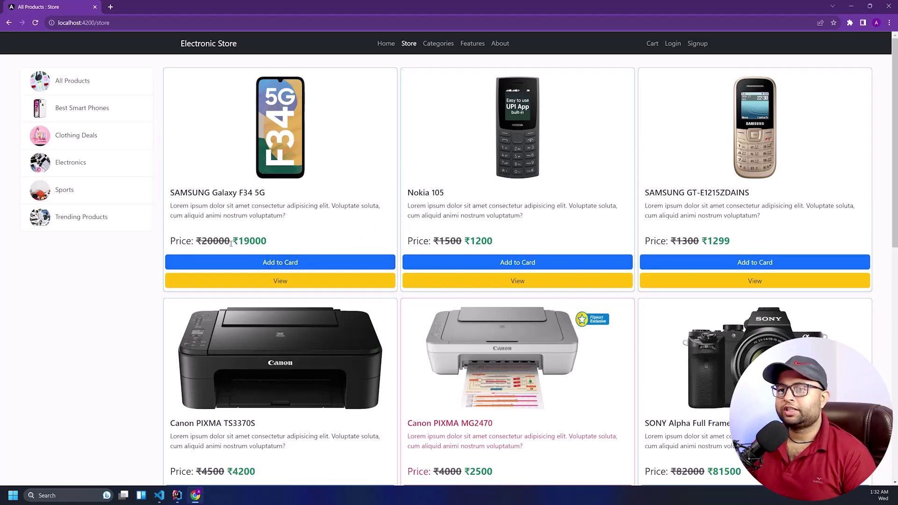
pyautogui.moveTo(218, 241); pyautogui.dragTo(243, 244)
pyautogui.click(265, 280)
# Try adding the Samsung phone to the cart, then head to the login page
pyautogui.scroll(-10, 385, 198)
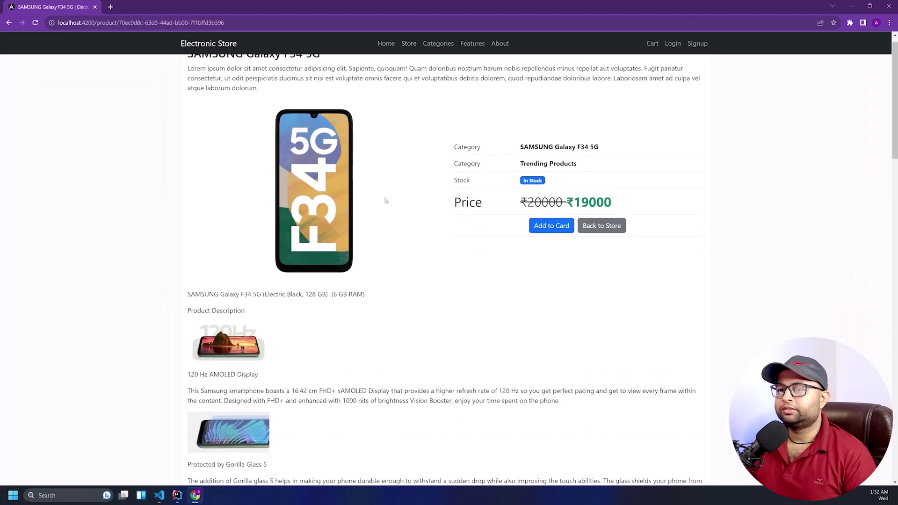
pyautogui.scroll(-15, 385, 198)
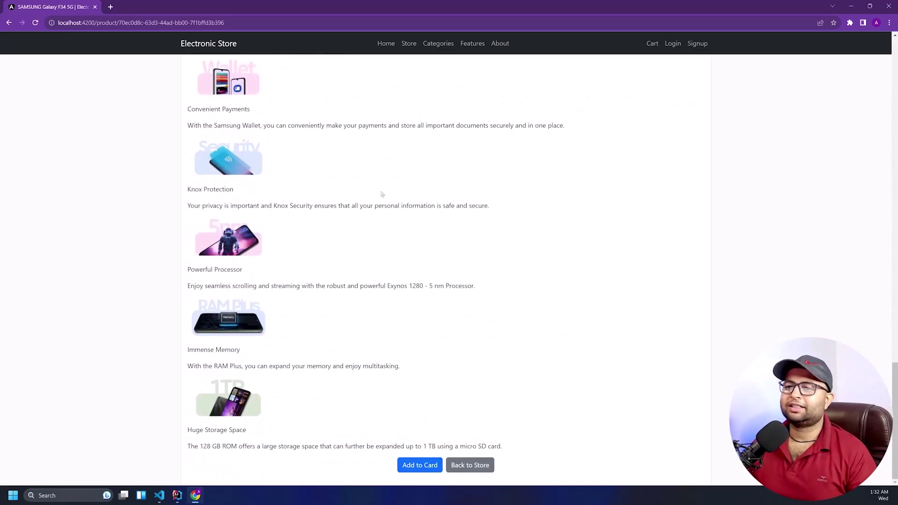
pyautogui.scroll(10, 367, 168)
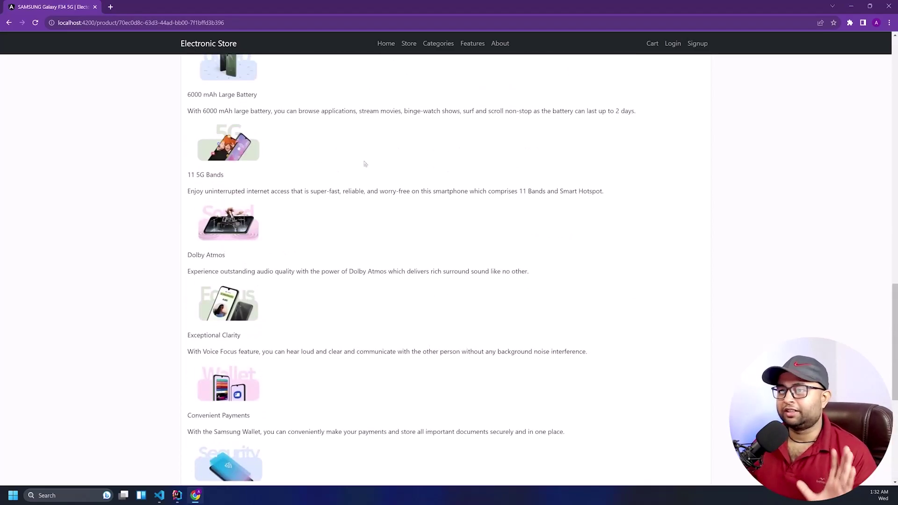
pyautogui.scroll(-10, 367, 168)
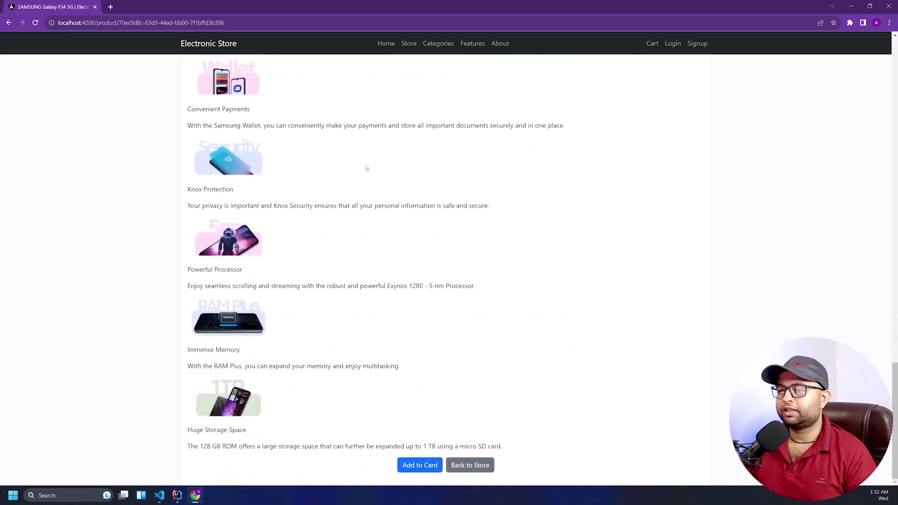
pyautogui.click(420, 465)
pyautogui.scroll(15, 497, 279)
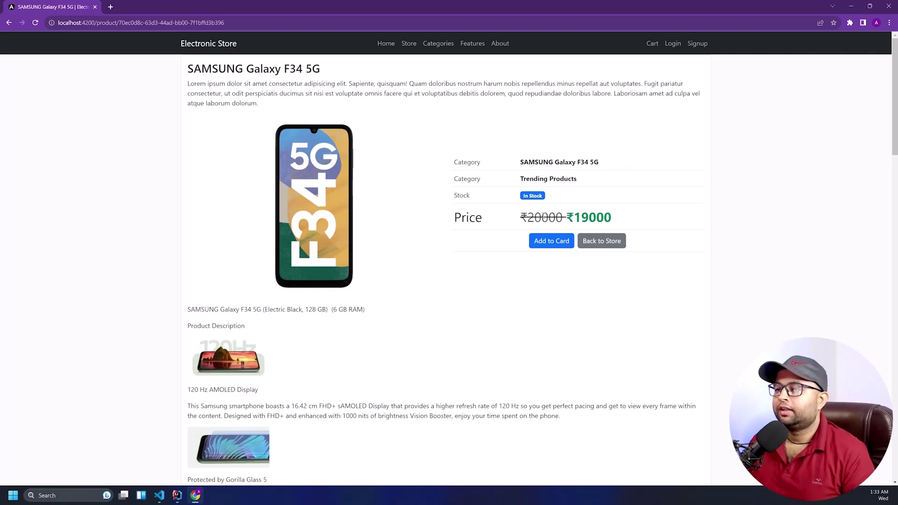
pyautogui.click(673, 43)
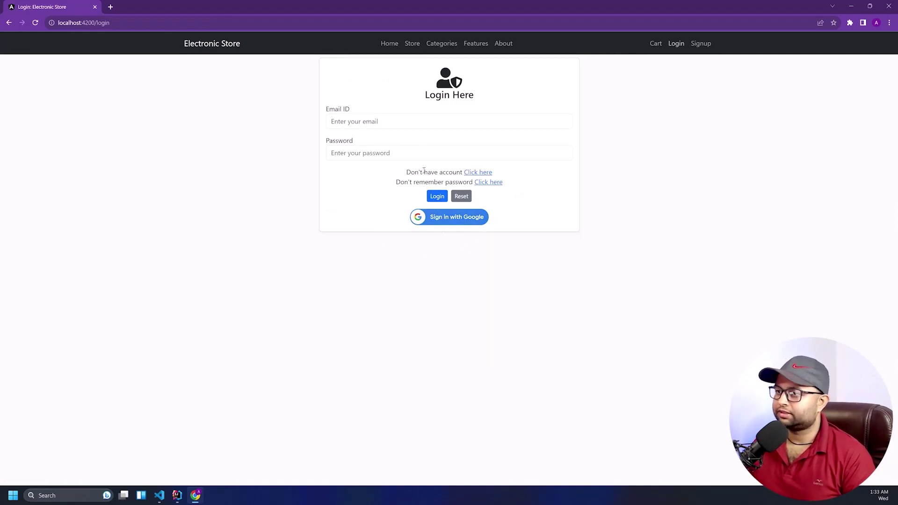
# Log in with the saved demo account email and its password
pyautogui.click(389, 121)
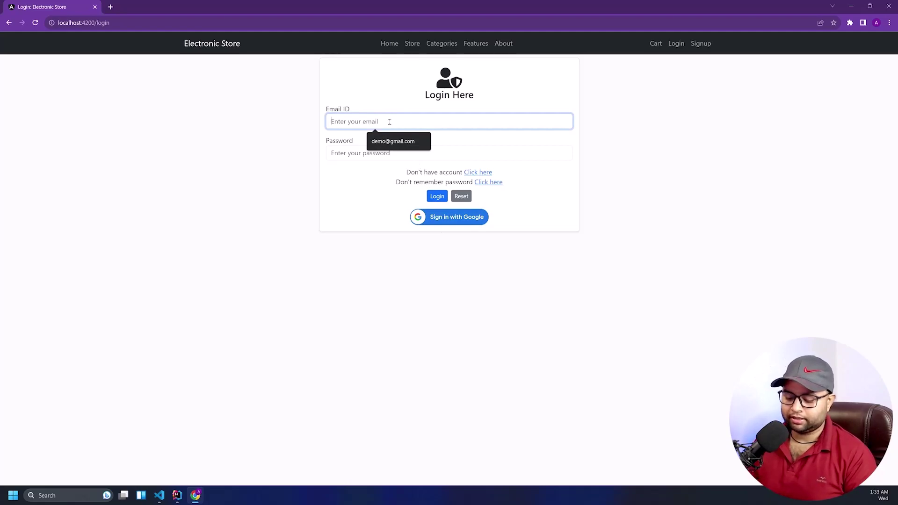
pyautogui.press('Down')
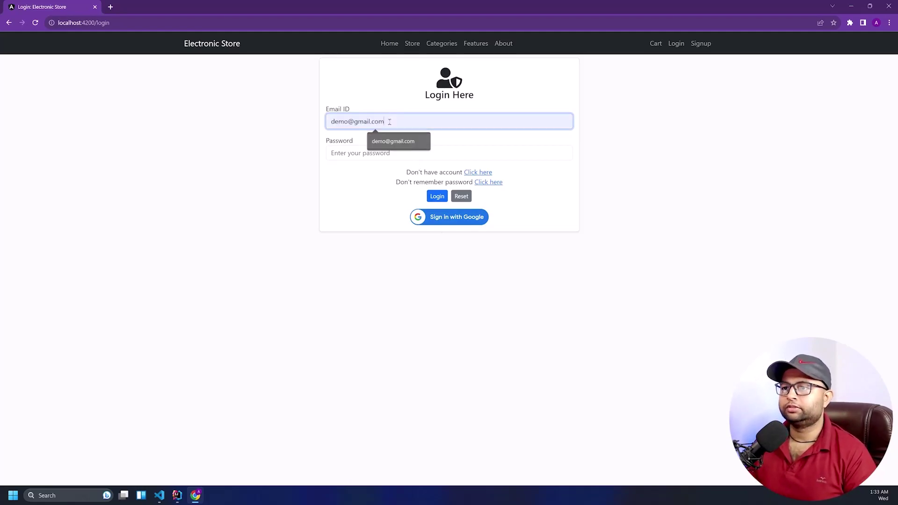
pyautogui.press('Return')
pyautogui.press('Tab')
pyautogui.write('demo1')
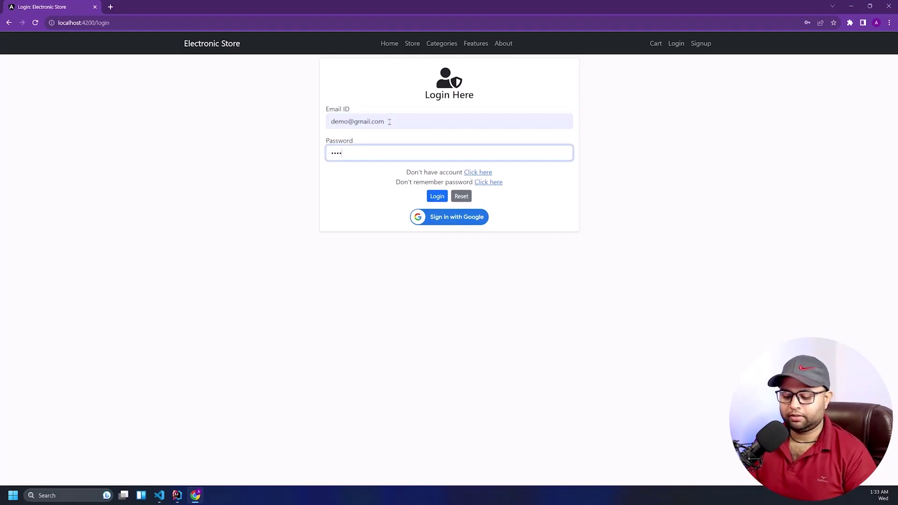
pyautogui.press('BackSpace')
pyautogui.press('BackSpace')
pyautogui.press('BackSpace')
pyautogui.press('BackSpace')
pyautogui.write('emo123456')
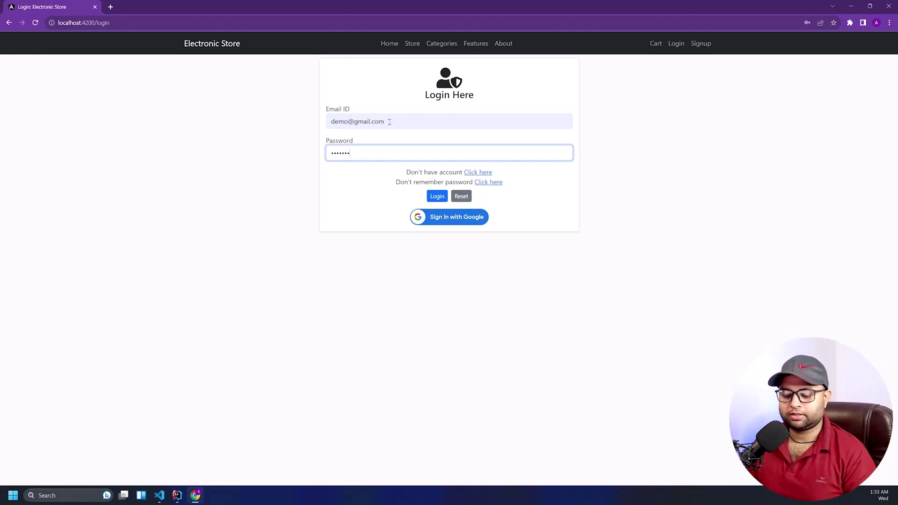
pyautogui.click(437, 197)
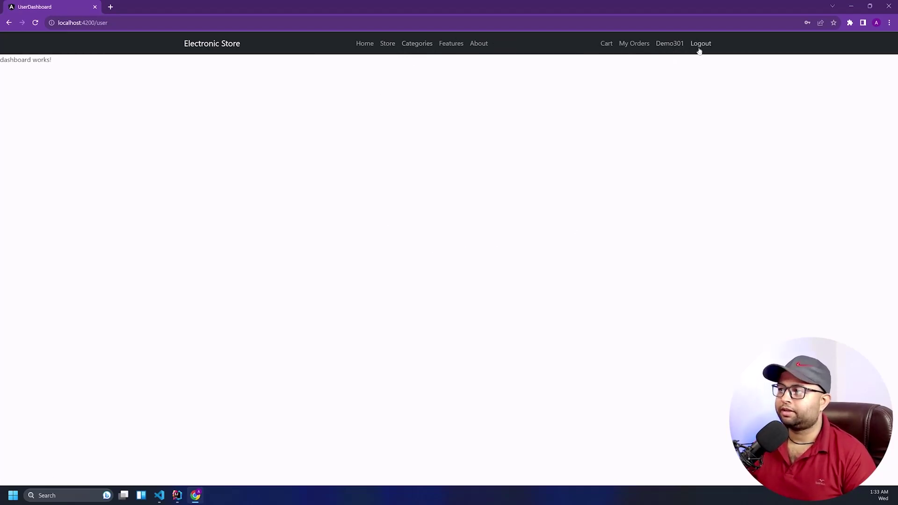
# Open the profile and highlight its user ID, name, email, about text and role
pyautogui.click(662, 48)
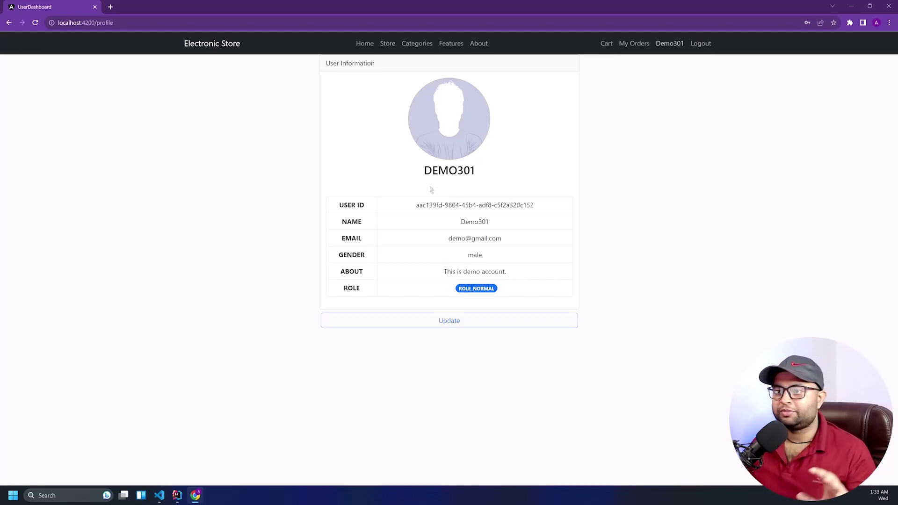
pyautogui.moveTo(415, 205); pyautogui.dragTo(556, 209)
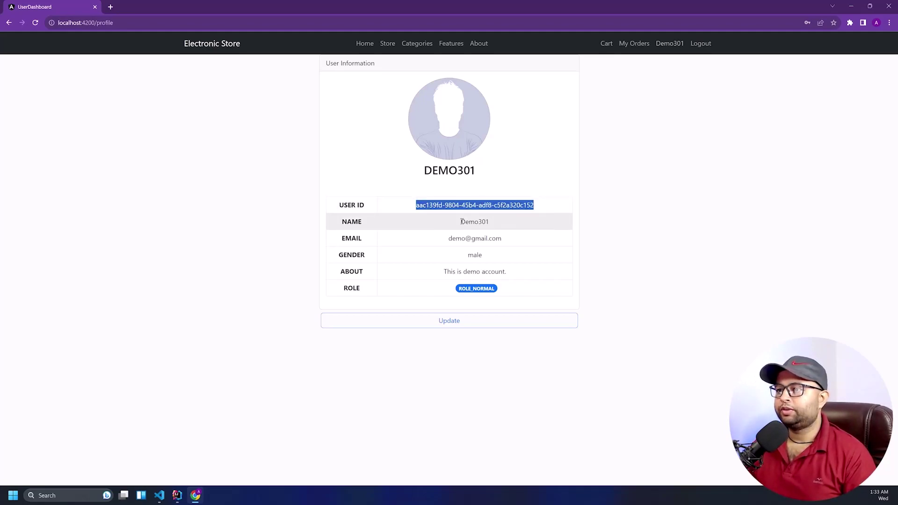
pyautogui.moveTo(450, 221); pyautogui.dragTo(491, 222)
pyautogui.moveTo(432, 240); pyautogui.dragTo(511, 253)
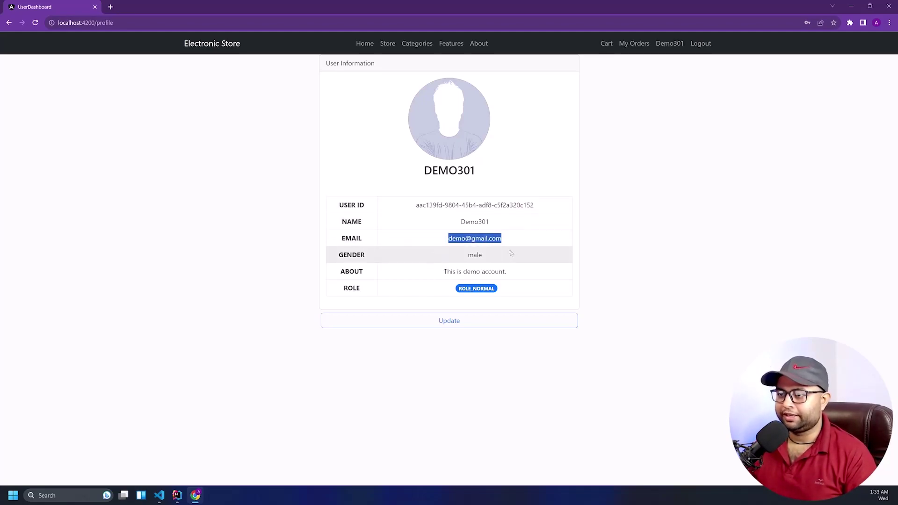
pyautogui.moveTo(456, 257); pyautogui.dragTo(527, 272)
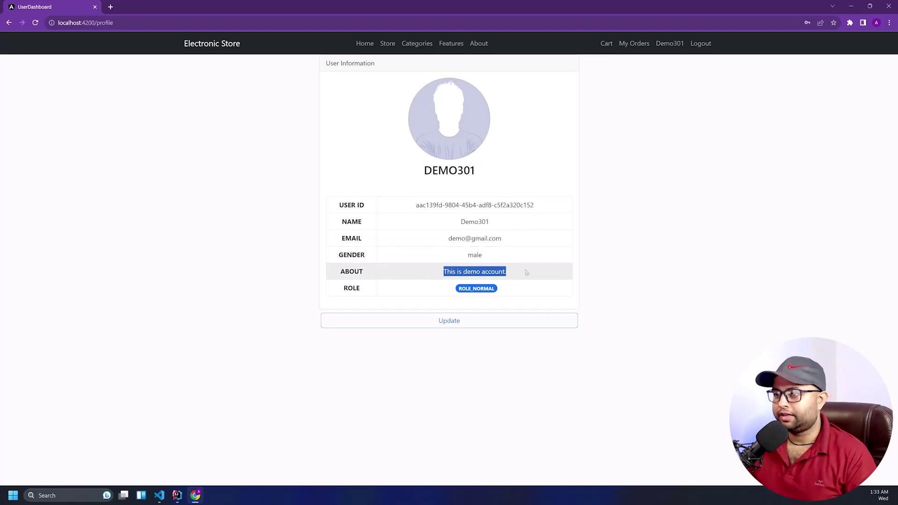
pyautogui.moveTo(453, 289); pyautogui.dragTo(497, 291)
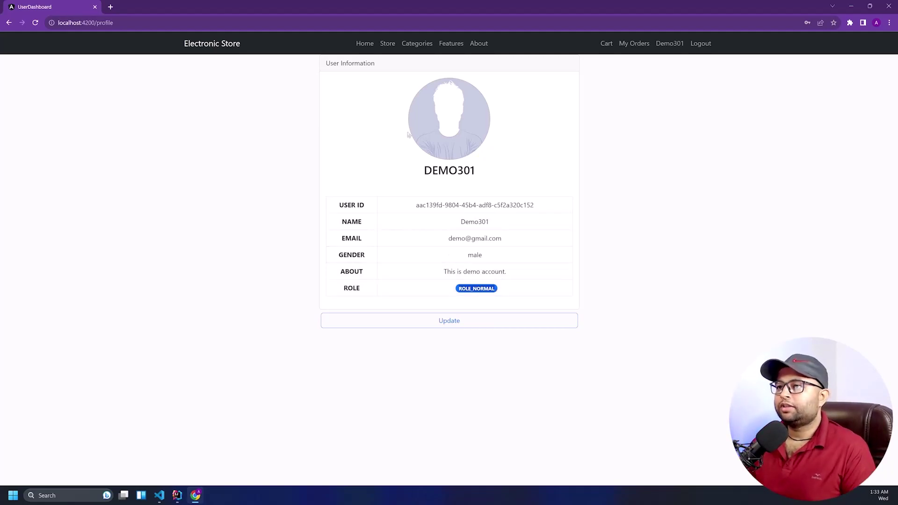
# Open the profile edit form and set the gender to Male
pyautogui.click(446, 321)
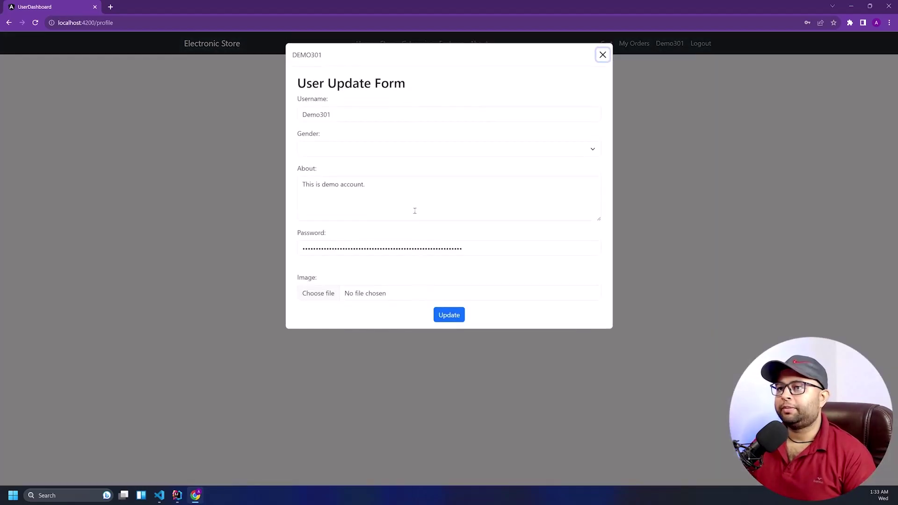
pyautogui.click(412, 114)
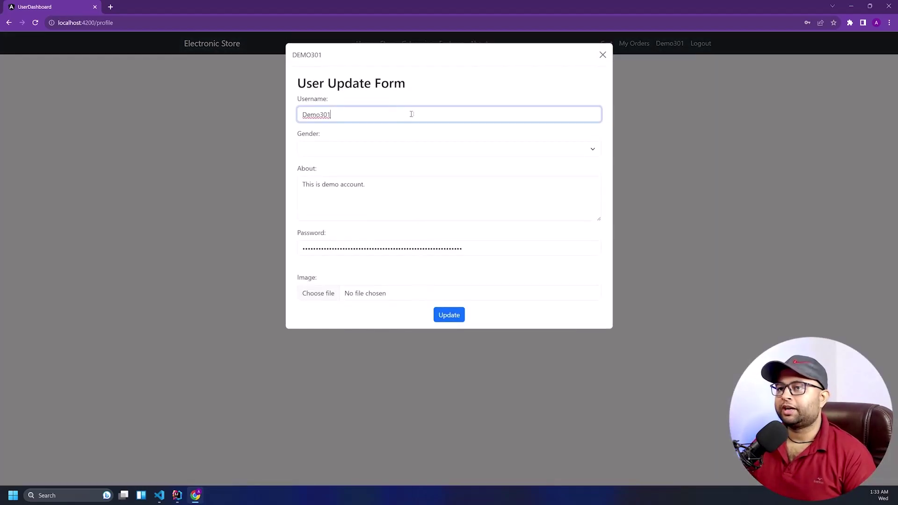
pyautogui.click(361, 148)
pyautogui.click(359, 161)
pyautogui.click(421, 148)
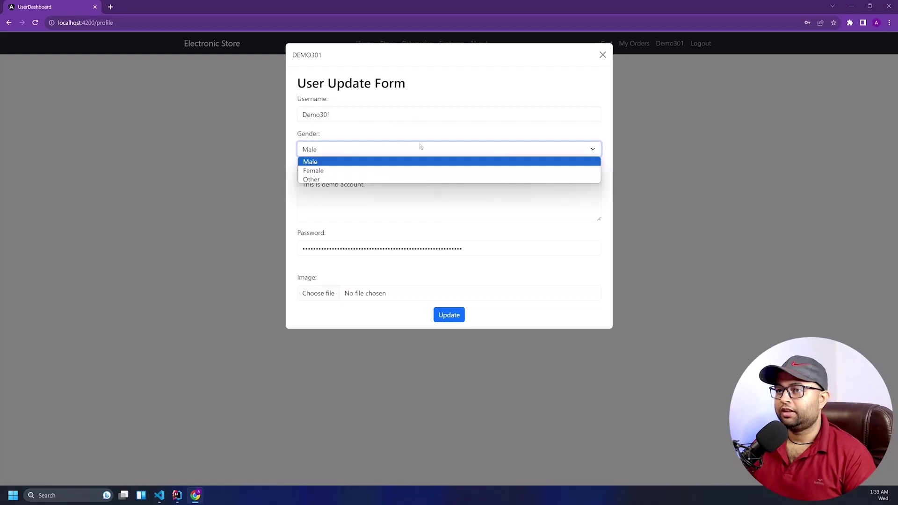
pyautogui.press('Escape')
pyautogui.click(380, 184)
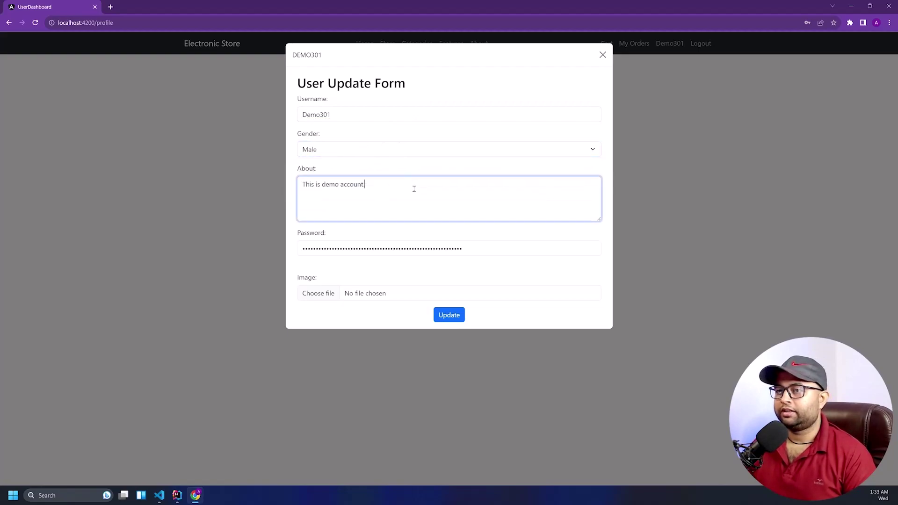
pyautogui.hotkey('ctrl', 'a')
pyautogui.click(473, 251)
pyautogui.moveTo(473, 251); pyautogui.dragTo(299, 249)
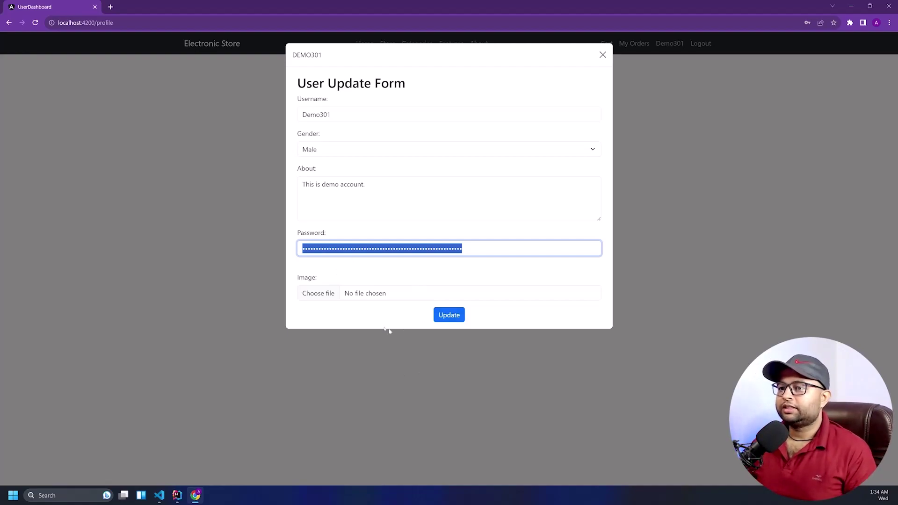
# Upload 15_NEXTJS (1).png from Downloads as the profile picture and save the update
pyautogui.click(497, 295)
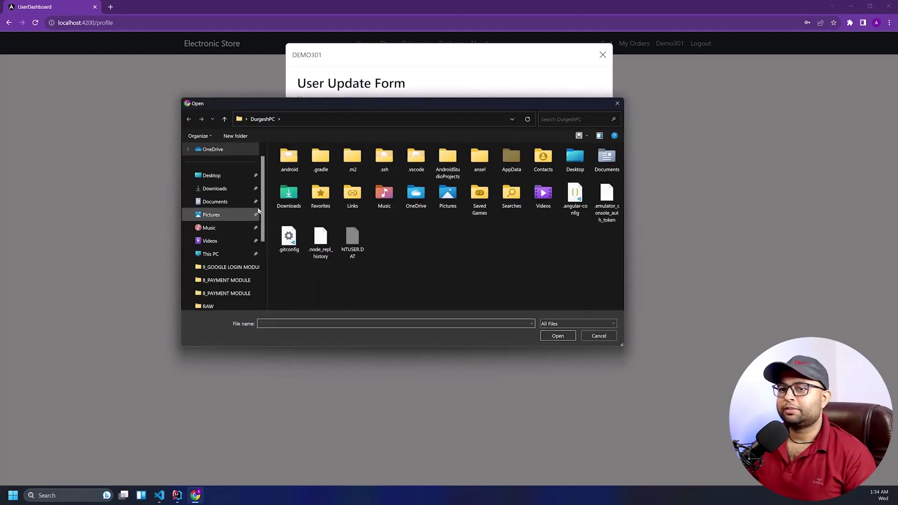
pyautogui.click(215, 189)
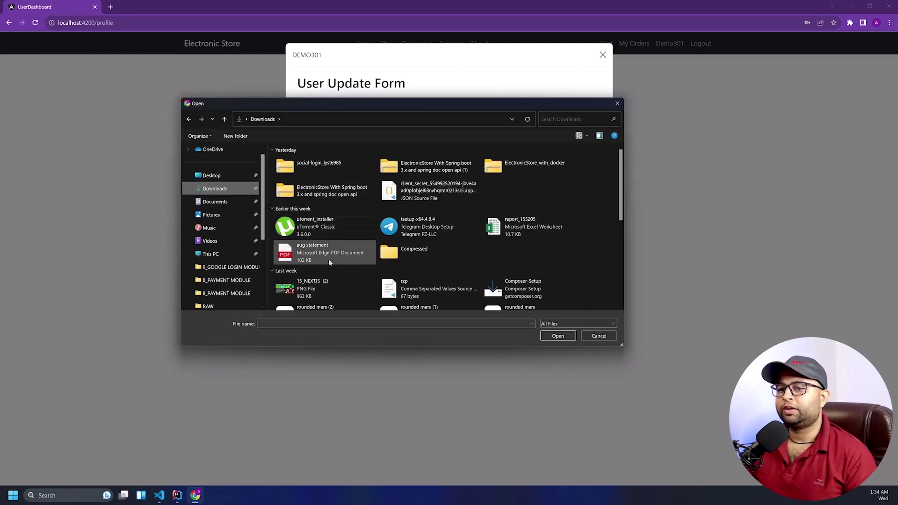
pyautogui.scroll(-3, 329, 262)
pyautogui.doubleClick(318, 245)
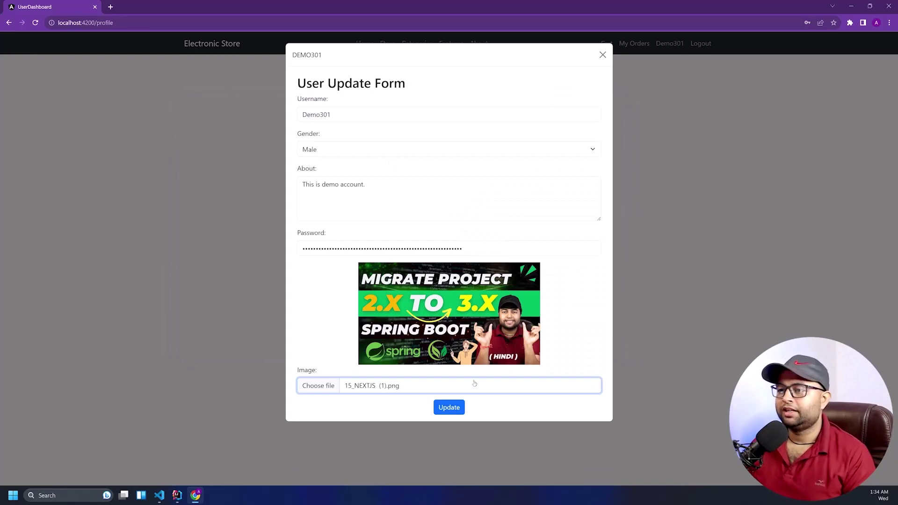
pyautogui.click(456, 414)
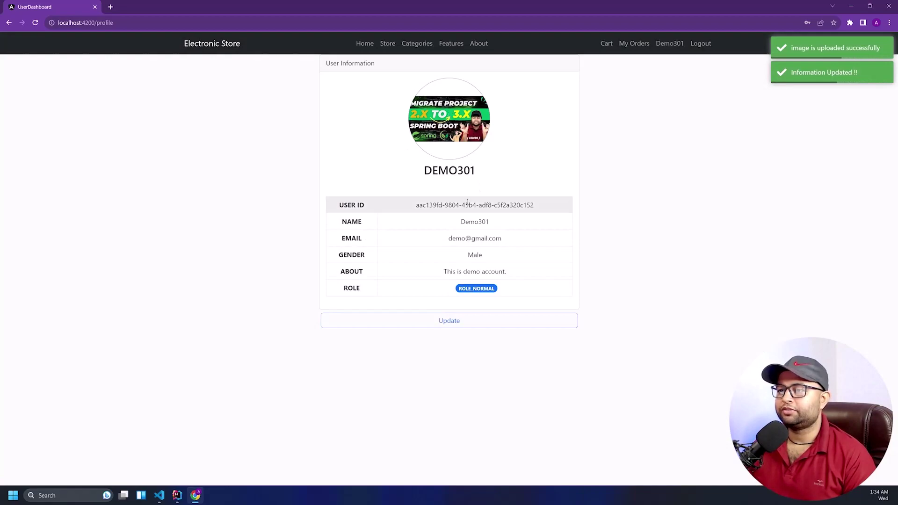
pyautogui.moveTo(467, 256); pyautogui.dragTo(488, 257)
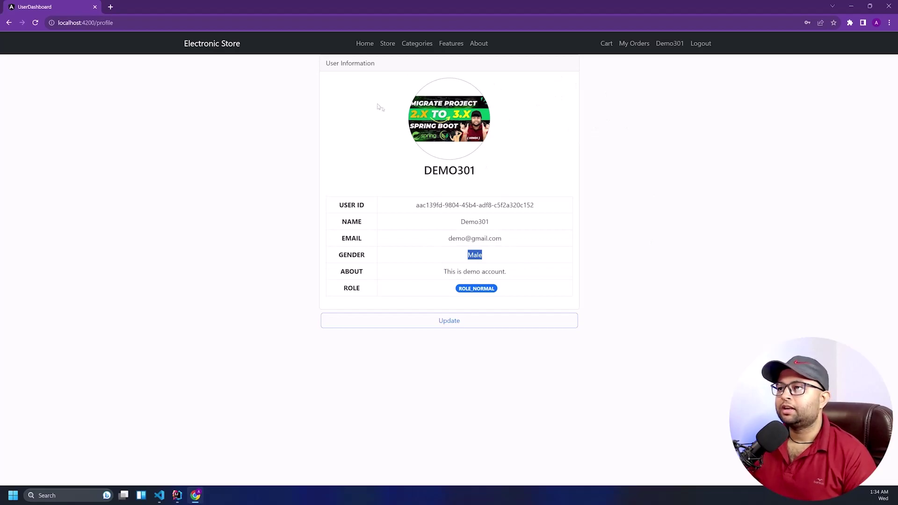
pyautogui.click(388, 45)
# Add the Samsung phone from the listing and the Canon printer from its detail page, then view Cart (2)
pyautogui.scroll(-2, 304, 262)
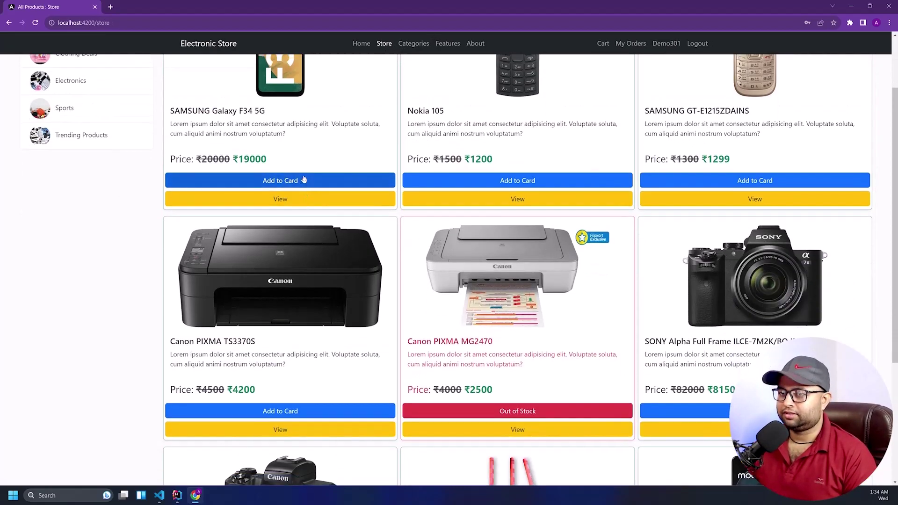
pyautogui.scroll(2, 318, 163)
pyautogui.click(328, 261)
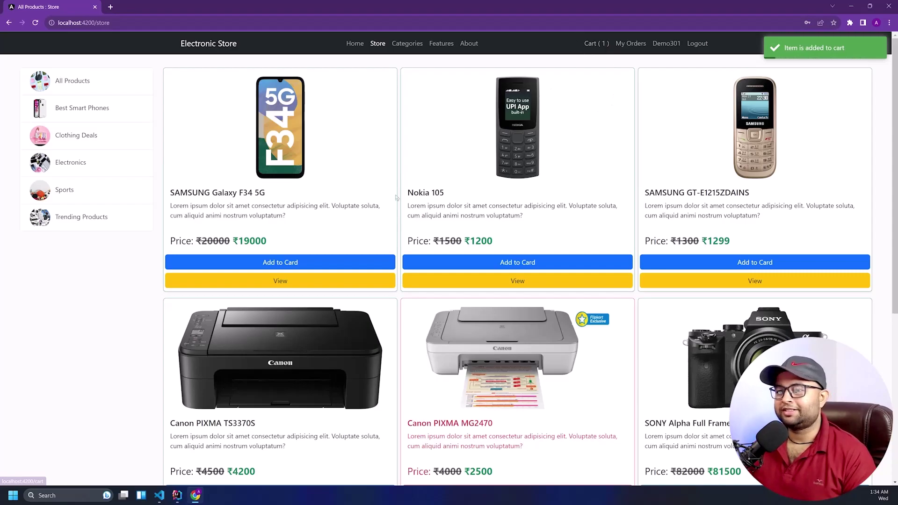
pyautogui.scroll(-3, 304, 281)
pyautogui.click(280, 388)
pyautogui.scroll(-5, 313, 355)
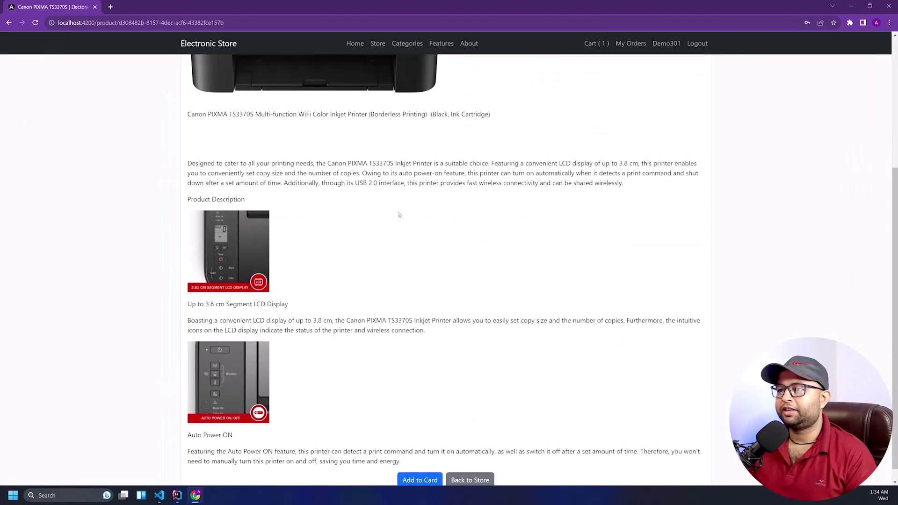
pyautogui.click(412, 463)
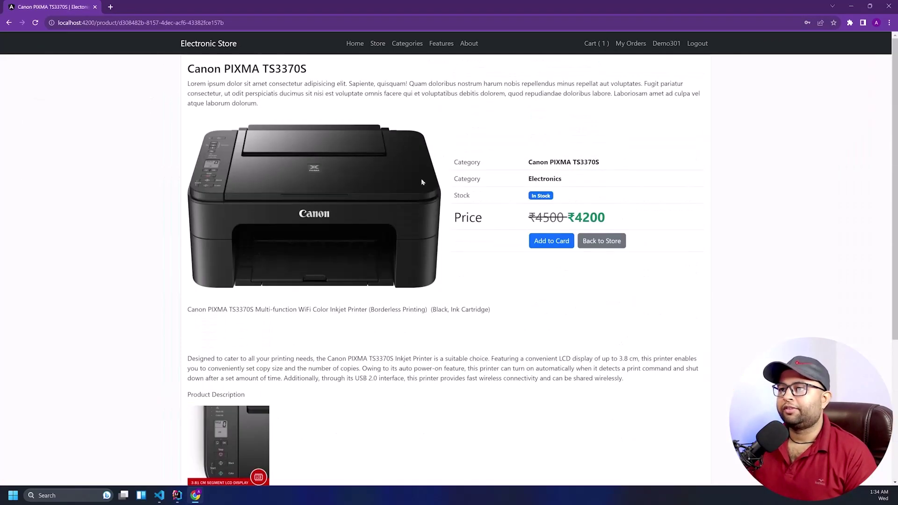
pyautogui.scroll(5, 430, 387)
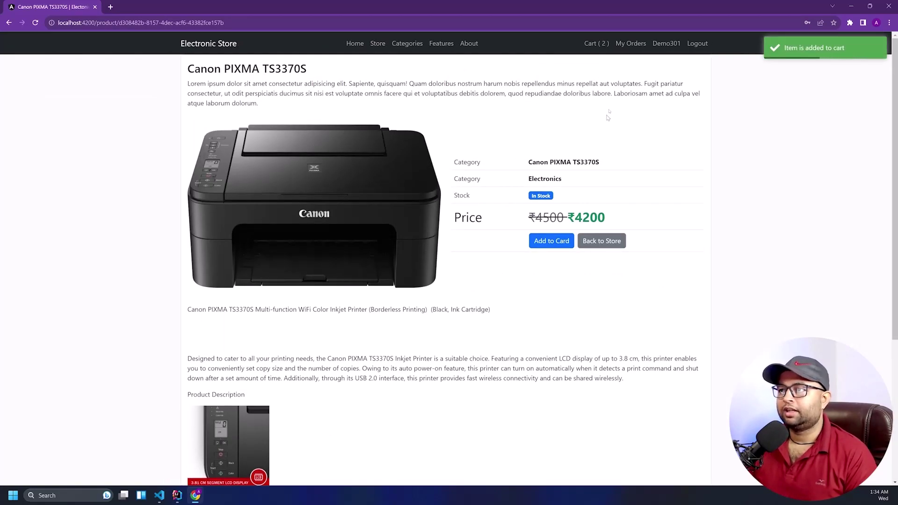
pyautogui.click(592, 44)
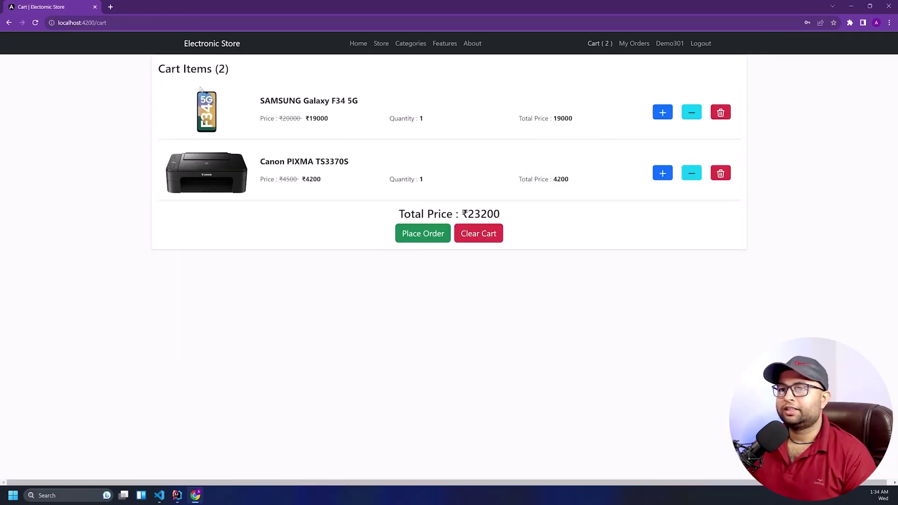
# Review the cart's item prices (₹19000, 4200), quantities and ₹23200 total
pyautogui.moveTo(266, 100); pyautogui.dragTo(302, 119)
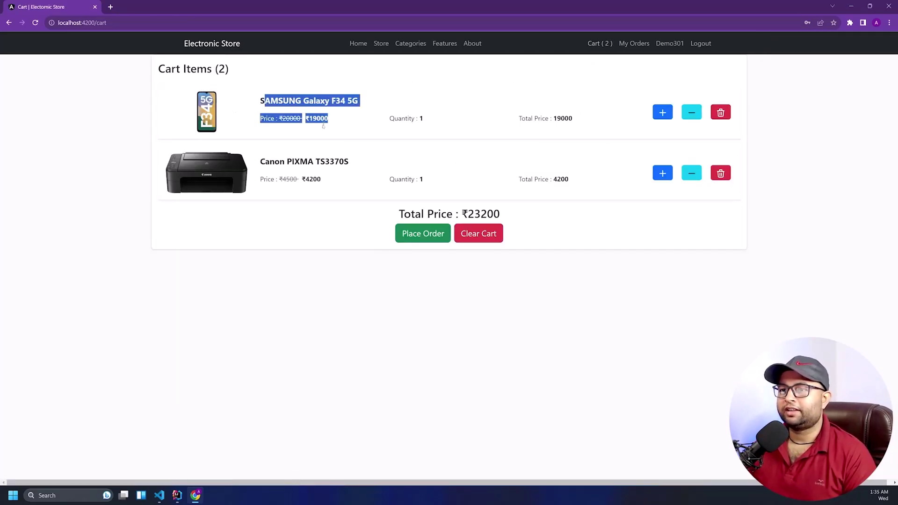
pyautogui.moveTo(280, 161); pyautogui.dragTo(297, 167)
pyautogui.moveTo(305, 119); pyautogui.dragTo(349, 125)
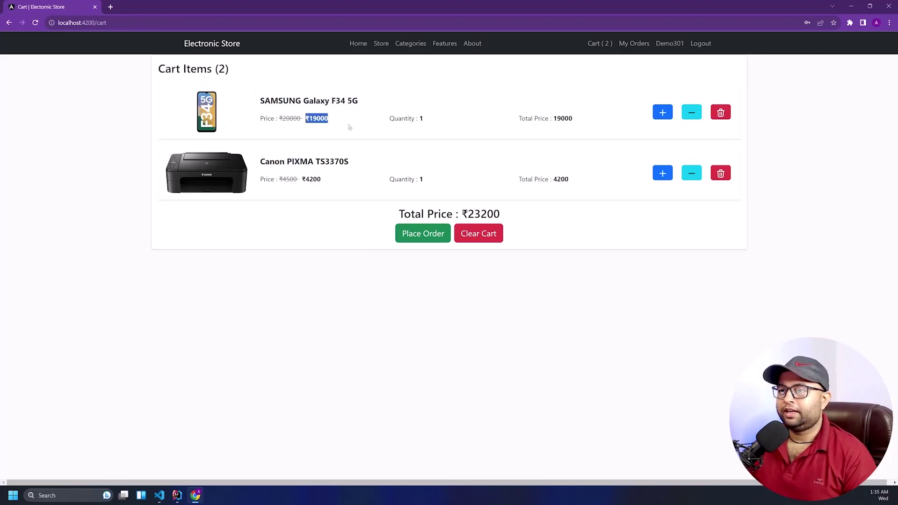
pyautogui.moveTo(405, 121); pyautogui.dragTo(573, 120)
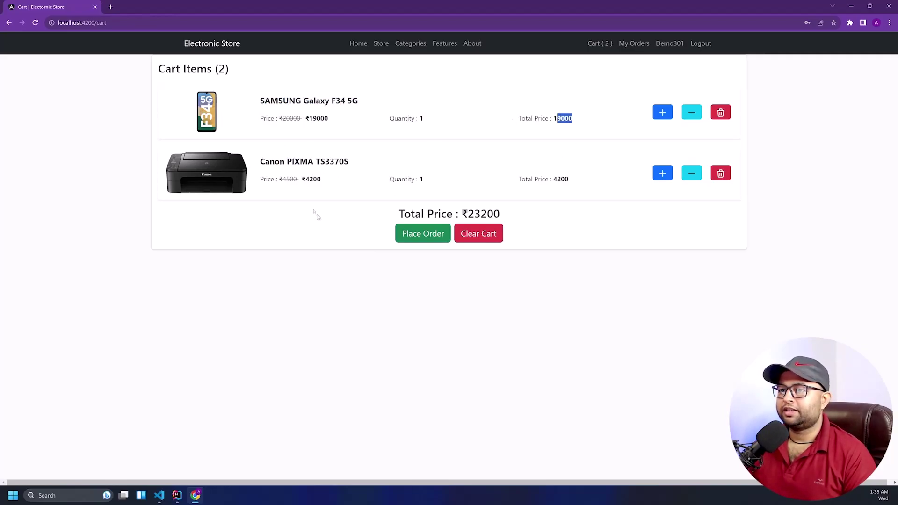
pyautogui.moveTo(301, 180); pyautogui.dragTo(323, 182)
pyautogui.moveTo(405, 179); pyautogui.dragTo(424, 180)
pyautogui.moveTo(535, 181); pyautogui.dragTo(571, 181)
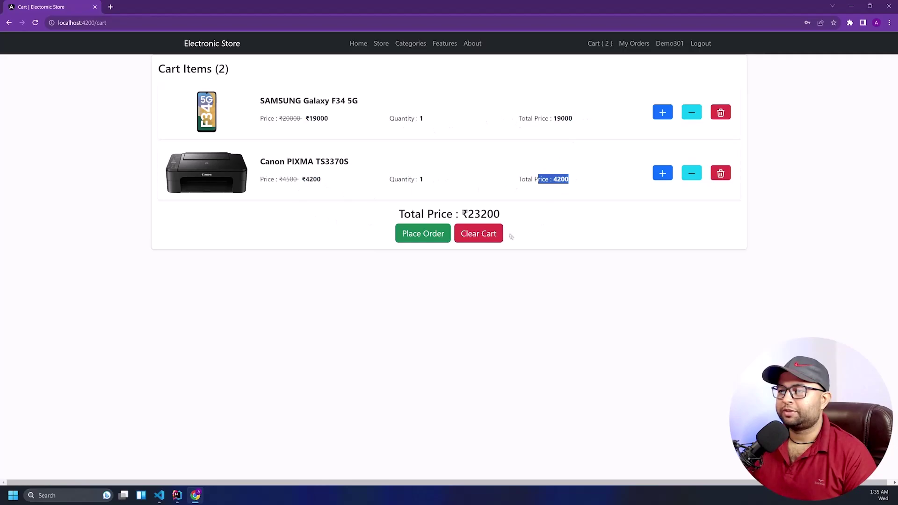
pyautogui.moveTo(457, 215); pyautogui.dragTo(512, 214)
pyautogui.click(512, 195)
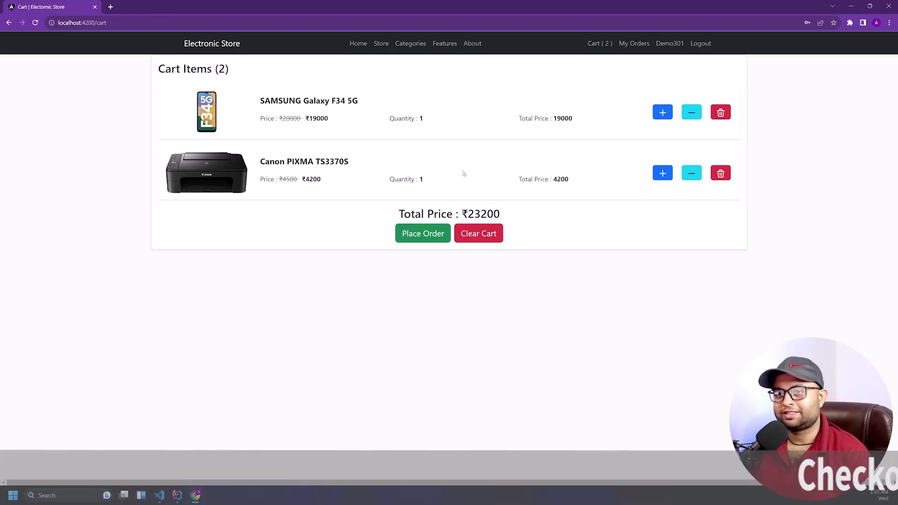
# Raise the Samsung quantity to 2 (total ₹42200), then clear the cart and return to Store
pyautogui.click(662, 115)
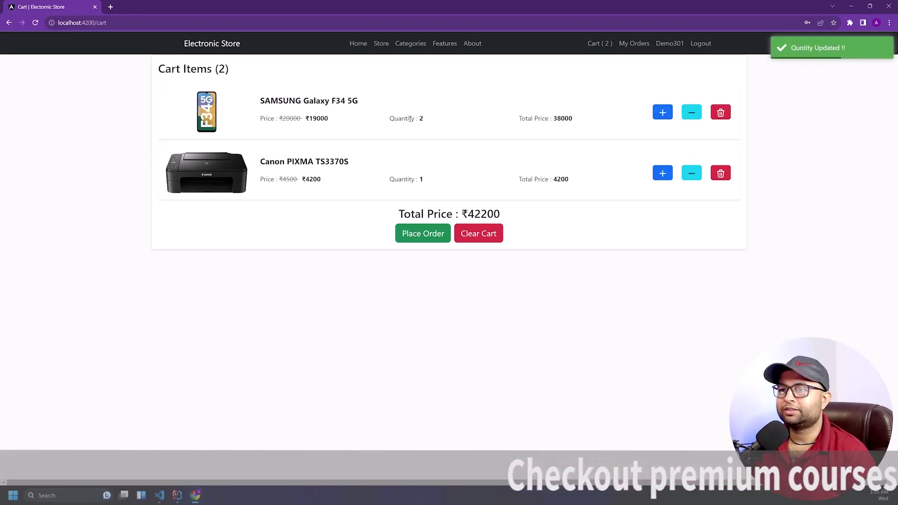
pyautogui.moveTo(416, 118); pyautogui.dragTo(427, 119)
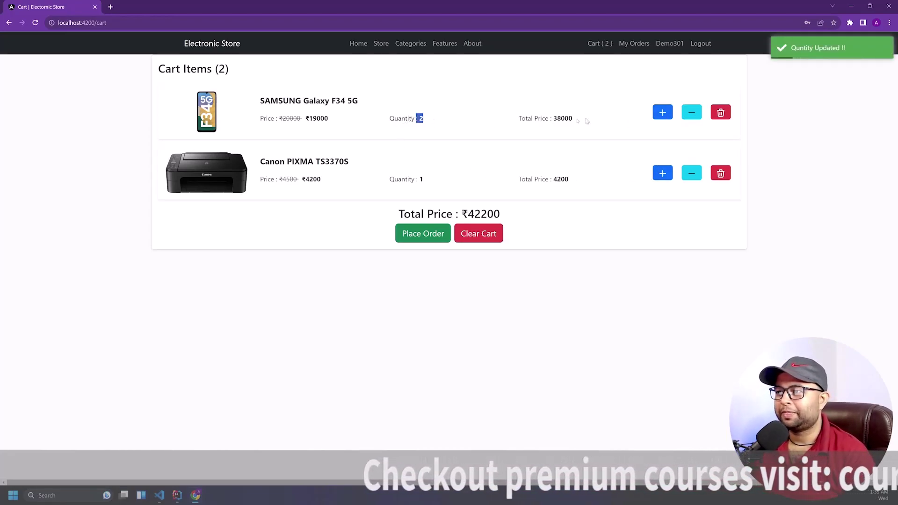
pyautogui.moveTo(552, 118); pyautogui.dragTo(593, 120)
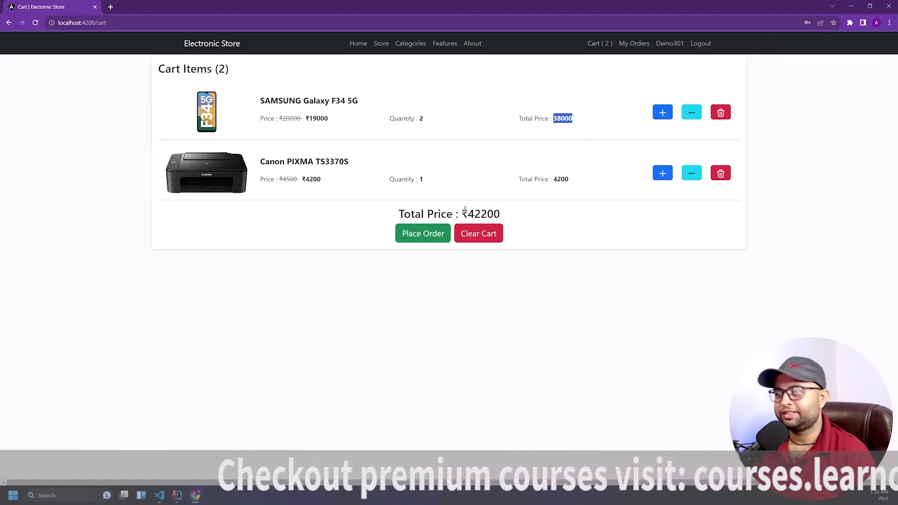
pyautogui.moveTo(464, 214); pyautogui.dragTo(513, 215)
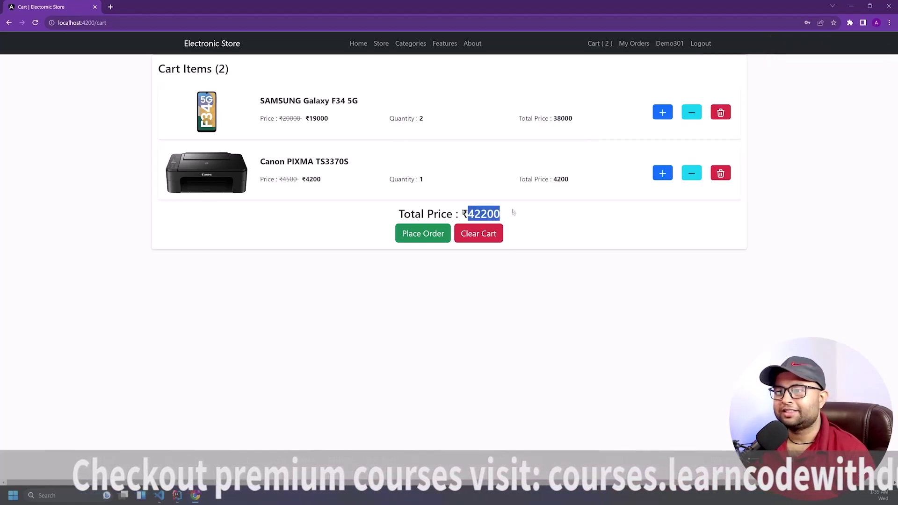
pyautogui.click(483, 235)
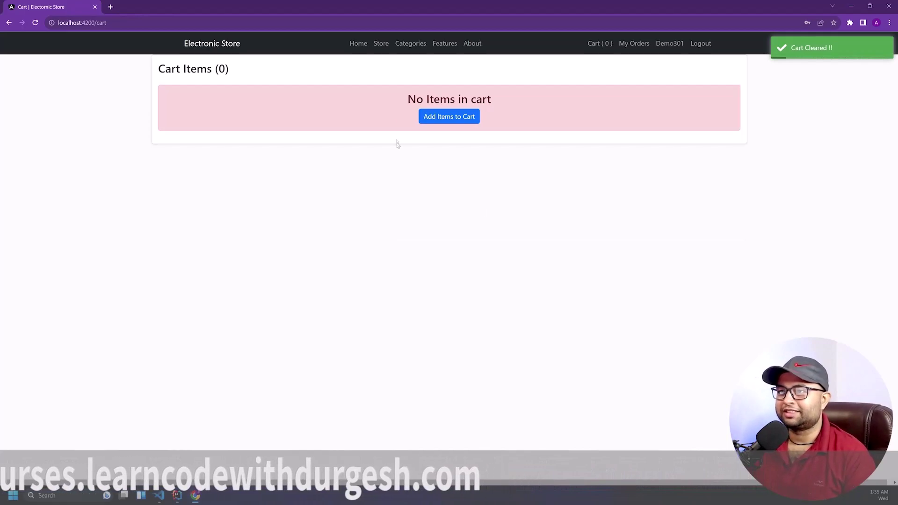
pyautogui.click(381, 43)
# Add the Samsung Galaxy F34 5G, Nokia 105 and Canon PIXMA TS3370S, then open the cart
pyautogui.click(362, 266)
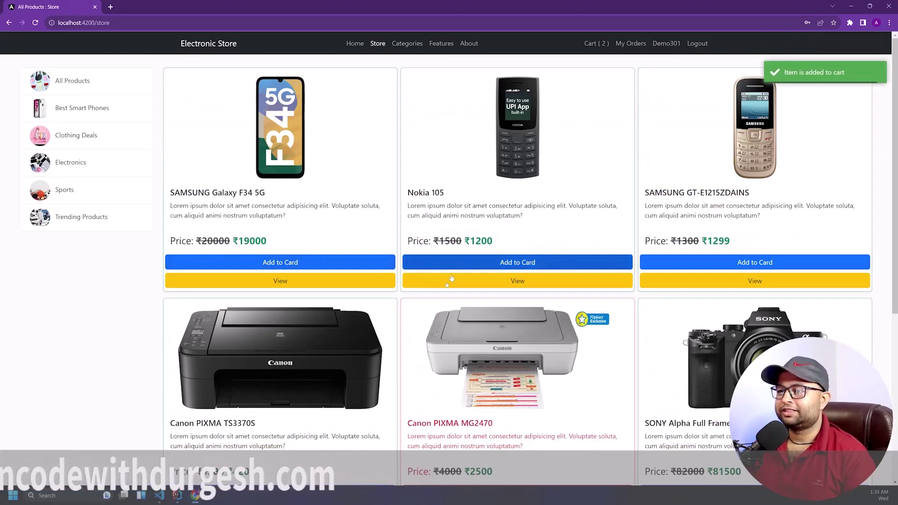
pyautogui.click(449, 263)
pyautogui.scroll(-3, 327, 281)
pyautogui.click(287, 370)
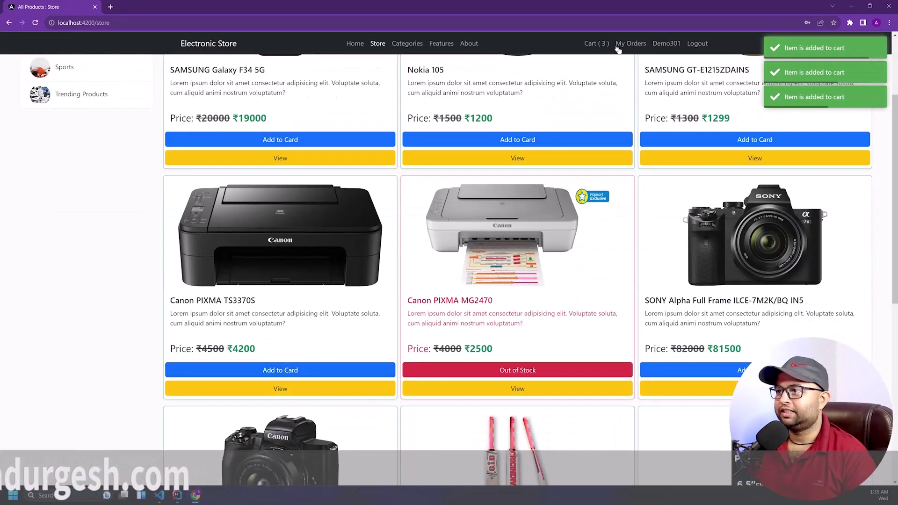
pyautogui.click(597, 44)
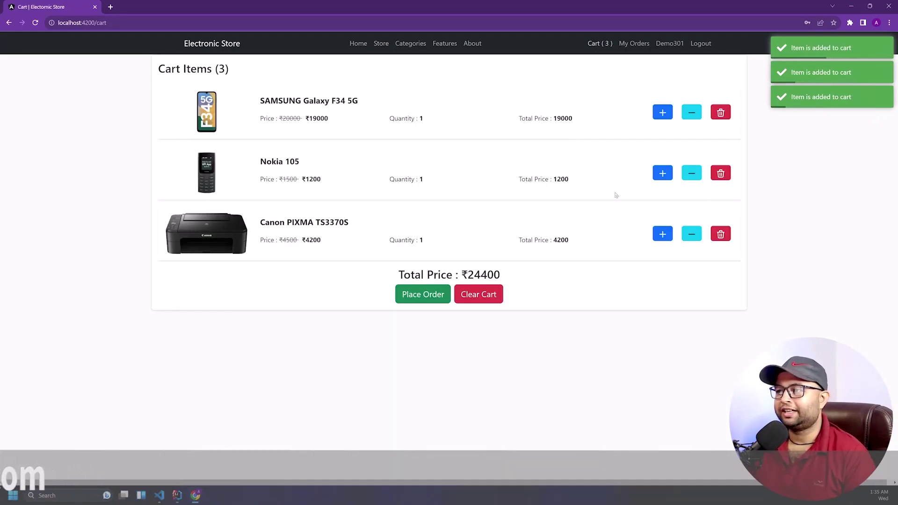
# Set the Samsung quantity to 2 and delete the Nokia 105, leaving ₹42200
pyautogui.click(695, 115)
pyautogui.click(696, 116)
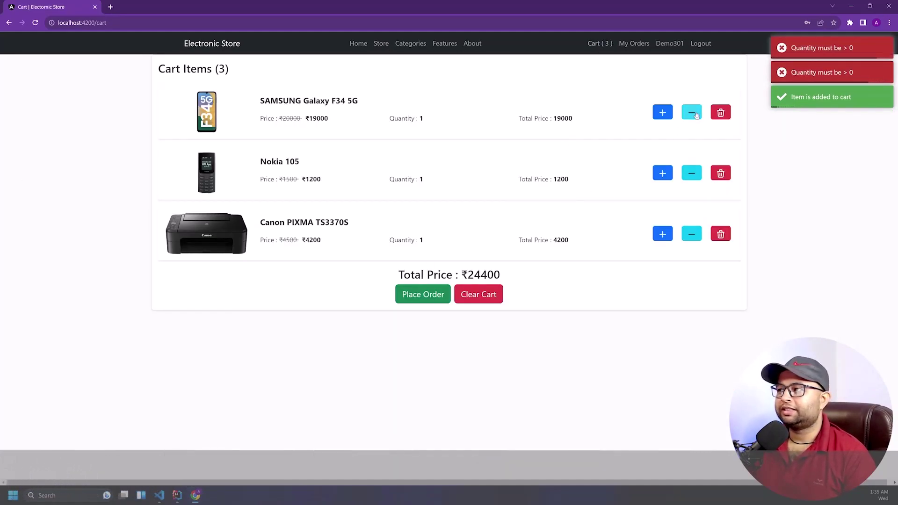
pyautogui.click(661, 112)
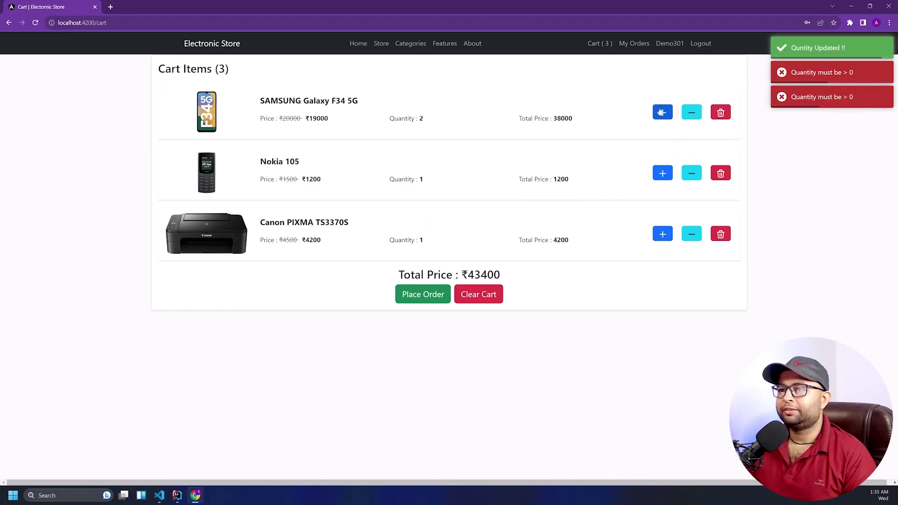
pyautogui.click(660, 111)
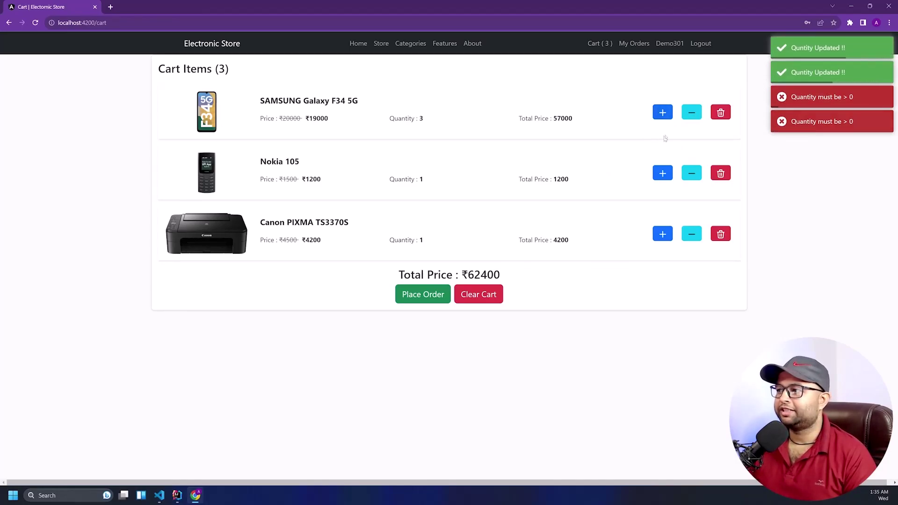
pyautogui.click(691, 173)
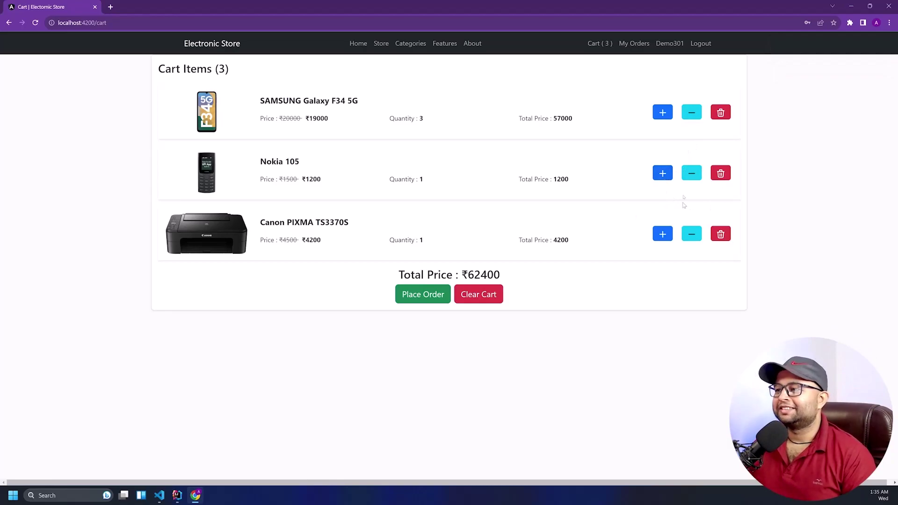
pyautogui.click(690, 114)
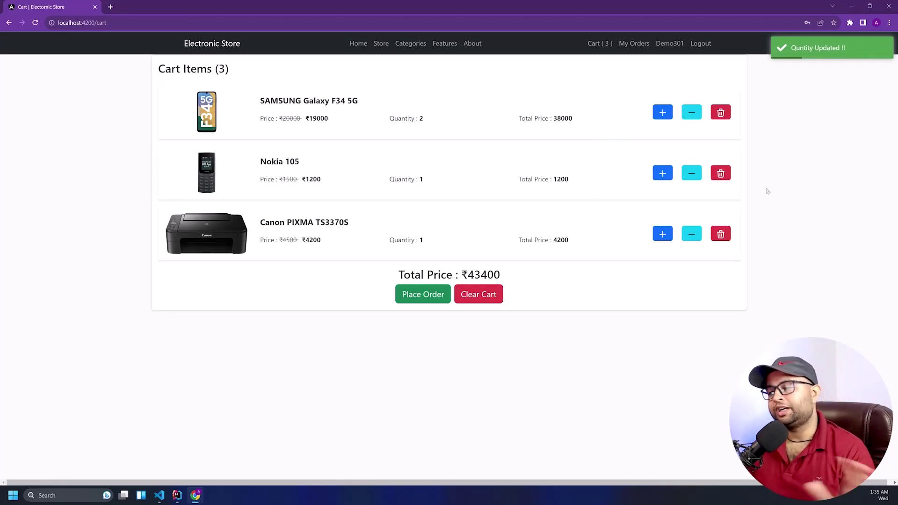
pyautogui.click(721, 174)
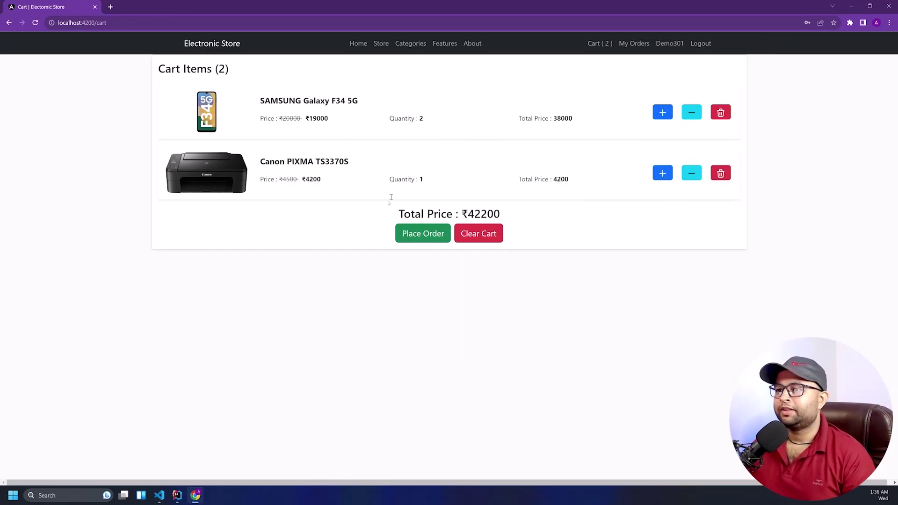
# Start Place Order and enter the billing name and billing phone number
pyautogui.click(434, 235)
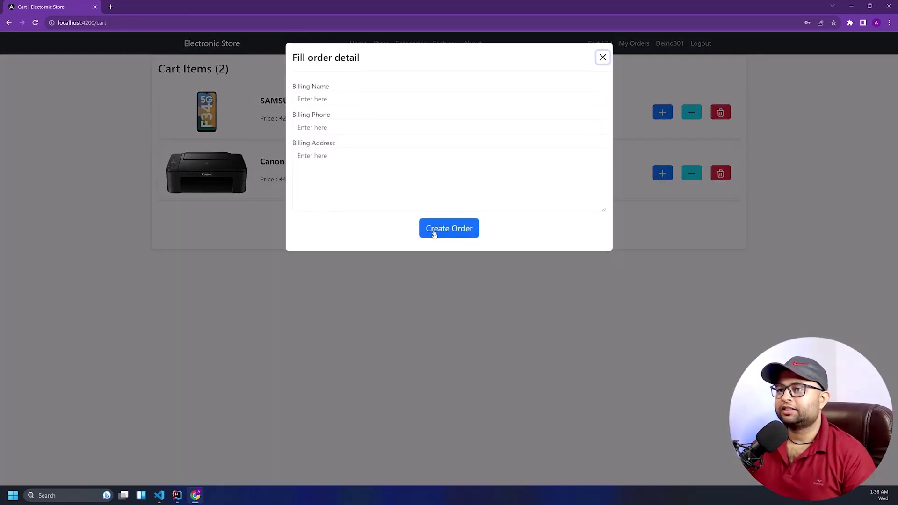
pyautogui.click(406, 99)
pyautogui.click(406, 135)
pyautogui.click(406, 164)
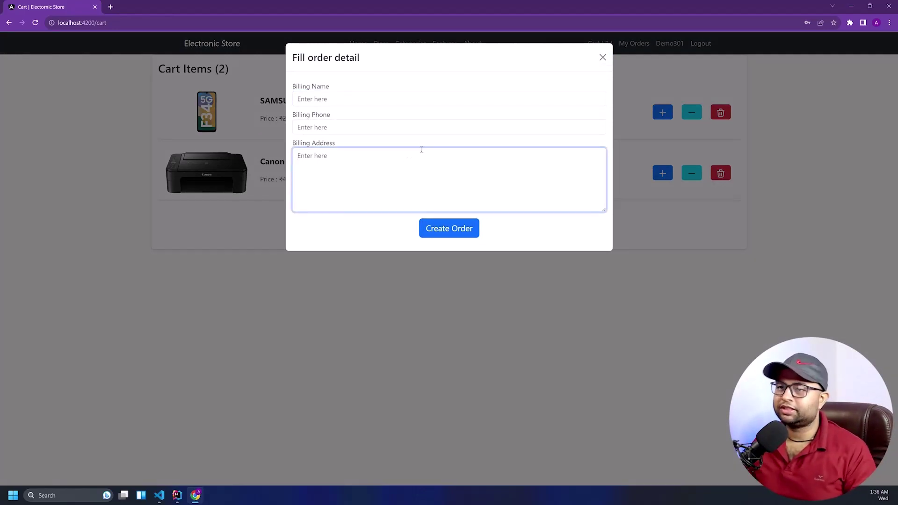
pyautogui.click(390, 99)
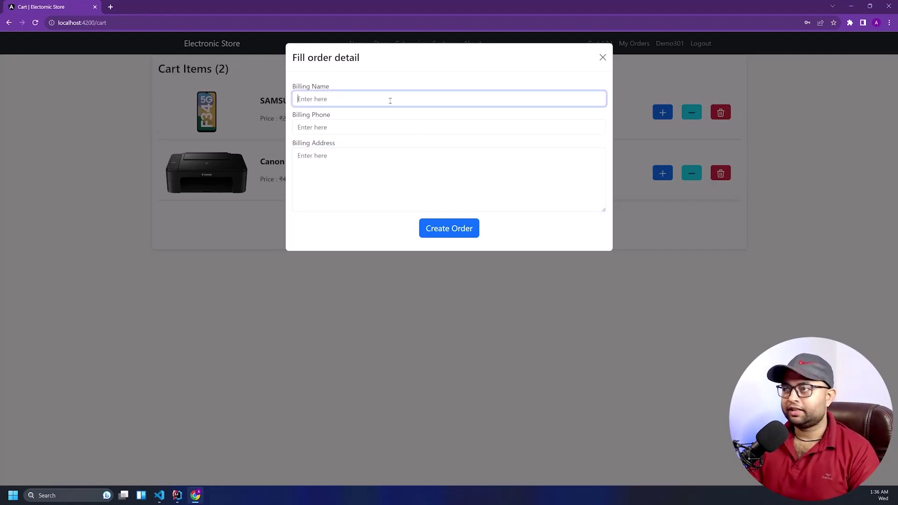
pyautogui.write('Demo Name')
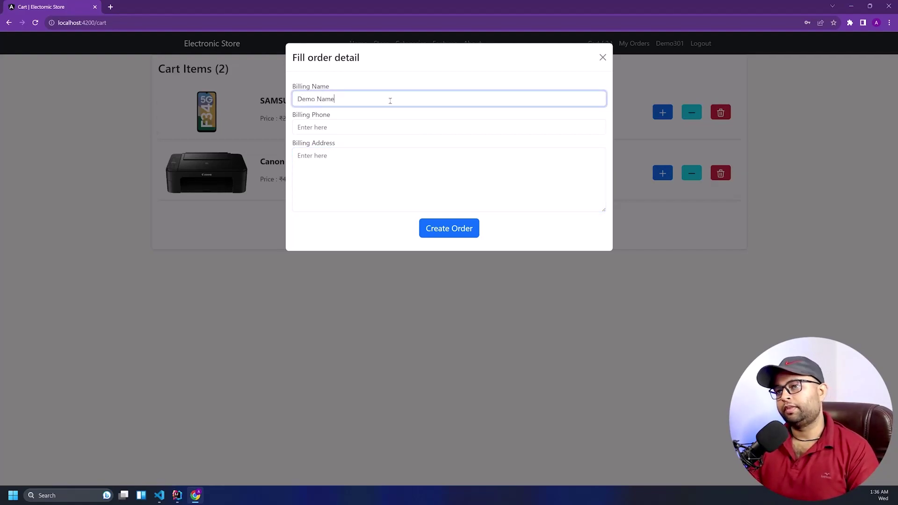
pyautogui.press('Tab')
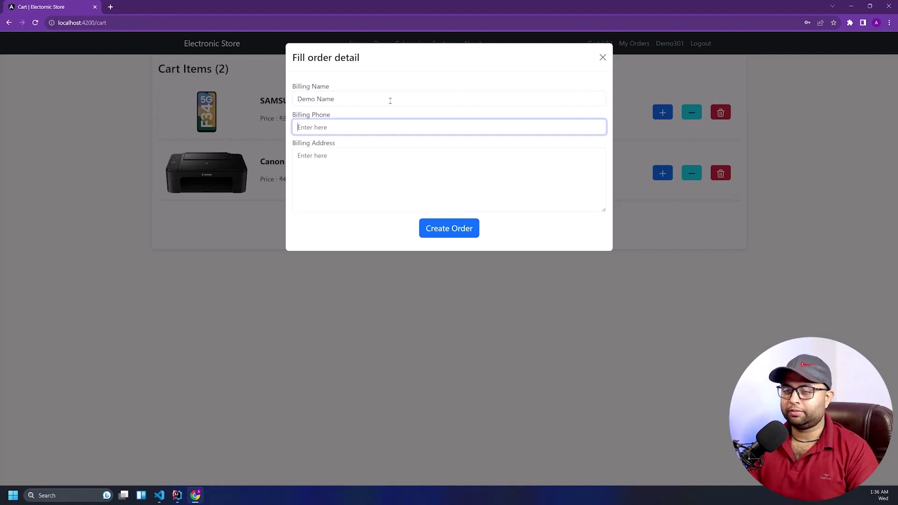
pyautogui.write('23523523')
# Type a test billing address, fix its spelling, and create the order
pyautogui.press('Tab')
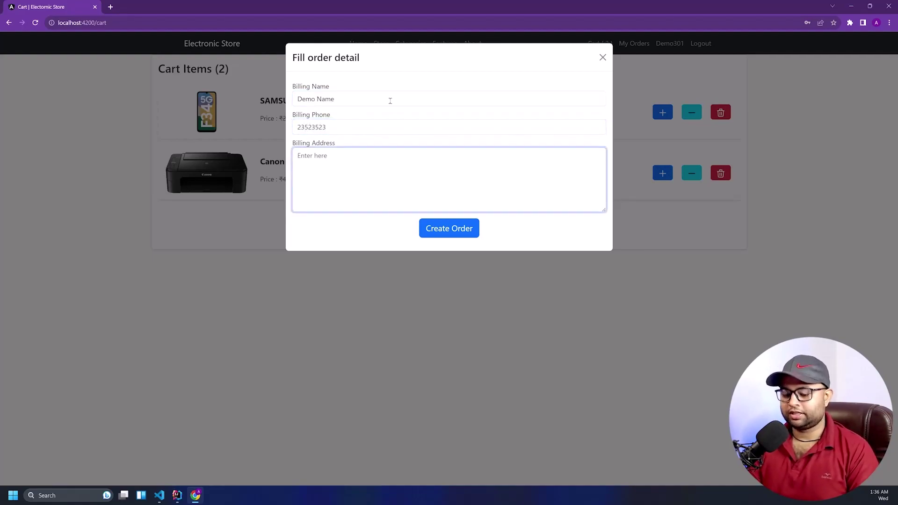
pyautogui.write('Tst')
pyautogui.press('BackSpace')
pyautogui.press('BackSpace')
pyautogui.press('BackSpace')
pyautogui.write('This ')
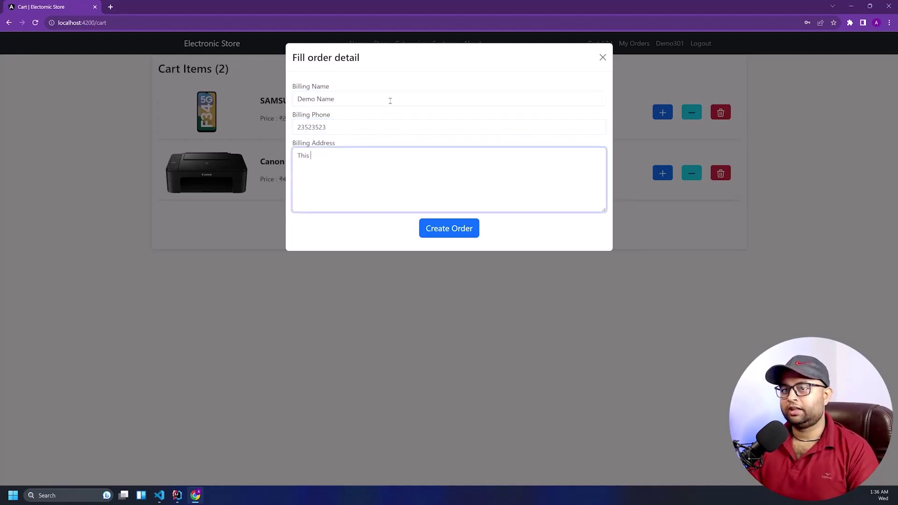
pyautogui.write('is testing ad')
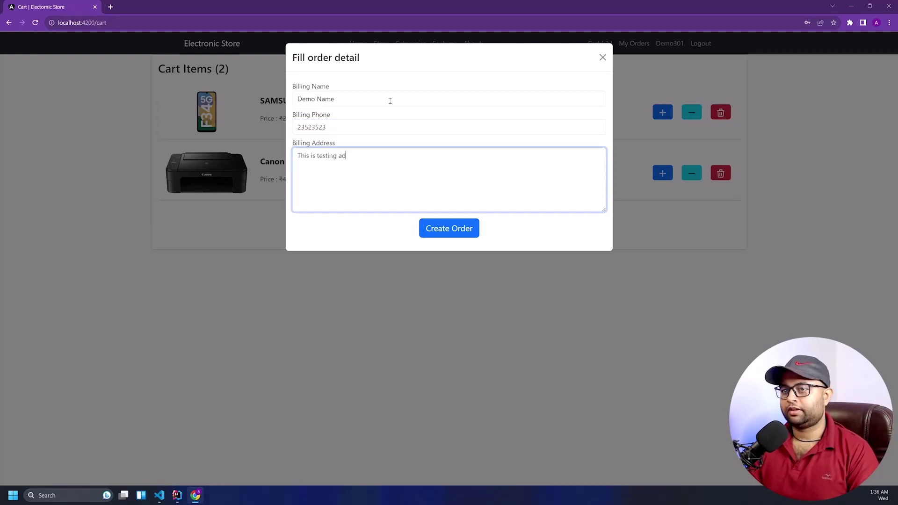
pyautogui.write('dress for ')
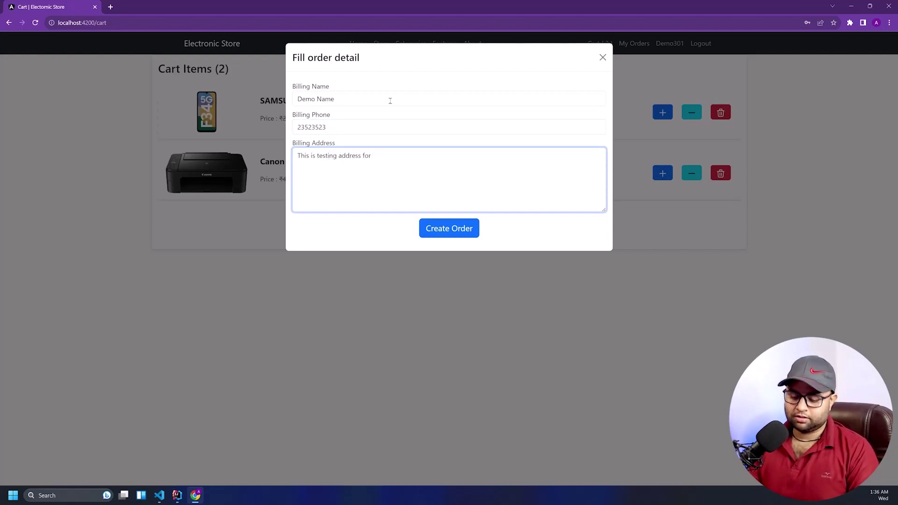
pyautogui.write('dmeo ac')
pyautogui.press('BackSpace')
pyautogui.press('BackSpace')
pyautogui.press('BackSpace')
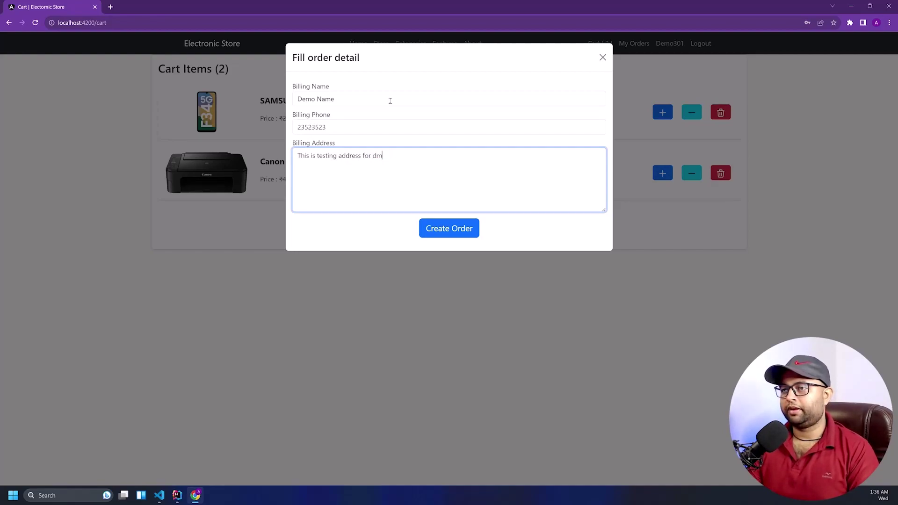
pyautogui.write('emo acount')
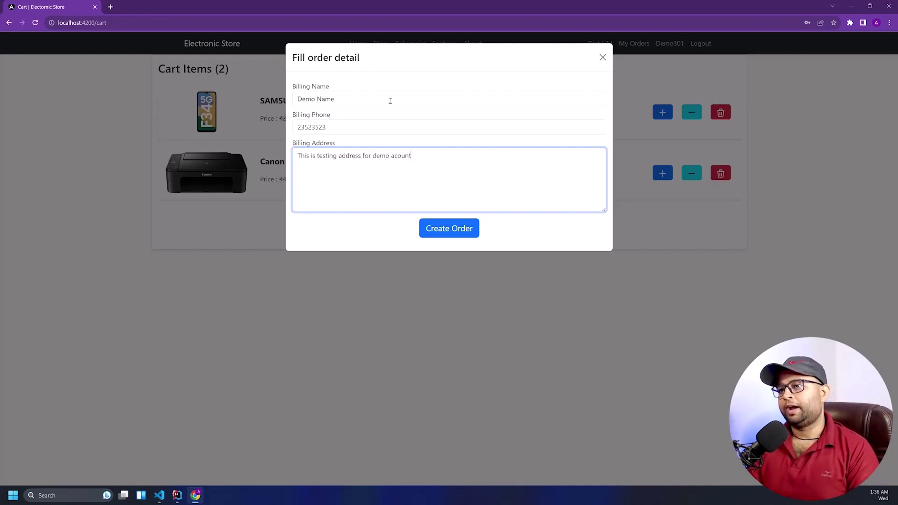
pyautogui.press('Left')
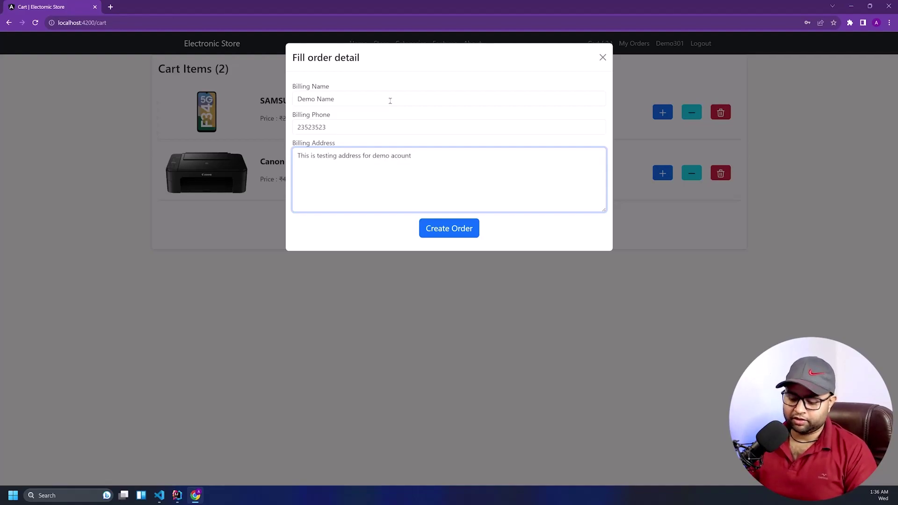
pyautogui.write('c')
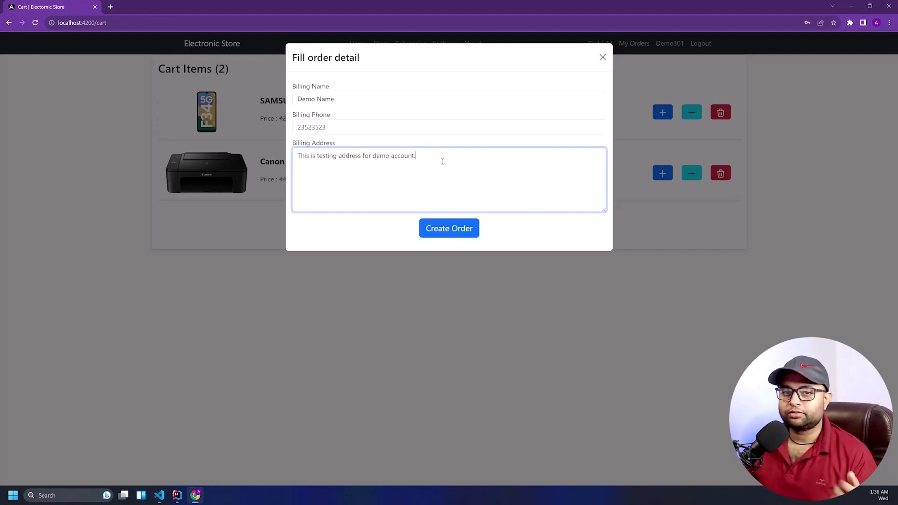
pyautogui.click(344, 244)
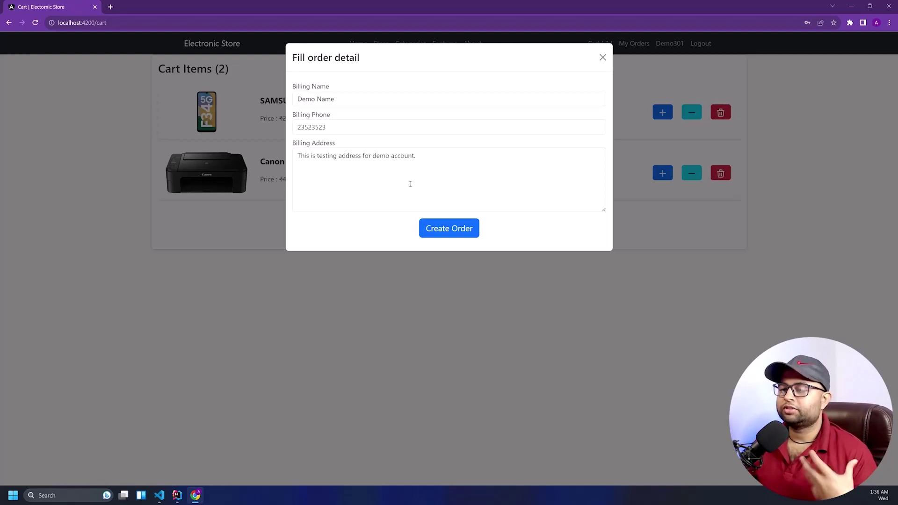
pyautogui.click(457, 231)
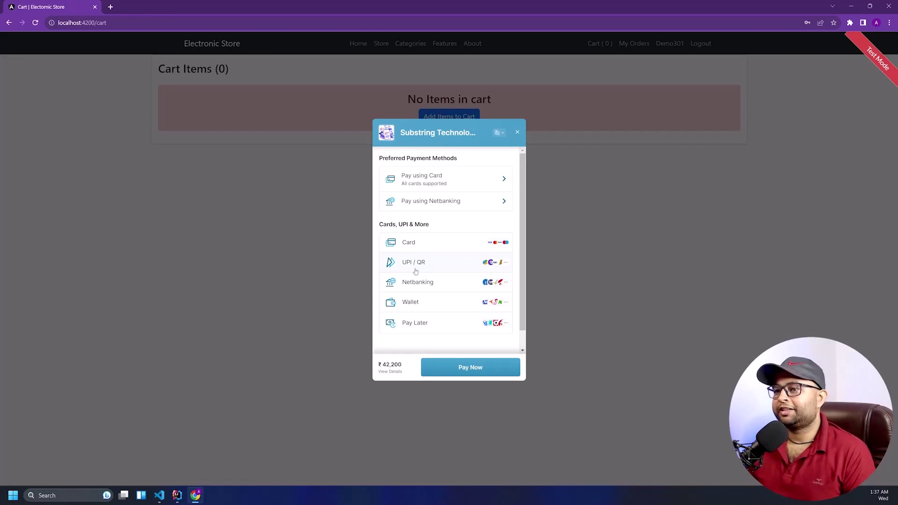
# Look at the UPI / QR payment option, then return to the payment methods
pyautogui.click(427, 263)
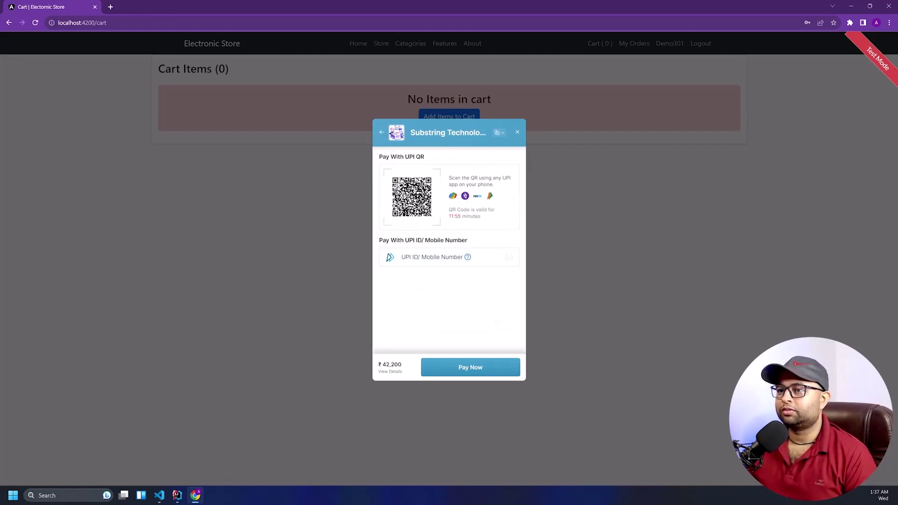
pyautogui.click(430, 258)
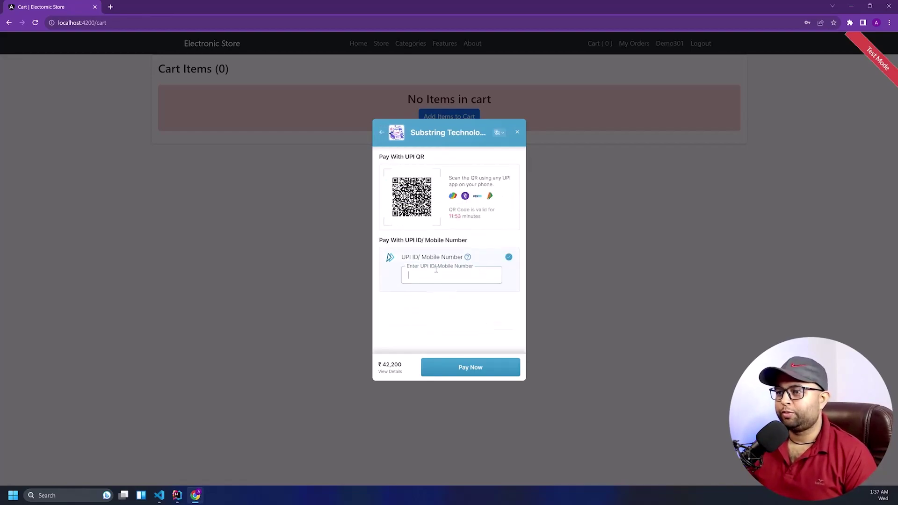
pyautogui.click(382, 132)
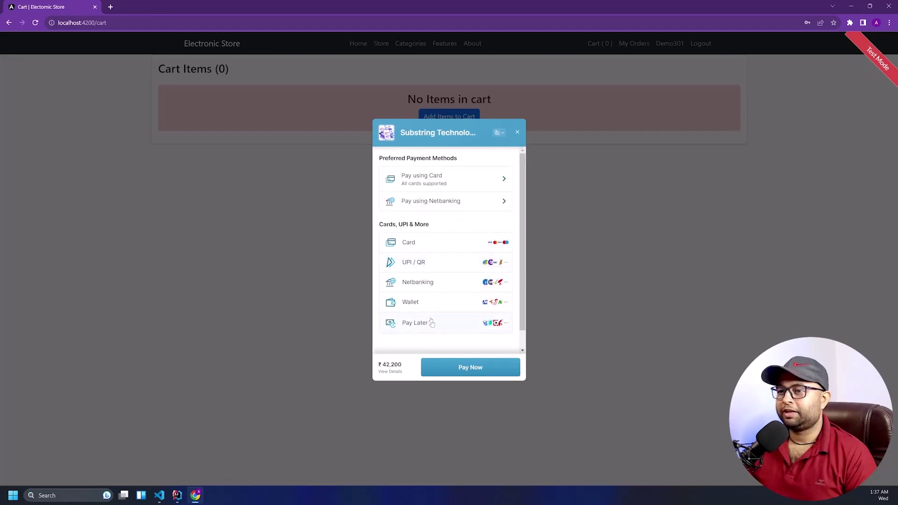
# Pay by card using the test Visa card number, expiry and CVV
pyautogui.click(424, 250)
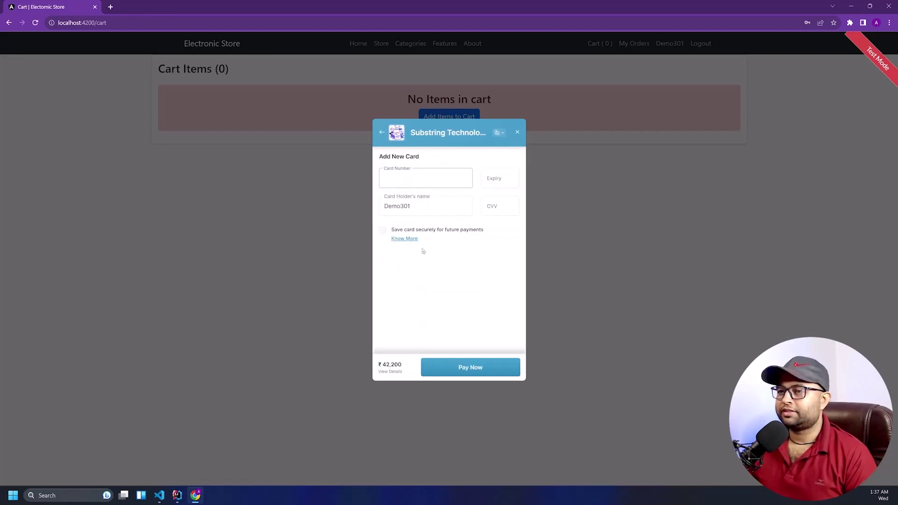
pyautogui.write('4111 1111 111')
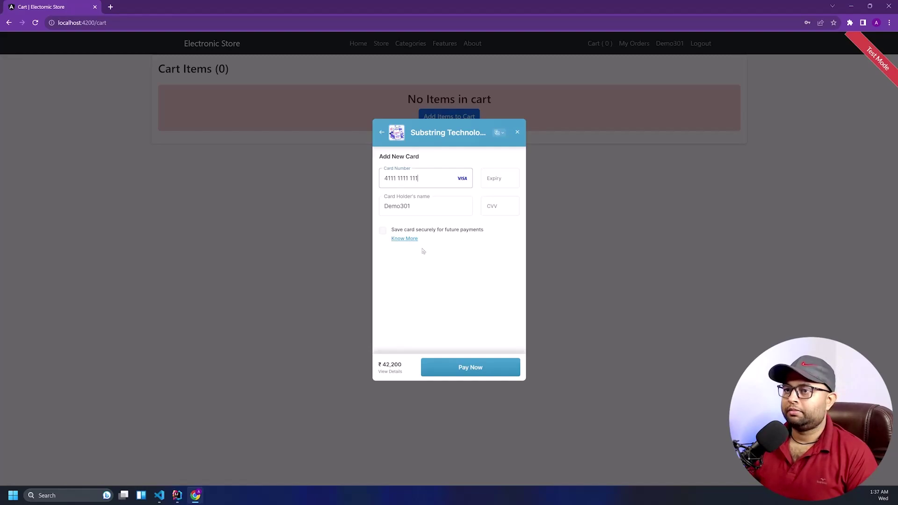
pyautogui.write('1 1111')
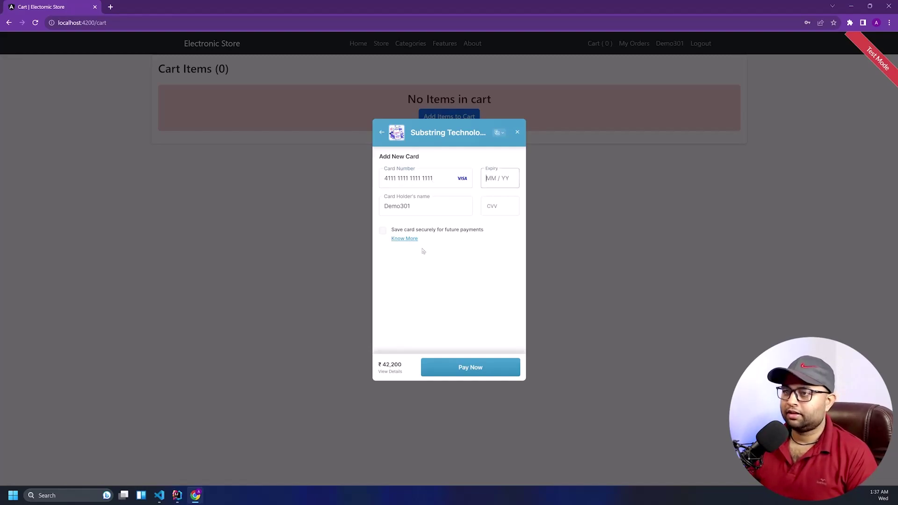
pyautogui.write('1')
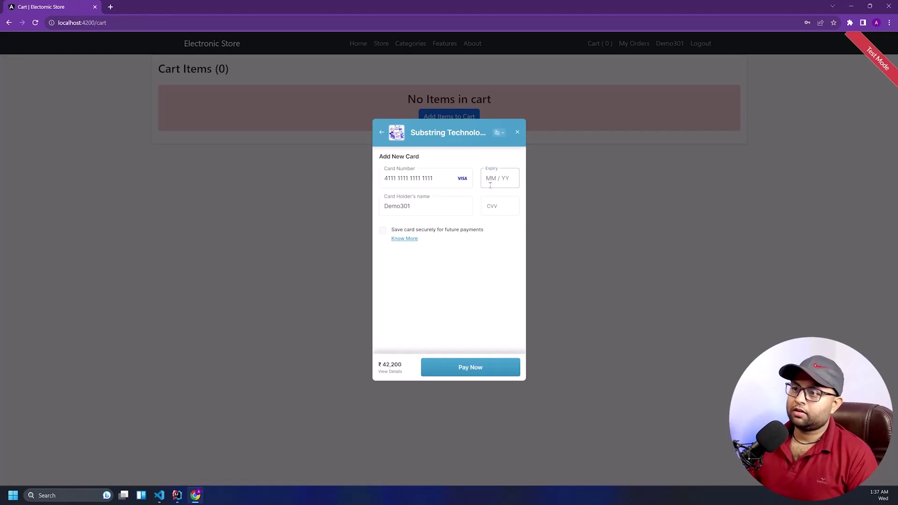
pyautogui.write('12 /')
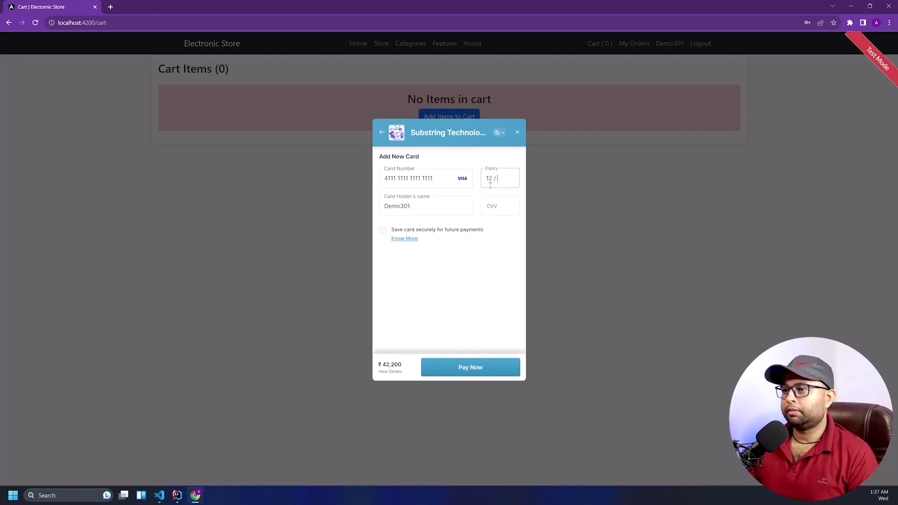
pyautogui.write('23')
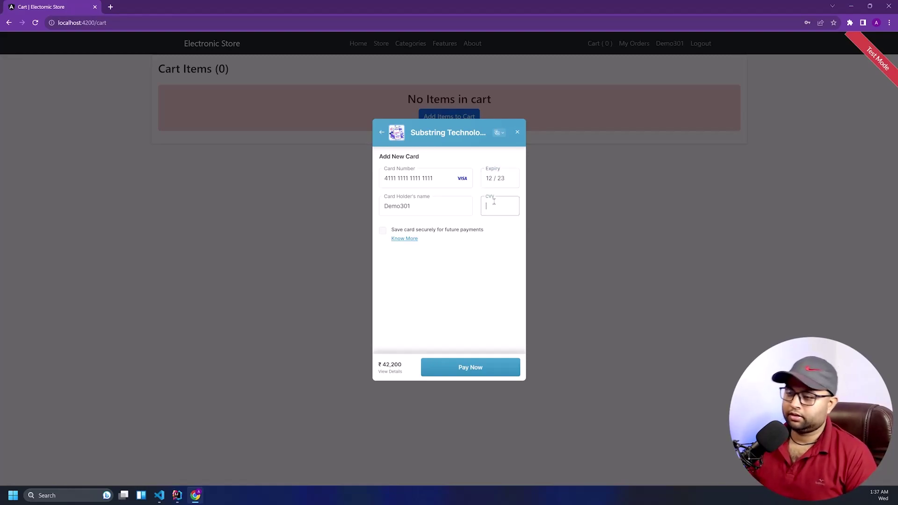
pyautogui.write('123')
pyautogui.click(480, 371)
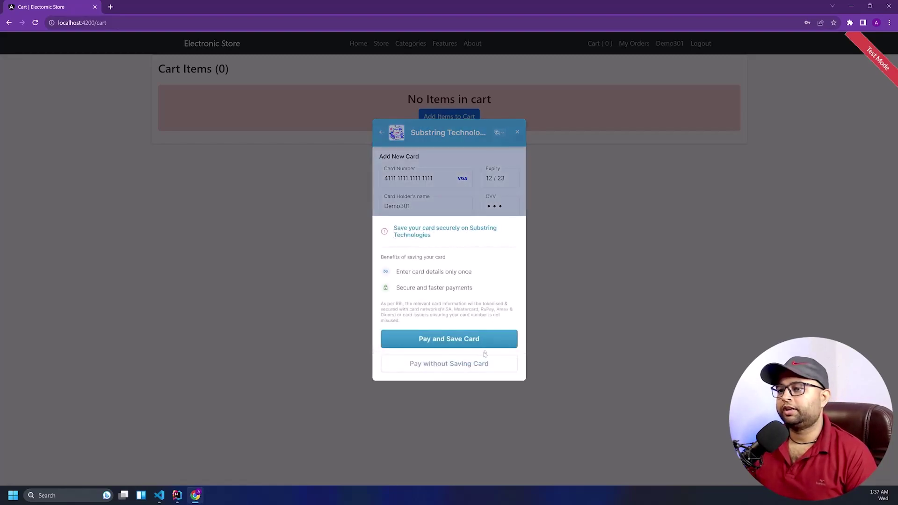
# Pay without saving the card and submit the test OTP to complete the ₹42,200 payment
pyautogui.click(469, 364)
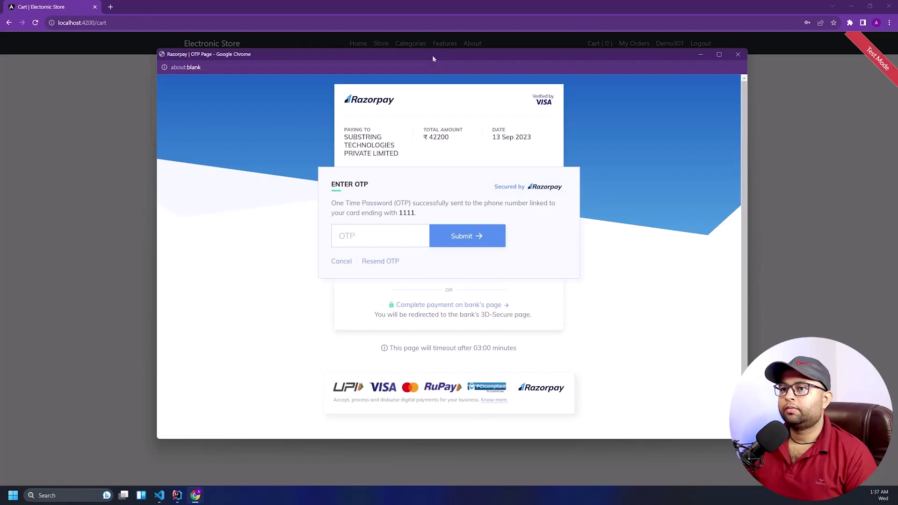
pyautogui.write('1111')
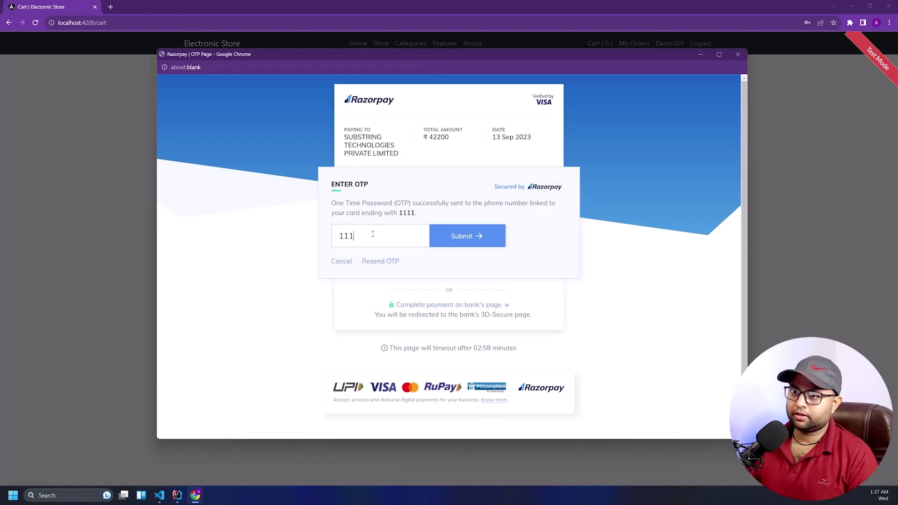
pyautogui.click(459, 236)
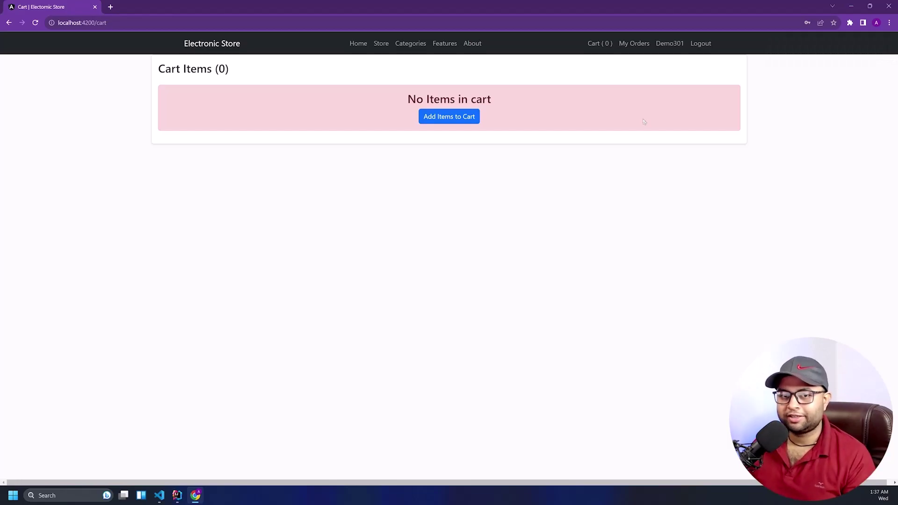
pyautogui.click(632, 47)
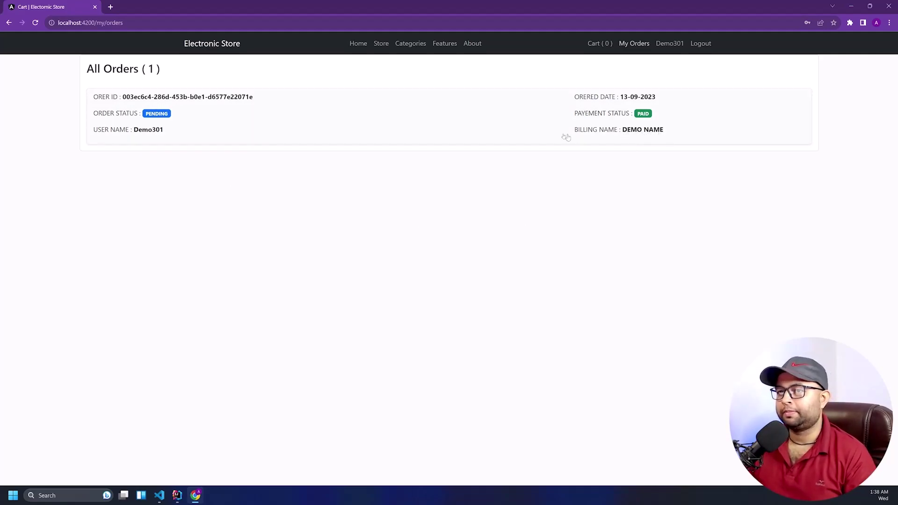
# Open the new order's details and check the 42200 amount, PENDING order status and PAID payment
pyautogui.click(414, 131)
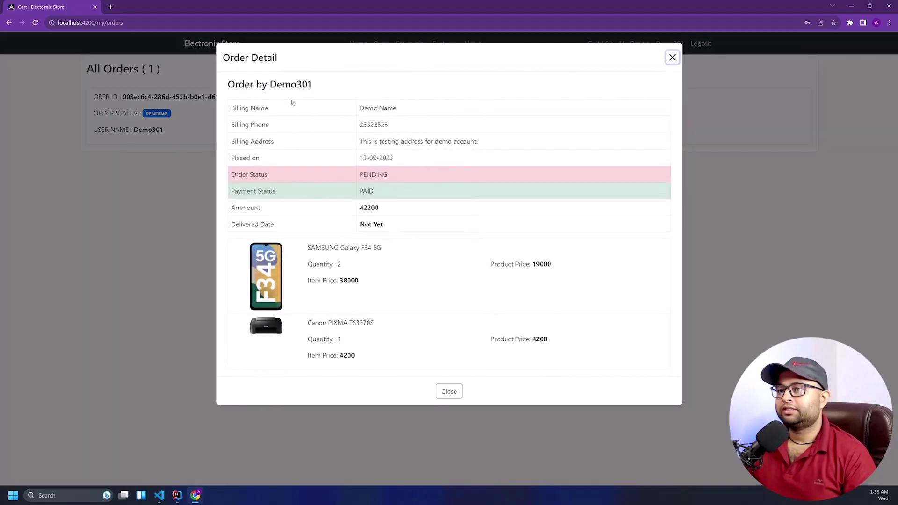
pyautogui.moveTo(291, 103); pyautogui.dragTo(422, 224)
pyautogui.click(421, 227)
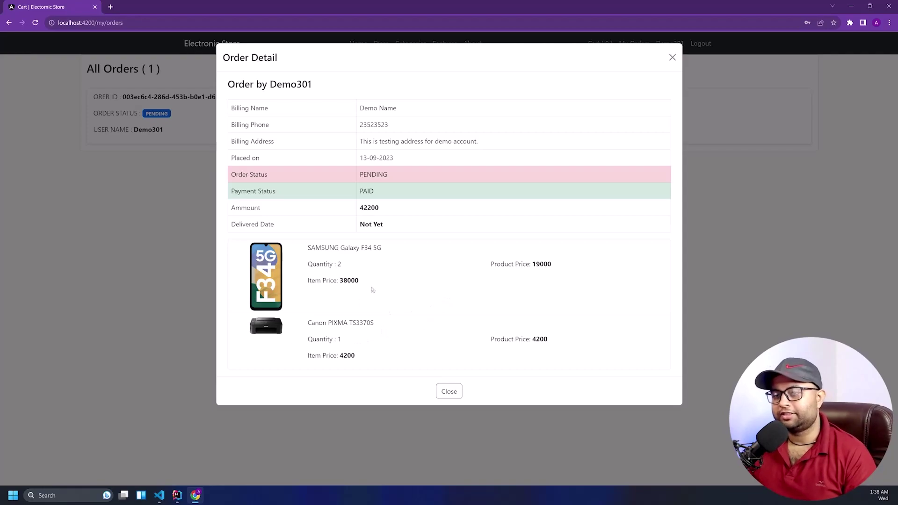
pyautogui.moveTo(384, 209); pyautogui.dragTo(397, 227)
pyautogui.click(331, 229)
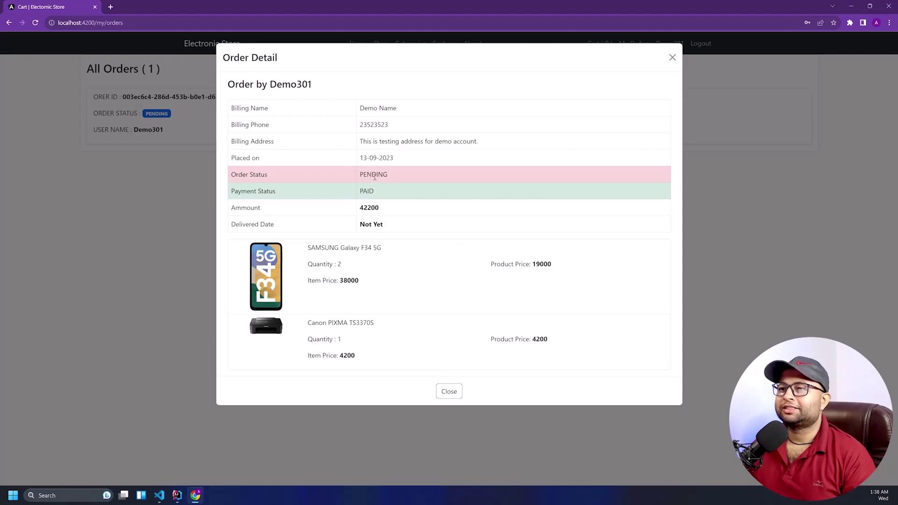
pyautogui.moveTo(271, 175); pyautogui.dragTo(241, 174)
pyautogui.moveTo(364, 175); pyautogui.dragTo(395, 176)
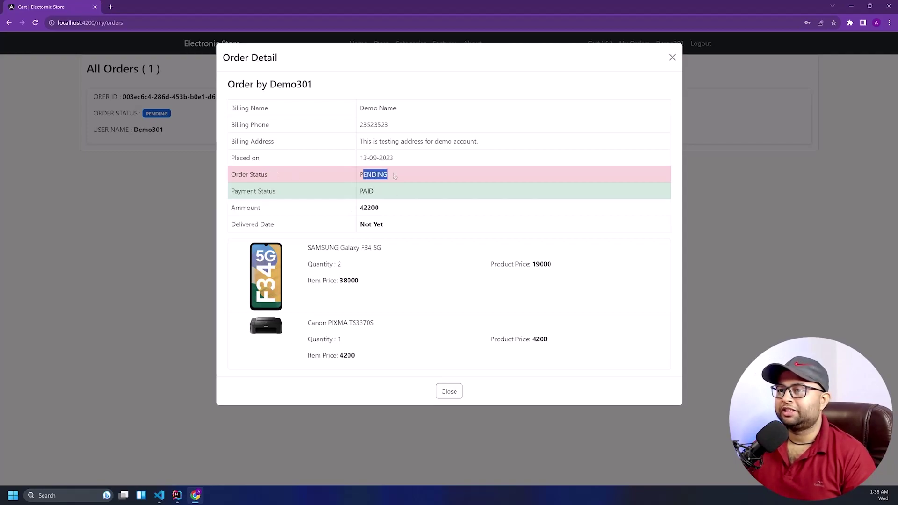
pyautogui.click(358, 196)
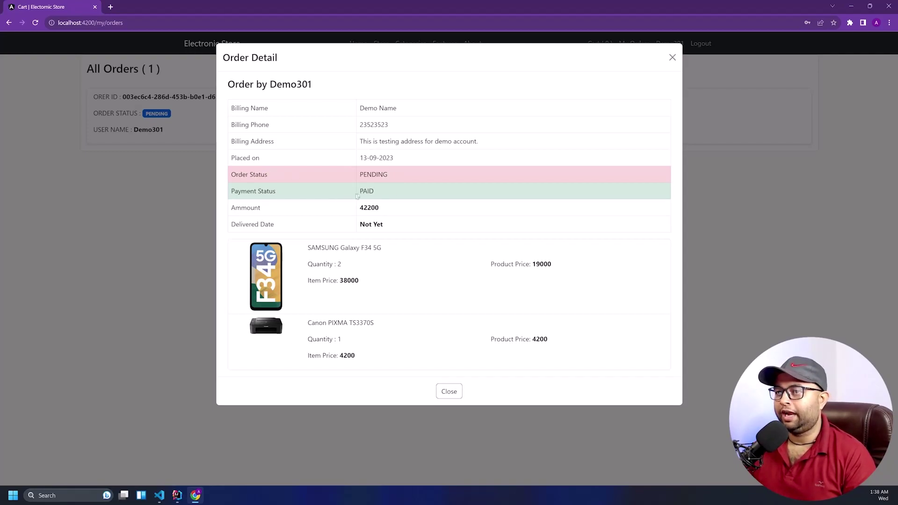
pyautogui.moveTo(361, 190); pyautogui.dragTo(374, 192)
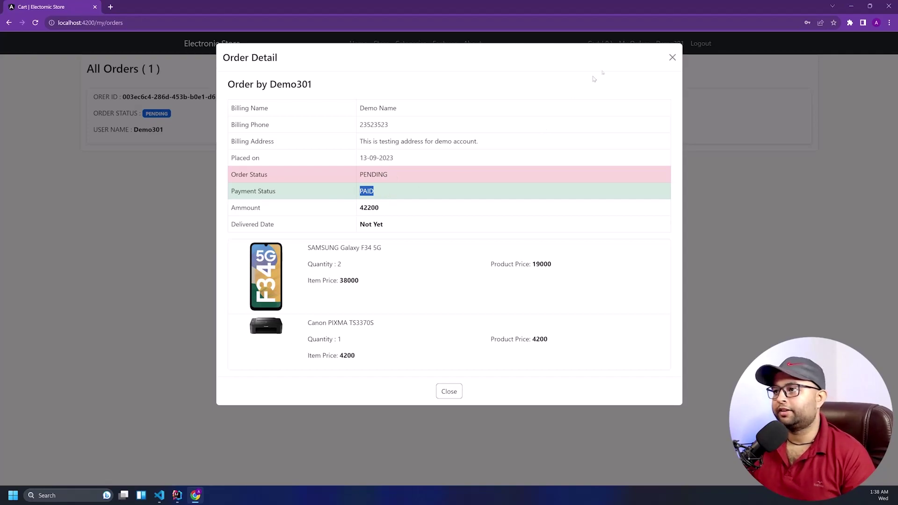
pyautogui.click(673, 57)
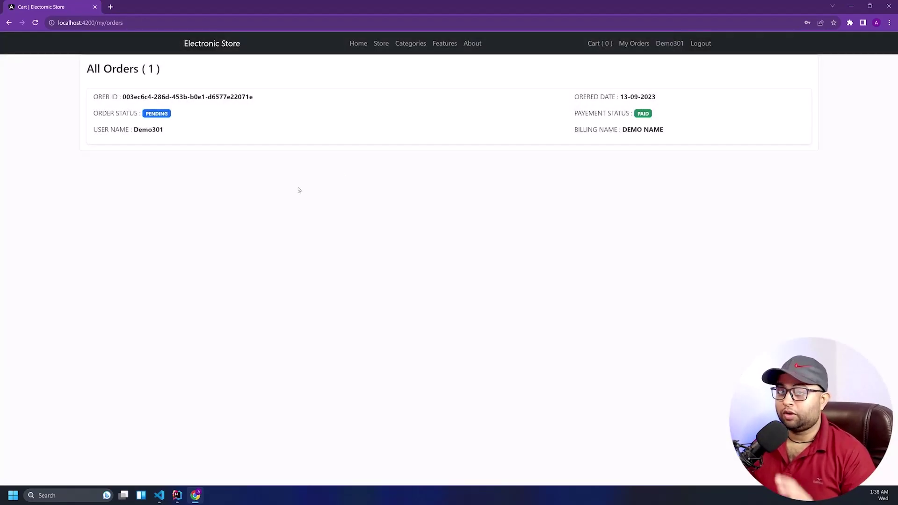
# Add the SAMSUNG Galaxy F34 5G to the cart from the Store listing
pyautogui.click(357, 44)
pyautogui.click(378, 43)
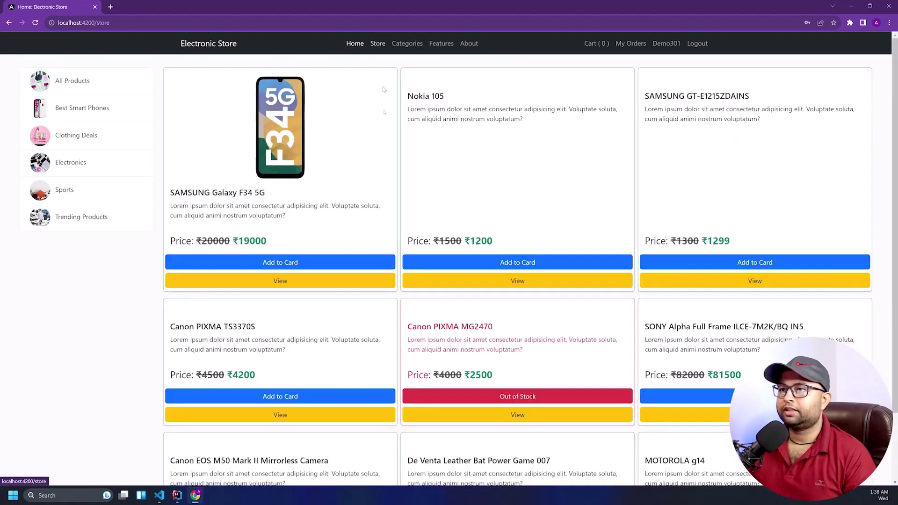
pyautogui.click(269, 261)
pyautogui.click(269, 261)
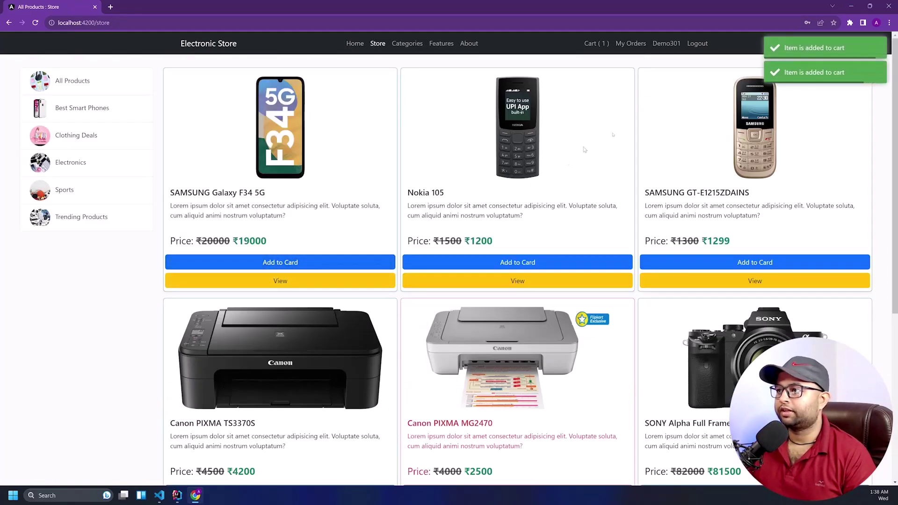
# Place an order using the suggested billing name, a billing phone number and a test address
pyautogui.click(606, 43)
pyautogui.click(433, 172)
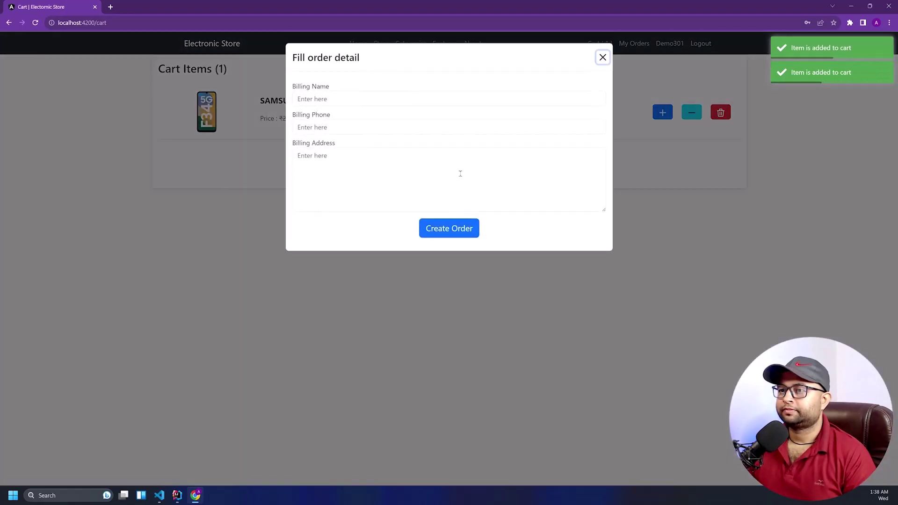
pyautogui.click(403, 93)
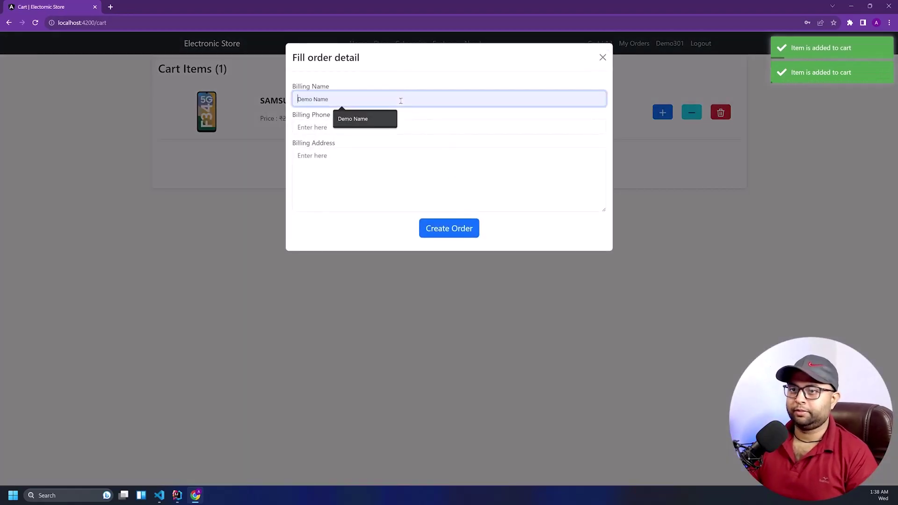
pyautogui.press('Down')
pyautogui.press('Return')
pyautogui.press('Tab')
pyautogui.write('452542145')
pyautogui.click(368, 198)
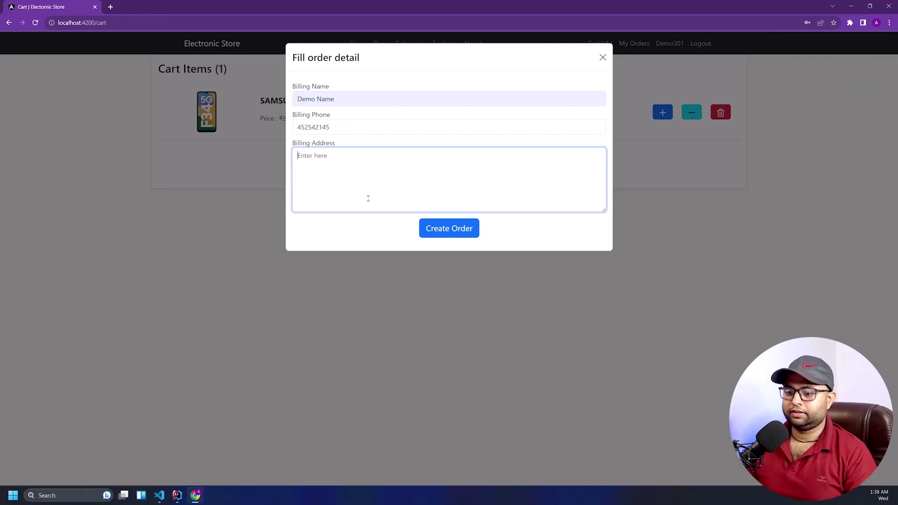
pyautogui.write('This is demo ad')
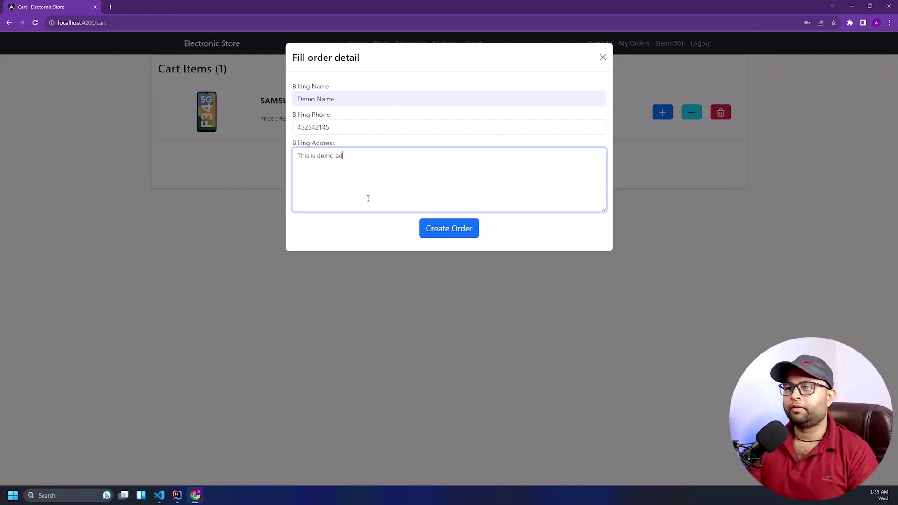
pyautogui.write('dress just ')
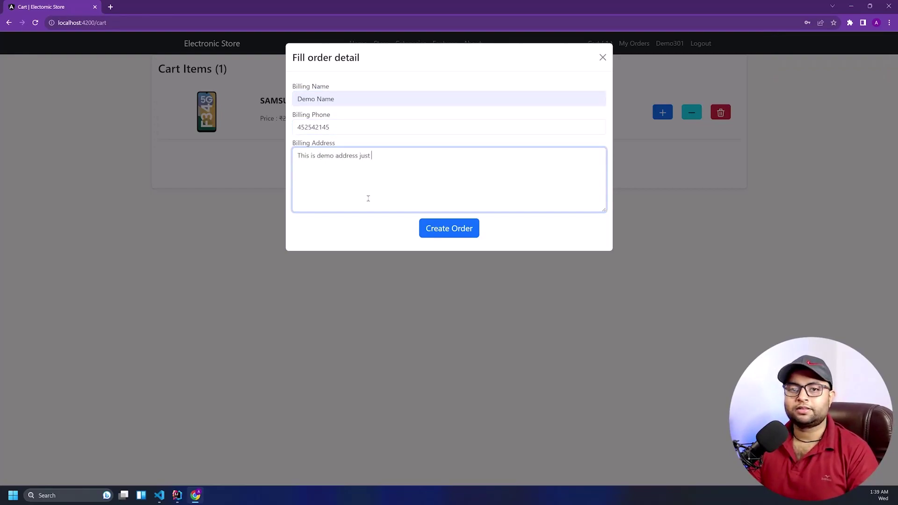
pyautogui.write('for testing')
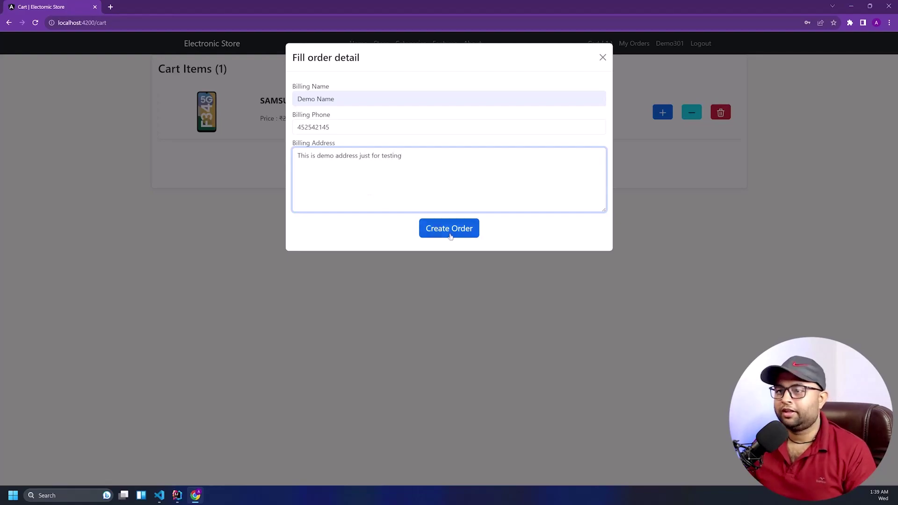
pyautogui.click(454, 233)
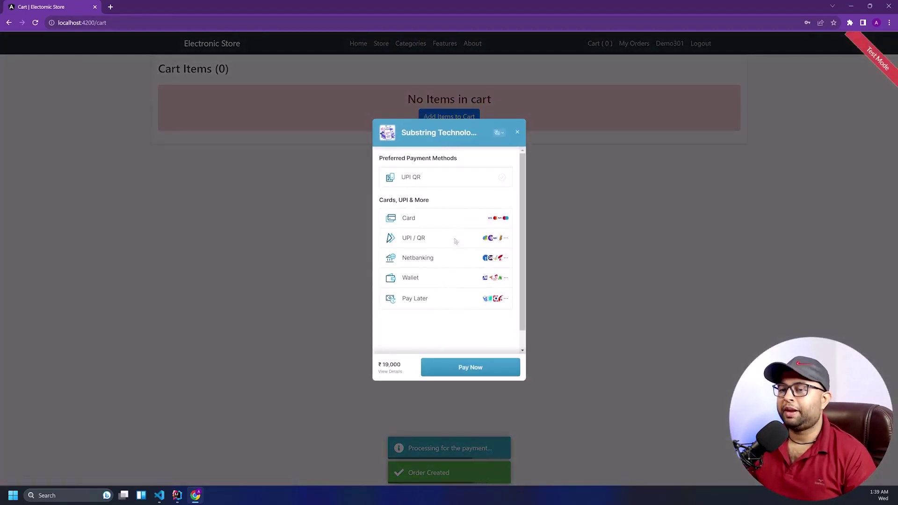
# Close the payment window unpaid and open the first order's details in My Orders
pyautogui.click(517, 133)
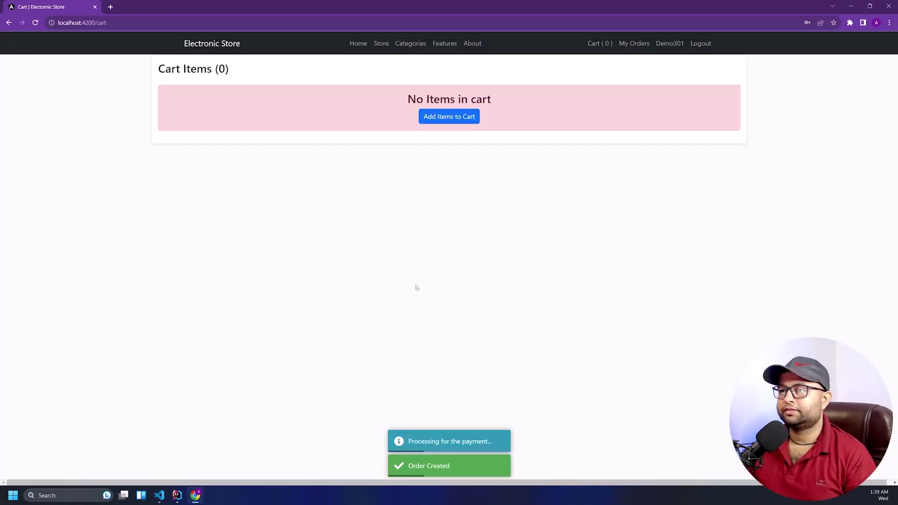
pyautogui.click(634, 43)
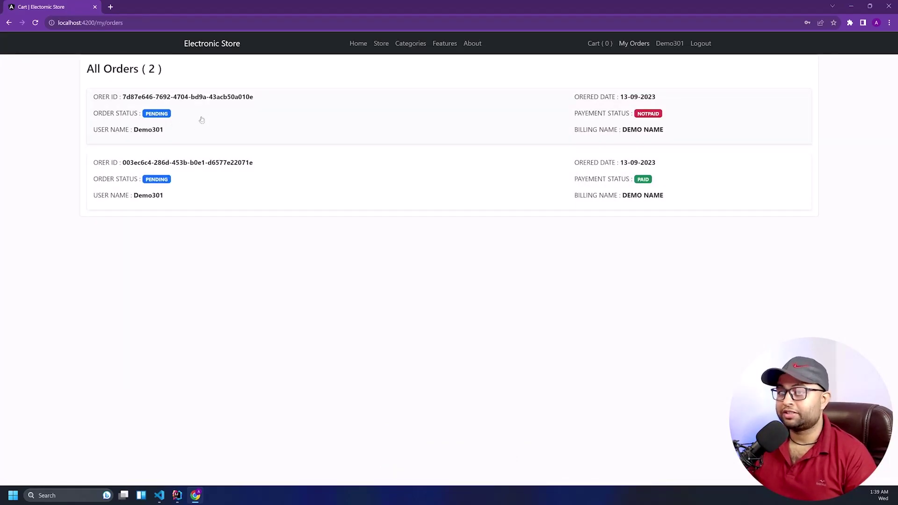
pyautogui.click(645, 117)
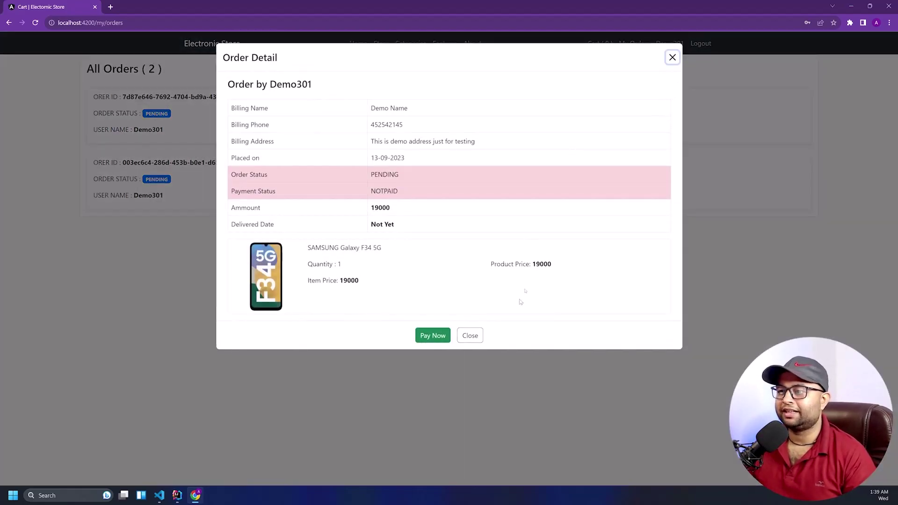
# Reopen the first order, confirm its NOTPAID status and start paying for it
pyautogui.click(670, 57)
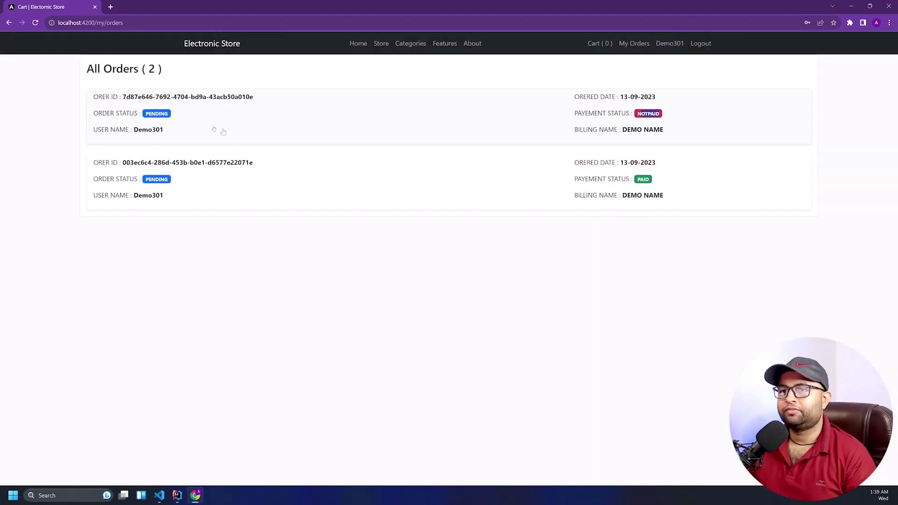
pyautogui.click(468, 119)
pyautogui.doubleClick(378, 193)
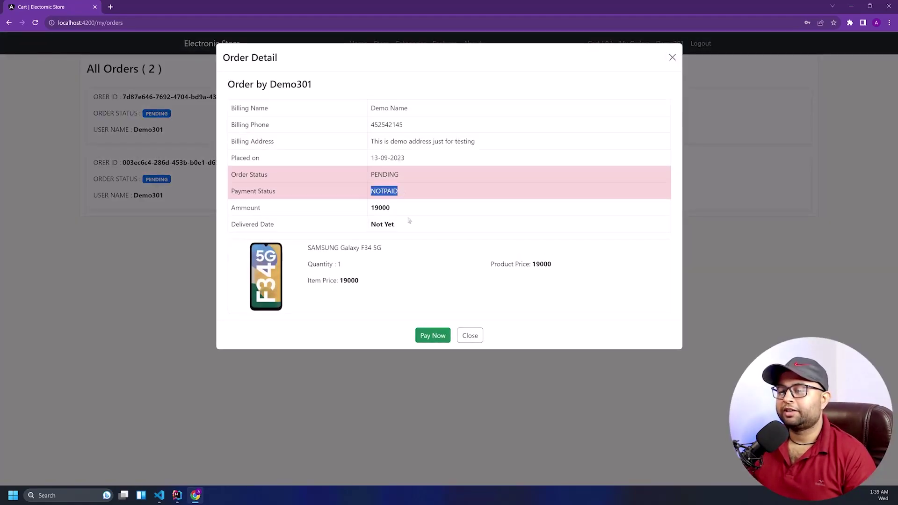
pyautogui.click(430, 336)
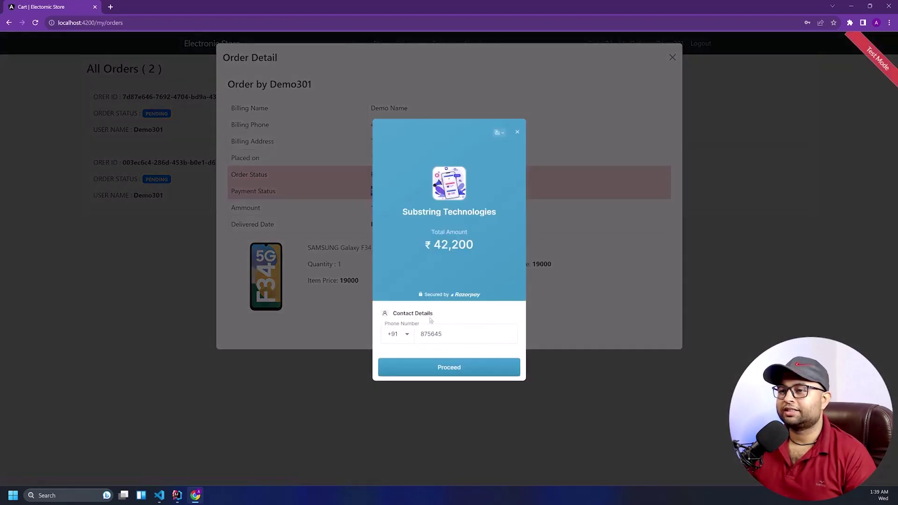
# Correct the Razorpay contact phone to a valid ten-digit number and proceed to payment methods
pyautogui.click(447, 368)
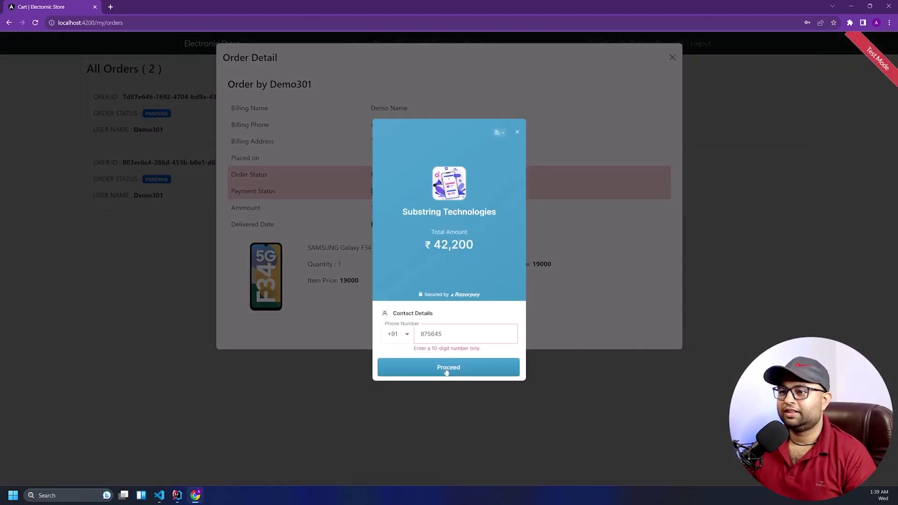
pyautogui.moveTo(450, 327); pyautogui.dragTo(411, 329)
pyautogui.write('7')
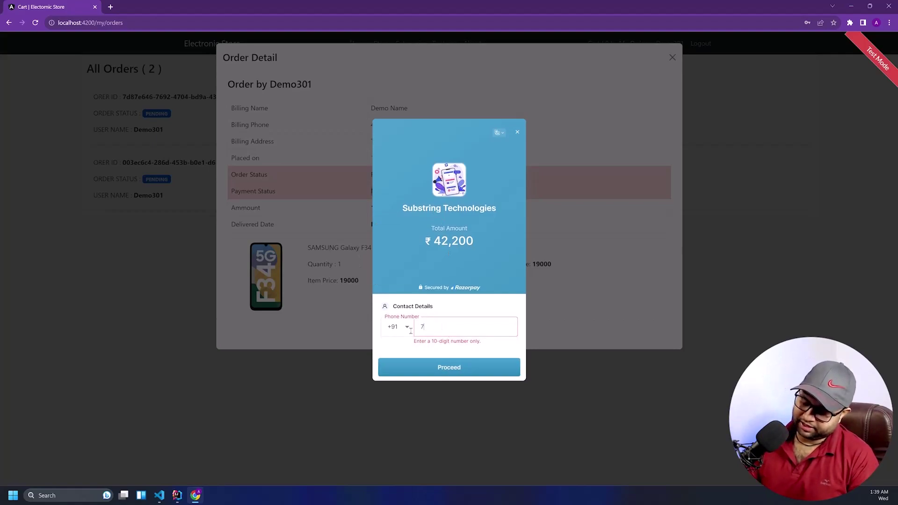
pyautogui.write('41258963')
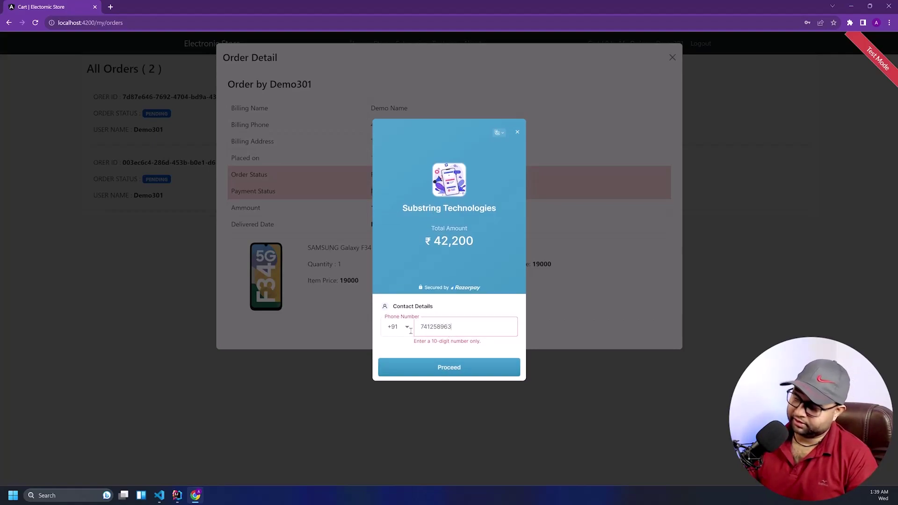
pyautogui.write('54')
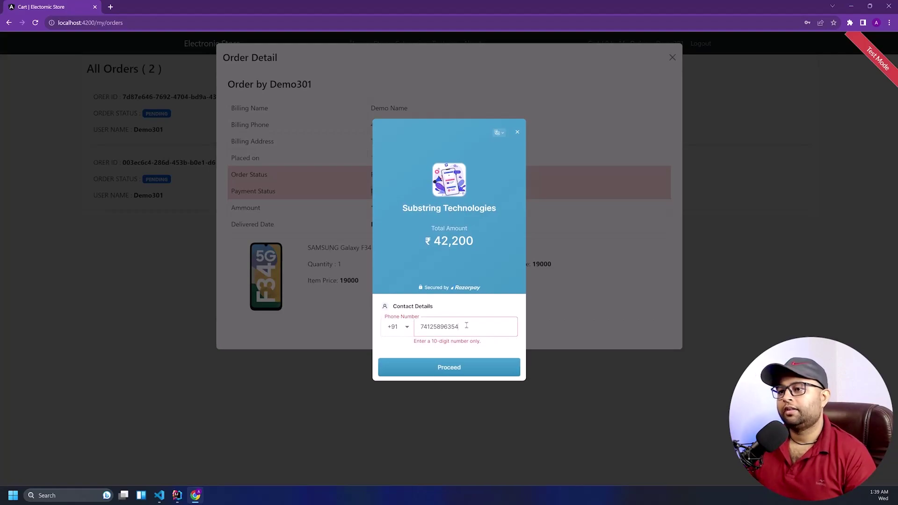
pyautogui.moveTo(466, 326); pyautogui.dragTo(389, 333)
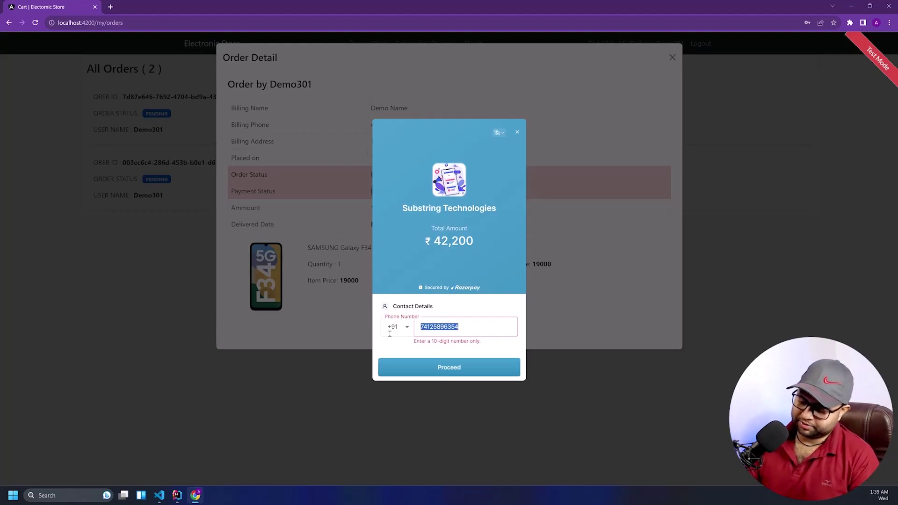
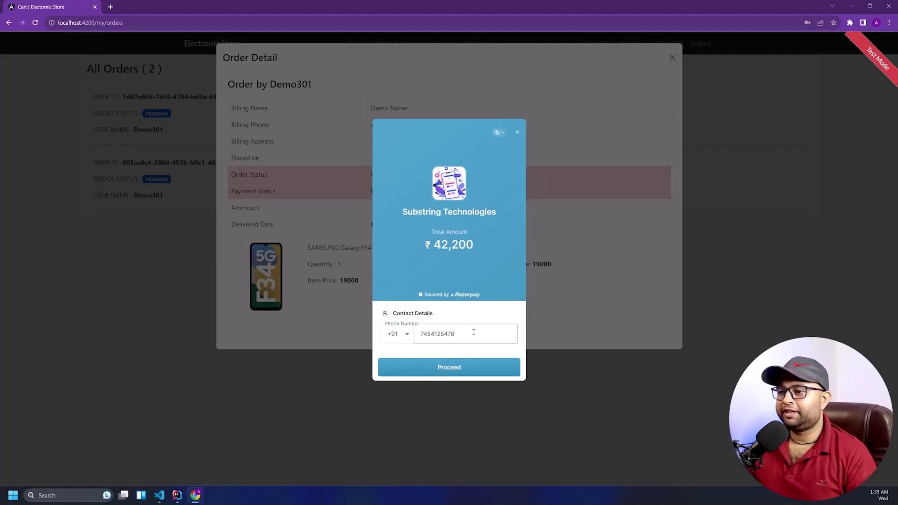
pyautogui.moveTo(473, 332); pyautogui.dragTo(413, 333)
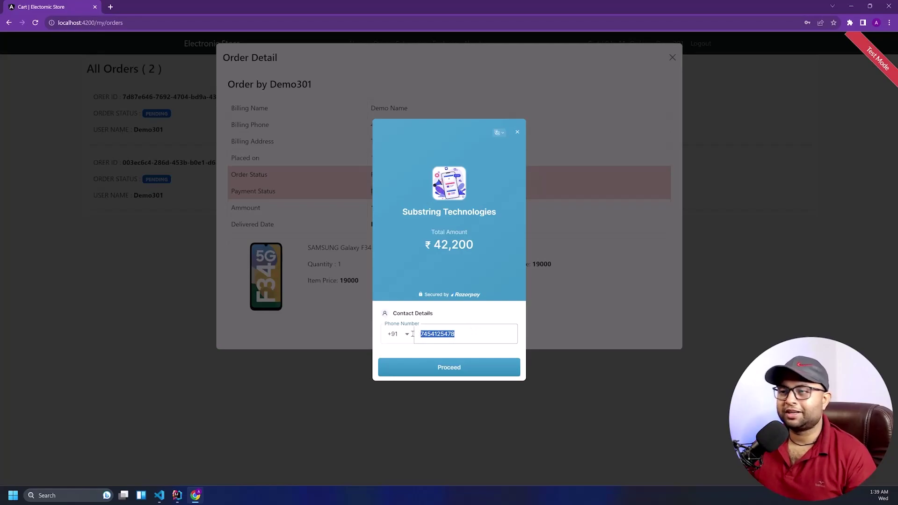
pyautogui.click(459, 373)
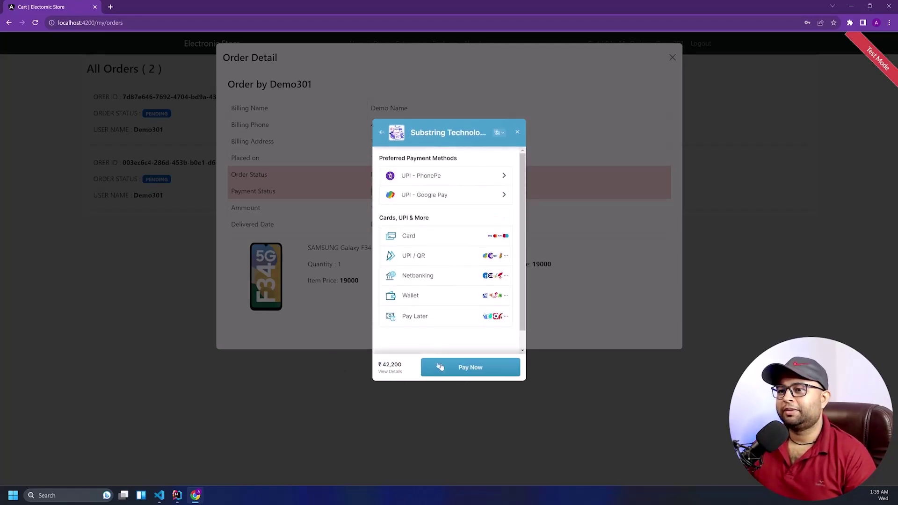
# Pay ₹19,000 by card with the test card details and OTP, without saving the card
pyautogui.click(423, 240)
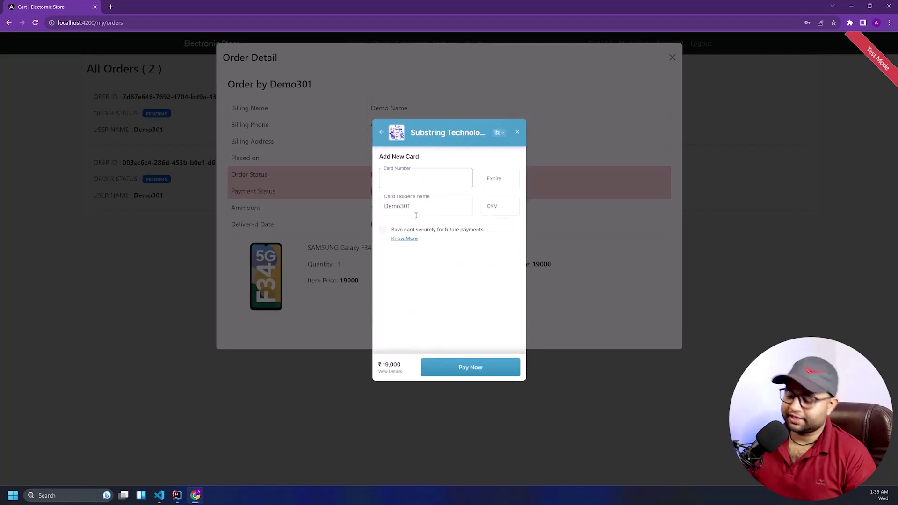
pyautogui.write('4111 1111 1111 111')
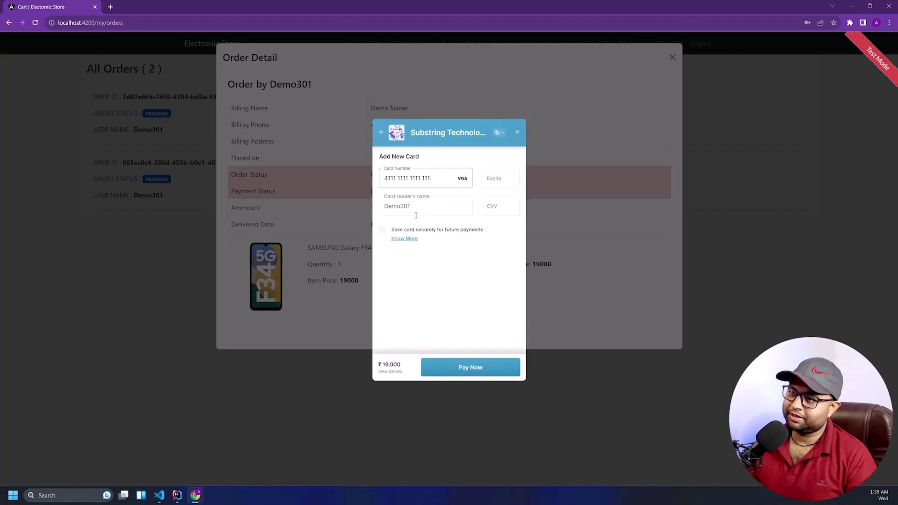
pyautogui.write('12 /')
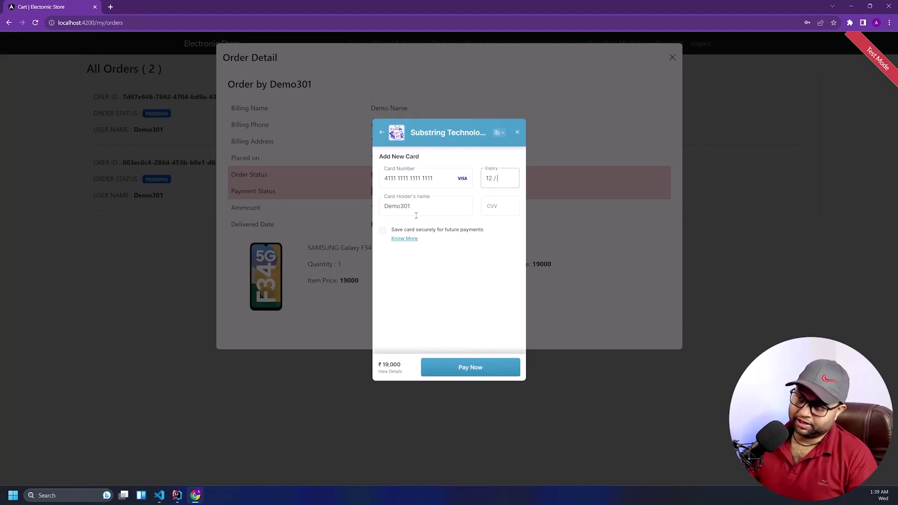
pyautogui.write('23')
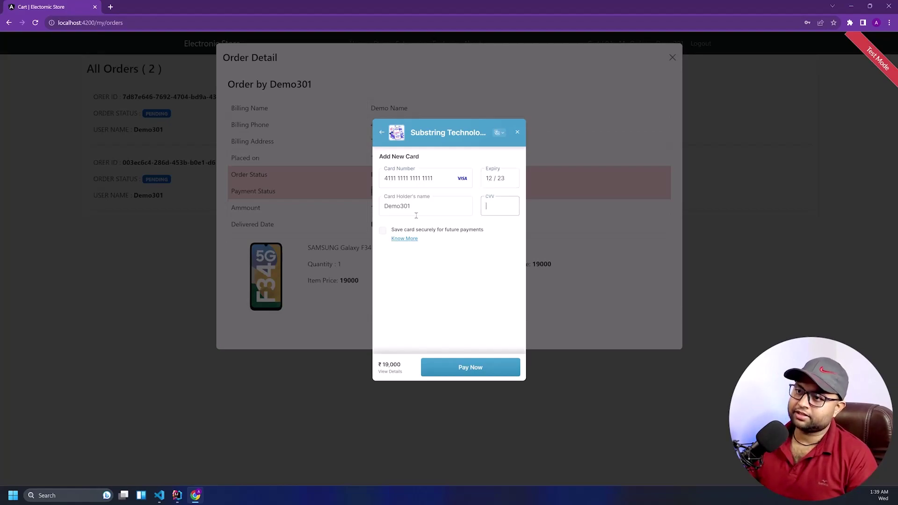
pyautogui.write('123')
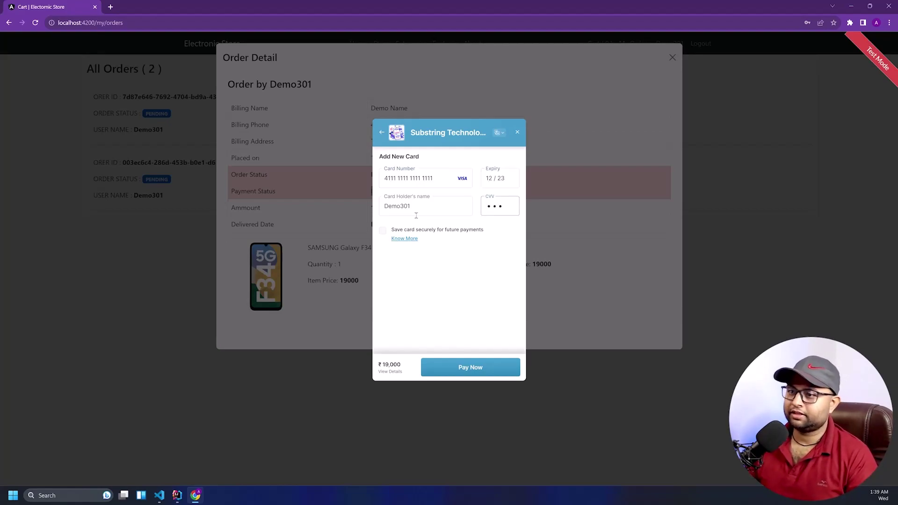
pyautogui.click(464, 369)
pyautogui.click(464, 365)
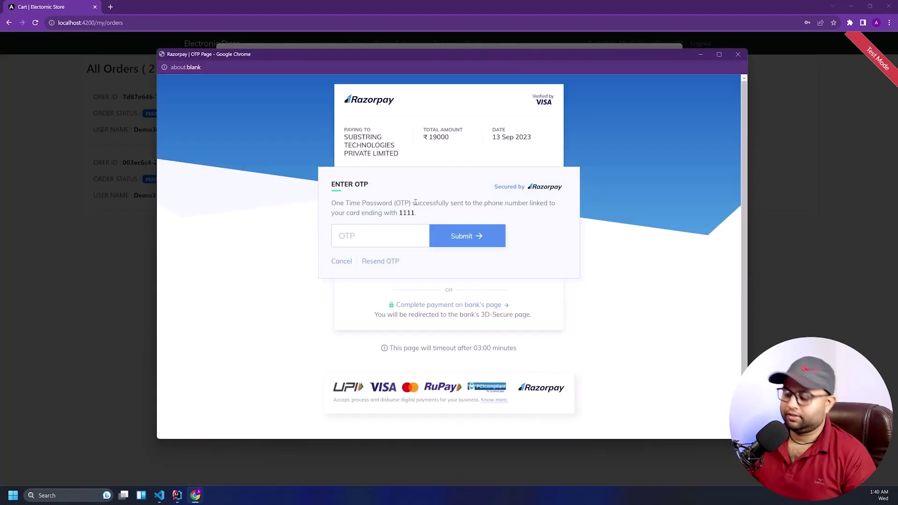
pyautogui.click(347, 236)
pyautogui.write('1111')
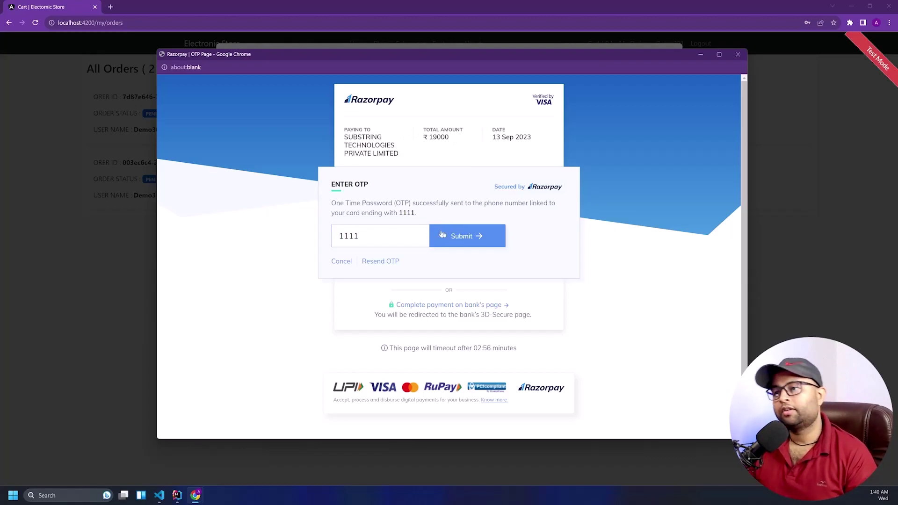
pyautogui.click(442, 235)
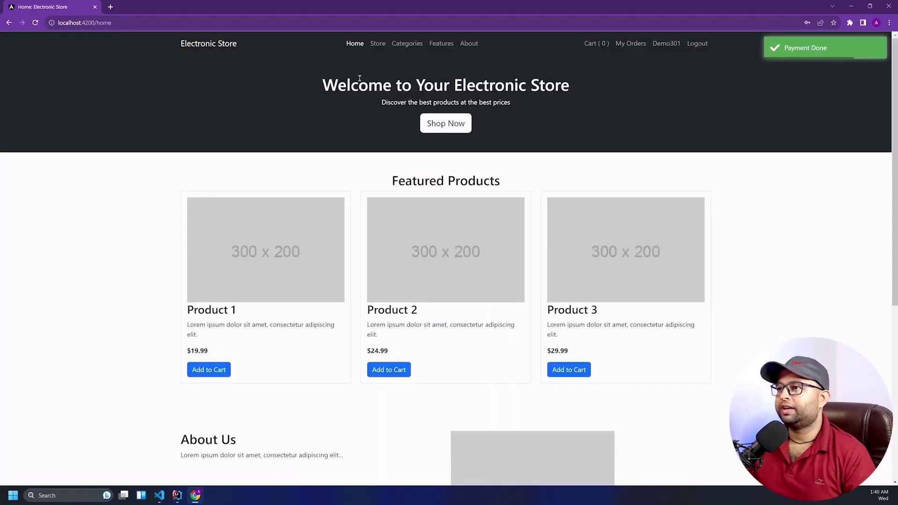
# Open the first order in My Orders and confirm its payment status is PAID
pyautogui.click(618, 43)
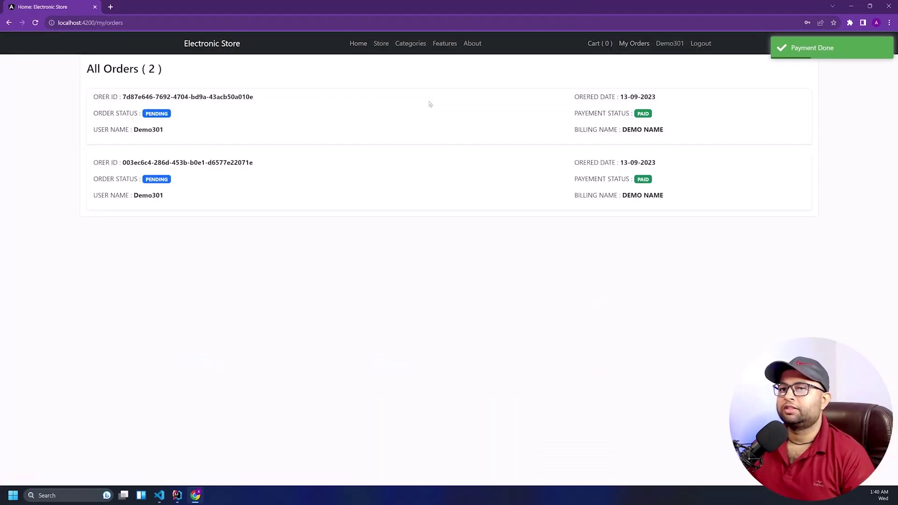
pyautogui.click(430, 104)
pyautogui.moveTo(401, 198); pyautogui.dragTo(363, 195)
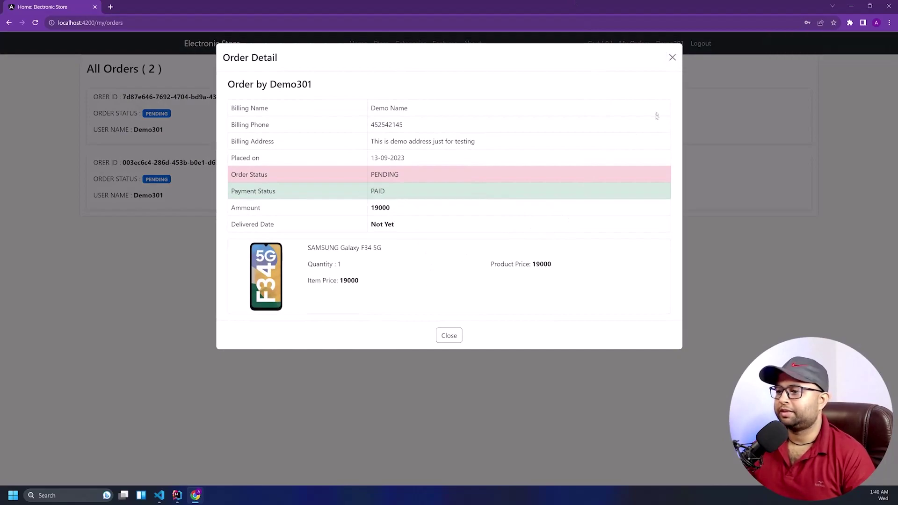
pyautogui.click(672, 57)
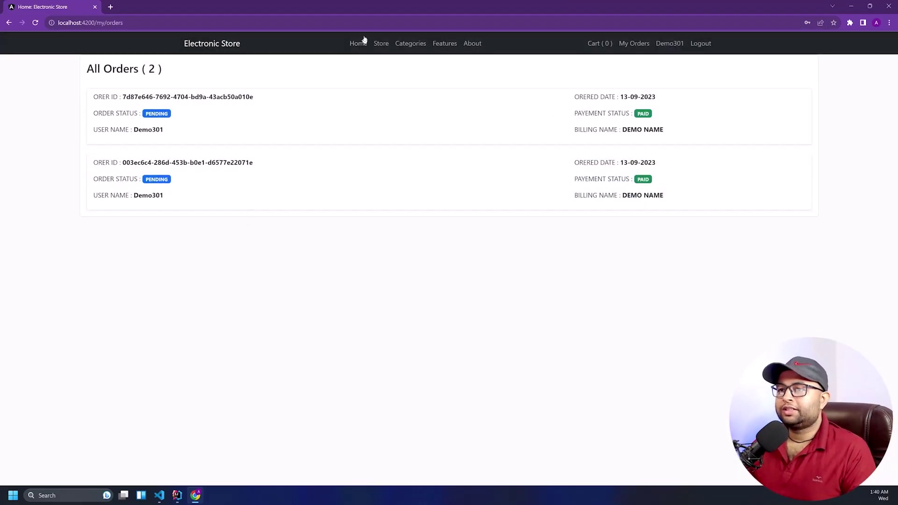
# Return to Home, then open the Store product listing and scroll through it
pyautogui.click(359, 43)
pyautogui.click(378, 43)
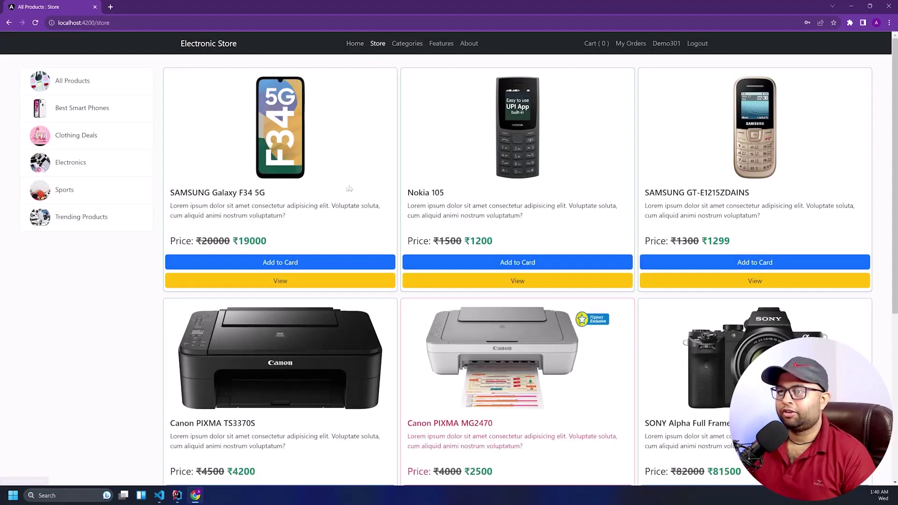
pyautogui.scroll(-5, 349, 187)
pyautogui.scroll(5, 315, 200)
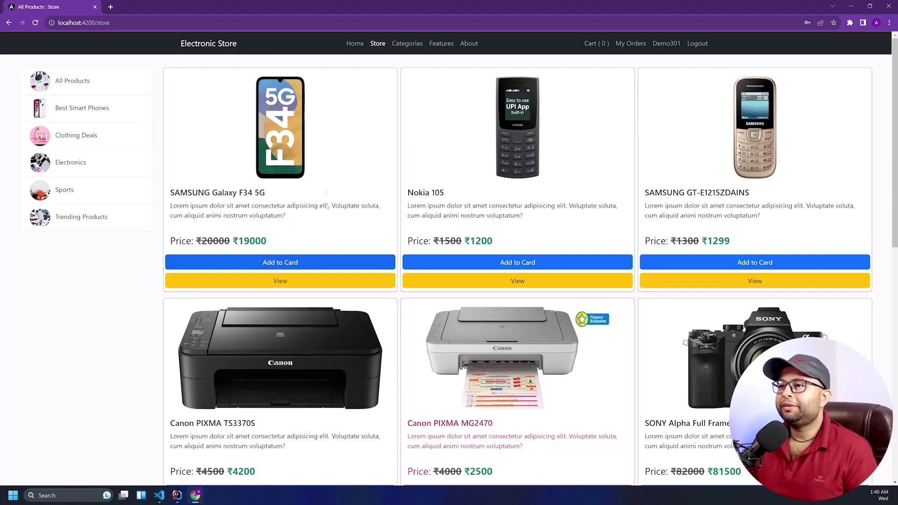
# Log out, sign in with the admin account, dismiss Chrome's password warning and open the Store
pyautogui.click(702, 44)
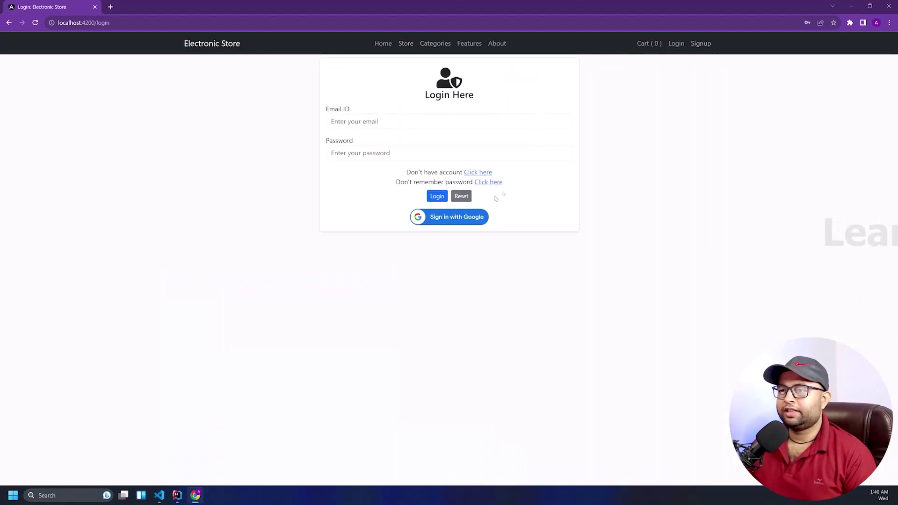
pyautogui.click(376, 121)
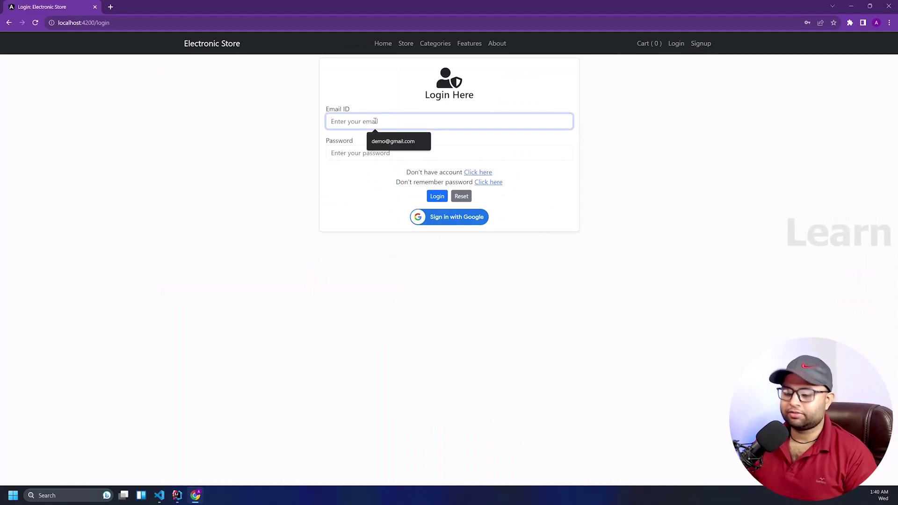
pyautogui.write('admin@gmai')
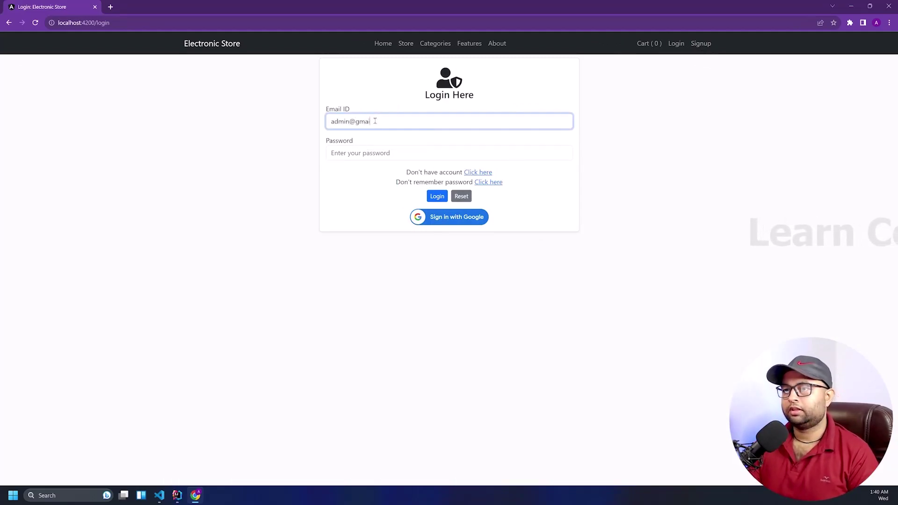
pyautogui.write('l.com')
pyautogui.press('Tab')
pyautogui.write('admi')
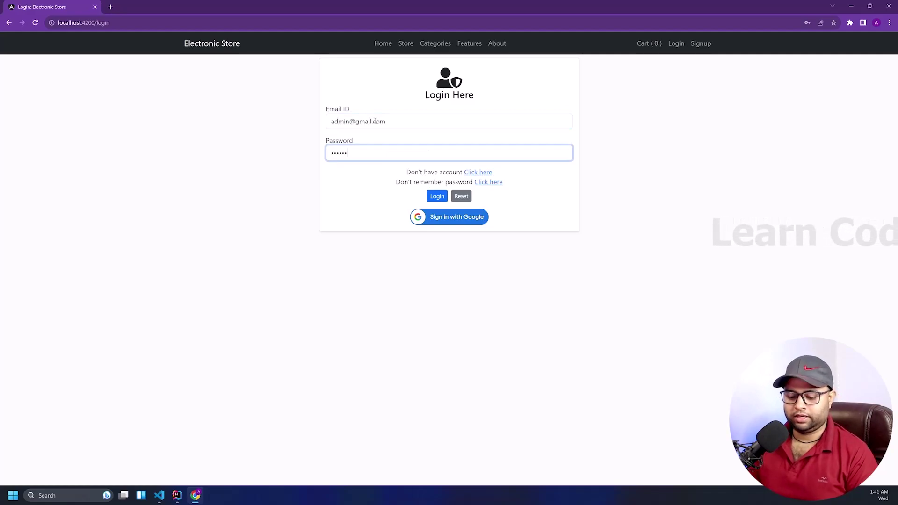
pyautogui.click(440, 196)
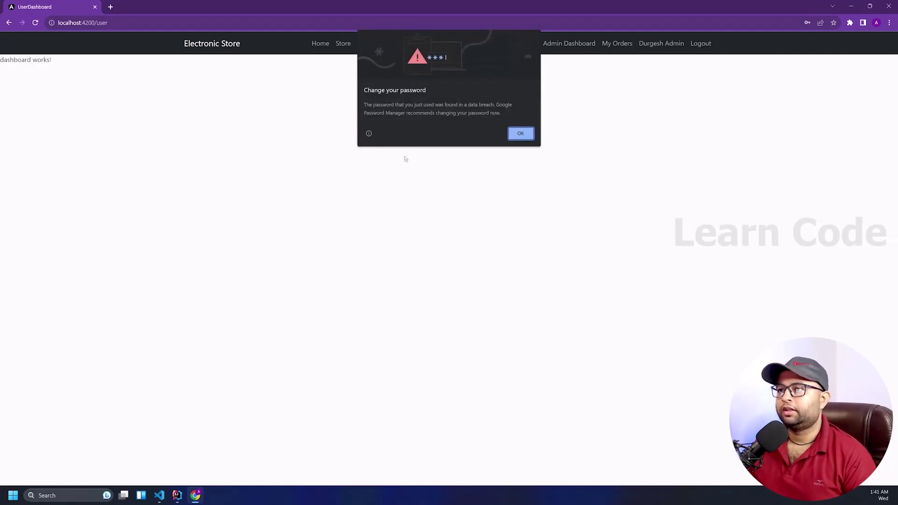
pyautogui.click(515, 136)
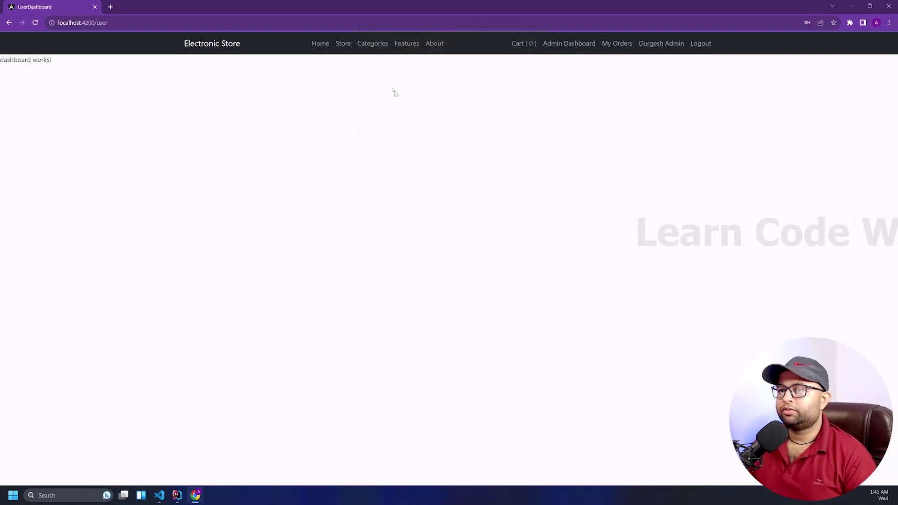
pyautogui.click(333, 45)
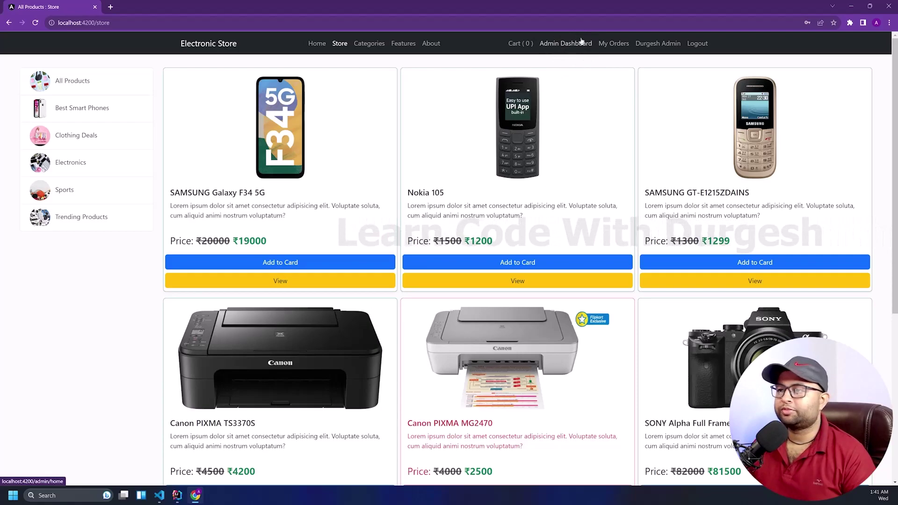
# View the Admin Dashboard sales chart with the second Sale series hidden, then open Add Producs
pyautogui.click(567, 43)
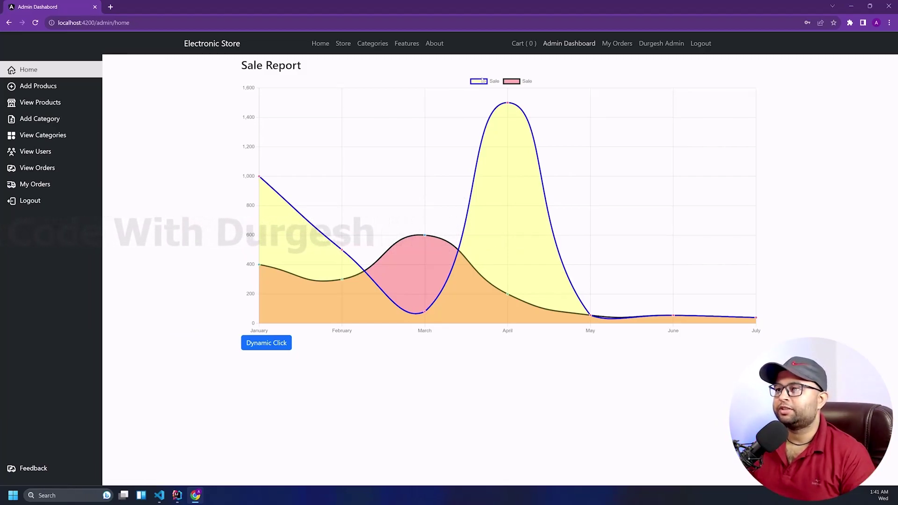
pyautogui.click(514, 83)
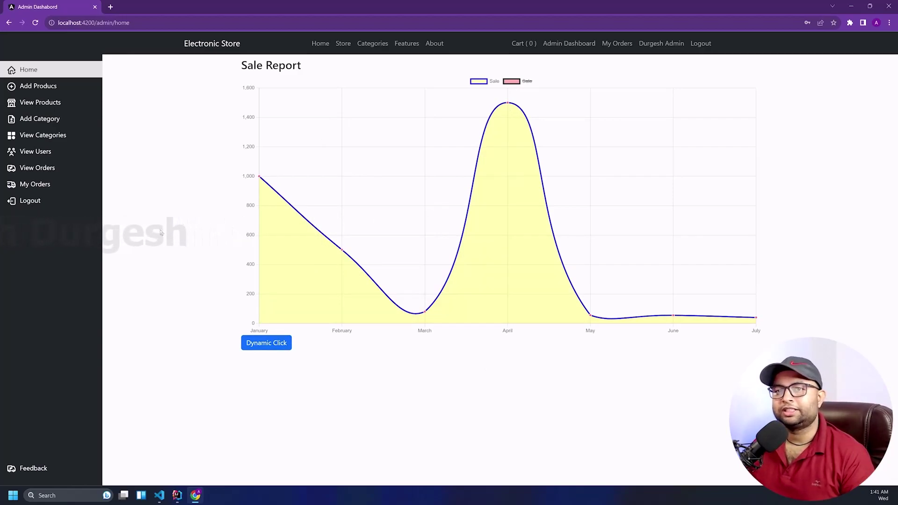
pyautogui.click(39, 86)
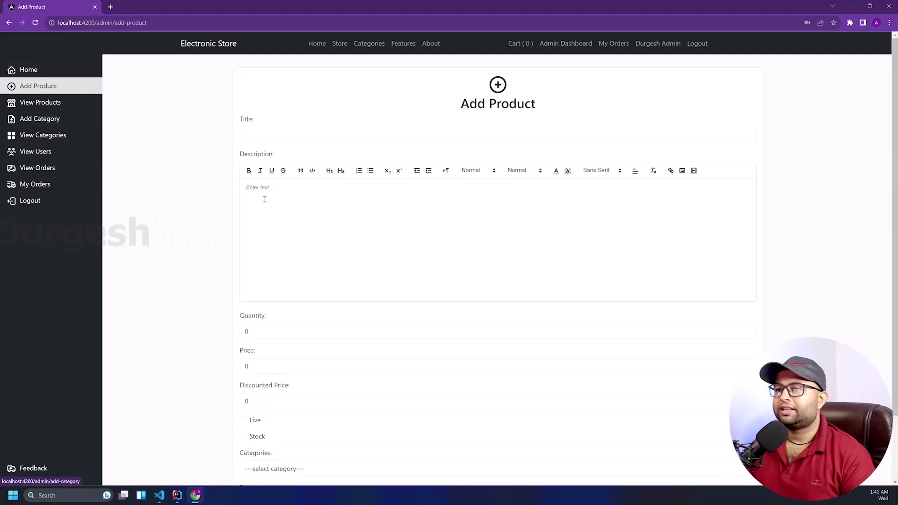
# Open a new browser tab beside the Add Product form and return to the form
pyautogui.scroll(-2, 324, 200)
pyautogui.scroll(2, 315, 187)
pyautogui.click(293, 137)
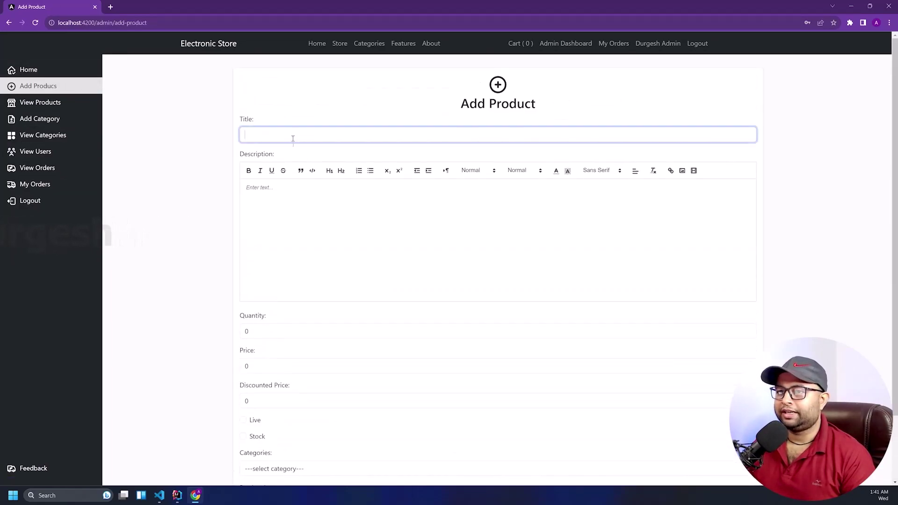
pyautogui.scroll(-2, 297, 262)
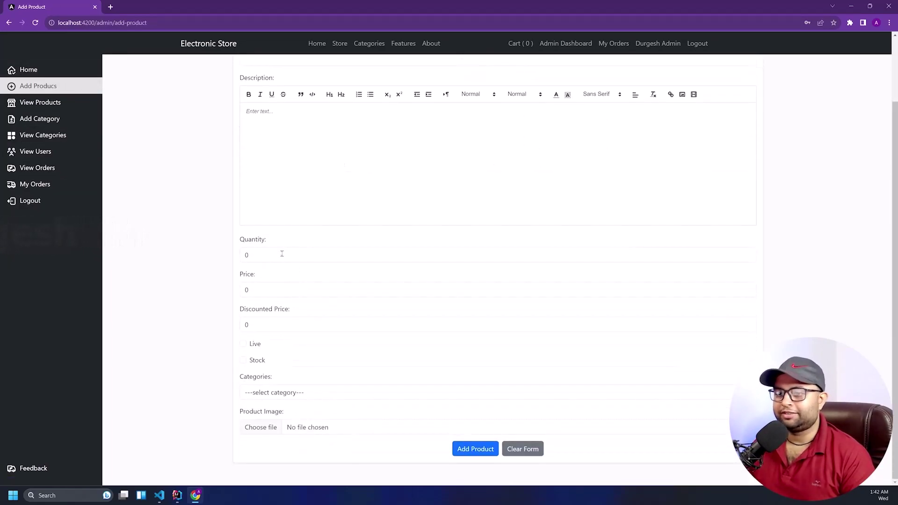
pyautogui.click(110, 7)
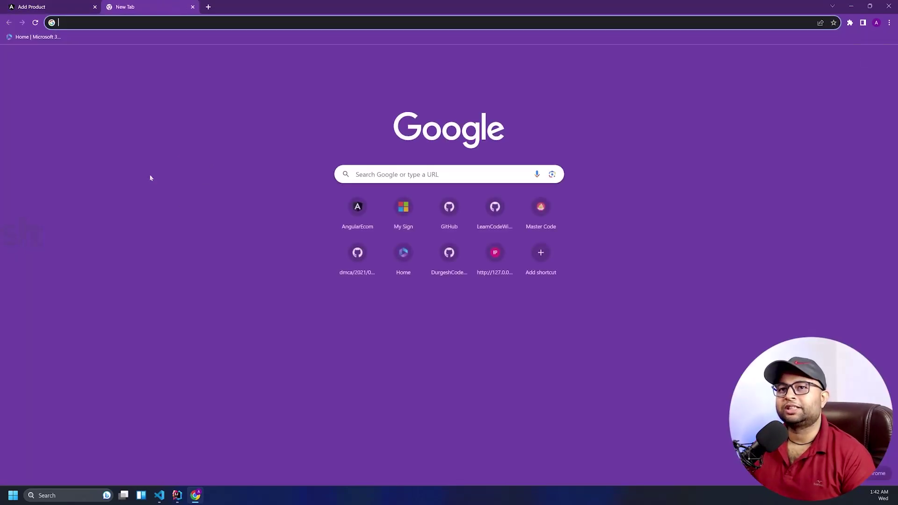
pyautogui.hotkey('ctrl', 'shift', 'Tab')
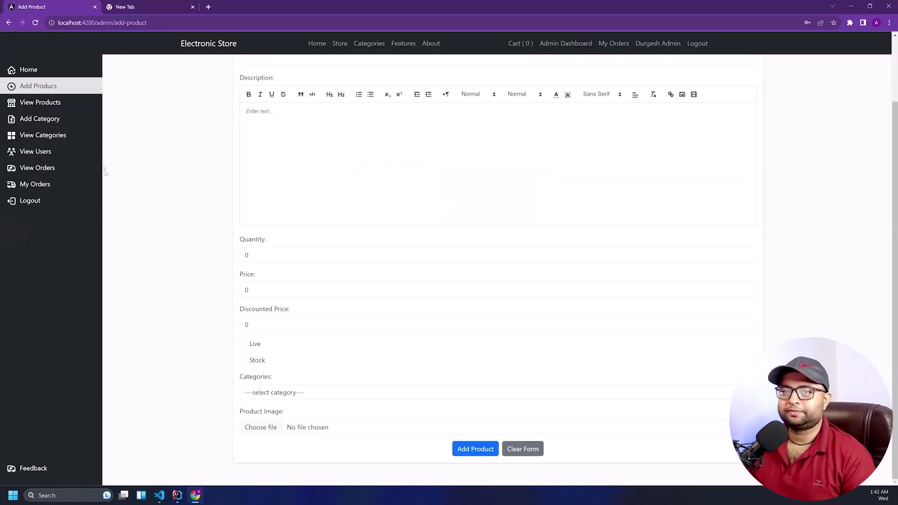
# Enter category title 'Trending Deals' with a description about the year's trending products
pyautogui.click(65, 123)
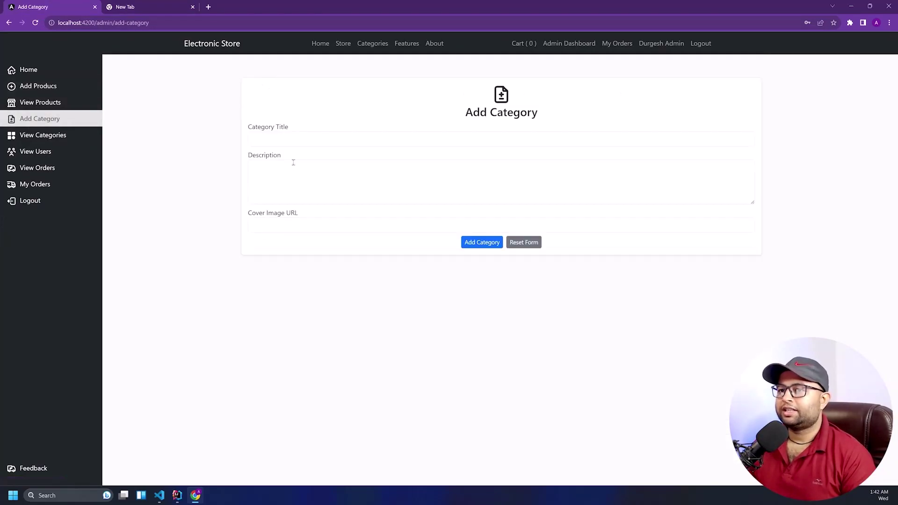
pyautogui.click(52, 136)
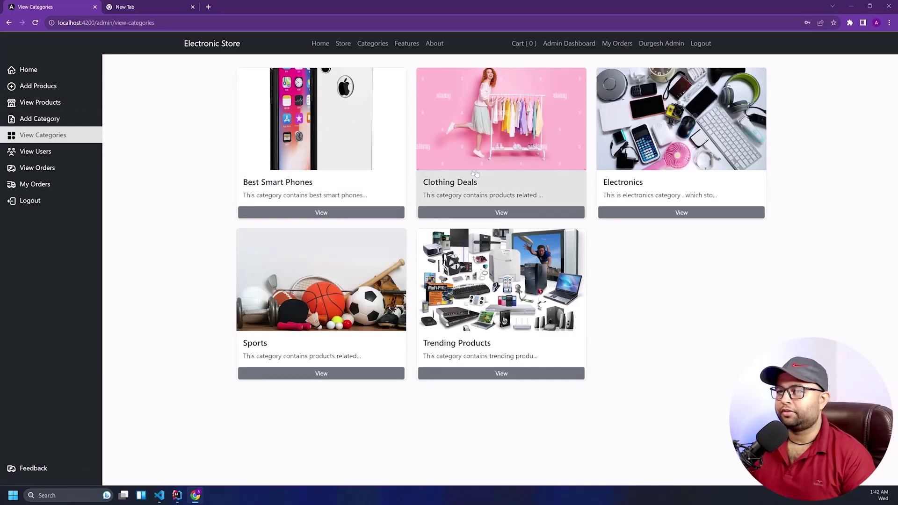
pyautogui.click(52, 119)
pyautogui.click(264, 135)
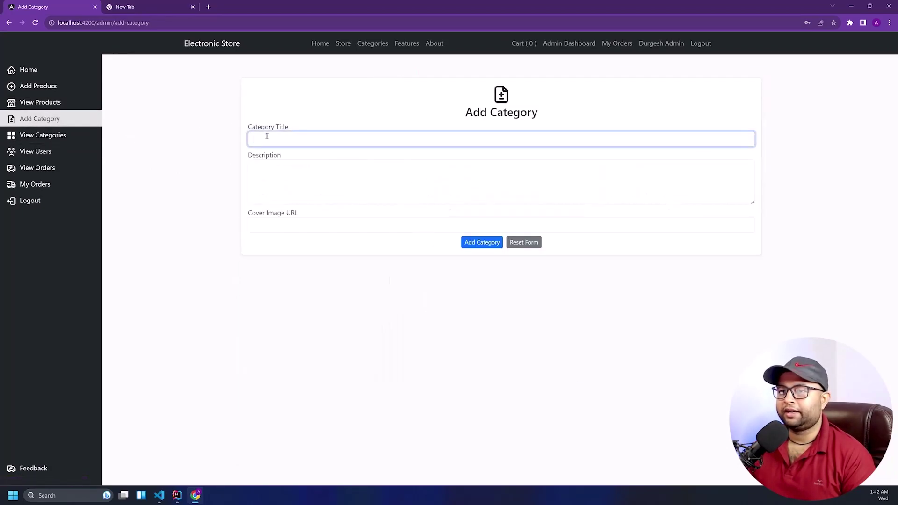
pyautogui.write('Trending')
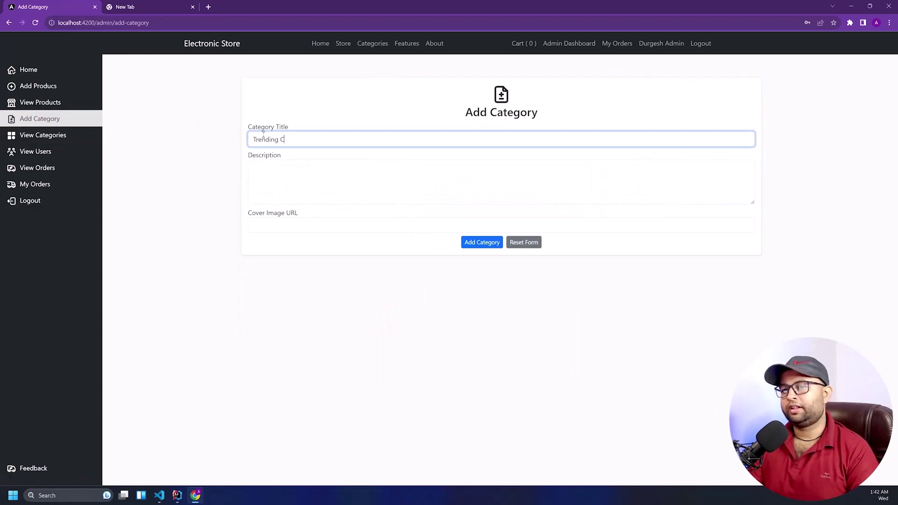
pyautogui.write(' Deals')
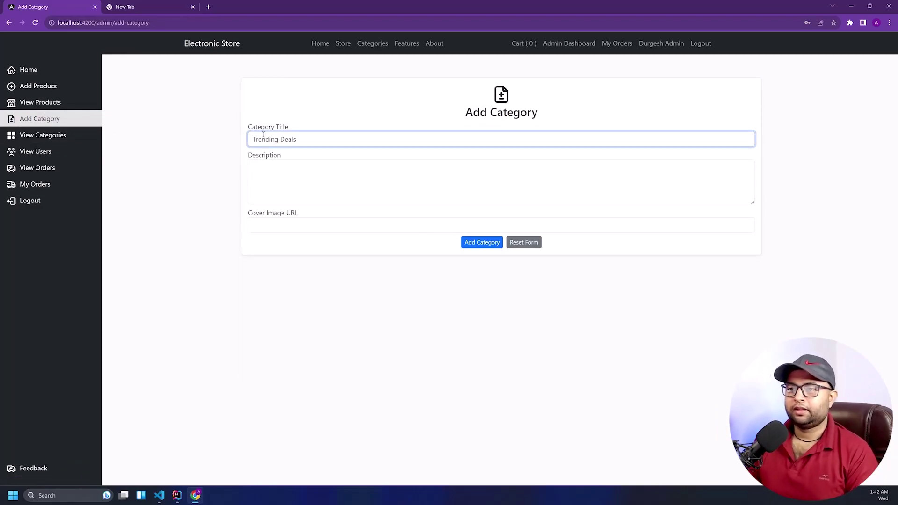
pyautogui.press('Tab')
pyautogui.write('This ca')
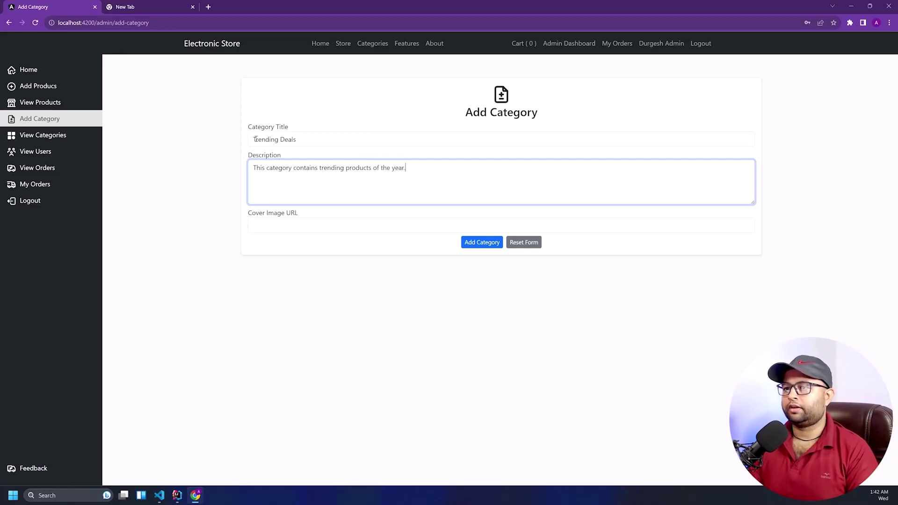
pyautogui.press('Tab')
pyautogui.click(137, 5)
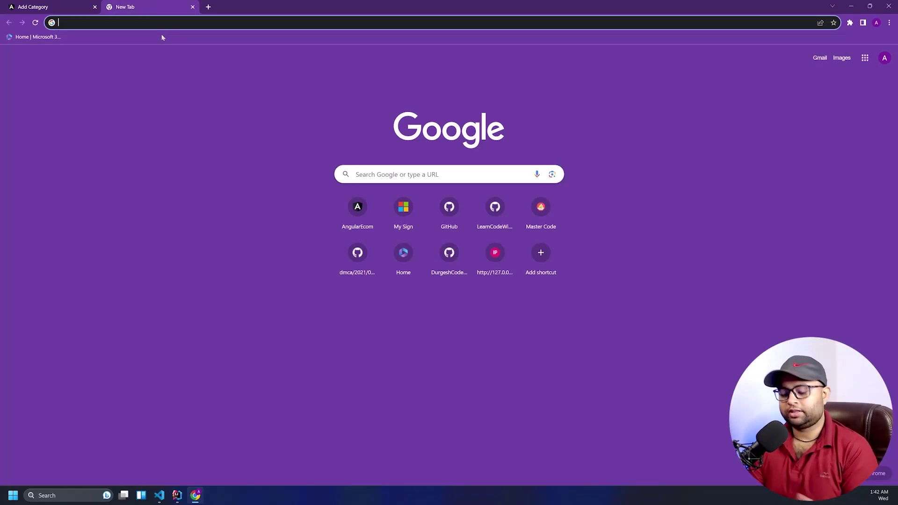
# Search Google Images for 'food image png' filtered to Indian results
pyautogui.write('food image i')
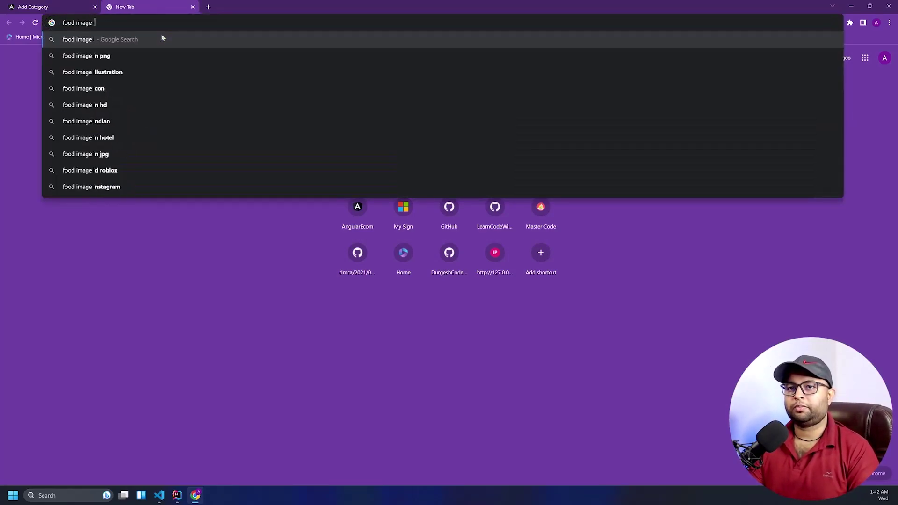
pyautogui.press('BackSpace')
pyautogui.write('png')
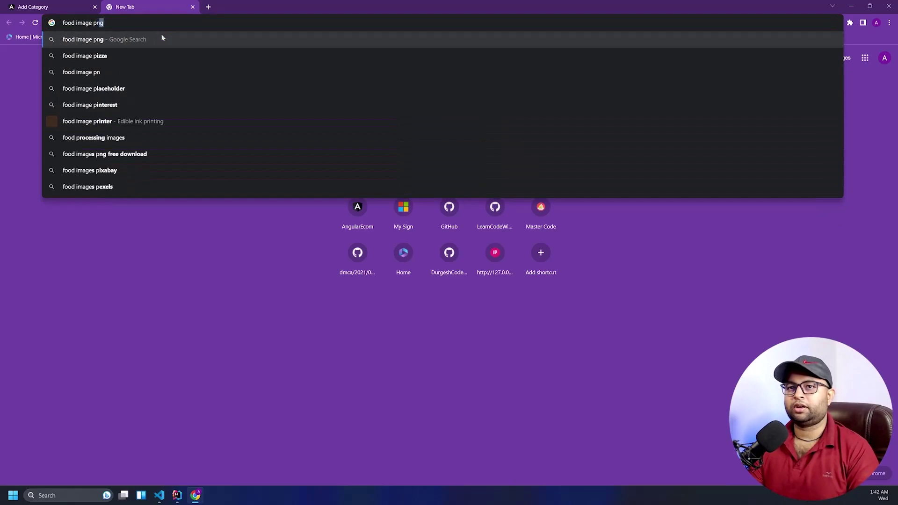
pyautogui.press('Return')
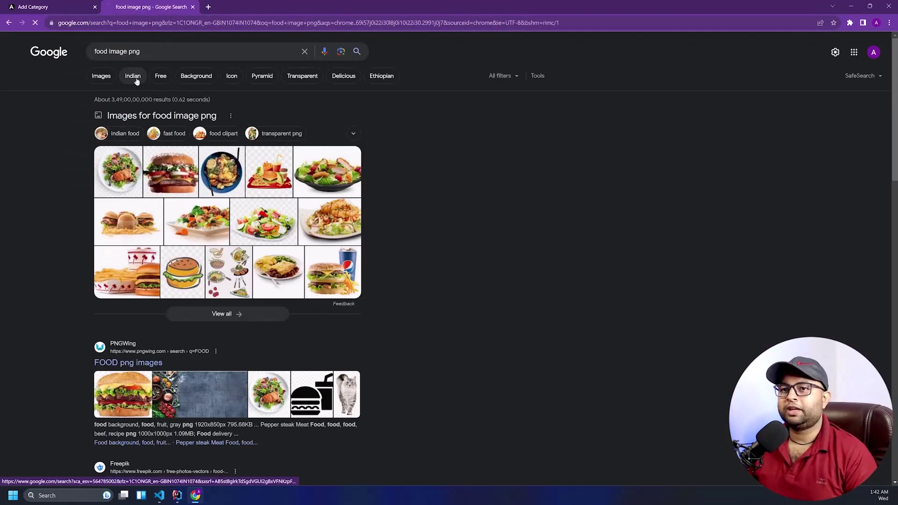
pyautogui.click(133, 77)
# Open the Pngtree cartoon thali image in its own tab and select its URL
pyautogui.click(157, 162)
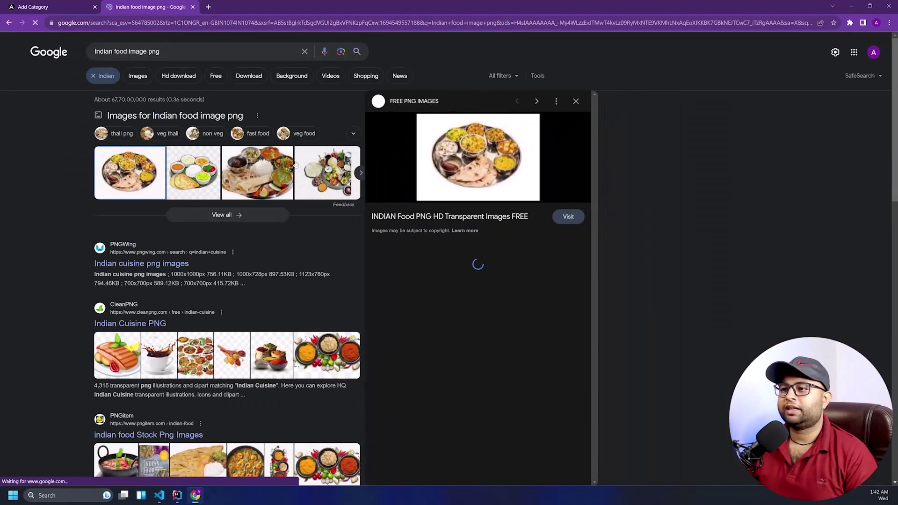
pyautogui.click(477, 280)
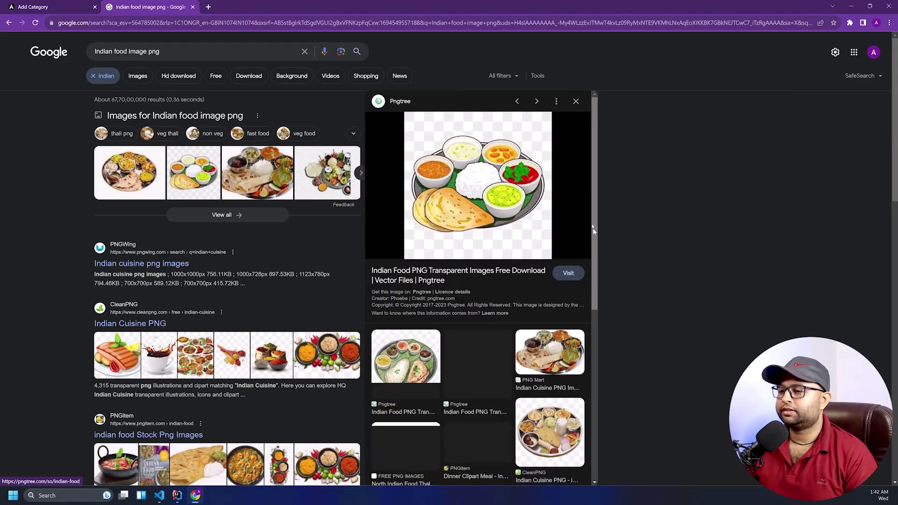
pyautogui.rightClick(505, 188)
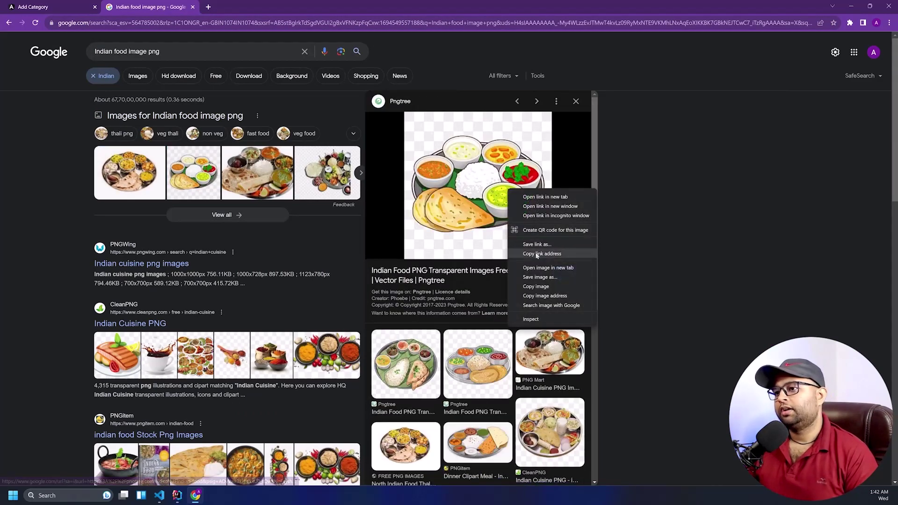
pyautogui.click(538, 267)
pyautogui.click(248, 7)
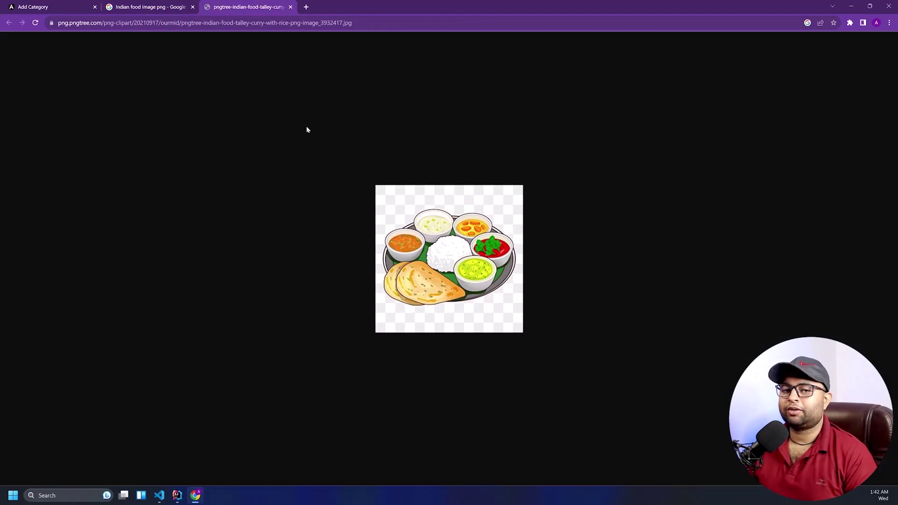
pyautogui.click(312, 27)
pyautogui.hotkey('ctrl', 'c')
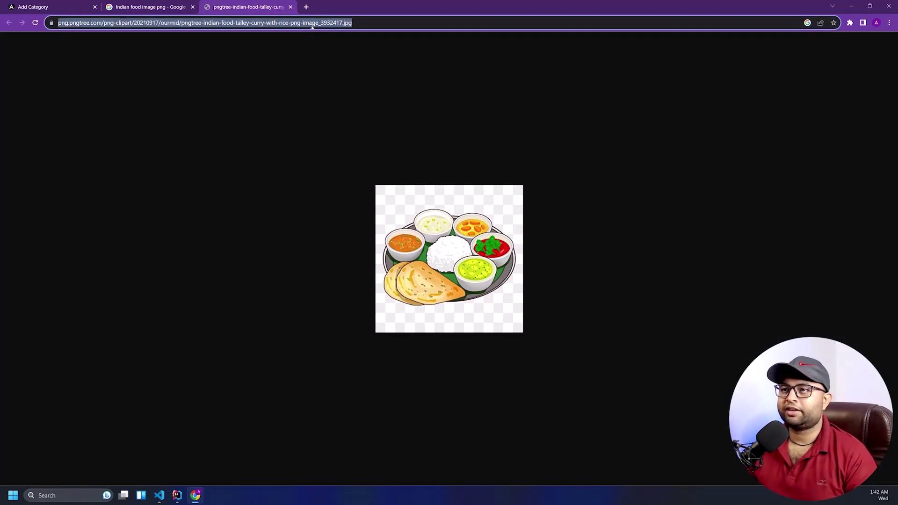
# Paste the copied thali image URL as the cover image and save the Trending Deals category
pyautogui.click(61, 7)
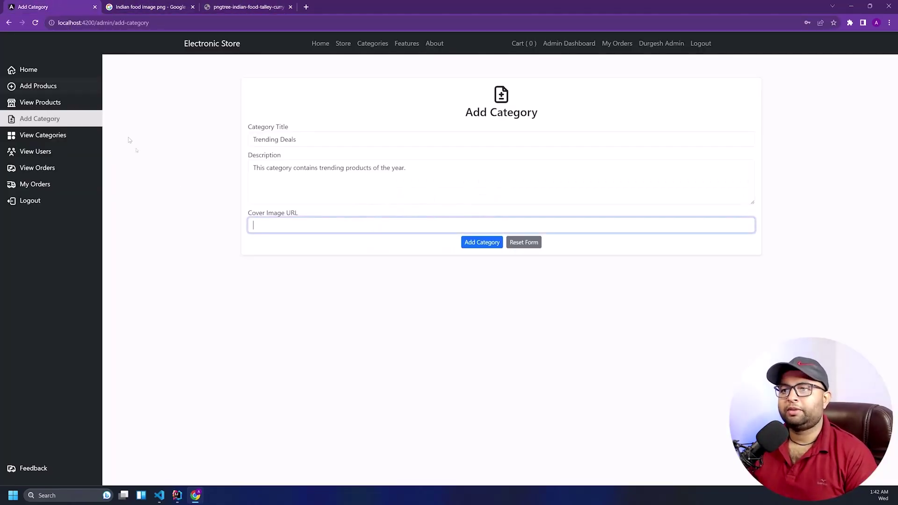
pyautogui.hotkey('ctrl', 'v')
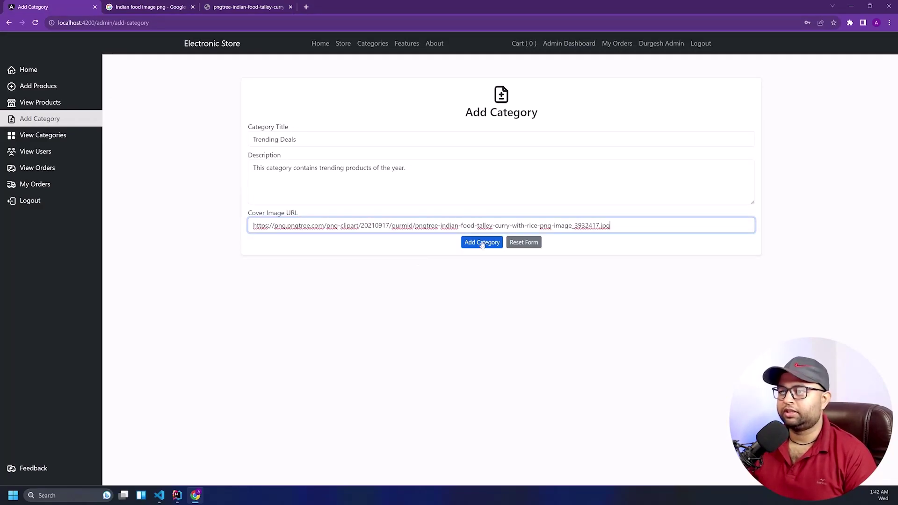
pyautogui.click(482, 243)
# Go to the categories list and view the Trending Deals category details
pyautogui.click(46, 135)
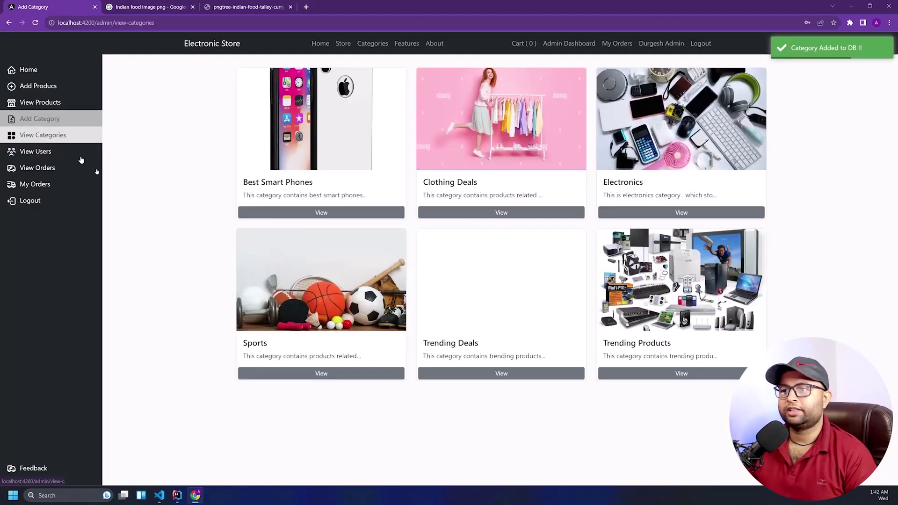
pyautogui.click(438, 295)
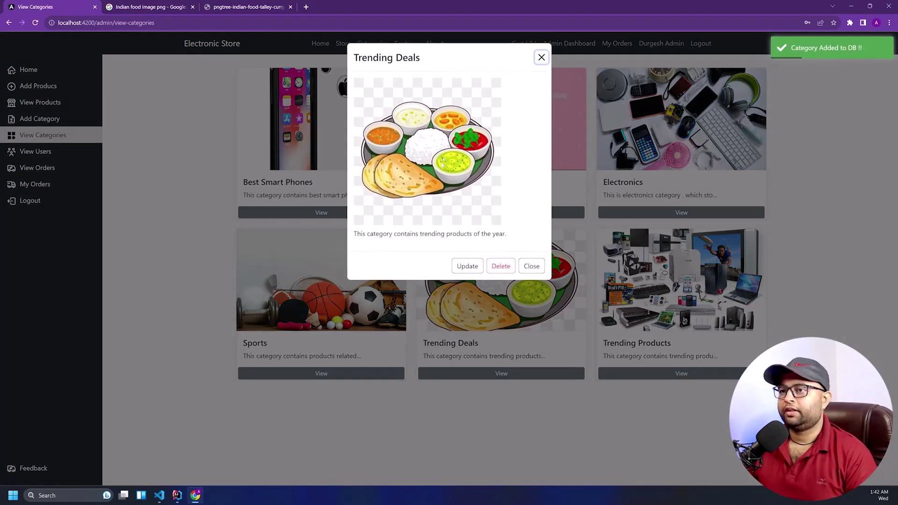
pyautogui.click(542, 58)
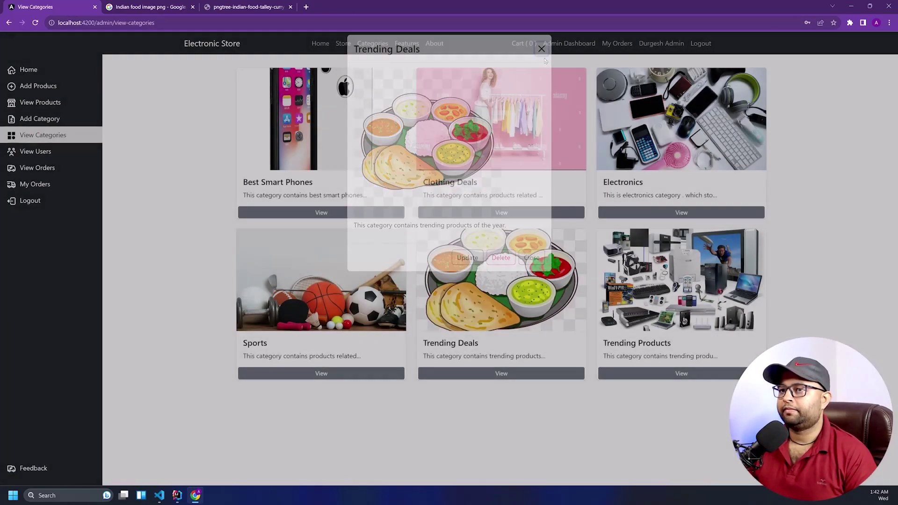
pyautogui.click(455, 248)
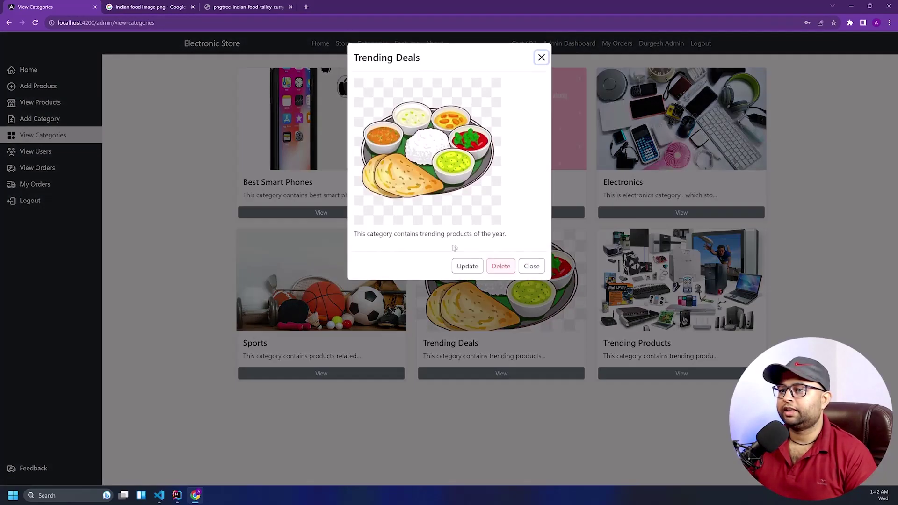
# Inspect the Trending Deals edit form's image, description and title fields, then close it unsaved
pyautogui.click(468, 265)
pyautogui.click(430, 271)
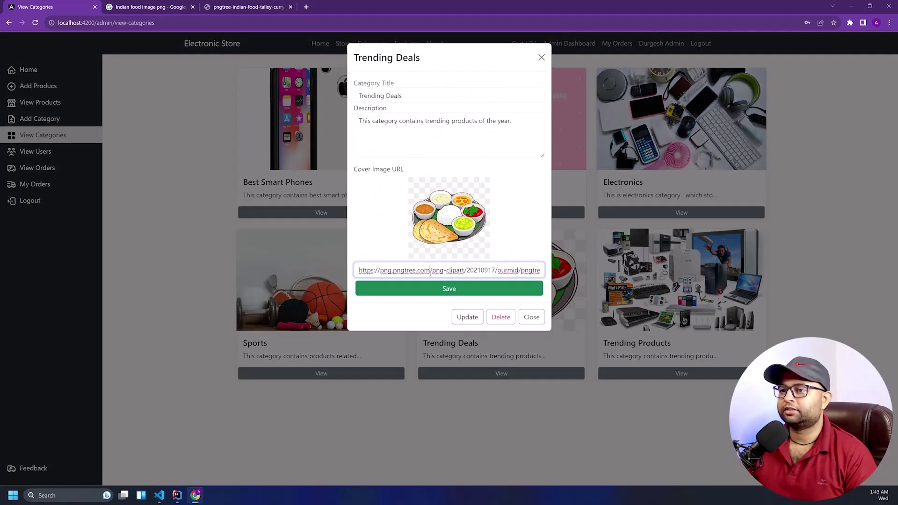
pyautogui.click(412, 128)
pyautogui.click(404, 93)
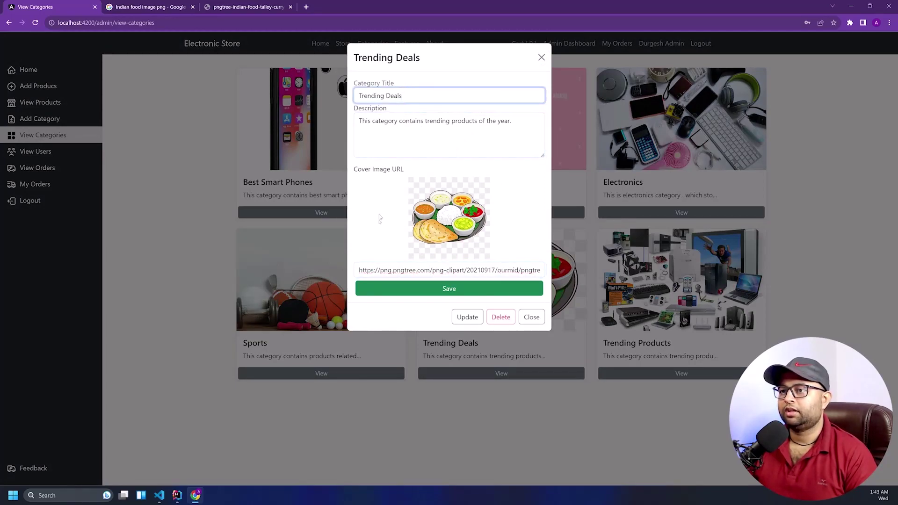
pyautogui.click(468, 318)
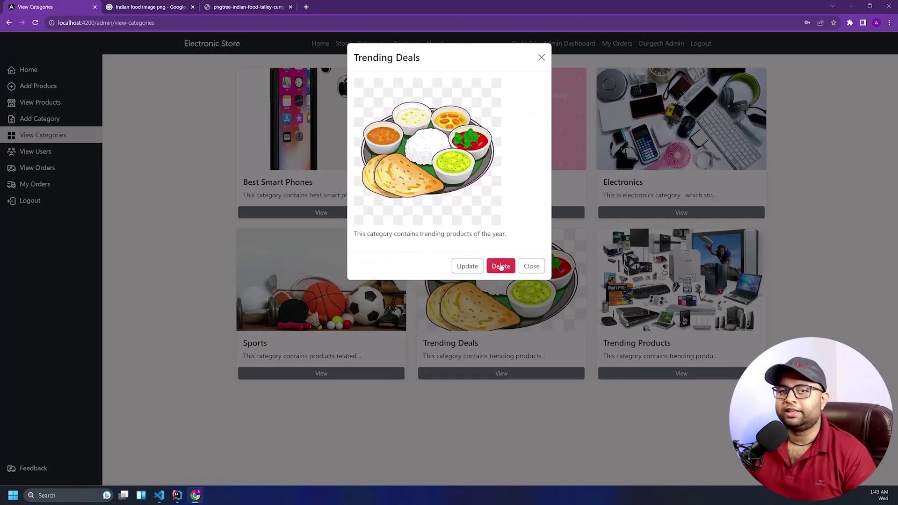
# Close the Trending Deals details, reopen them, and close again to return to the grid
pyautogui.click(530, 265)
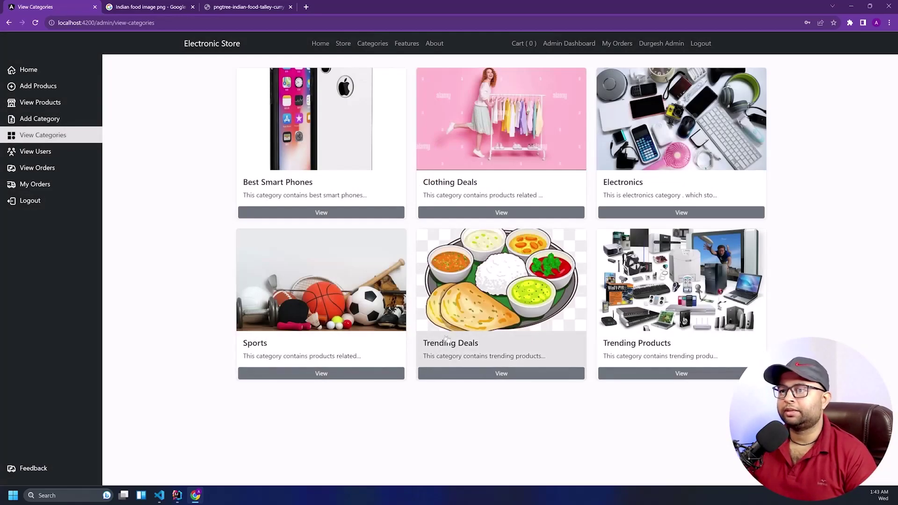
pyautogui.click(436, 373)
pyautogui.click(430, 362)
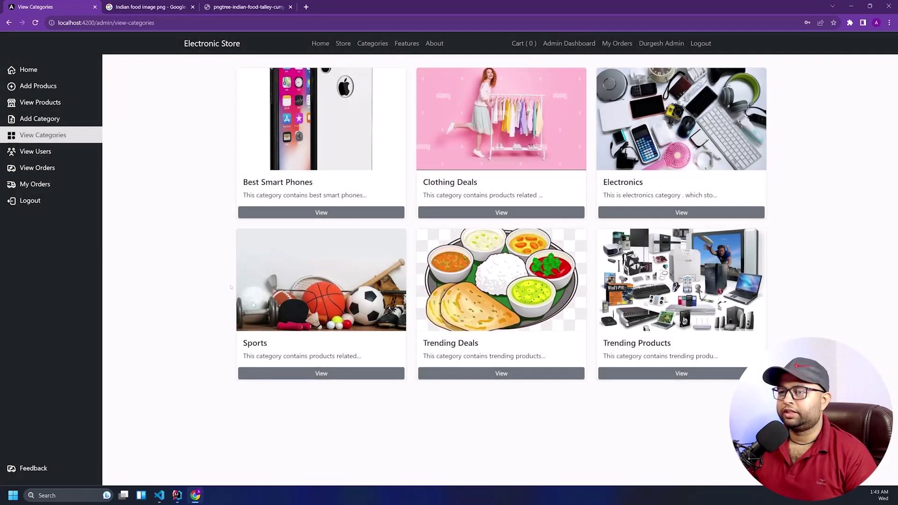
# Open Add Products and select Trending Products in the Categories dropdown
pyautogui.click(33, 85)
pyautogui.scroll(-2, 302, 233)
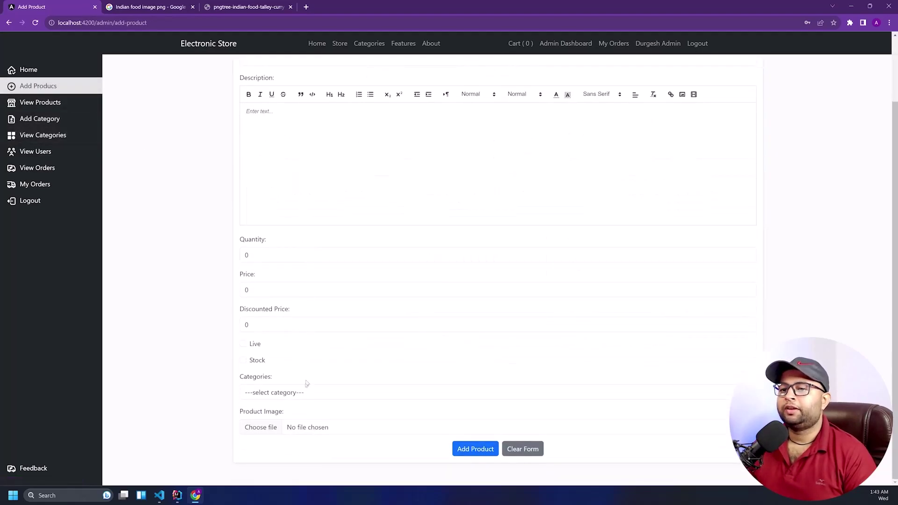
pyautogui.click(304, 392)
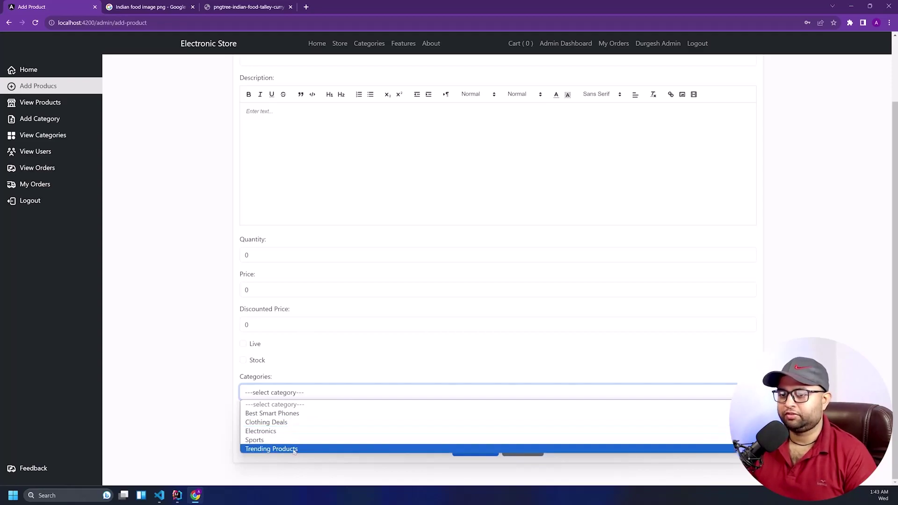
pyautogui.click(294, 449)
pyautogui.scroll(2, 223, 231)
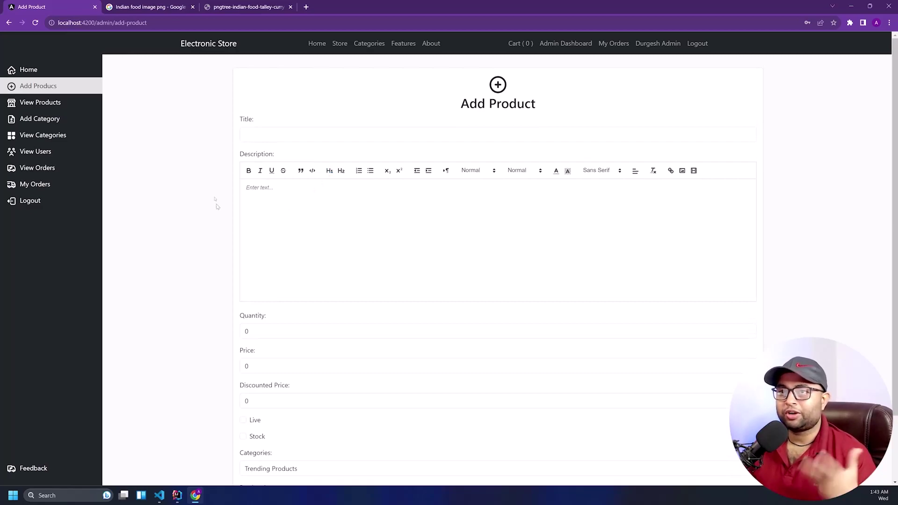
pyautogui.click(306, 6)
# Search for Amazon, go to Amazon.in, and open the Fire-Boltt Ninja Call Pro Plus smartwatch page
pyautogui.write('ama')
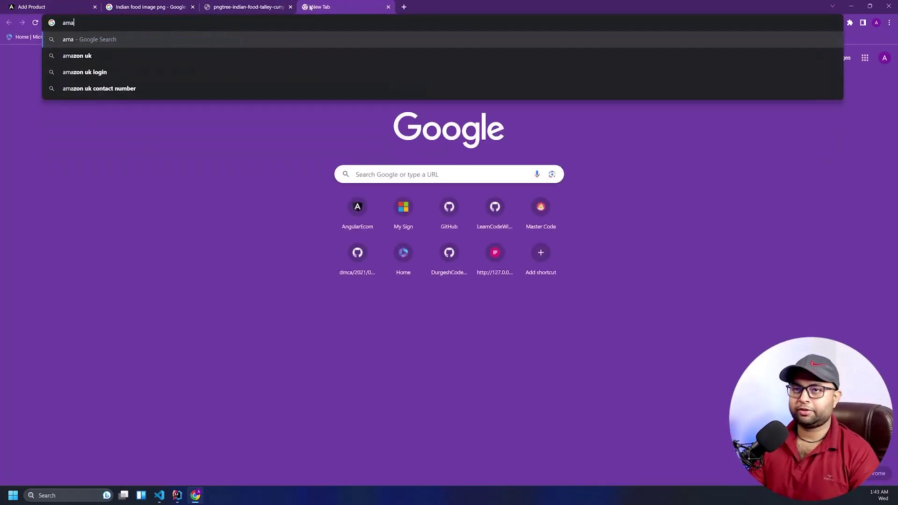
pyautogui.write('zong')
pyautogui.press('Return')
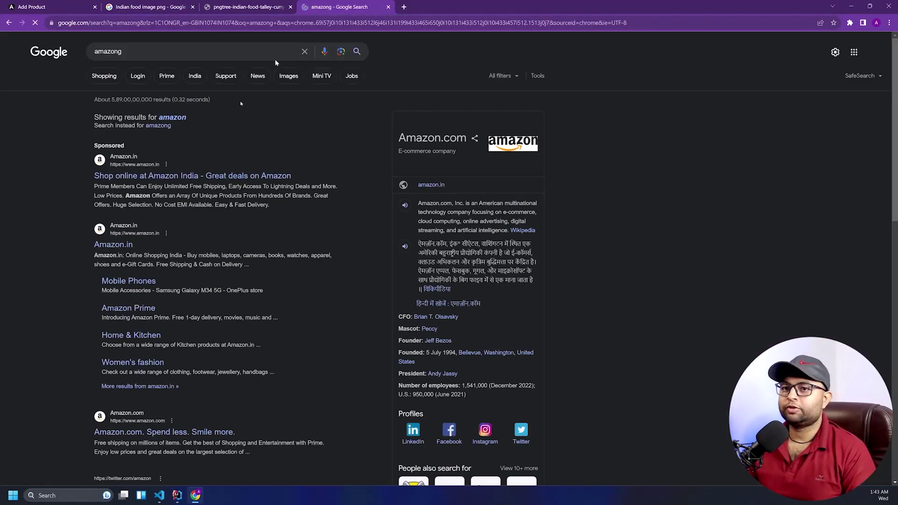
pyautogui.click(145, 176)
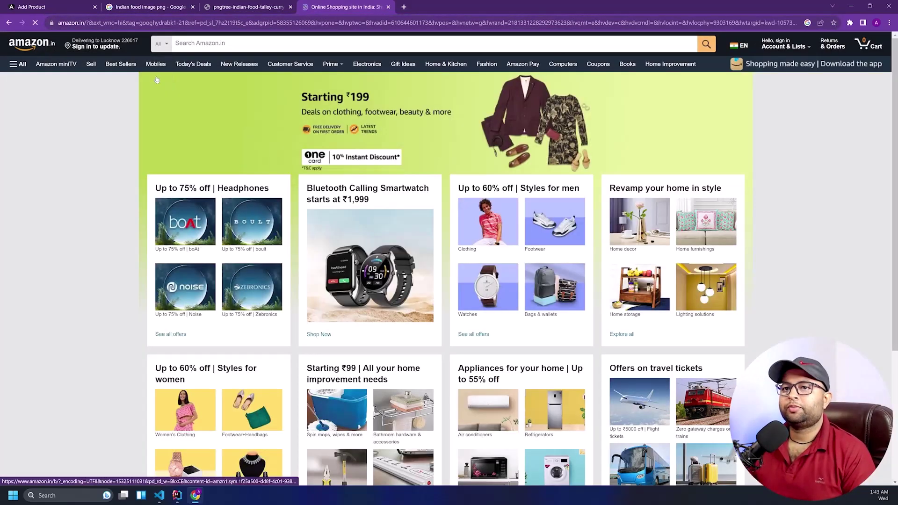
pyautogui.click(157, 80)
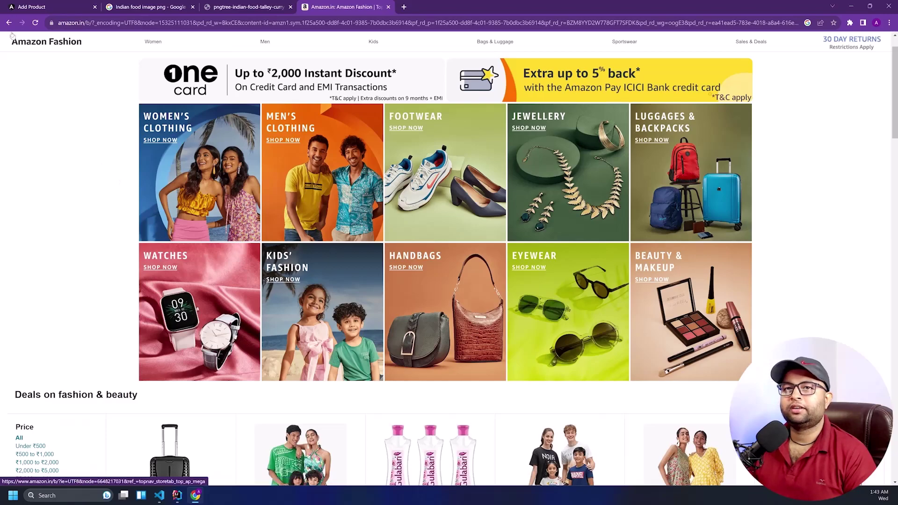
pyautogui.click(8, 22)
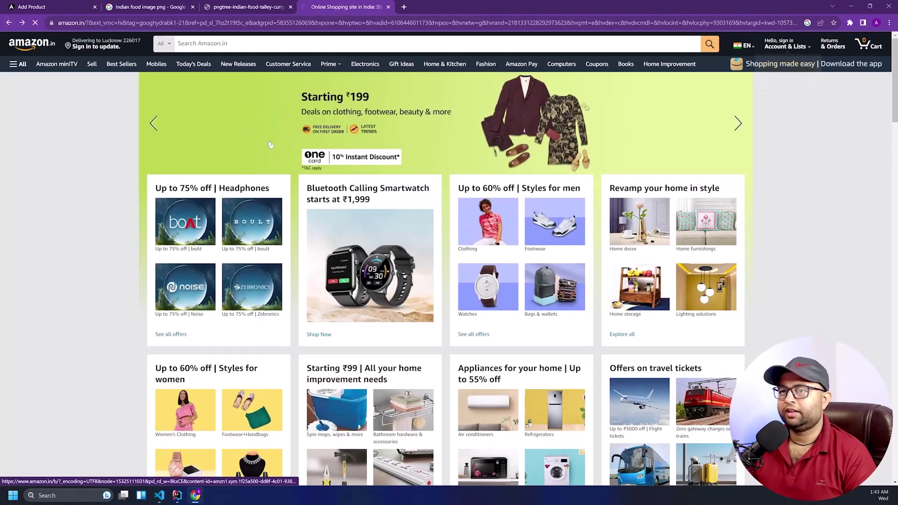
pyautogui.click(267, 137)
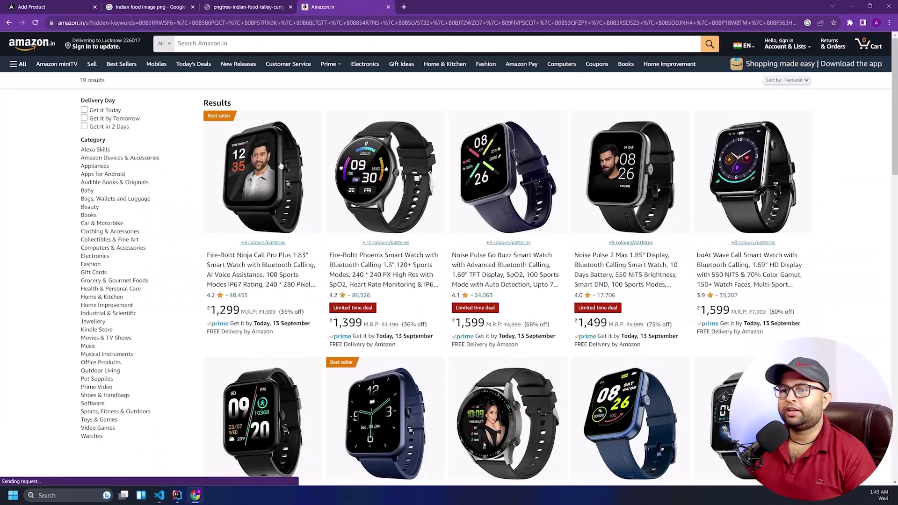
pyautogui.click(279, 164)
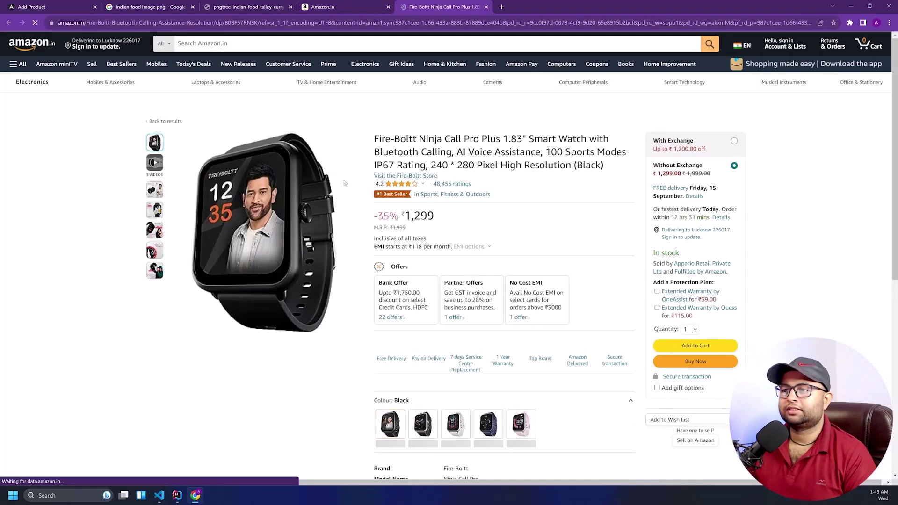
# Copy the product name into the Title field as 'Fire-Boltt Ninja Call Pro Plus'
pyautogui.moveTo(374, 139); pyautogui.dragTo(507, 141)
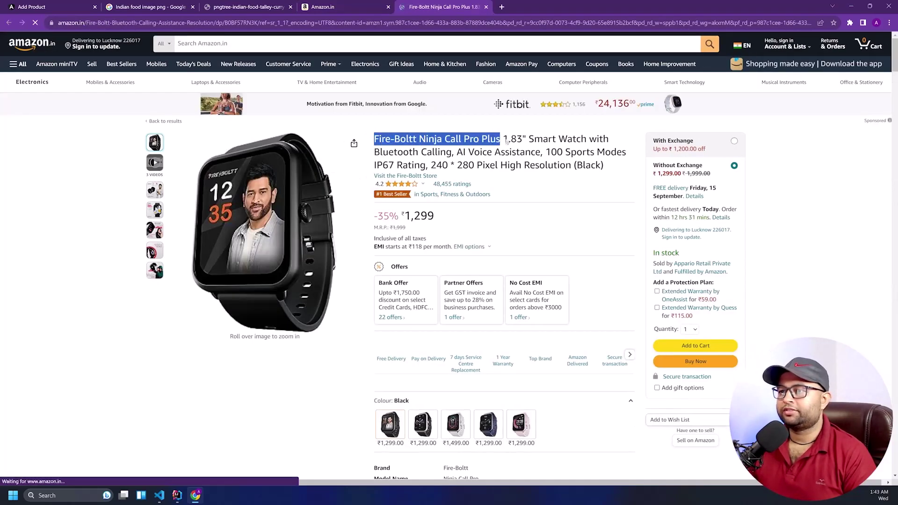
pyautogui.rightClick(507, 141)
pyautogui.click(523, 149)
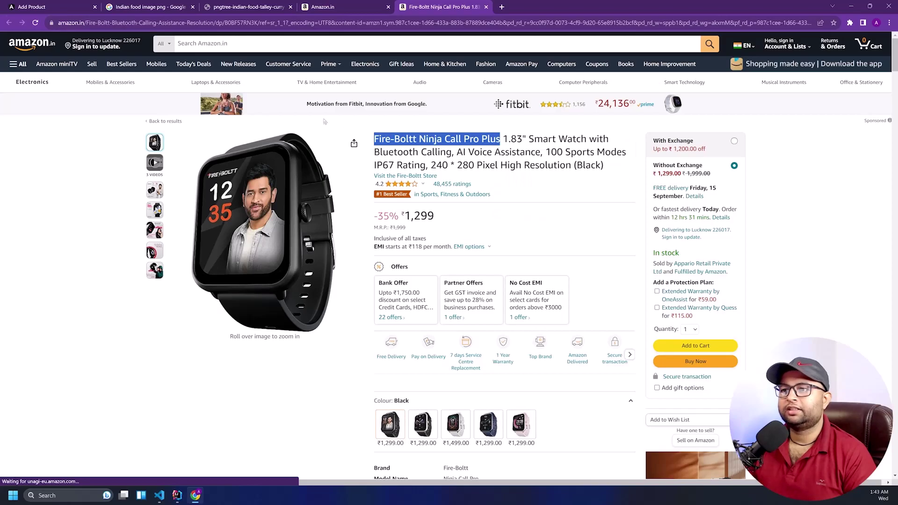
pyautogui.click(61, 5)
pyautogui.click(297, 134)
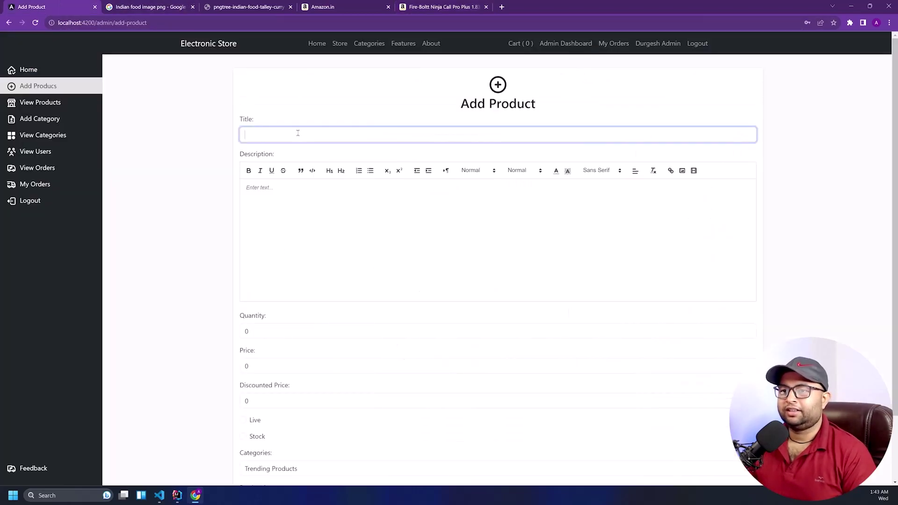
pyautogui.write('v')
pyautogui.press('BackSpace')
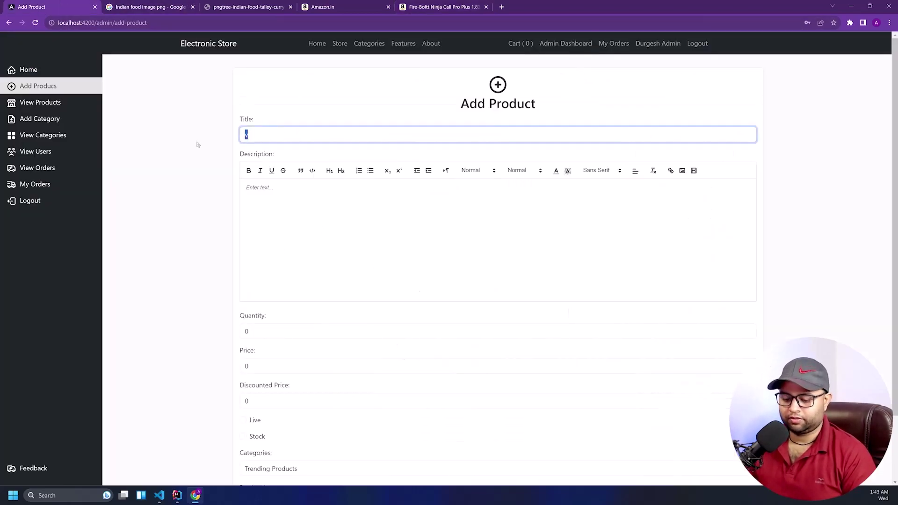
pyautogui.hotkey('ctrl', 'v')
pyautogui.click(308, 213)
# Paste Amazon's full product title into Description and format it as Heading 2
pyautogui.click(460, 5)
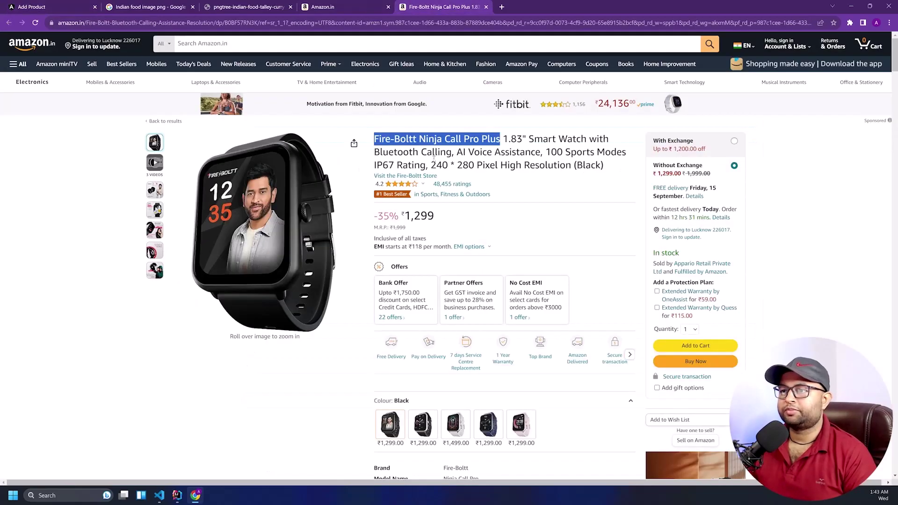
pyautogui.moveTo(602, 169); pyautogui.dragTo(372, 139)
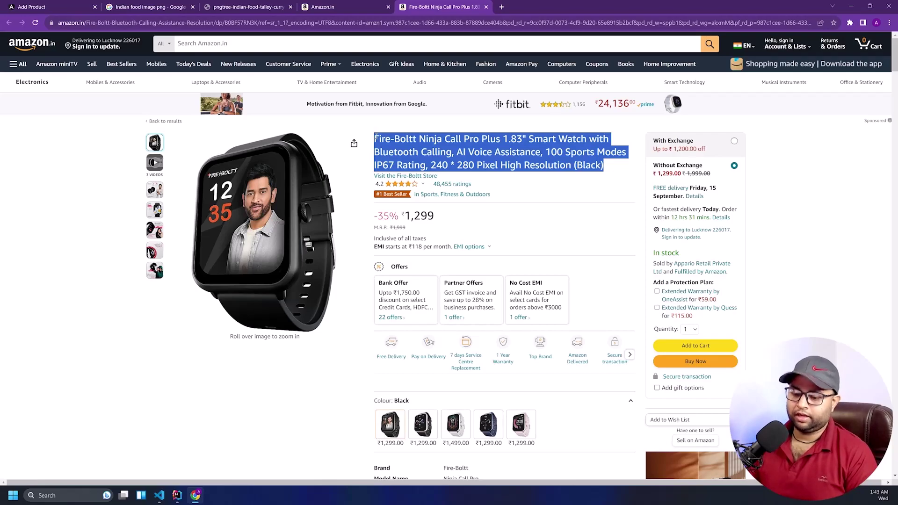
pyautogui.hotkey('ctrl', 'c')
pyautogui.hotkey('ctrl', '1')
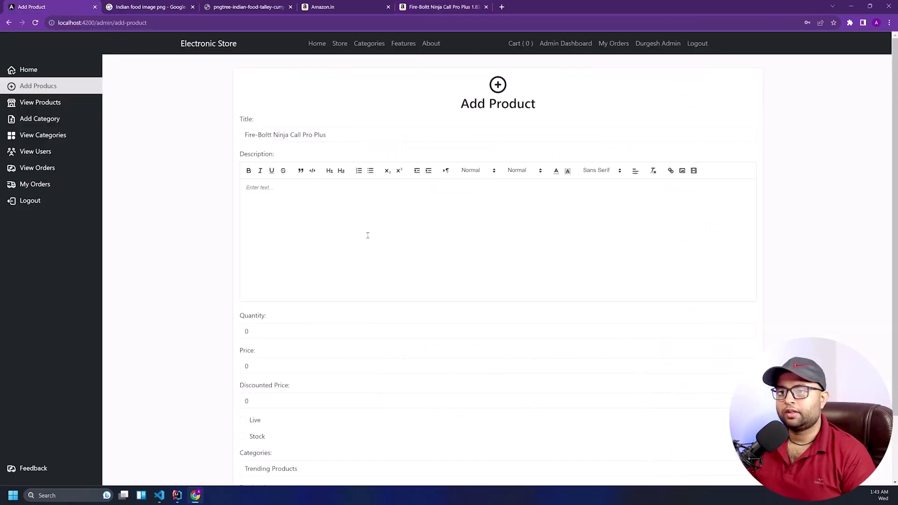
pyautogui.click(367, 235)
pyautogui.hotkey('ctrl', 'v')
pyautogui.moveTo(664, 196); pyautogui.dragTo(256, 184)
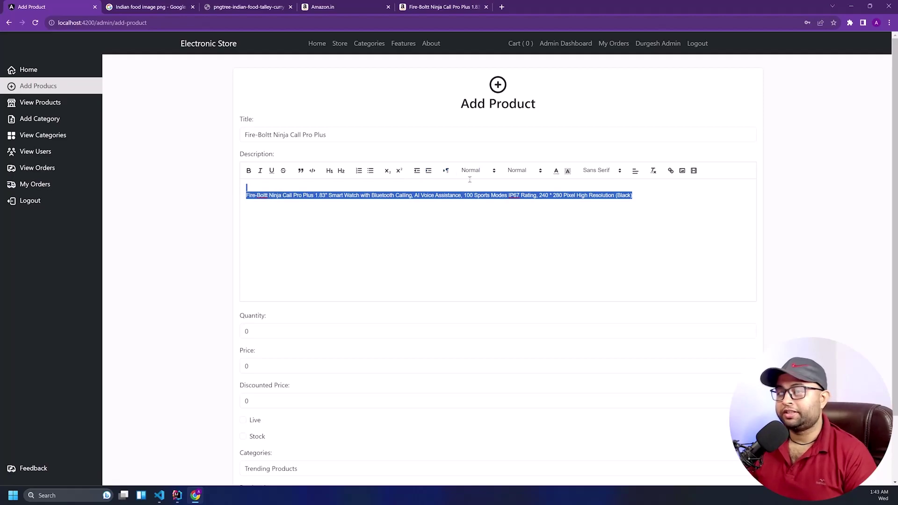
pyautogui.click(340, 171)
pyautogui.click(352, 212)
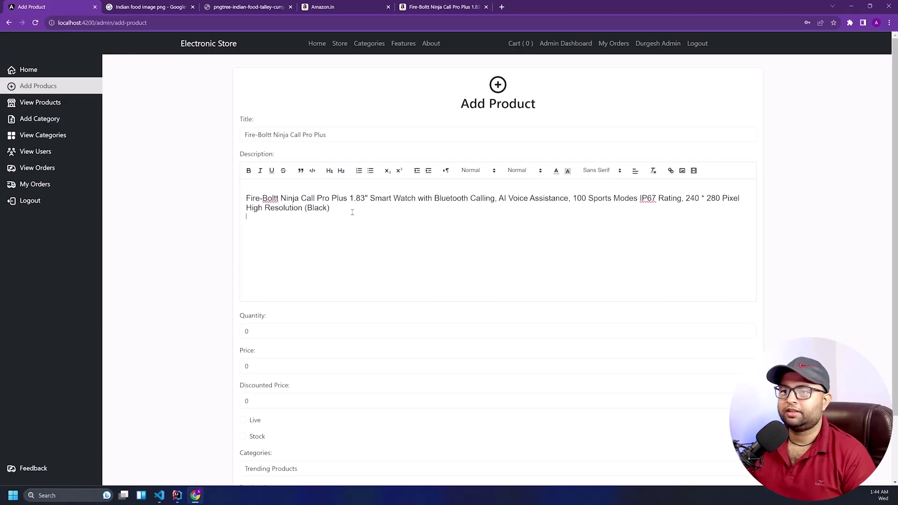
# Add the About this item text to Description below the heading, with blank lines around it
pyautogui.click(448, 4)
pyautogui.scroll(-10, 384, 246)
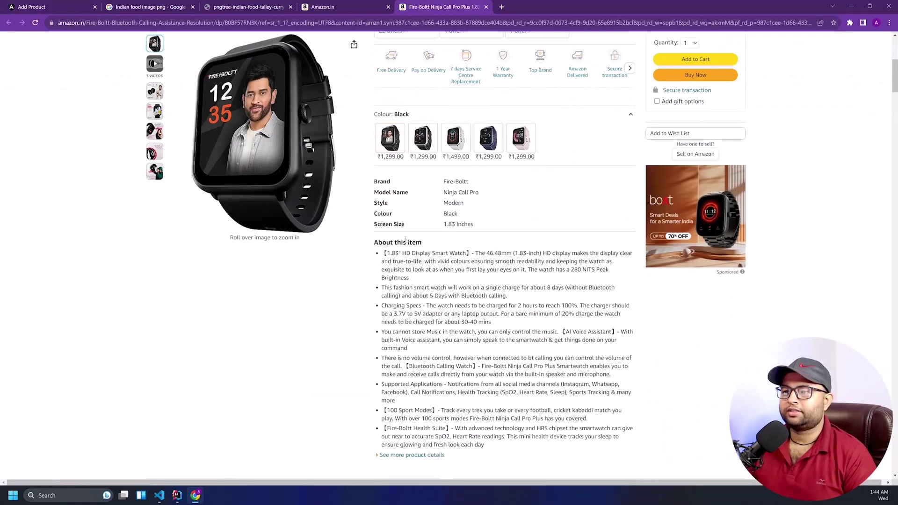
pyautogui.scroll(1, 374, 83)
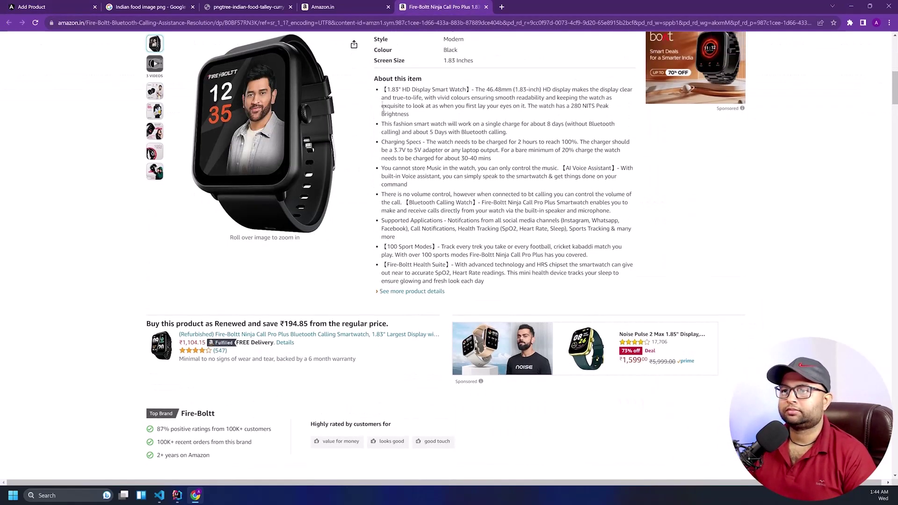
pyautogui.moveTo(373, 82); pyautogui.dragTo(490, 287)
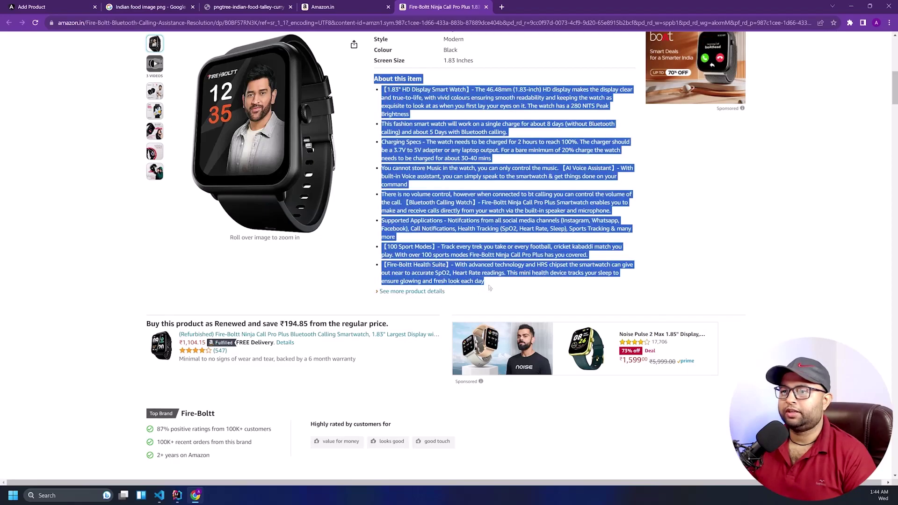
pyautogui.hotkey('ctrl', 'c')
pyautogui.hotkey('ctrl', '1')
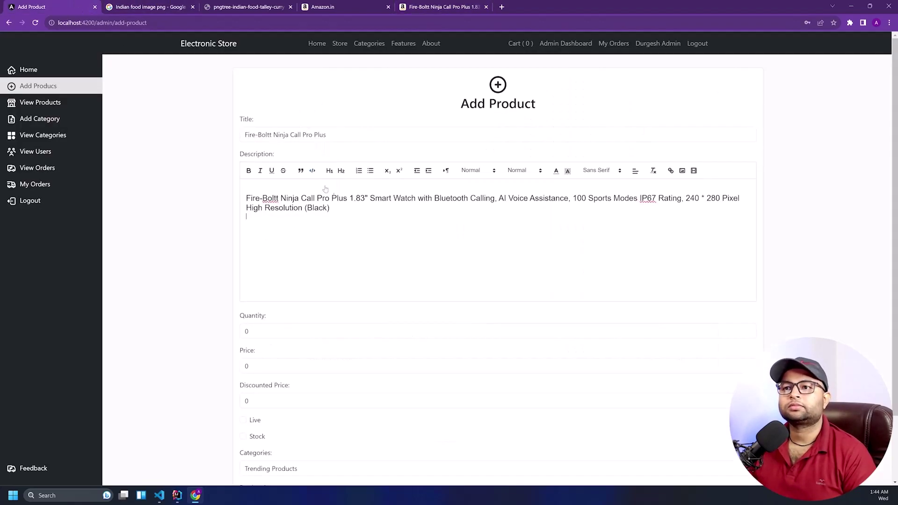
pyautogui.hotkey('ctrl', 'v')
pyautogui.scroll(1, 358, 230)
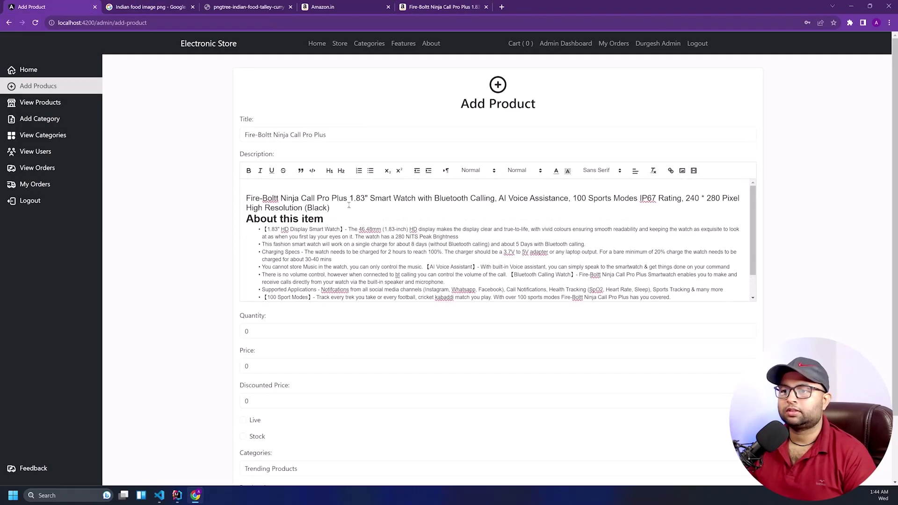
pyautogui.press('Return')
pyautogui.scroll(-1, 346, 230)
pyautogui.scroll(-1, 354, 298)
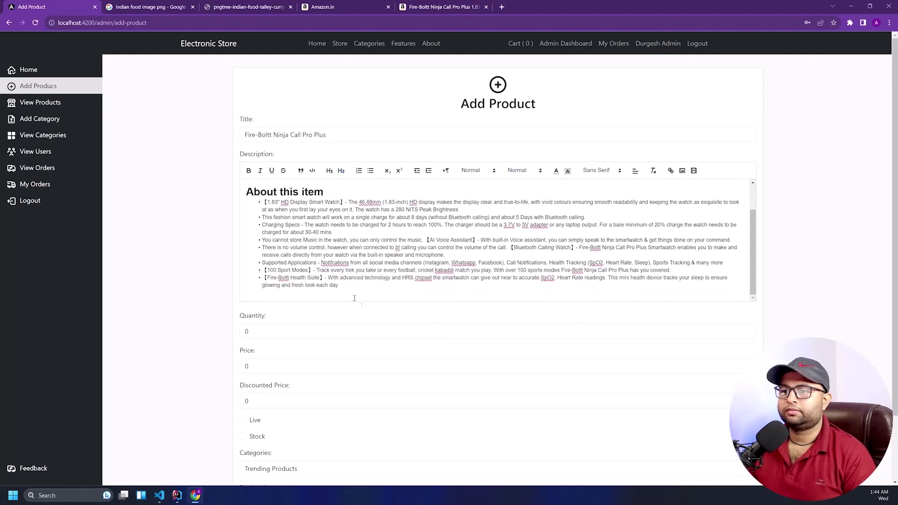
pyautogui.press('Return')
pyautogui.press('Return')
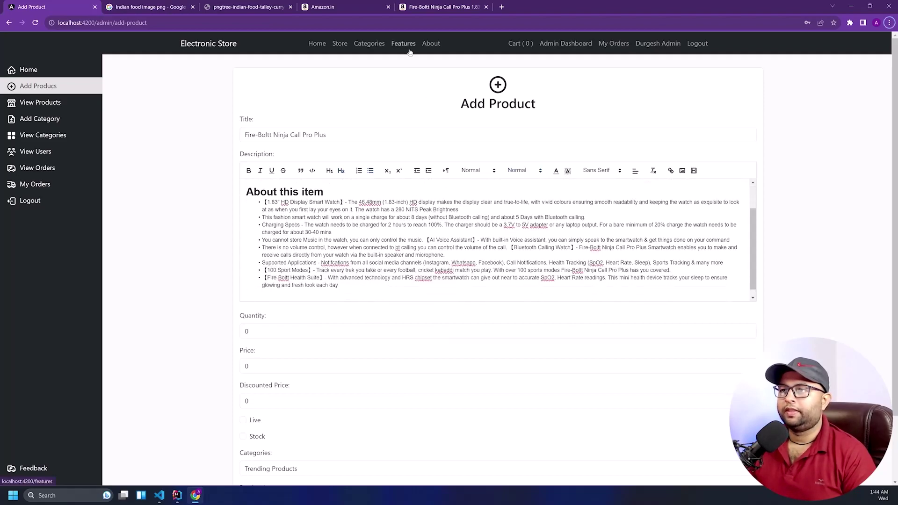
pyautogui.click(442, 6)
pyautogui.scroll(-4, 416, 140)
# Select the Amazon spec table, paste it into Description, then undo the paste
pyautogui.scroll(-15, 416, 130)
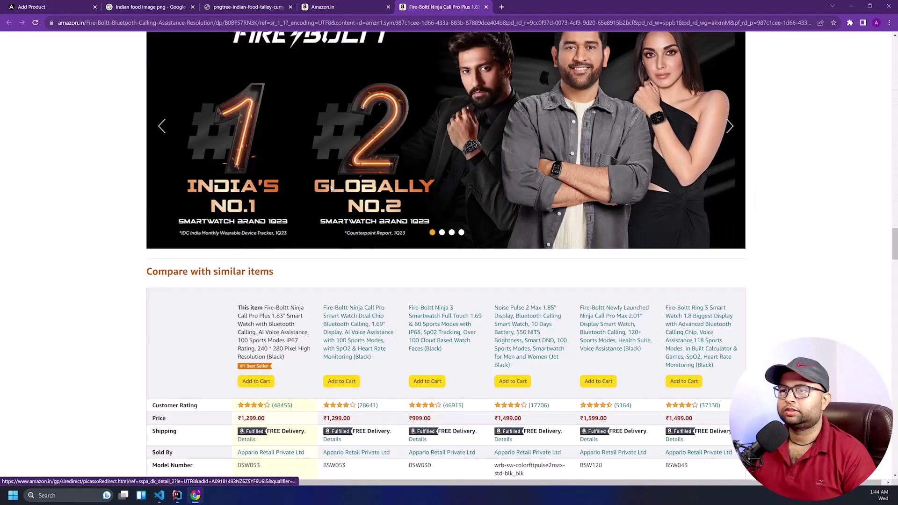
pyautogui.scroll(-4, 301, 183)
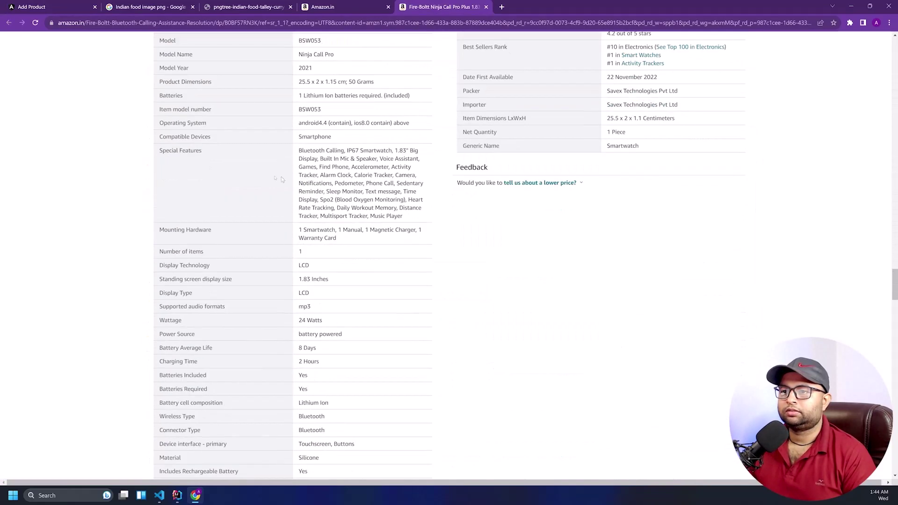
pyautogui.scroll(3, 280, 176)
pyautogui.moveTo(158, 136); pyautogui.dragTo(329, 203)
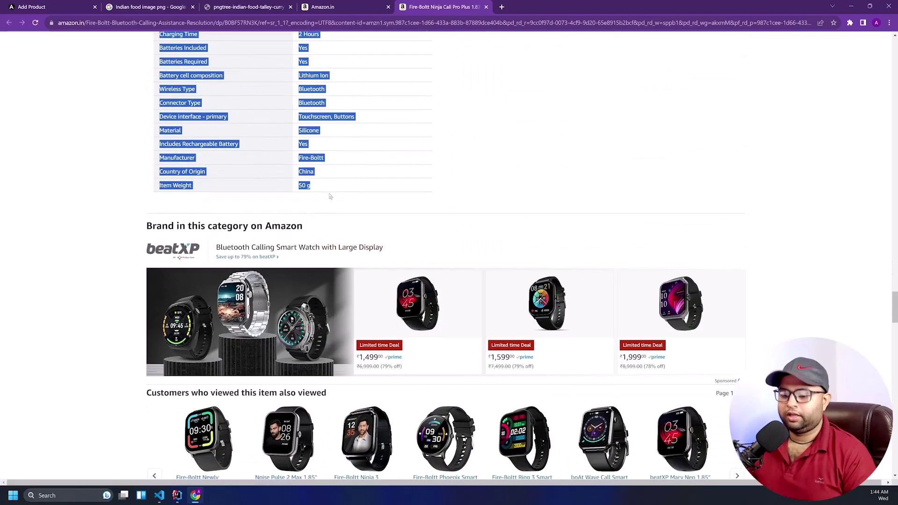
pyautogui.click(51, 7)
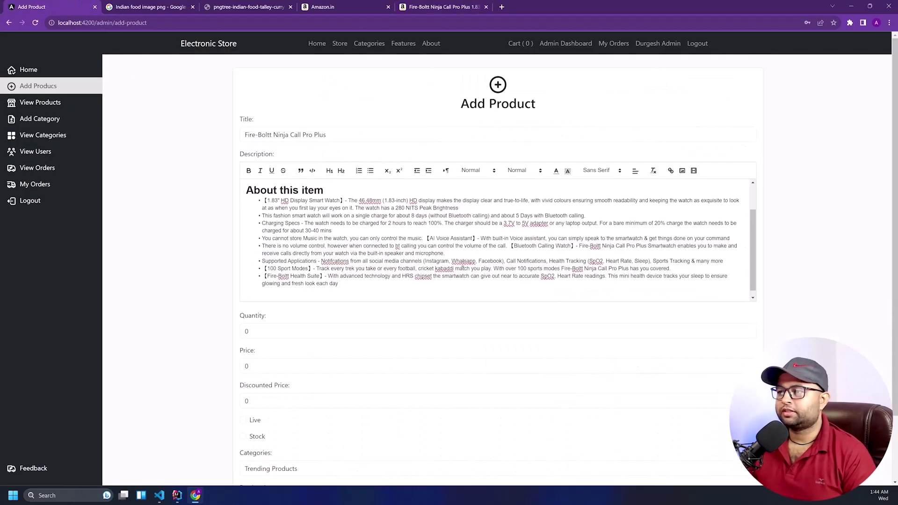
pyautogui.scroll(-1, 393, 266)
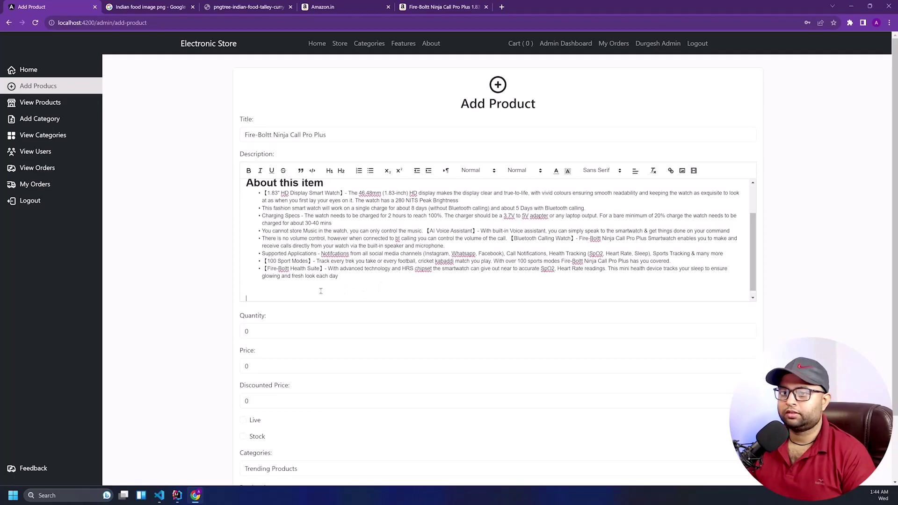
pyautogui.hotkey('ctrl', 'v')
pyautogui.hotkey('ctrl', 'z')
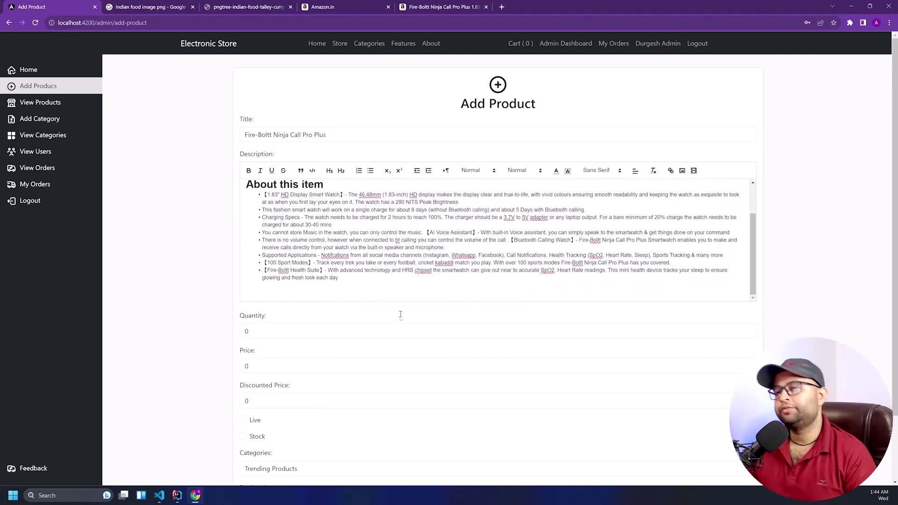
# Look through the Amazon, pngtree and Google tabs and the Fire-Boltt page, then return to Add Product
pyautogui.click(357, 6)
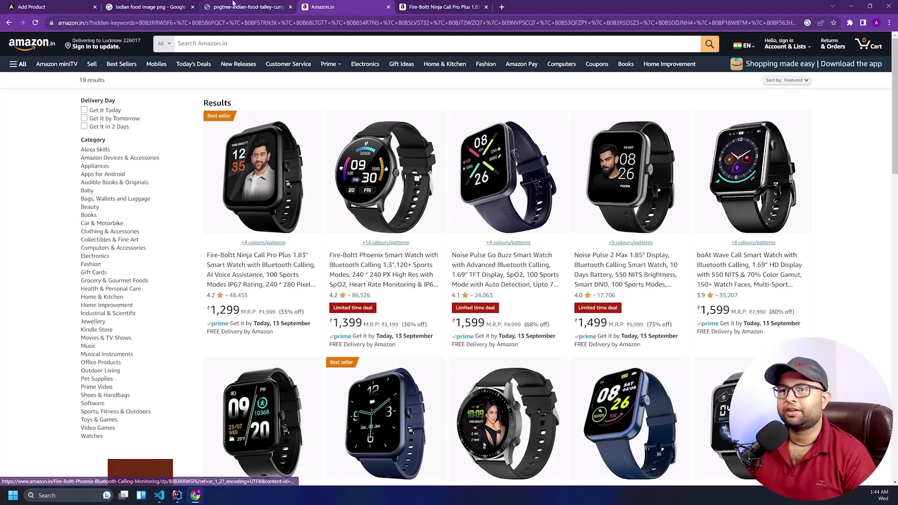
pyautogui.click(247, 6)
pyautogui.click(152, 7)
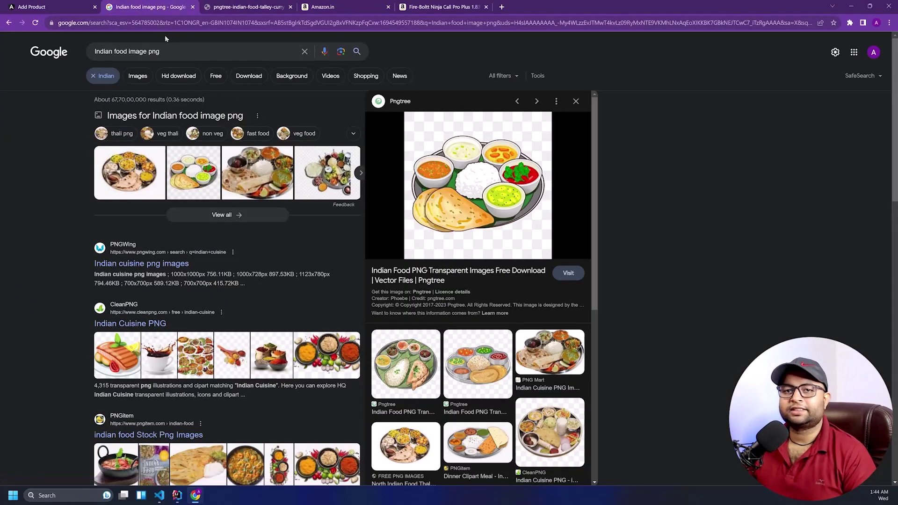
pyautogui.click(434, 7)
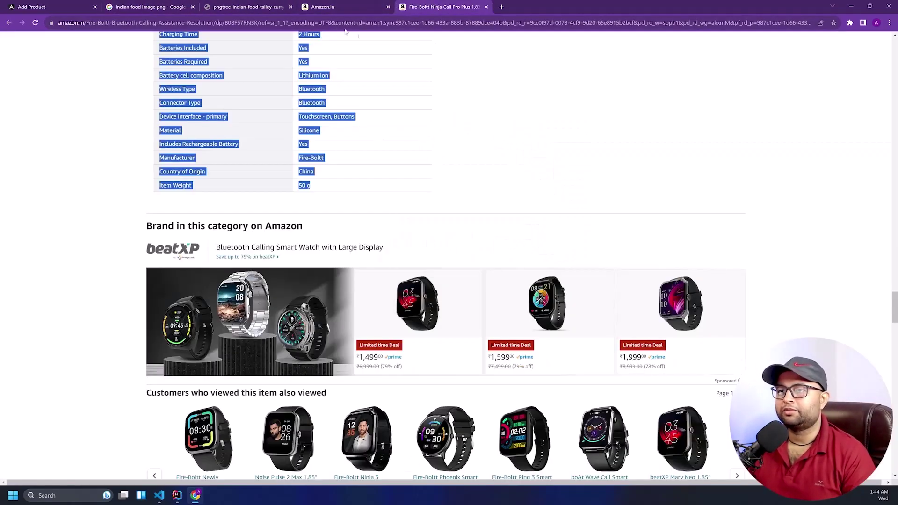
pyautogui.scroll(5, 333, 96)
pyautogui.scroll(20, 333, 97)
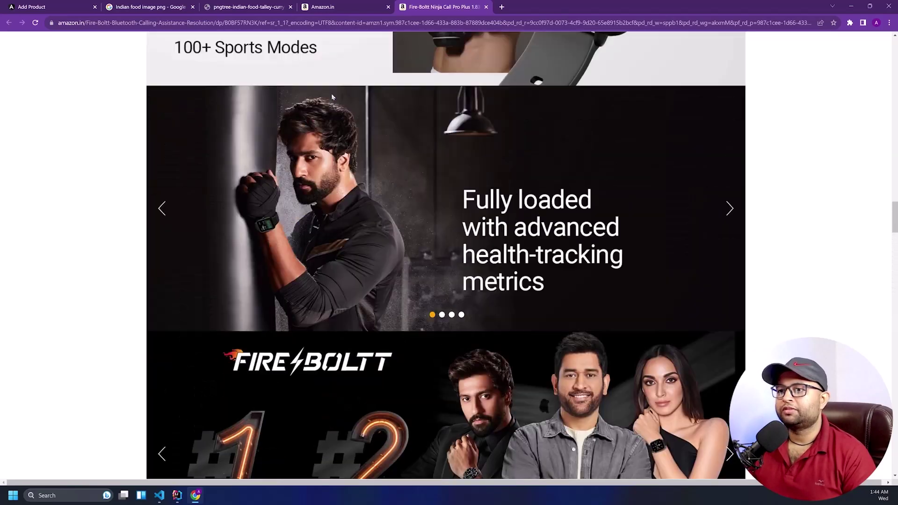
pyautogui.scroll(20, 332, 97)
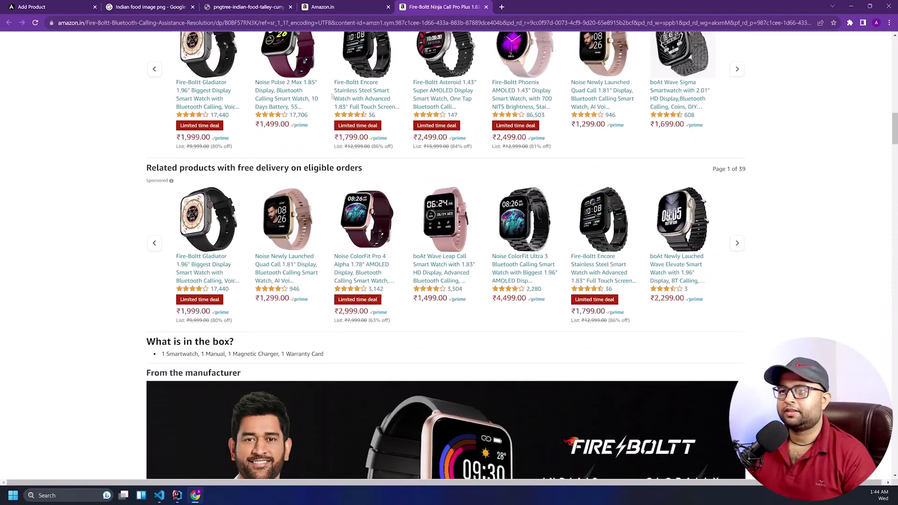
pyautogui.scroll(4, 332, 97)
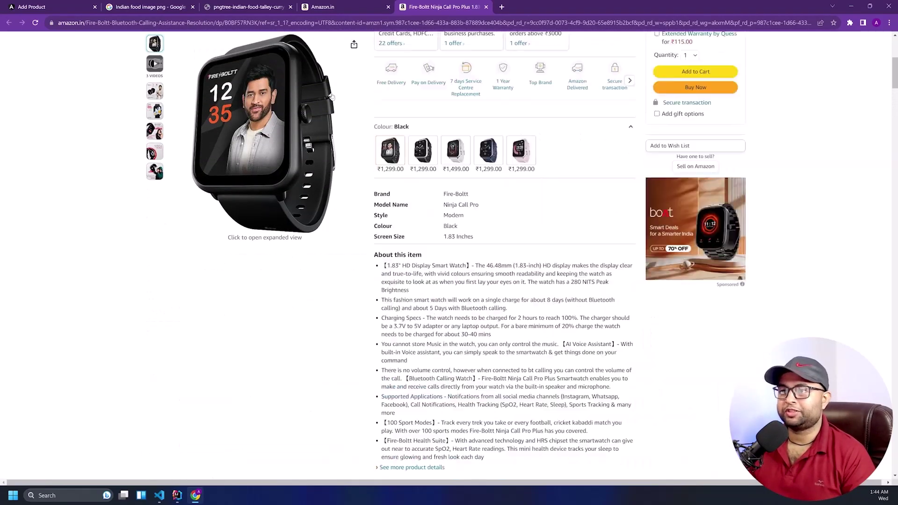
pyautogui.scroll(2, 380, 234)
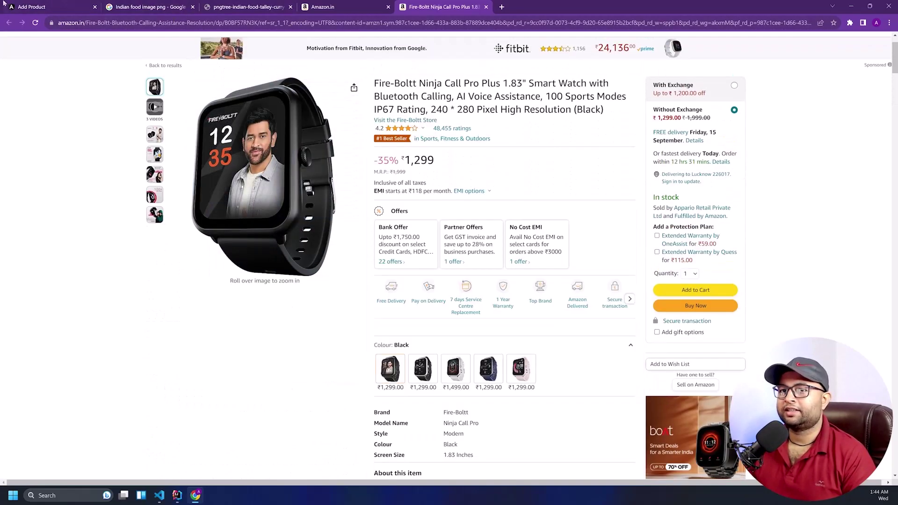
pyautogui.click(49, 5)
# Enter quantity 50 and check the Fire-Boltt price on the Amazon page
pyautogui.click(276, 334)
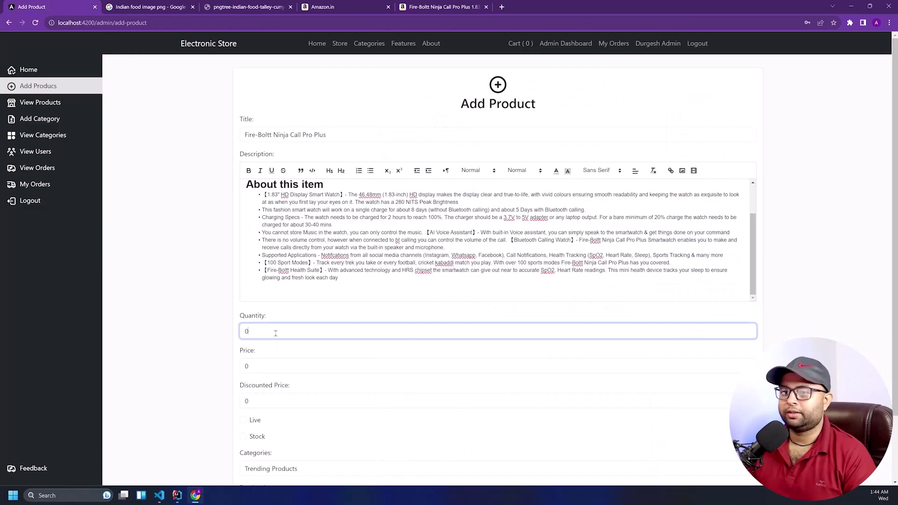
pyautogui.write('50')
pyautogui.scroll(-2, 275, 334)
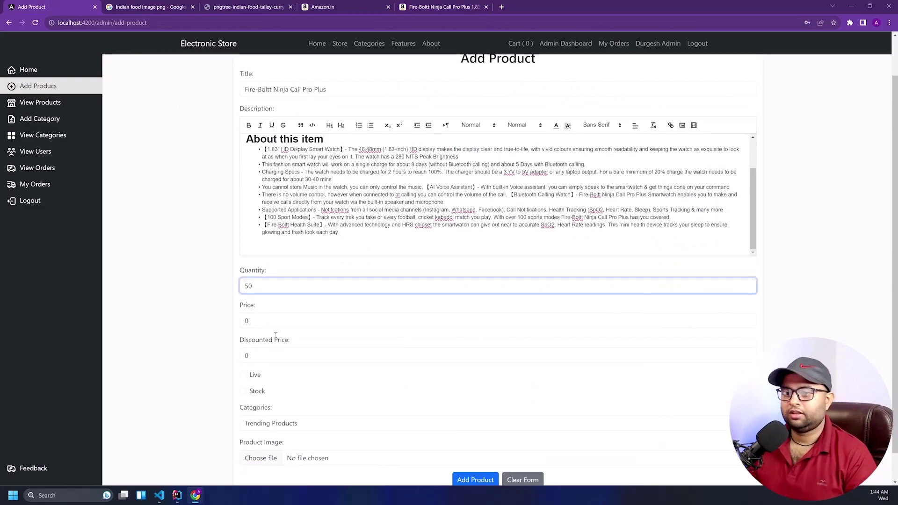
pyautogui.press('Tab')
pyautogui.click(363, 6)
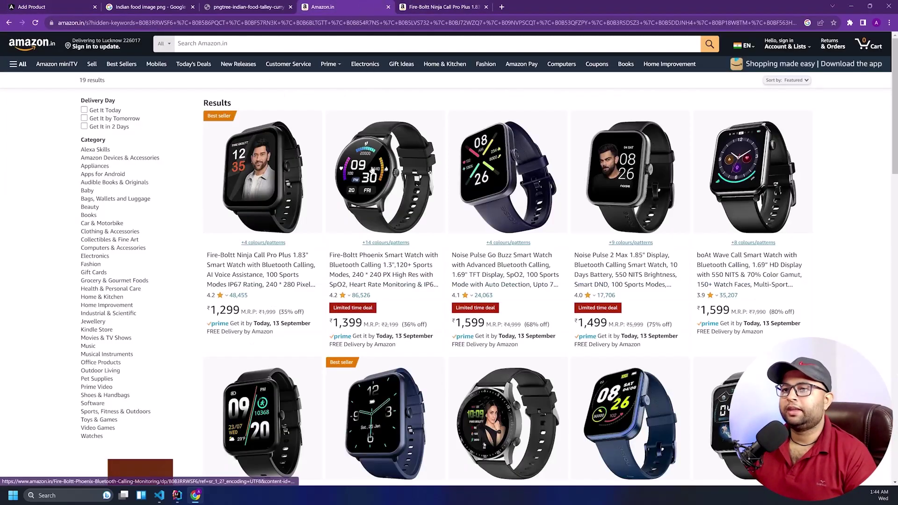
pyautogui.click(421, 6)
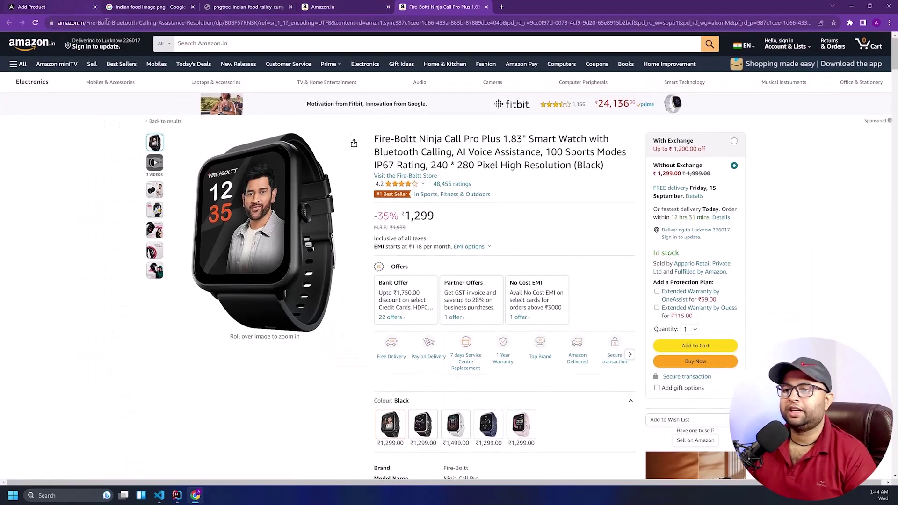
pyautogui.click(80, 7)
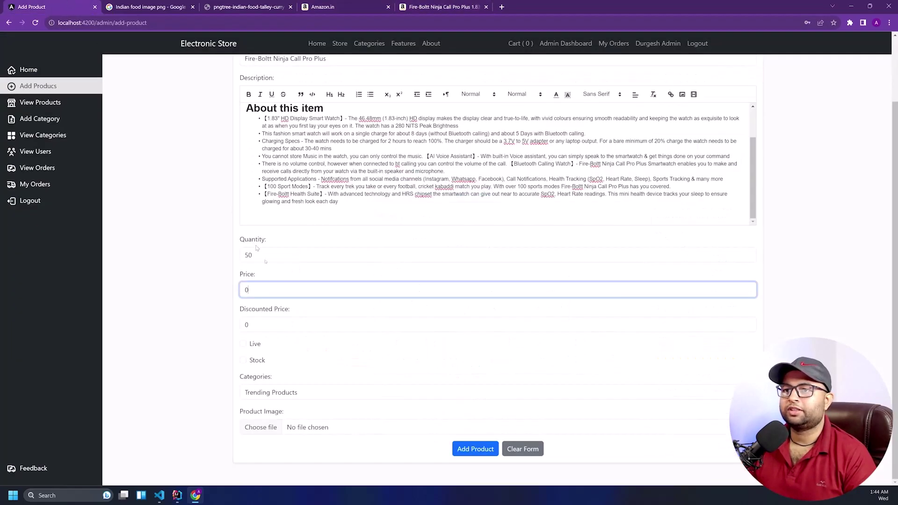
# Set price 2000 and discounted price 1300, tick Live and Stock, keeping Trending Products
pyautogui.press('BackSpace')
pyautogui.write('2000')
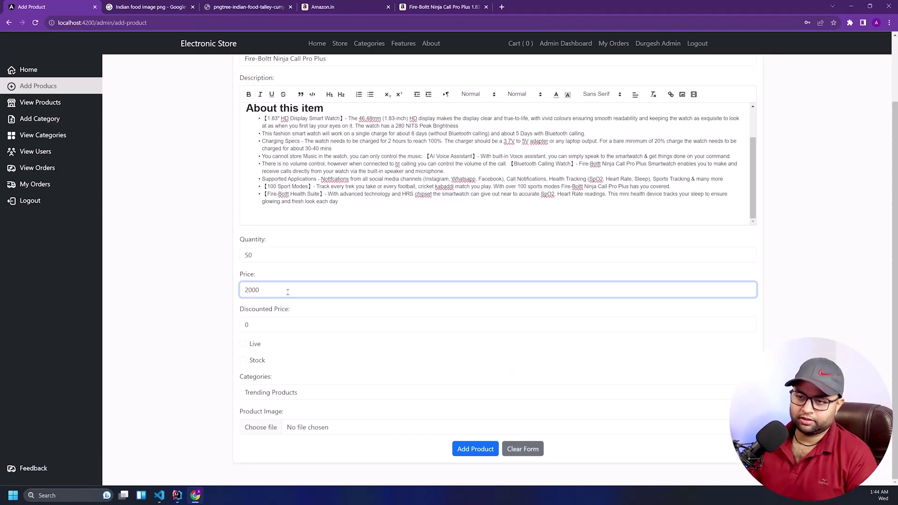
pyautogui.press('Tab')
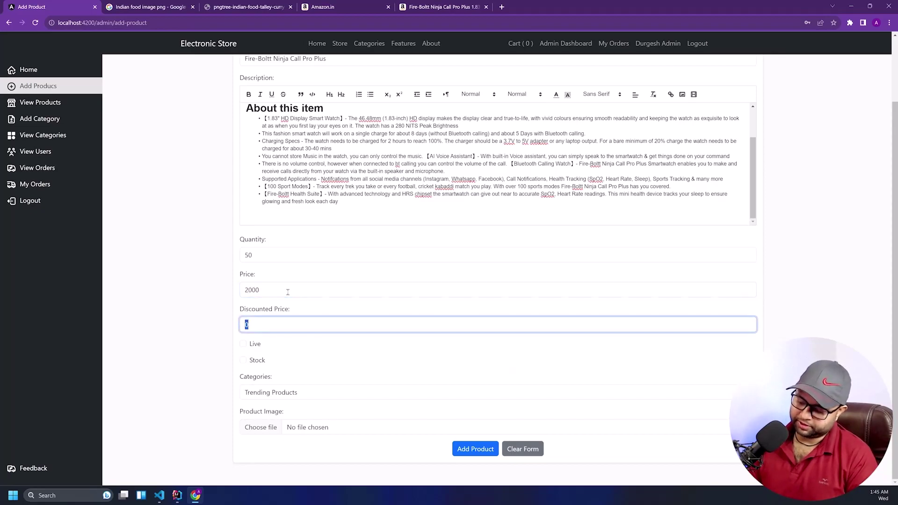
pyautogui.write('1300')
pyautogui.press('Tab')
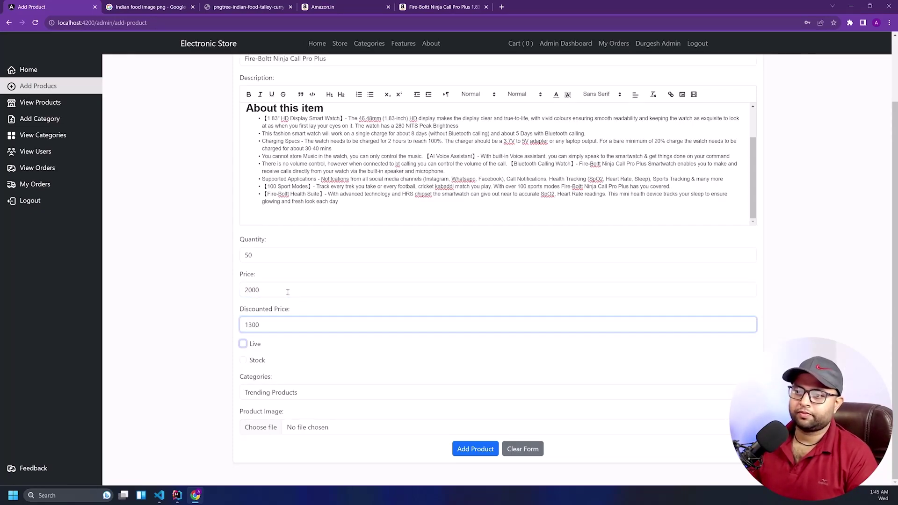
pyautogui.press('space')
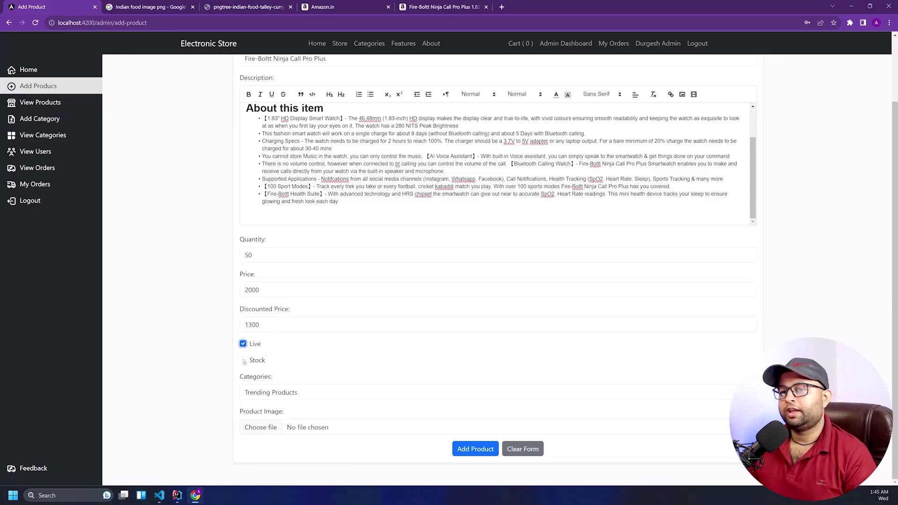
pyautogui.click(243, 361)
pyautogui.click(309, 393)
pyautogui.click(308, 449)
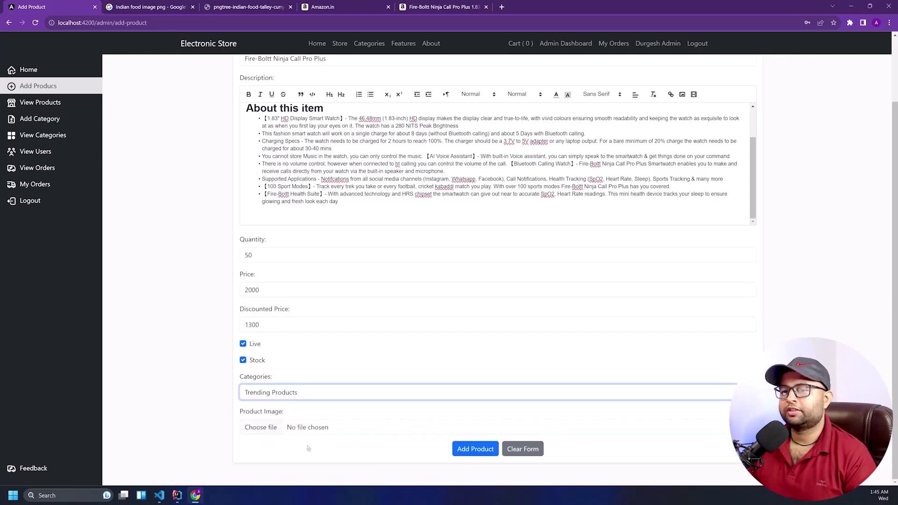
# Open the Fire-Boltt main image on its own and save 61AHiYyu3ZL_SX679_.jpg to the Desktop
pyautogui.click(384, 10)
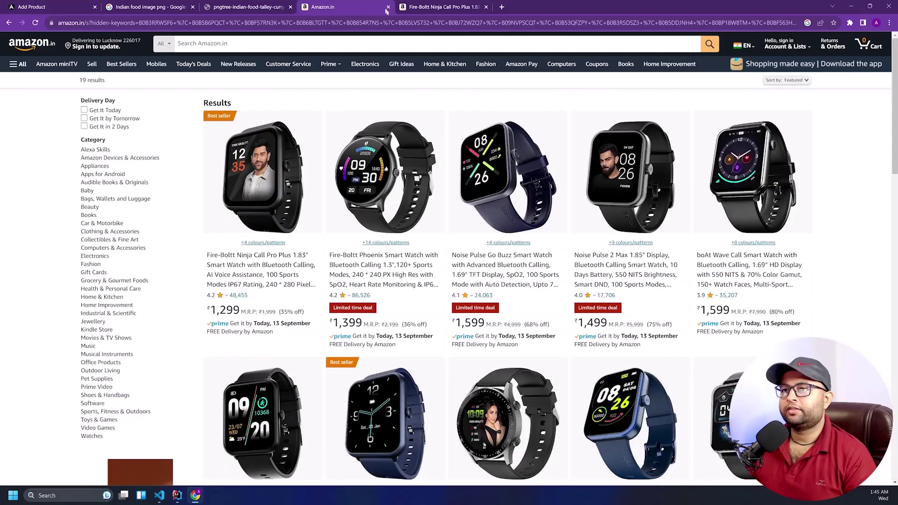
pyautogui.click(423, 6)
pyautogui.rightClick(234, 169)
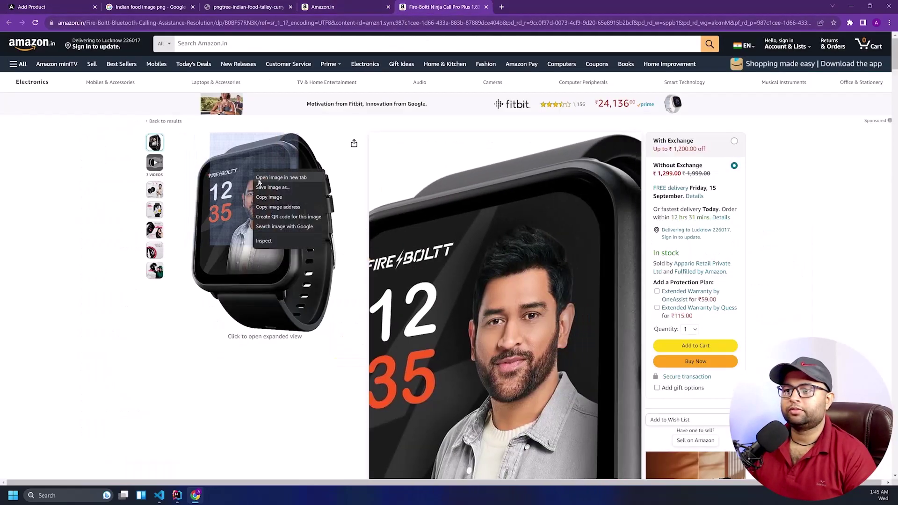
pyautogui.click(255, 175)
pyautogui.click(542, 6)
pyautogui.hotkey('ctrl', 's')
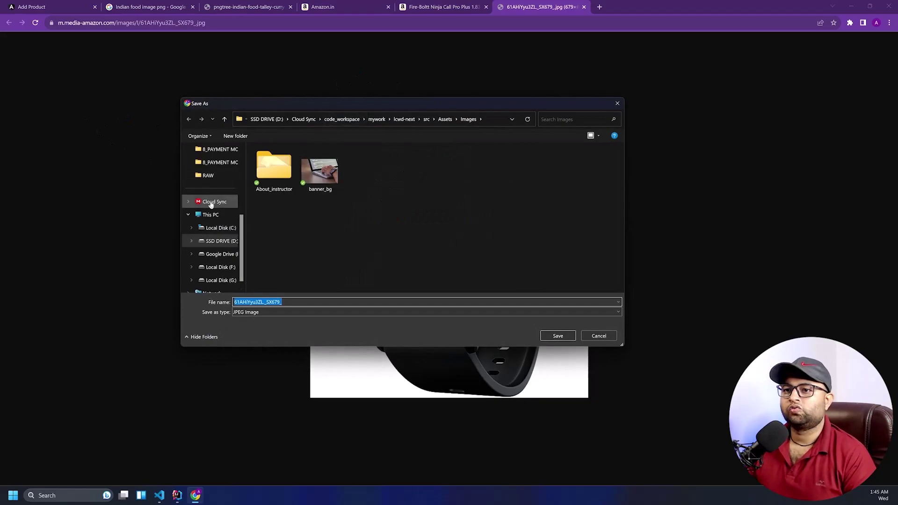
pyautogui.scroll(2, 217, 225)
pyautogui.scroll(2, 217, 225)
pyautogui.click(209, 161)
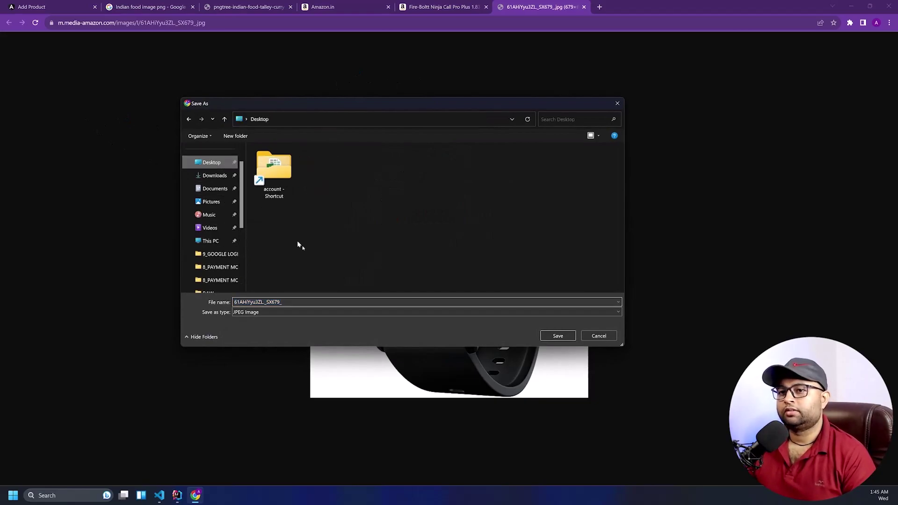
pyautogui.click(558, 336)
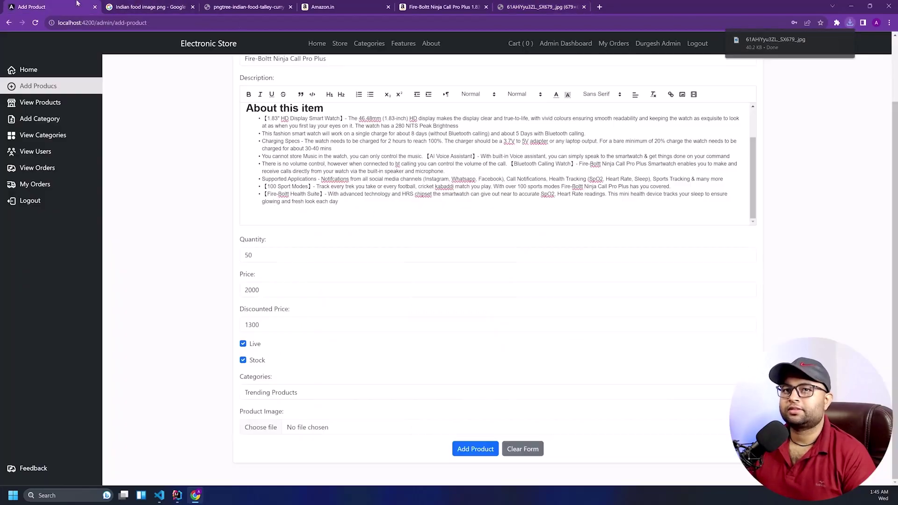
pyautogui.click(51, 6)
# Attach the watch image from the Desktop and submit the Fire-Boltt product
pyautogui.click(325, 428)
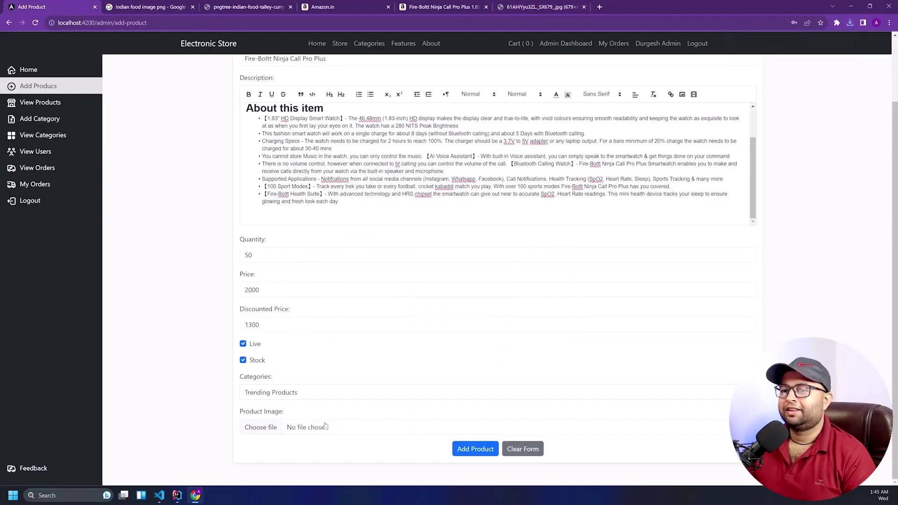
pyautogui.click(212, 175)
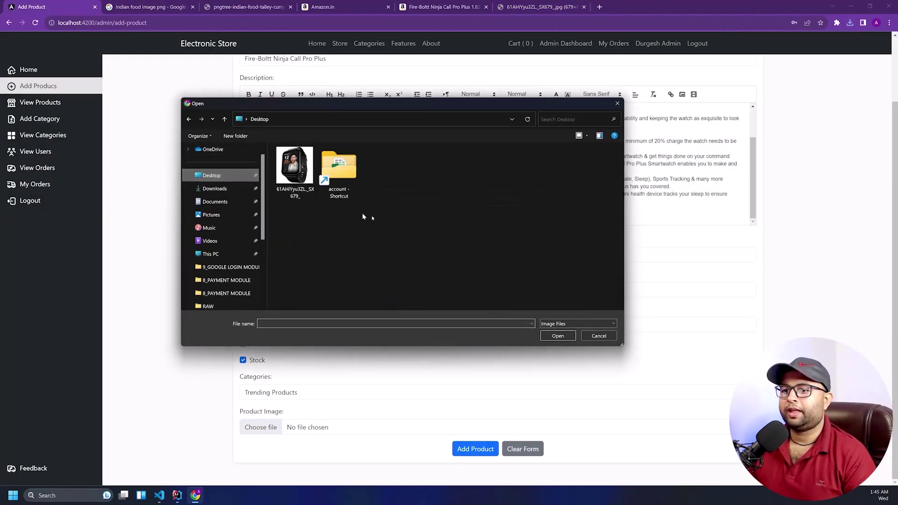
pyautogui.doubleClick(296, 175)
pyautogui.scroll(-2, 404, 247)
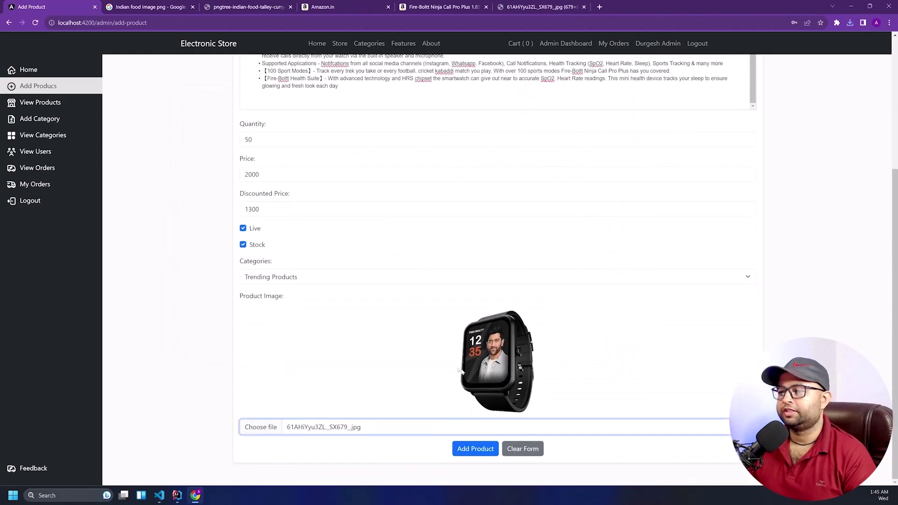
pyautogui.click(475, 450)
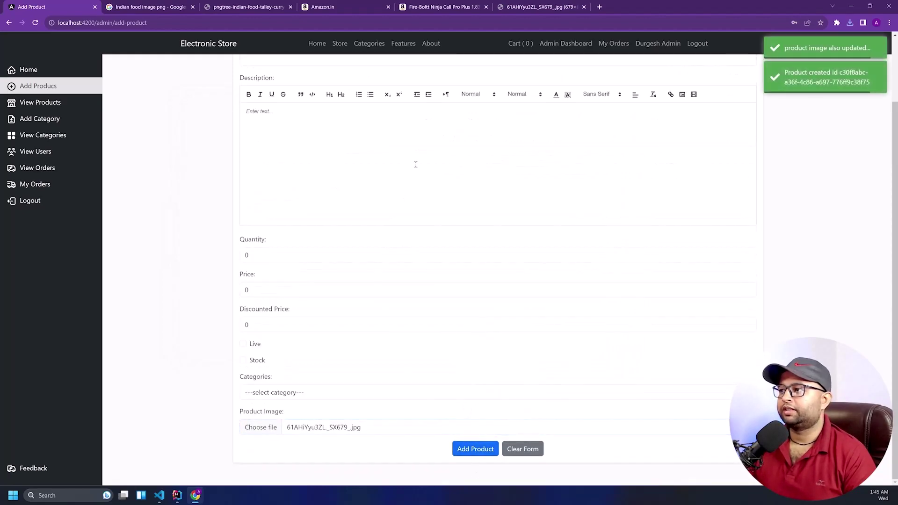
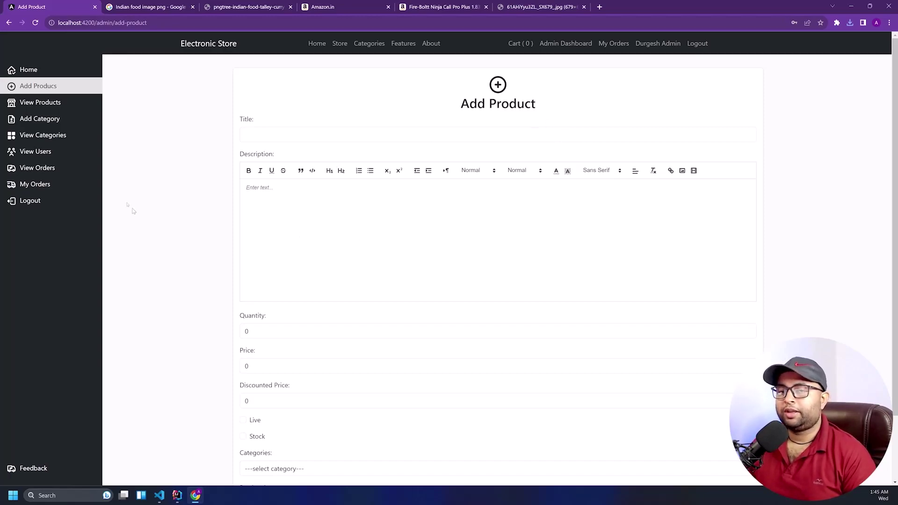
# Scroll the blank Add Product form, then open View Products from the admin sidebar
pyautogui.scroll(-2, 260, 183)
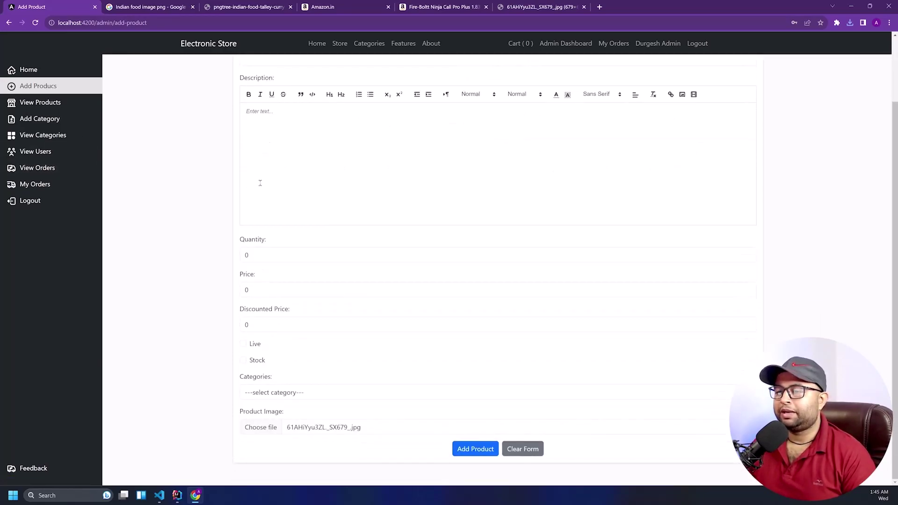
pyautogui.scroll(2, 260, 183)
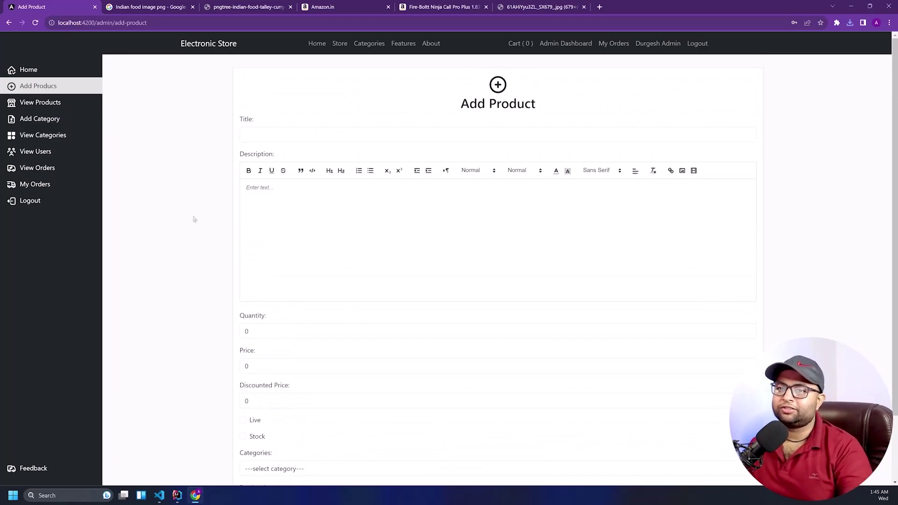
pyautogui.click(40, 102)
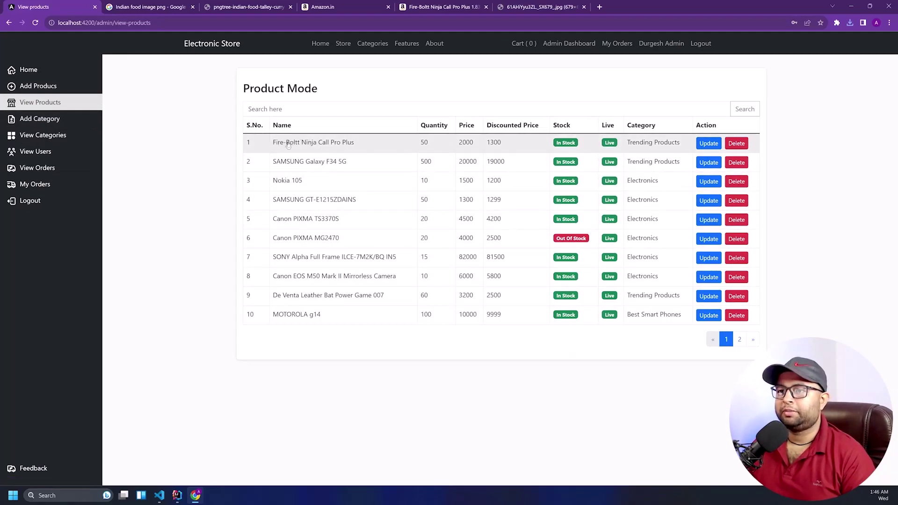
# Open the Fire-Boltt Ninja Call Pro Plus details and review its title, price, category and description
pyautogui.click(389, 148)
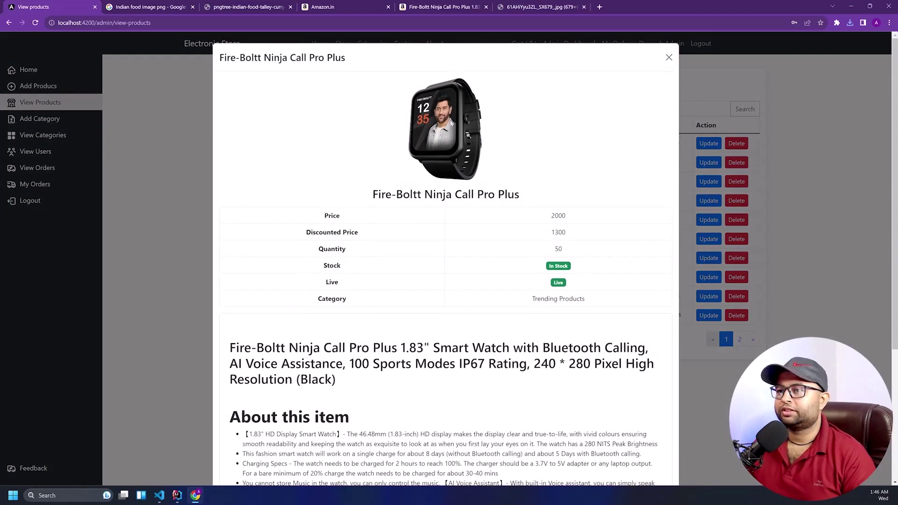
pyautogui.moveTo(374, 197); pyautogui.dragTo(526, 201)
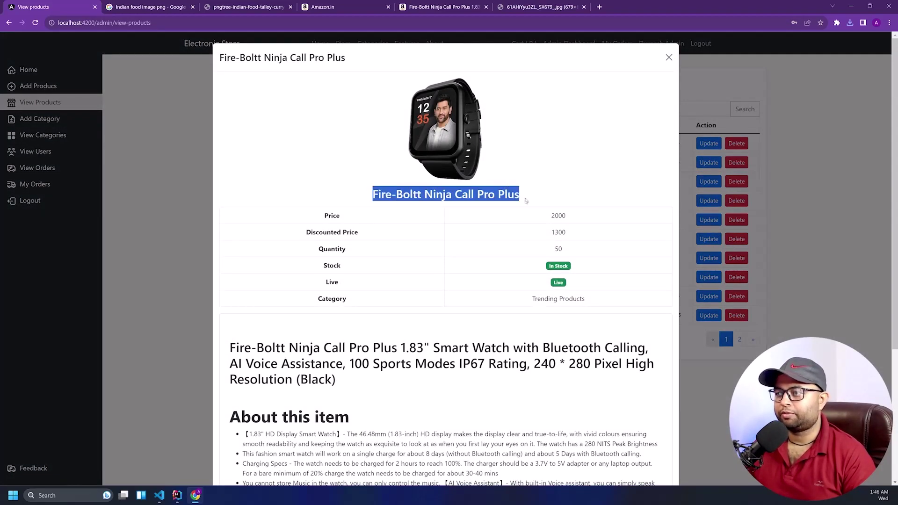
pyautogui.doubleClick(321, 219)
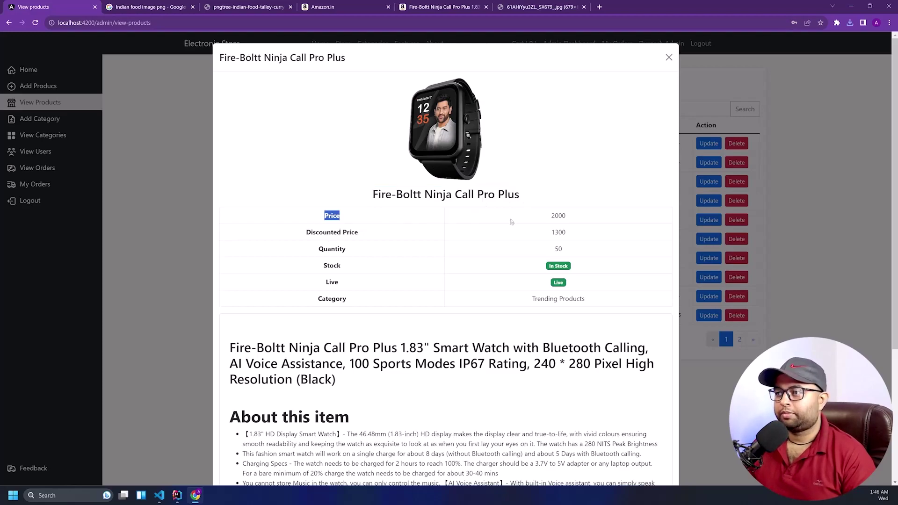
pyautogui.click(377, 237)
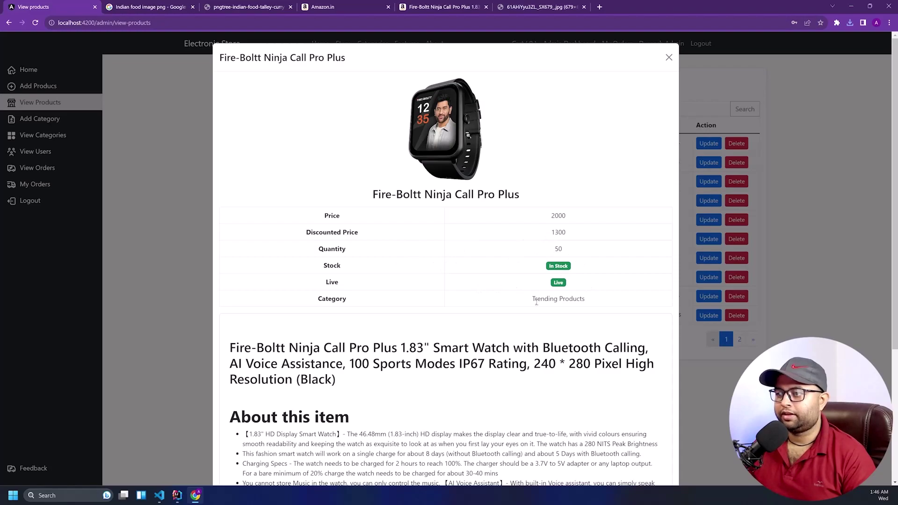
pyautogui.moveTo(533, 303); pyautogui.dragTo(592, 305)
pyautogui.click(608, 304)
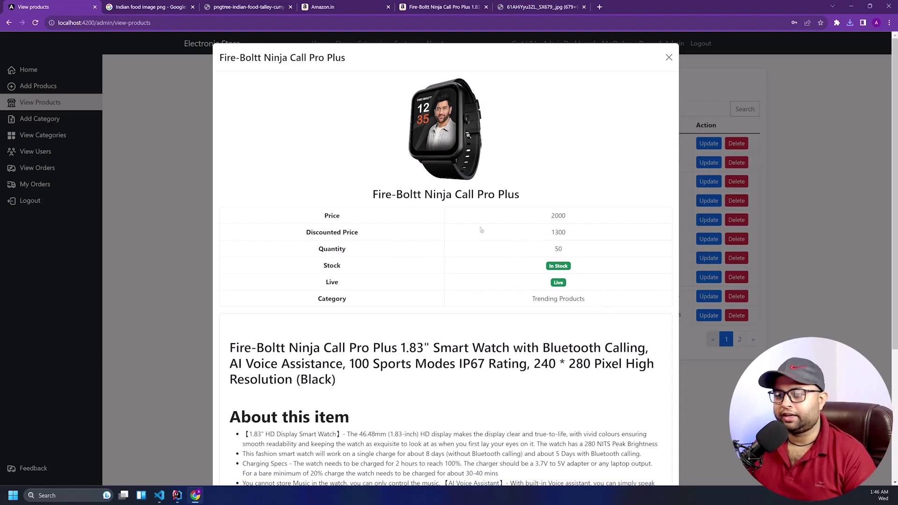
pyautogui.scroll(-3, 481, 230)
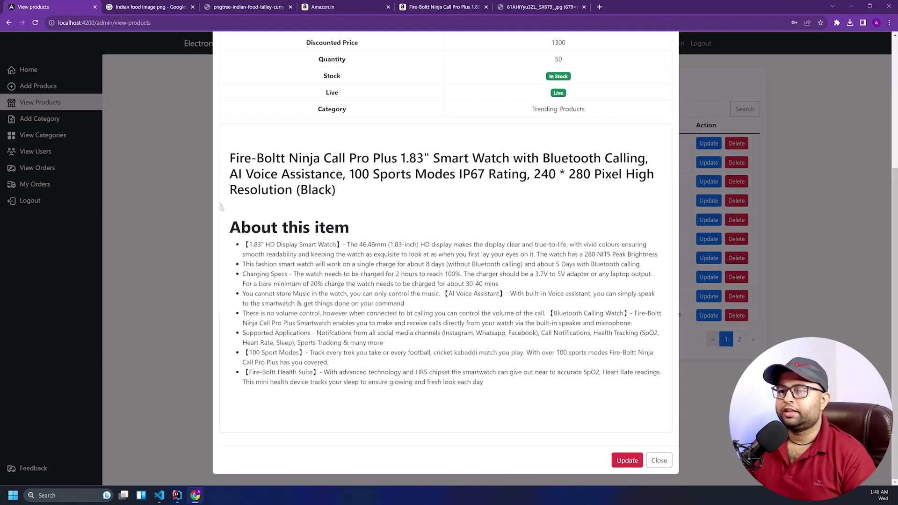
pyautogui.moveTo(228, 163); pyautogui.dragTo(425, 383)
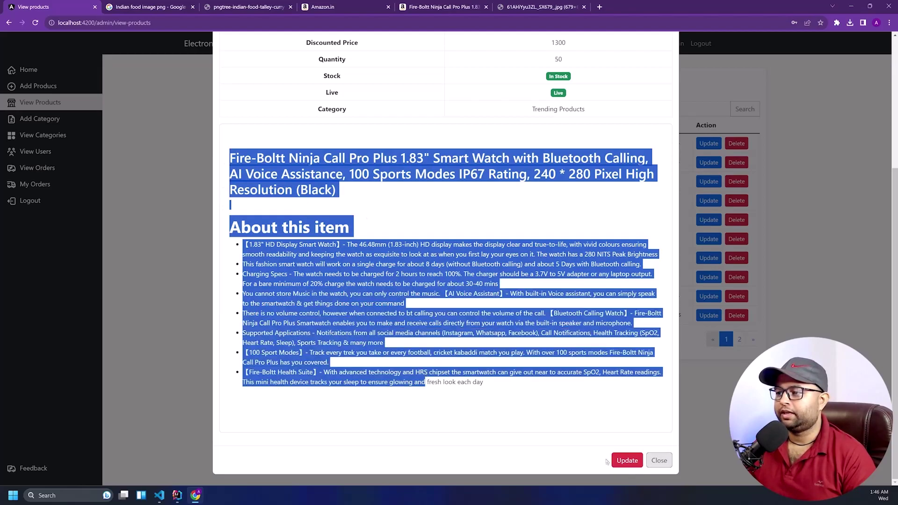
# Untick Stock in the watch's edit form and save it as Out Of Stock
pyautogui.click(628, 461)
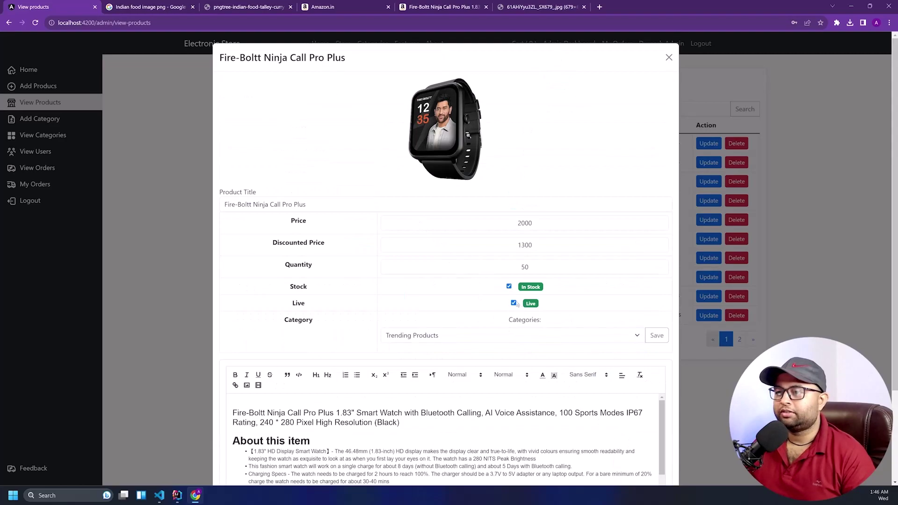
pyautogui.click(509, 287)
pyautogui.scroll(-3, 469, 297)
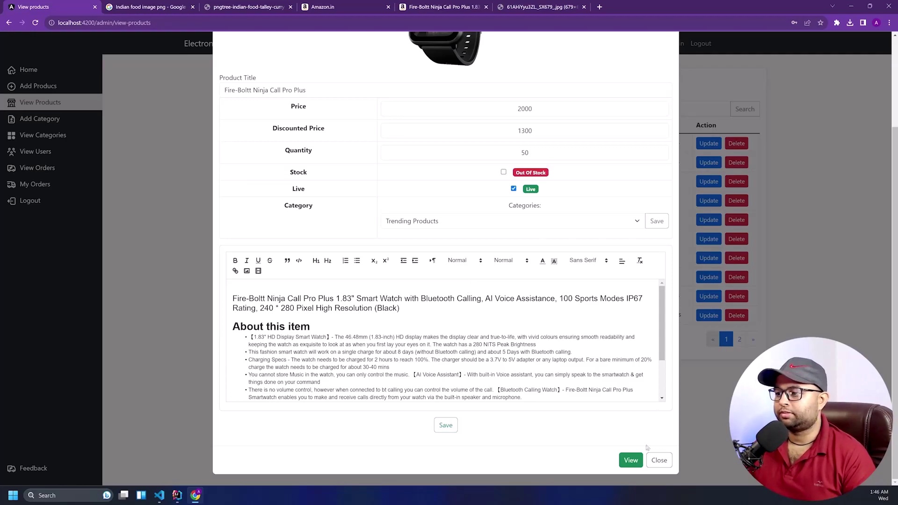
pyautogui.scroll(2, 646, 464)
pyautogui.scroll(-5, 646, 464)
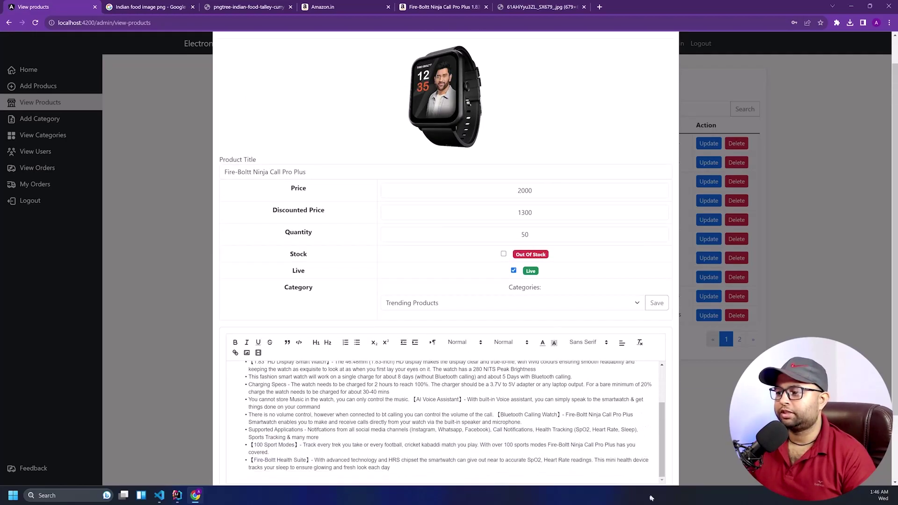
pyautogui.click(632, 463)
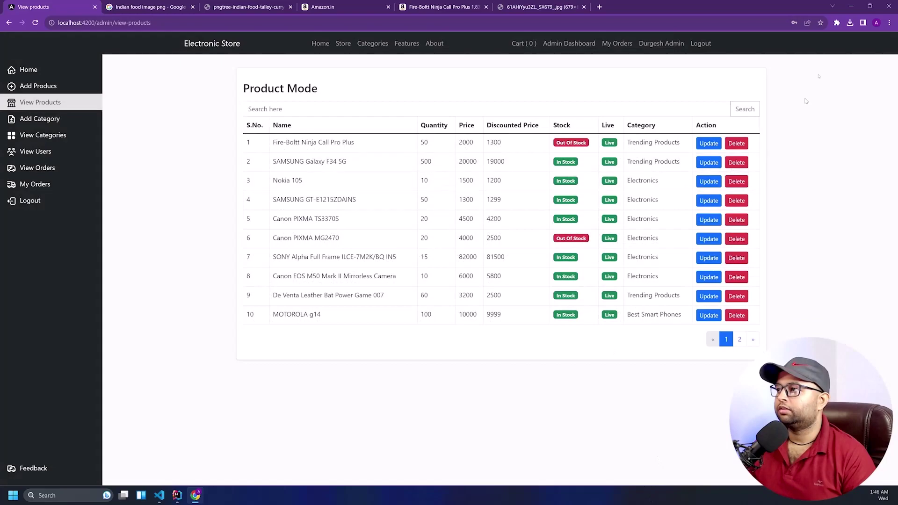
# Open a new incognito window and load the store at localhost:4200
pyautogui.click(889, 23)
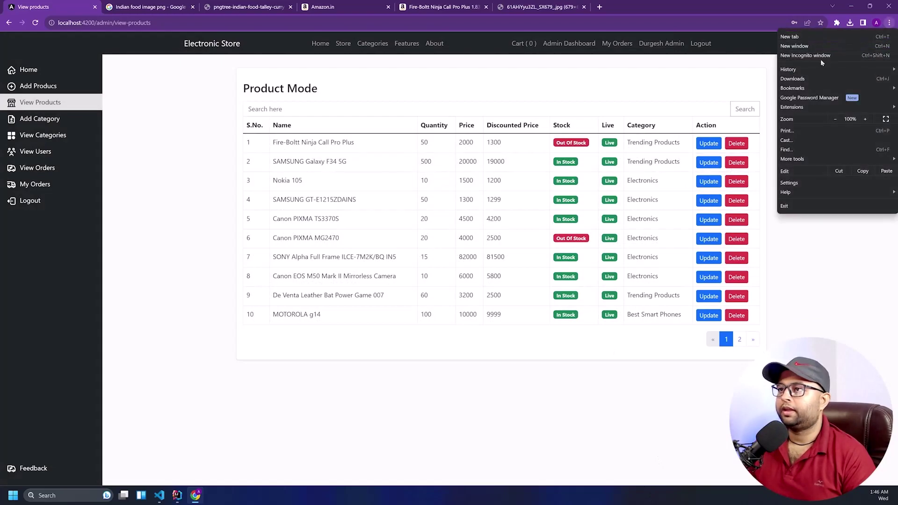
pyautogui.click(821, 59)
pyautogui.write('loca')
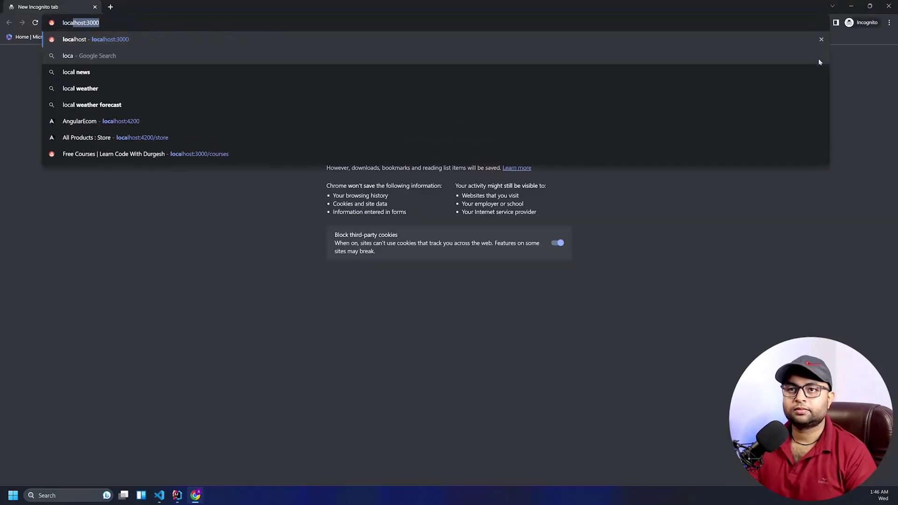
pyautogui.write('lhost:420')
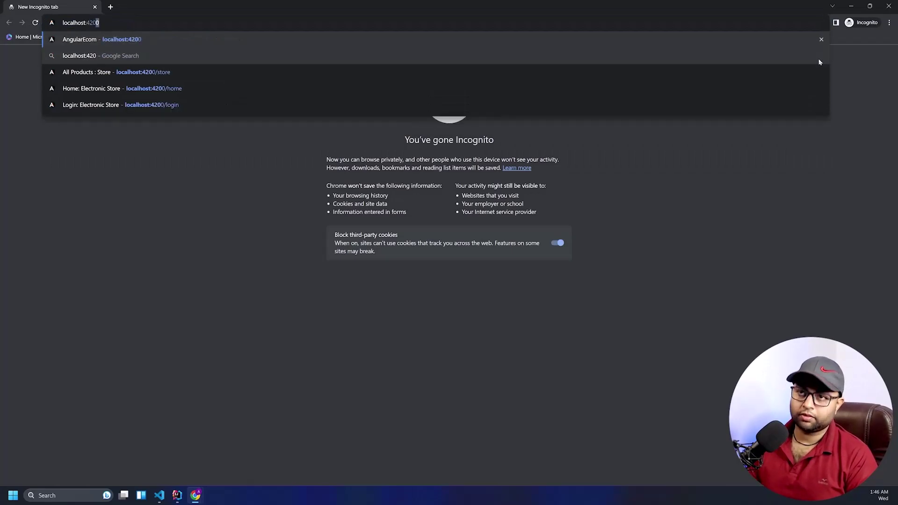
pyautogui.press('Return')
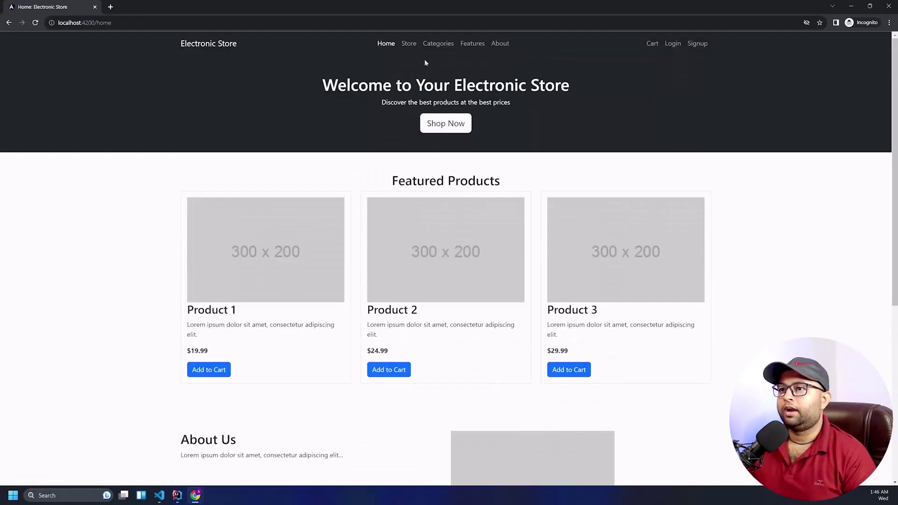
# As a logged-out shopper, view the Fire-Boltt watch and try Add to Card before returning to admin
pyautogui.click(408, 45)
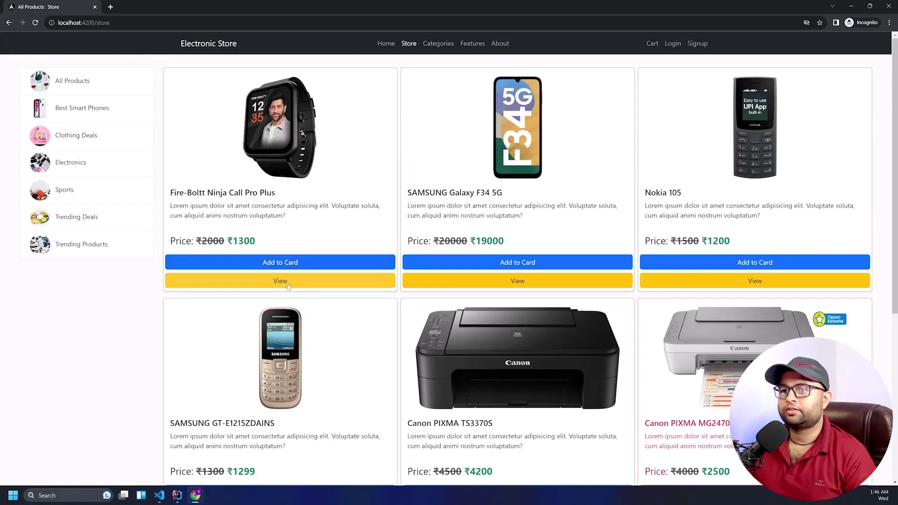
pyautogui.click(370, 280)
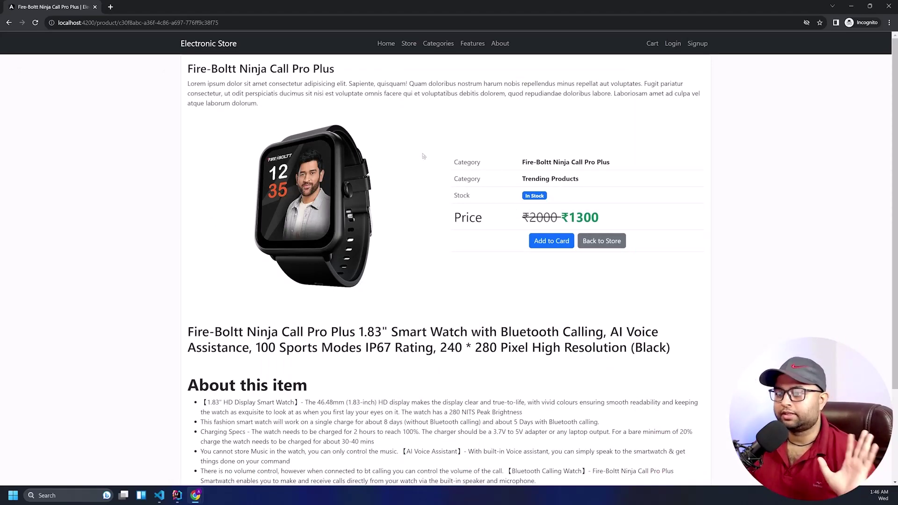
pyautogui.scroll(-3, 367, 343)
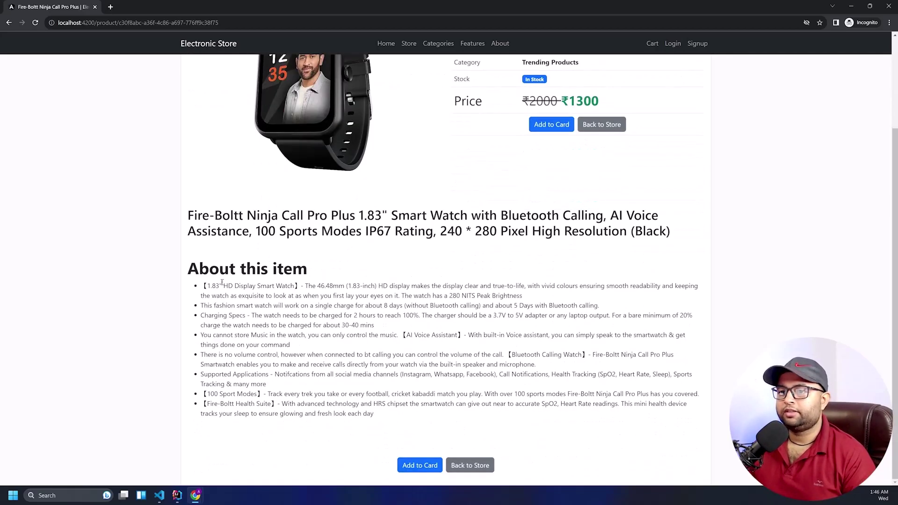
pyautogui.moveTo(204, 279); pyautogui.dragTo(459, 424)
pyautogui.click(466, 430)
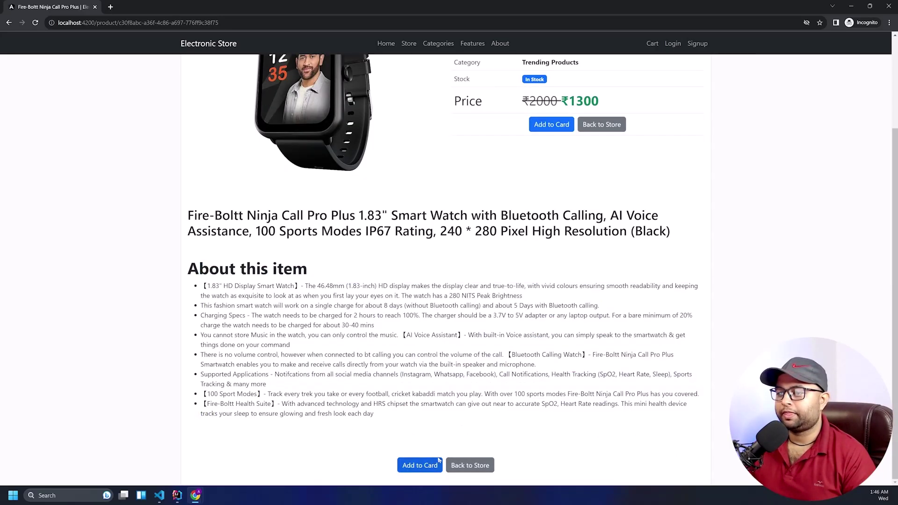
pyautogui.click(428, 463)
pyautogui.scroll(3, 461, 211)
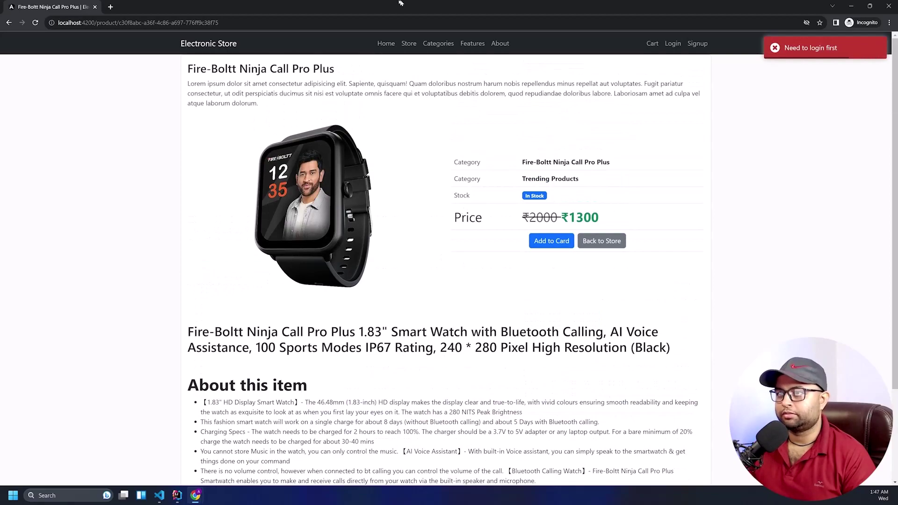
pyautogui.click(409, 44)
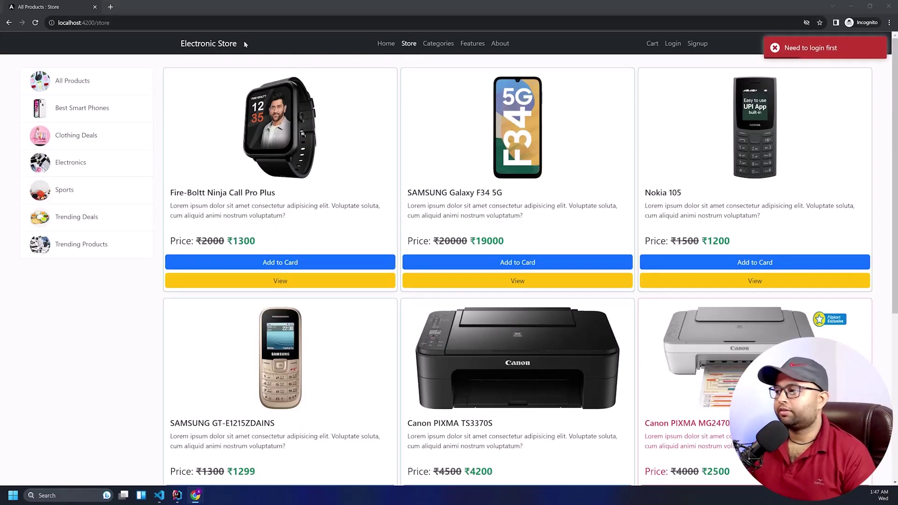
pyautogui.hotkey('alt', 'Tab')
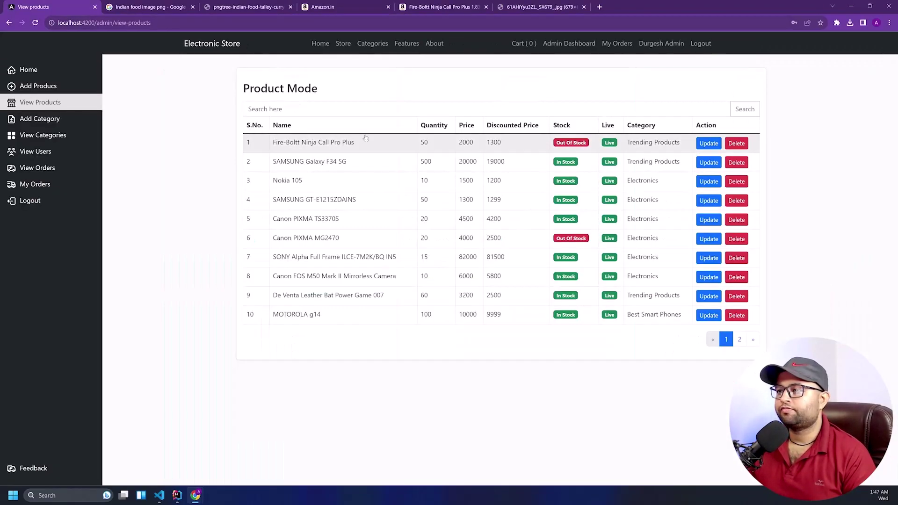
# Reopen the Fire-Boltt watch's edit form, leave Stock unticked and save it as Out Of Stock
pyautogui.click(407, 153)
pyautogui.scroll(-5, 599, 437)
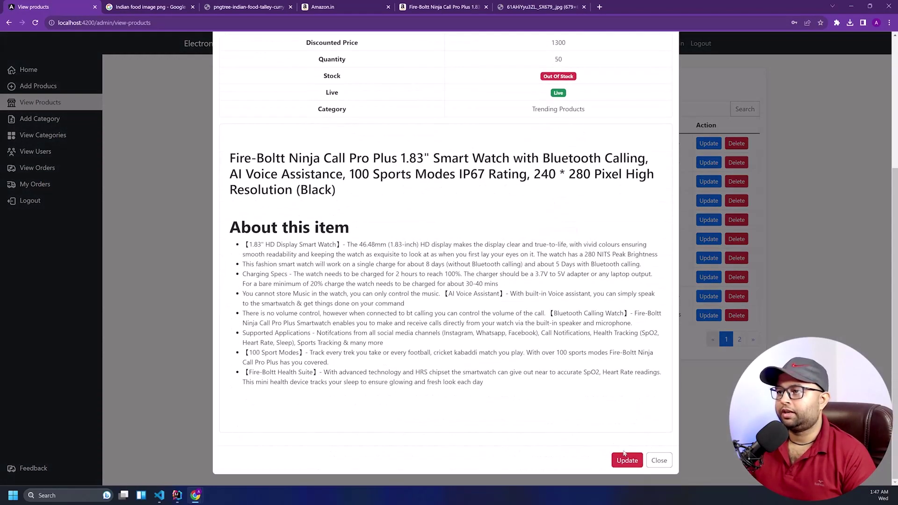
pyautogui.click(627, 460)
pyautogui.click(504, 287)
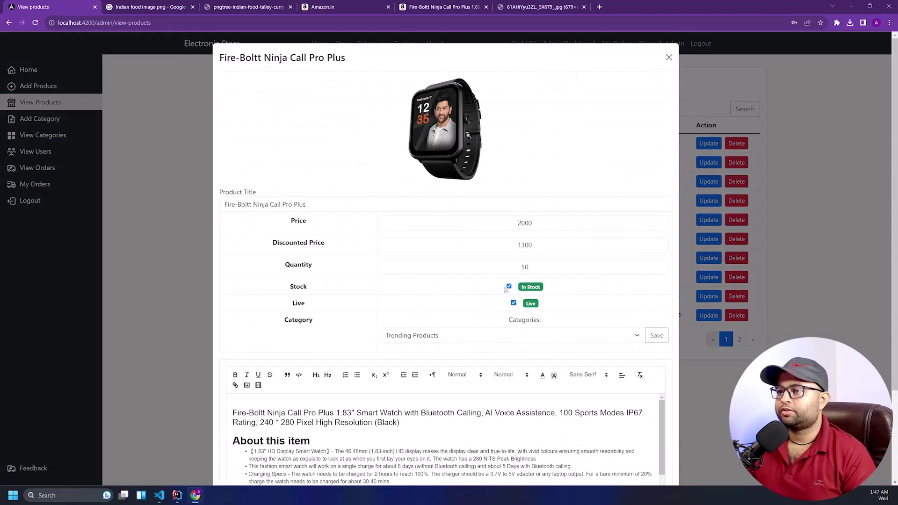
pyautogui.click(509, 287)
pyautogui.scroll(-2, 484, 235)
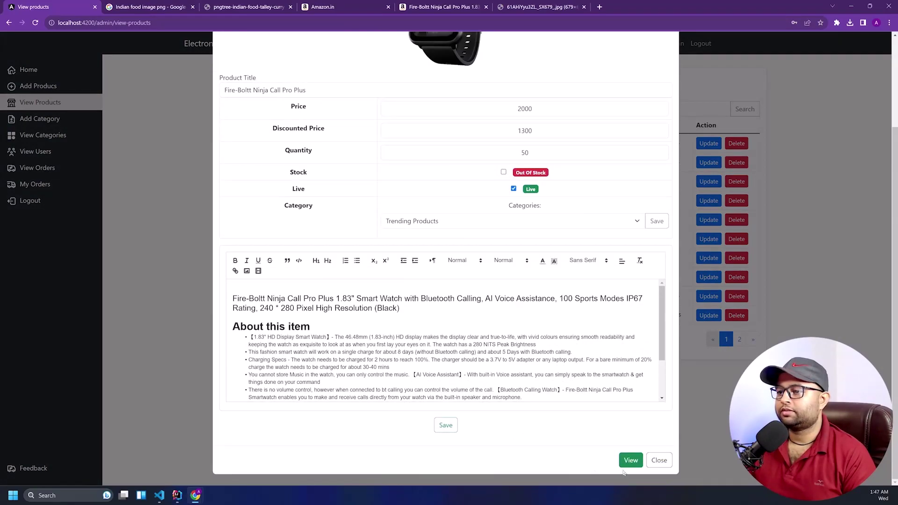
pyautogui.click(445, 426)
pyautogui.scroll(2, 467, 269)
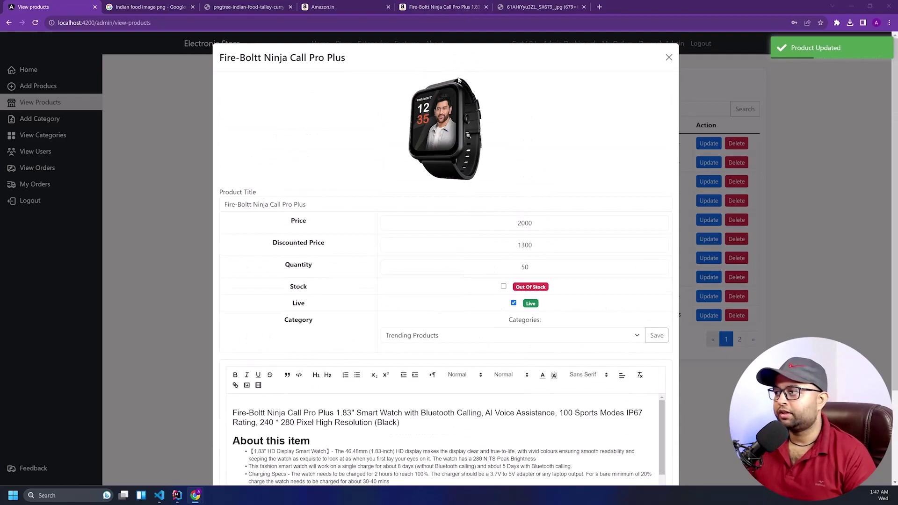
pyautogui.hotkey('alt', 'Tab')
# Reload the store and repeatedly try the Fire-Boltt watch's red Out of Stock button
pyautogui.rightClick(213, 56)
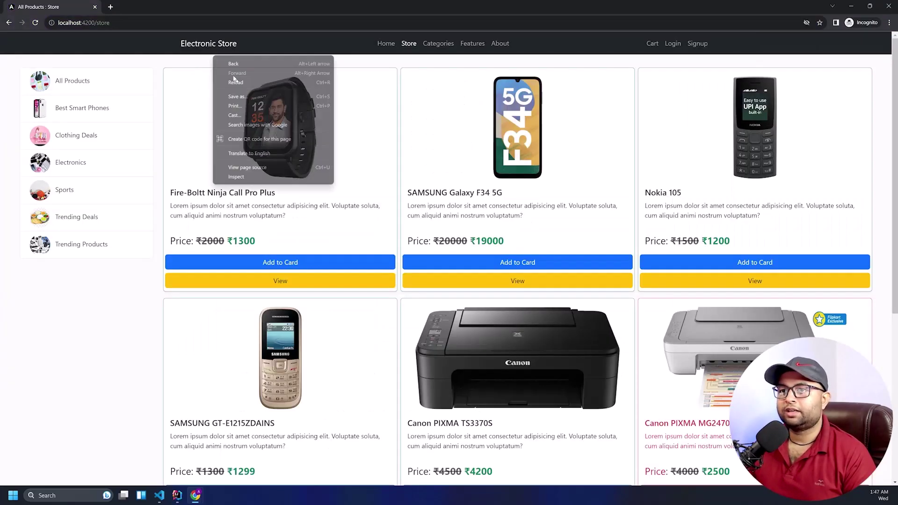
pyautogui.click(229, 85)
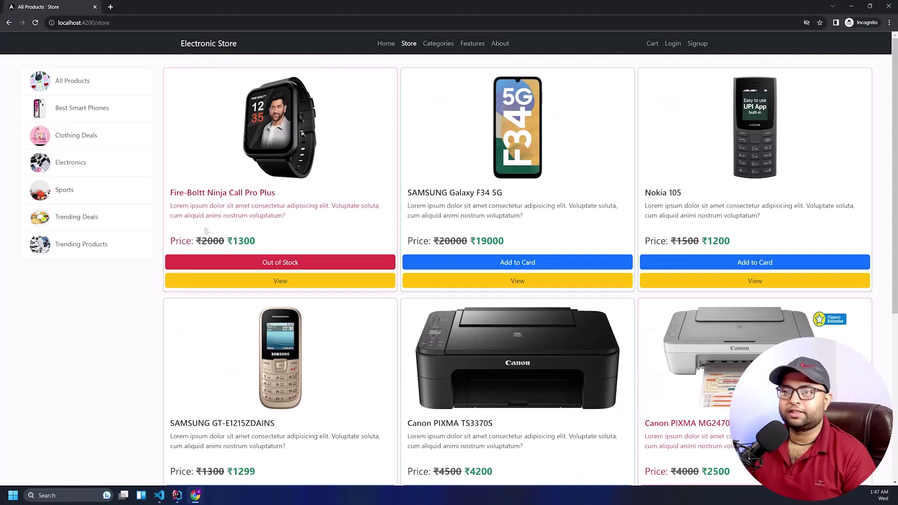
pyautogui.moveTo(184, 193); pyautogui.dragTo(237, 204)
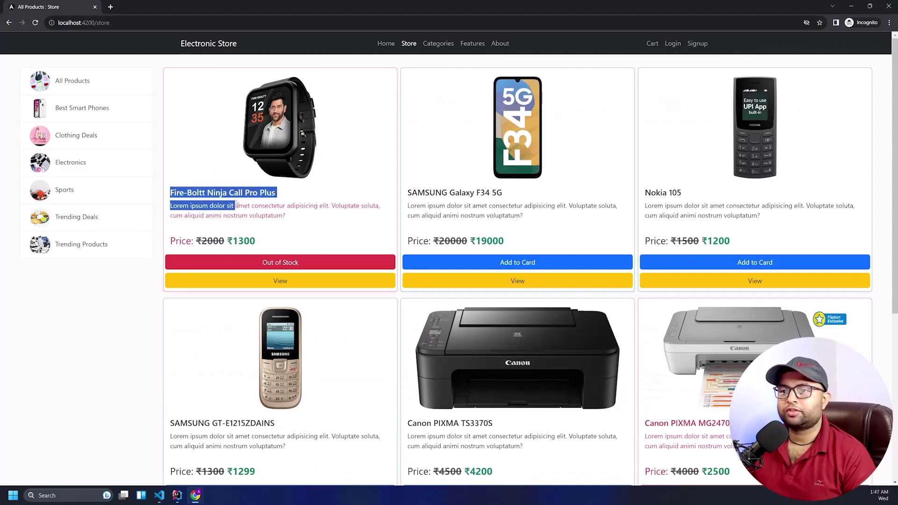
pyautogui.click(280, 266)
pyautogui.click(281, 266)
pyautogui.click(280, 265)
pyautogui.click(280, 265)
pyautogui.click(280, 265)
pyautogui.click(280, 265)
pyautogui.click(280, 265)
pyautogui.click(280, 265)
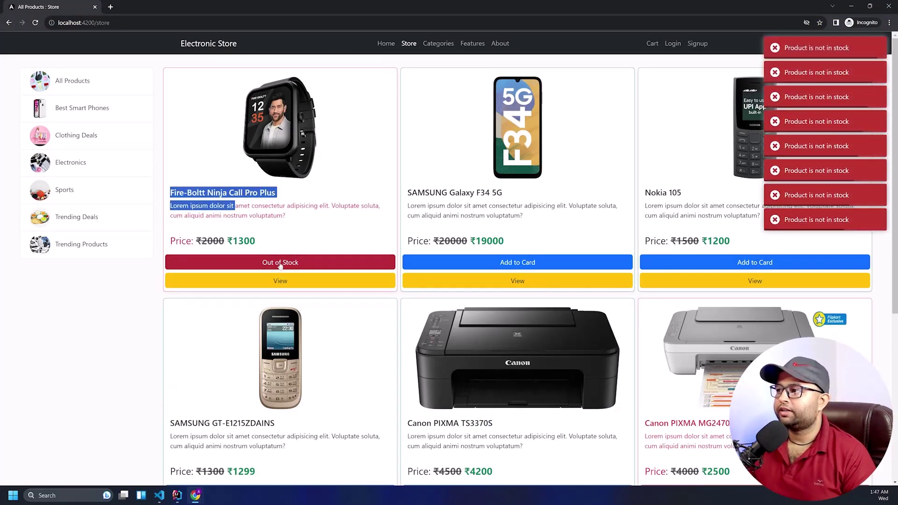
pyautogui.click(280, 265)
pyautogui.click(281, 265)
pyautogui.click(280, 265)
pyautogui.click(280, 265)
pyautogui.click(280, 265)
# View the watch's product page, then return to the Store product grid
pyautogui.click(281, 281)
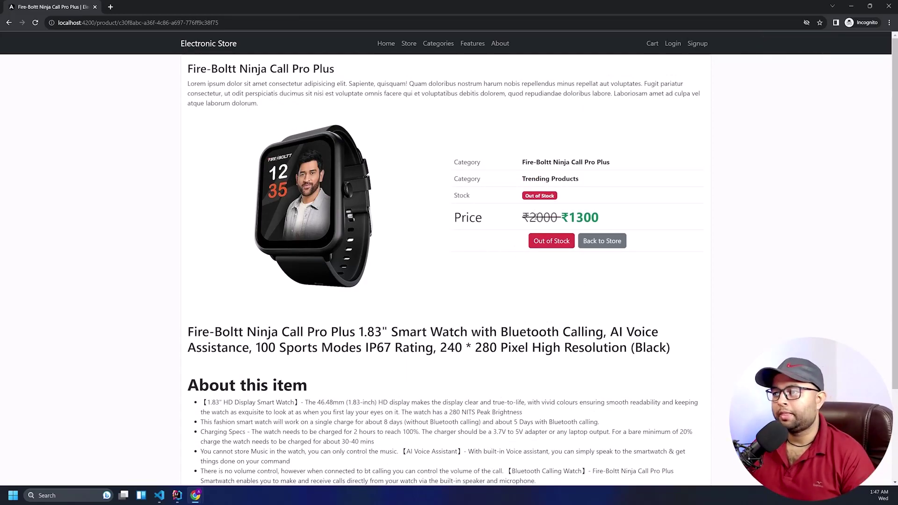
pyautogui.scroll(-2, 531, 202)
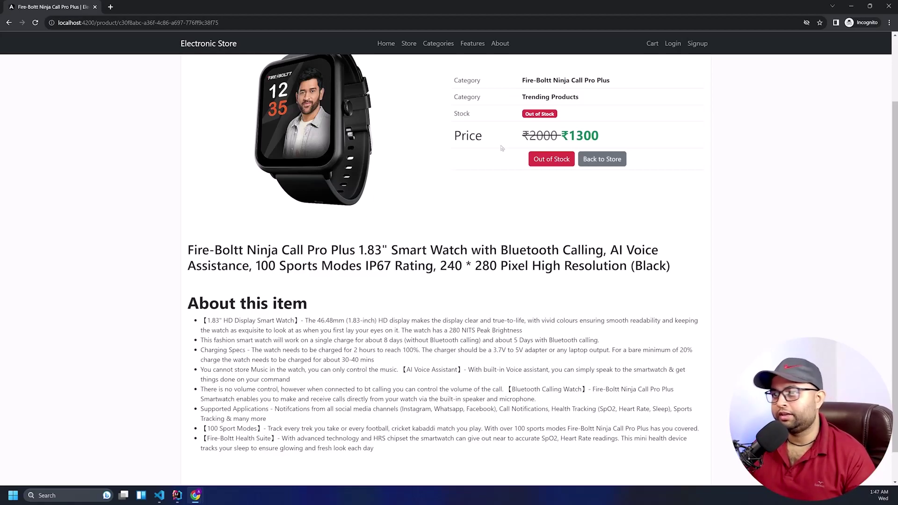
pyautogui.scroll(3, 430, 178)
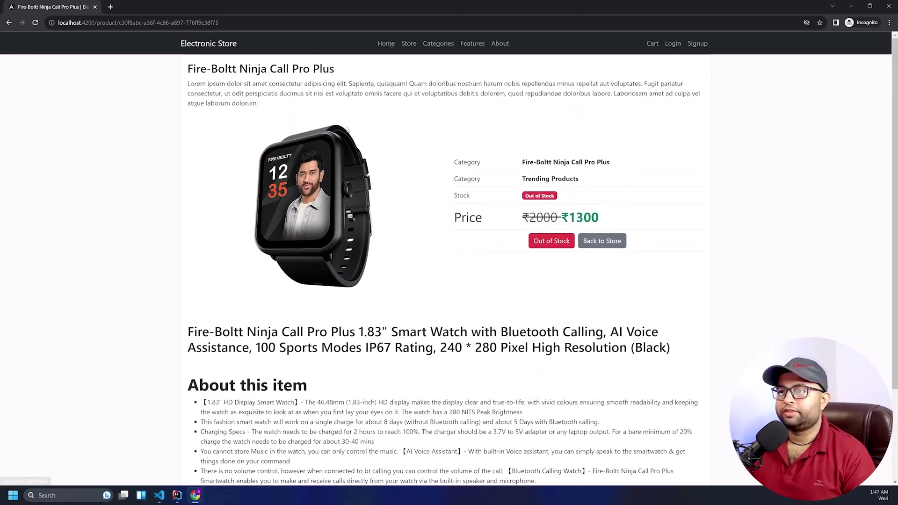
pyautogui.click(386, 43)
pyautogui.click(409, 43)
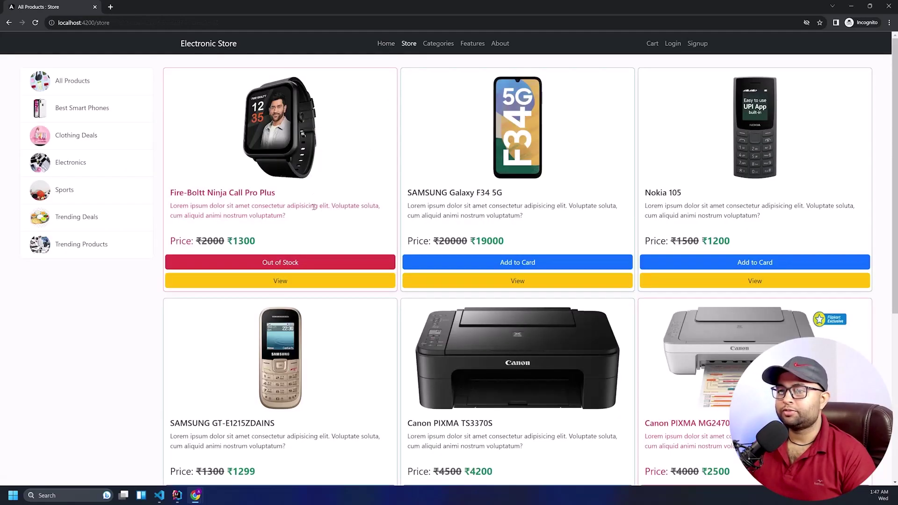
# Tick Stock and untick Live for the Fire-Boltt watch, then save it
pyautogui.hotkey('alt', 'Tab')
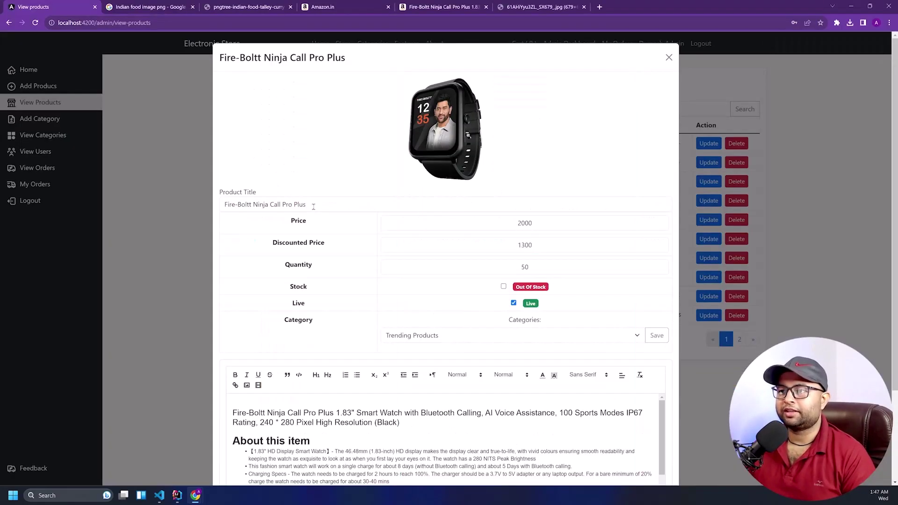
pyautogui.click(503, 287)
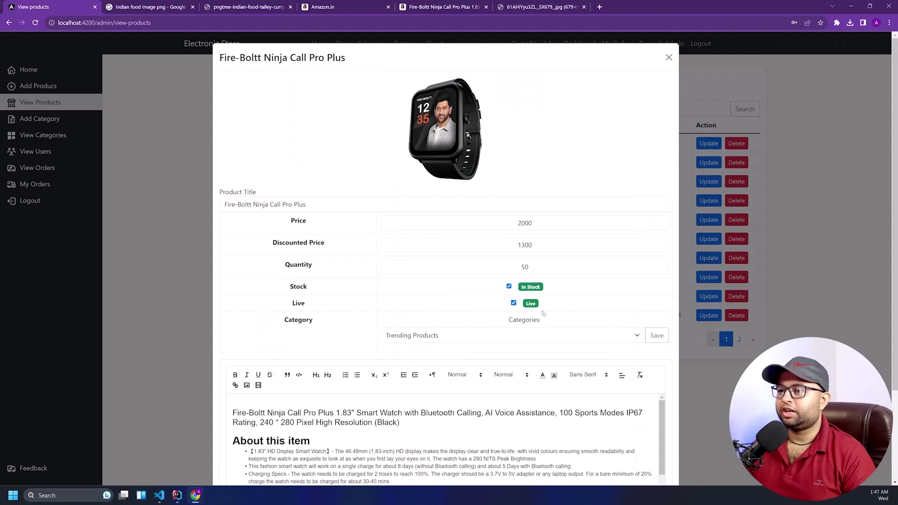
pyautogui.click(513, 303)
pyautogui.scroll(-3, 467, 328)
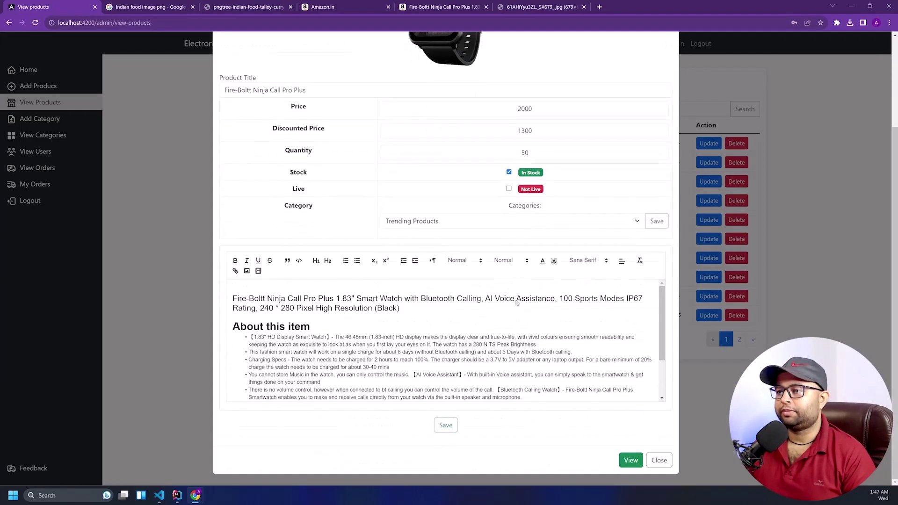
pyautogui.scroll(-2, 445, 346)
pyautogui.click(445, 426)
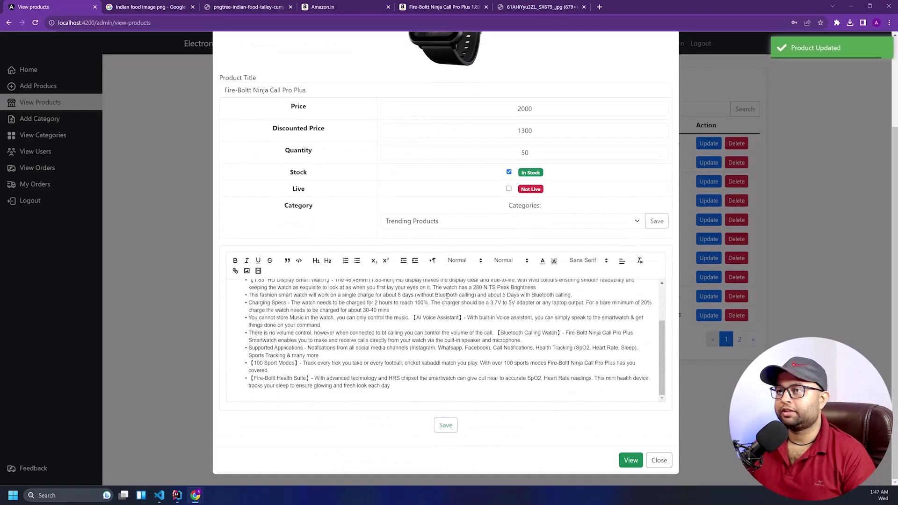
# Reload the customer store and check the Trending Products and Trending Deals categories
pyautogui.hotkey('alt', 'Tab')
pyautogui.rightClick(287, 76)
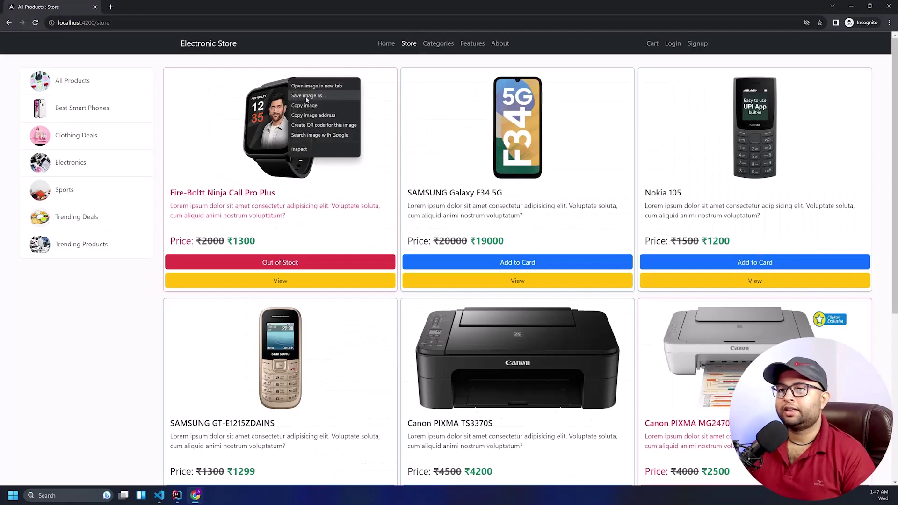
pyautogui.rightClick(259, 64)
pyautogui.click(279, 90)
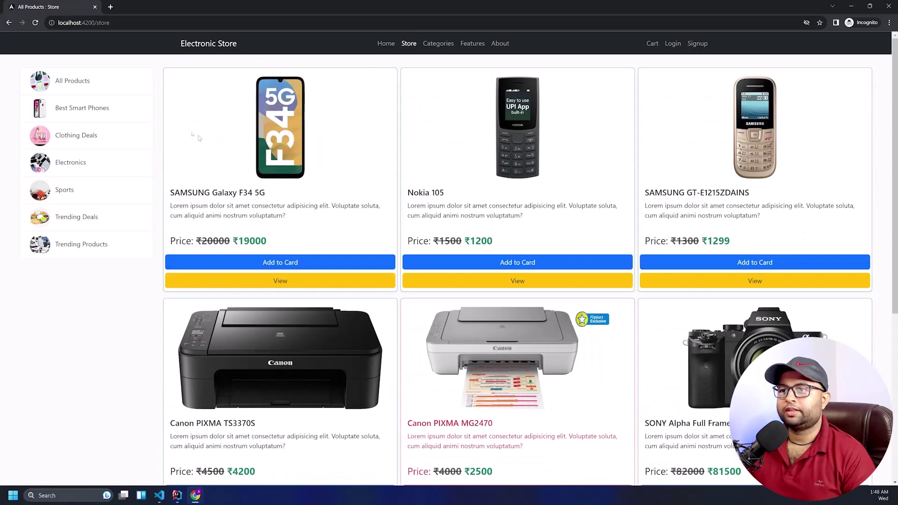
pyautogui.click(79, 248)
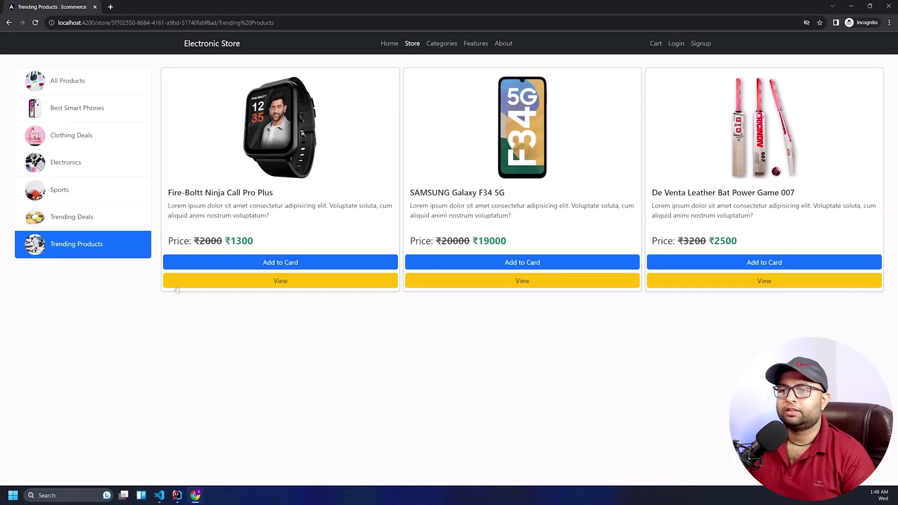
pyautogui.rightClick(247, 322)
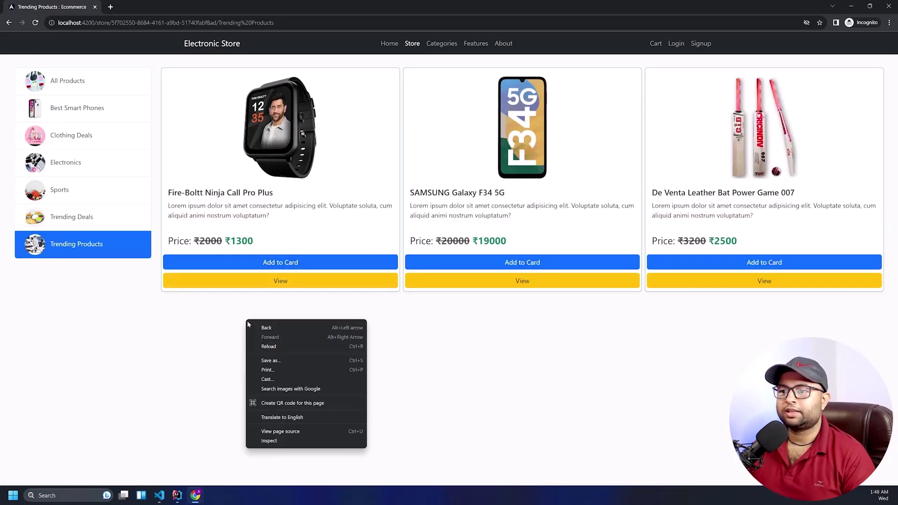
pyautogui.click(260, 346)
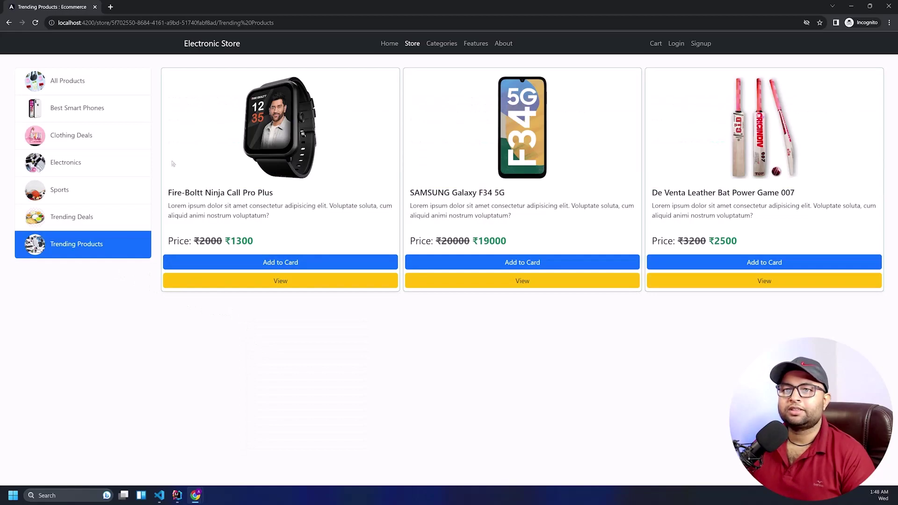
pyautogui.click(90, 221)
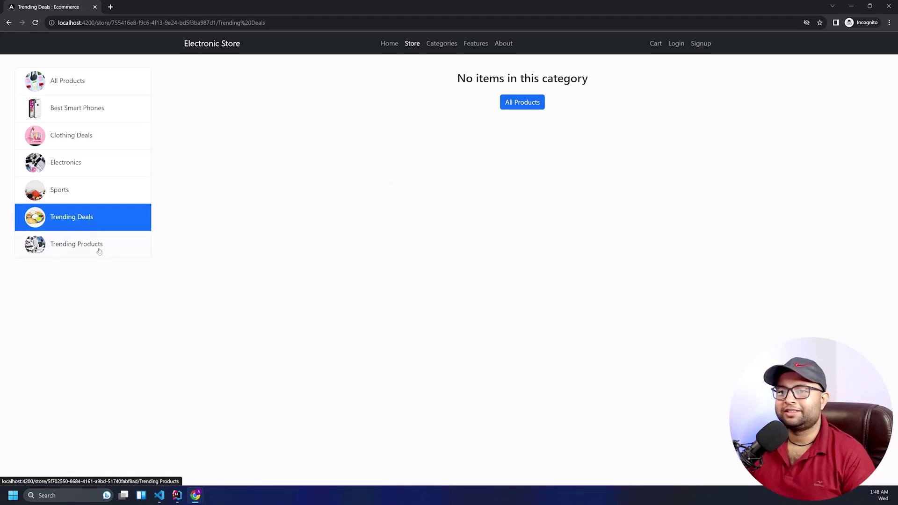
# Change the Fire-Boltt watch's category to Clothing Deals and reload the customer store
pyautogui.hotkey('alt', 'Tab')
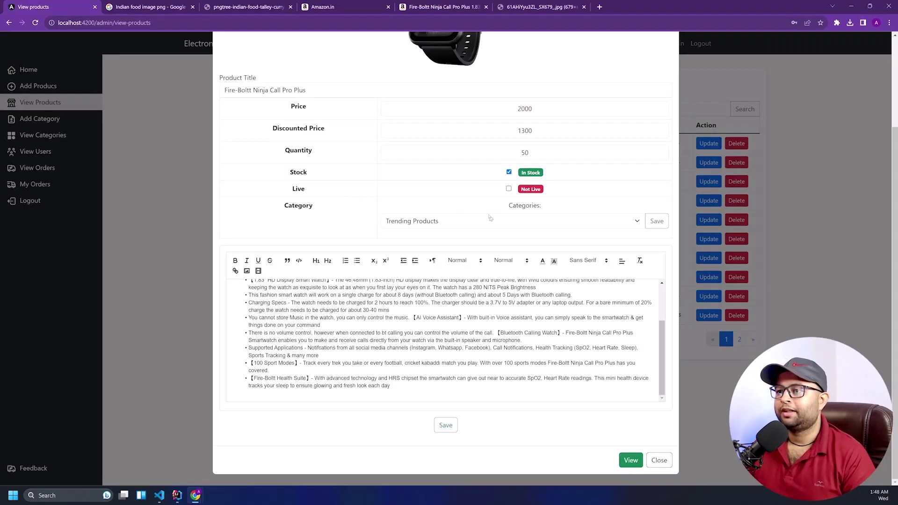
pyautogui.scroll(1, 433, 229)
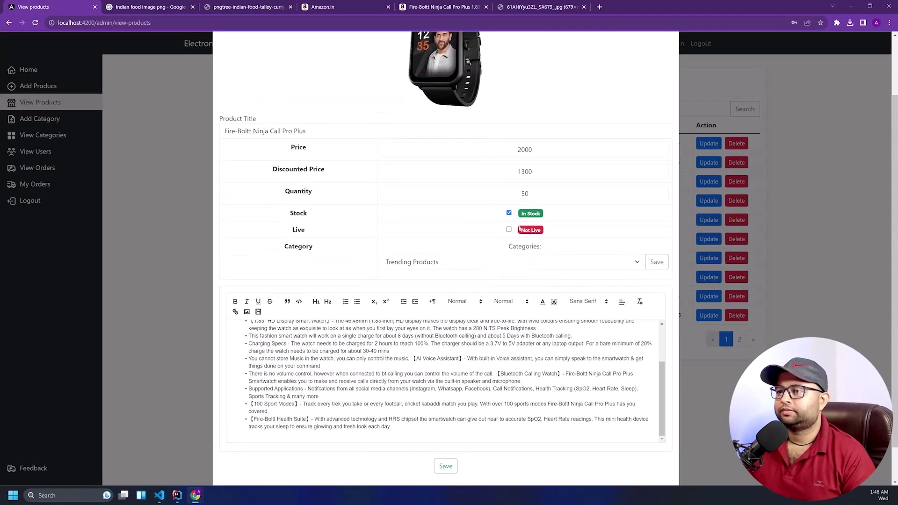
pyautogui.click(513, 230)
pyautogui.click(474, 263)
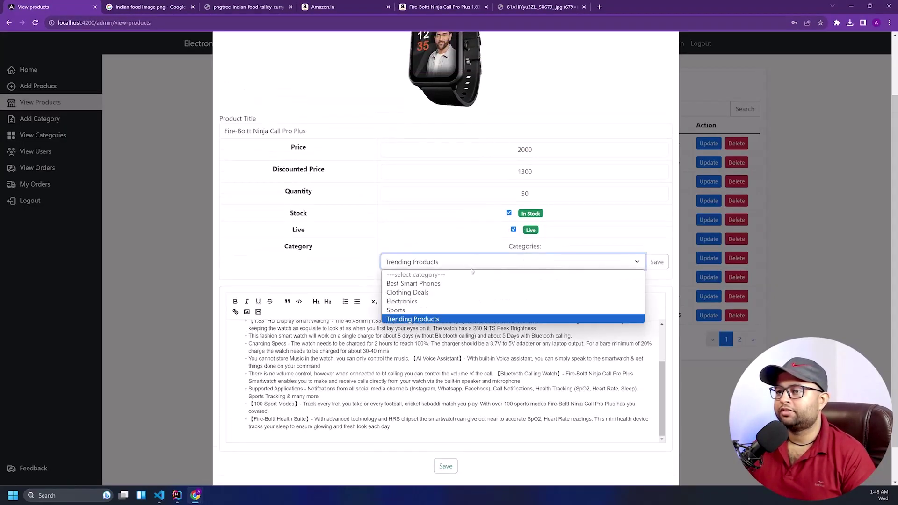
pyautogui.click(525, 295)
pyautogui.click(657, 262)
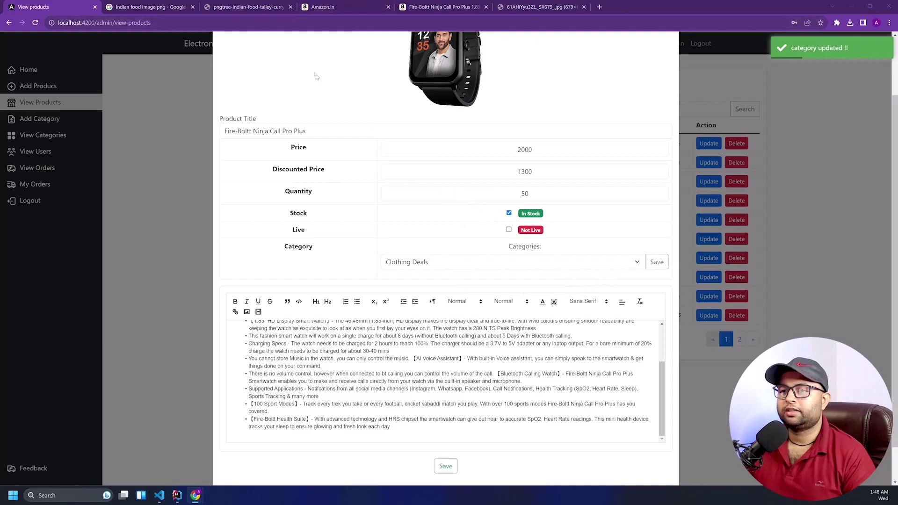
pyautogui.hotkey('alt', 'Tab')
pyautogui.rightClick(188, 134)
pyautogui.click(204, 157)
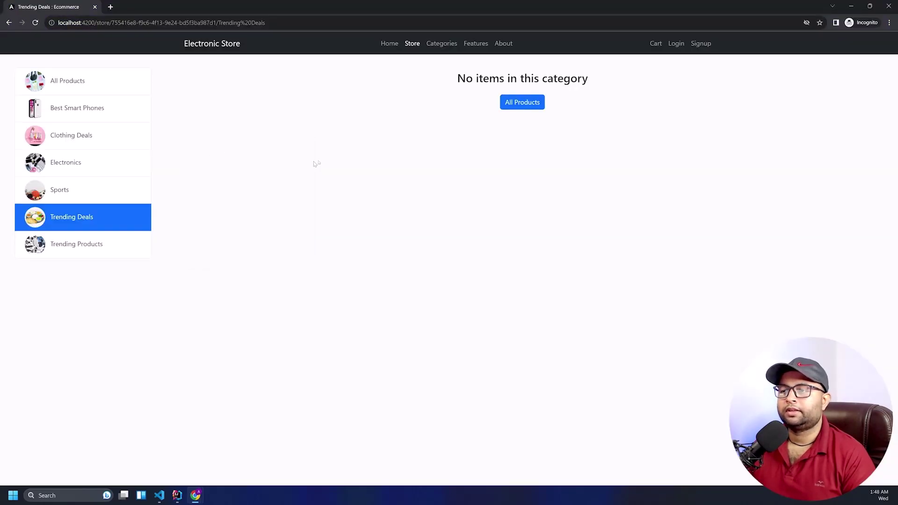
# Tick Live for the watch again and save the product
pyautogui.hotkey('alt', 'Tab')
pyautogui.click(509, 230)
pyautogui.scroll(-1, 396, 165)
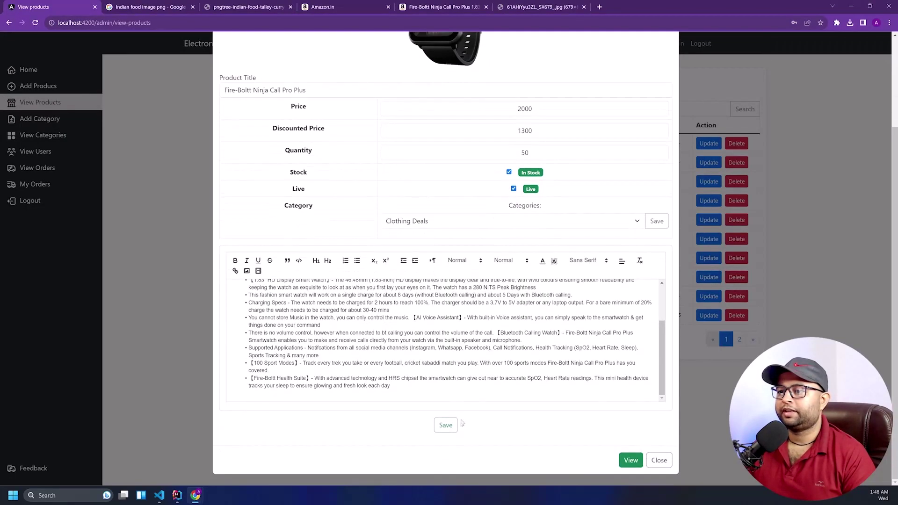
pyautogui.click(445, 425)
# Reload the store and browse Clothing Deals, Trending Deals, Trending Products, then All Products
pyautogui.hotkey('alt', 'Tab')
pyautogui.rightClick(304, 141)
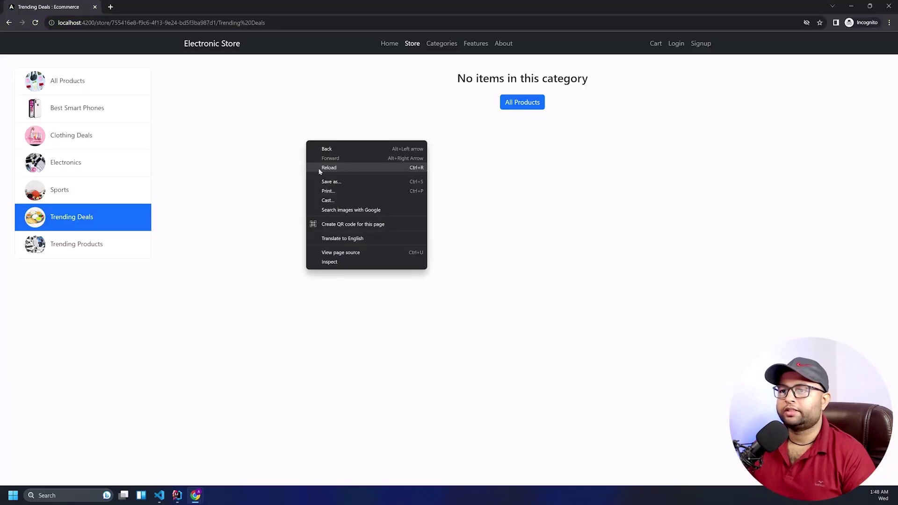
pyautogui.click(320, 166)
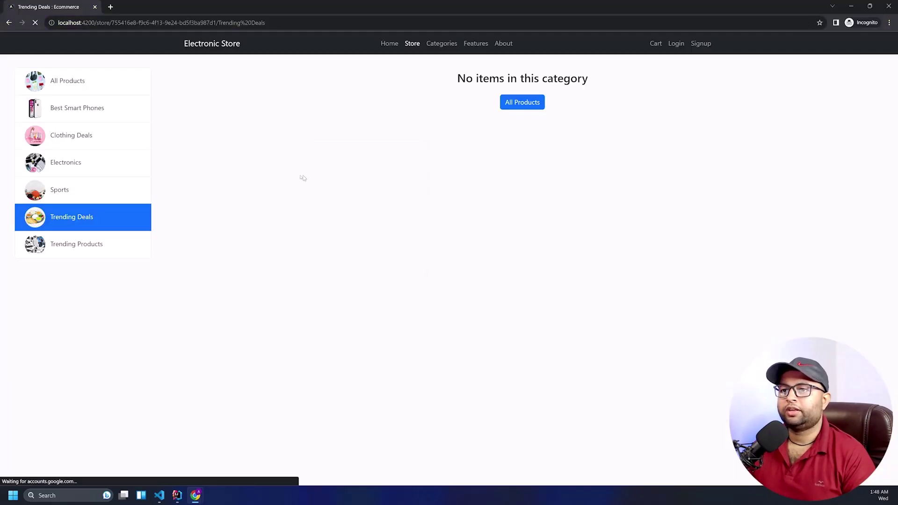
pyautogui.click(76, 146)
pyautogui.click(82, 217)
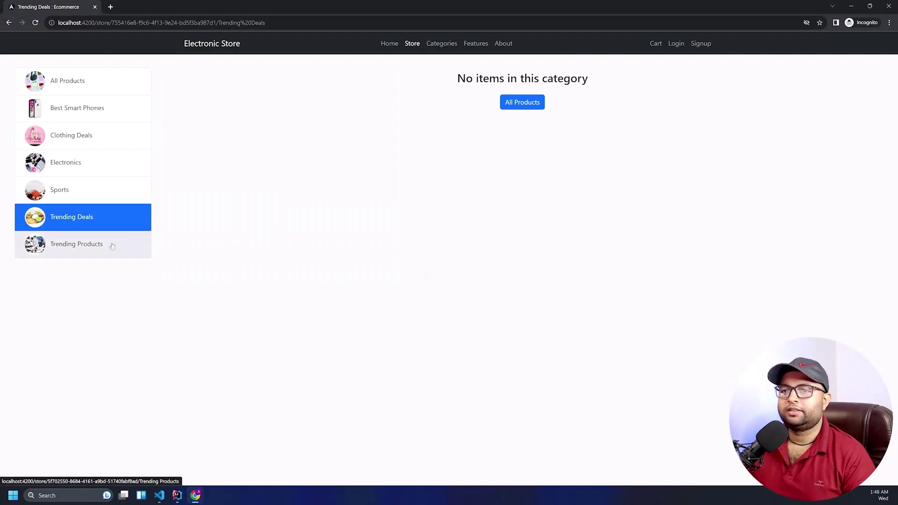
pyautogui.click(112, 245)
pyautogui.click(71, 81)
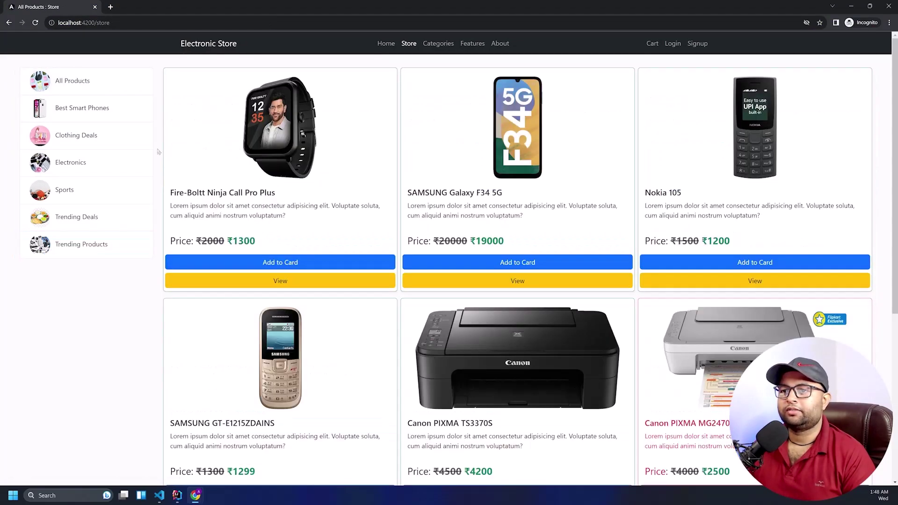
# Open the watch's product page and choose Trending Products from its category list
pyautogui.click(308, 280)
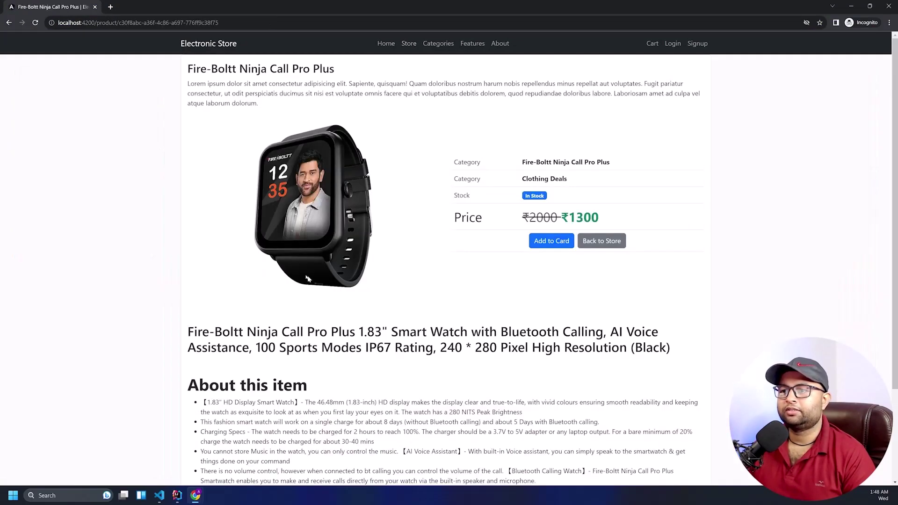
pyautogui.moveTo(521, 181); pyautogui.dragTo(557, 181)
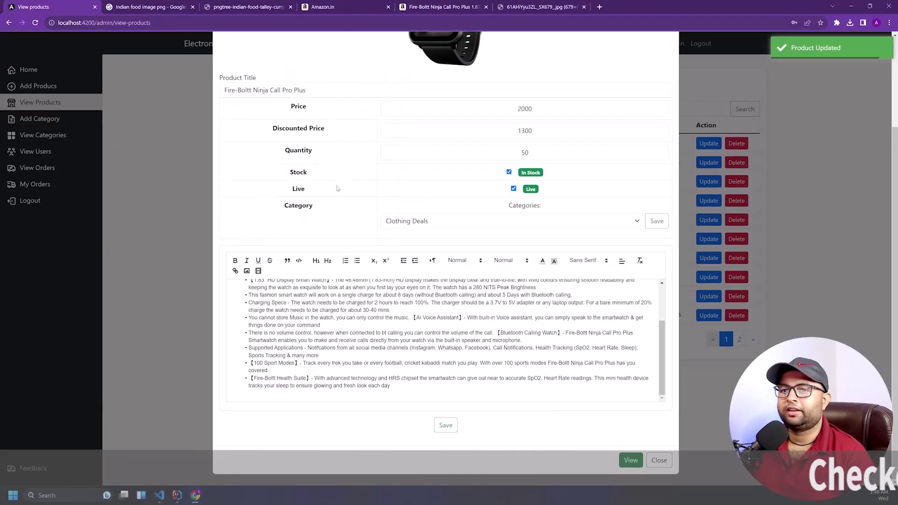
pyautogui.click(412, 222)
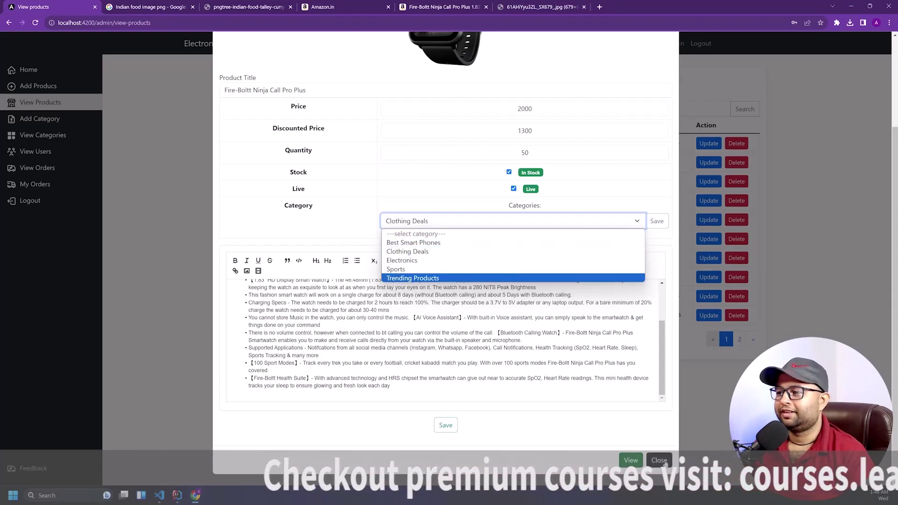
pyautogui.click(412, 278)
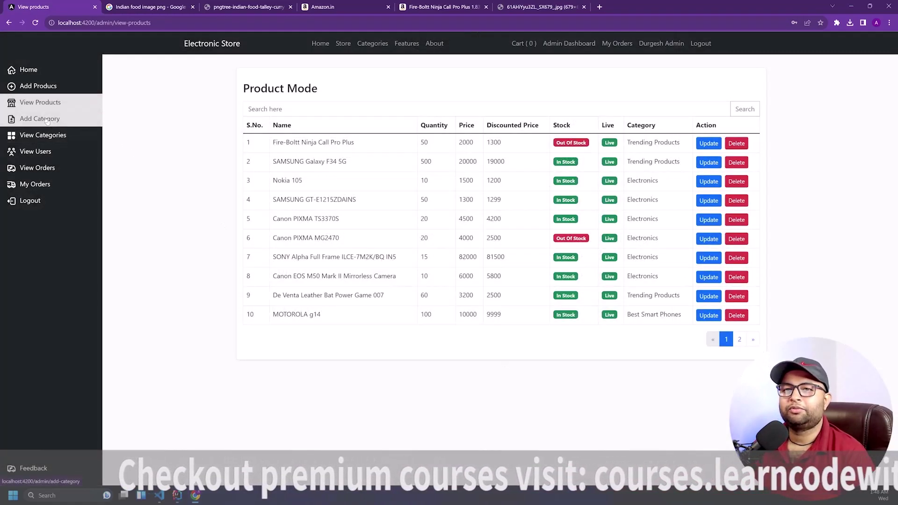
pyautogui.click(48, 134)
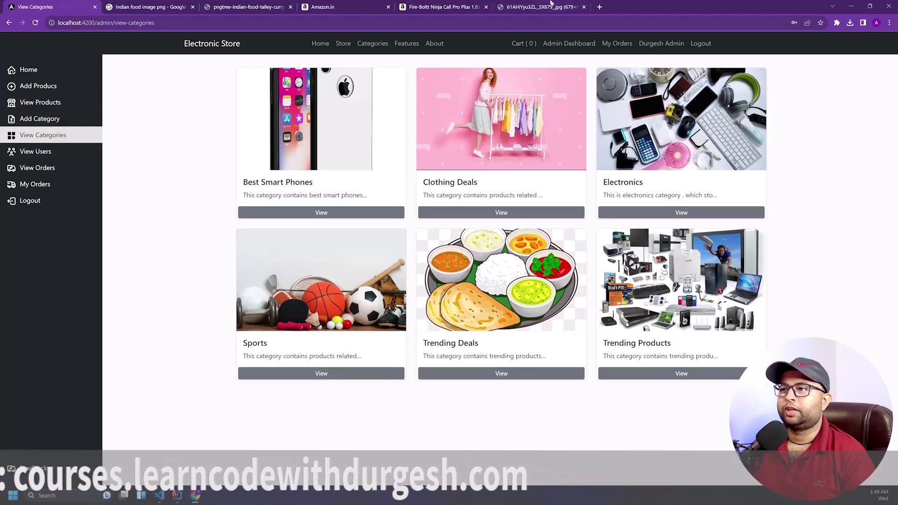
# Reload the customer store and browse the Trending Deals and Clothing Deals categories
pyautogui.click(437, 6)
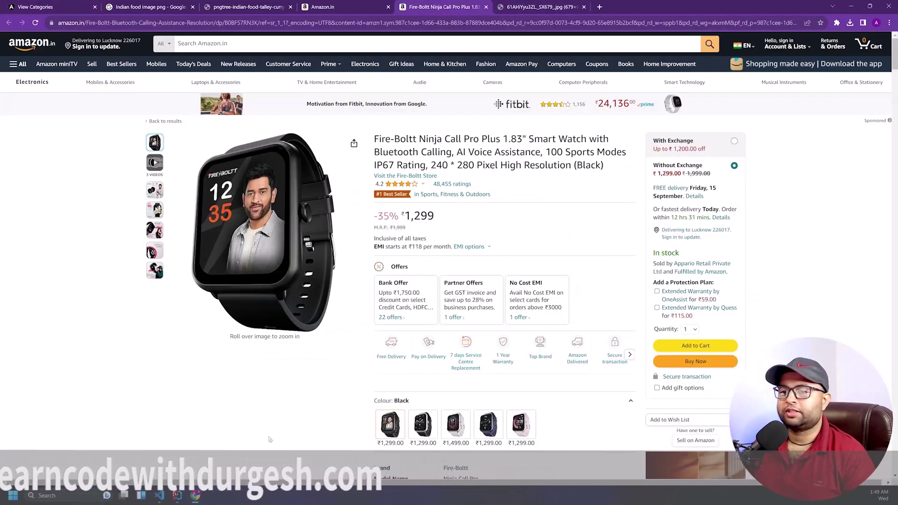
pyautogui.moveTo(201, 497)
pyautogui.click(233, 440)
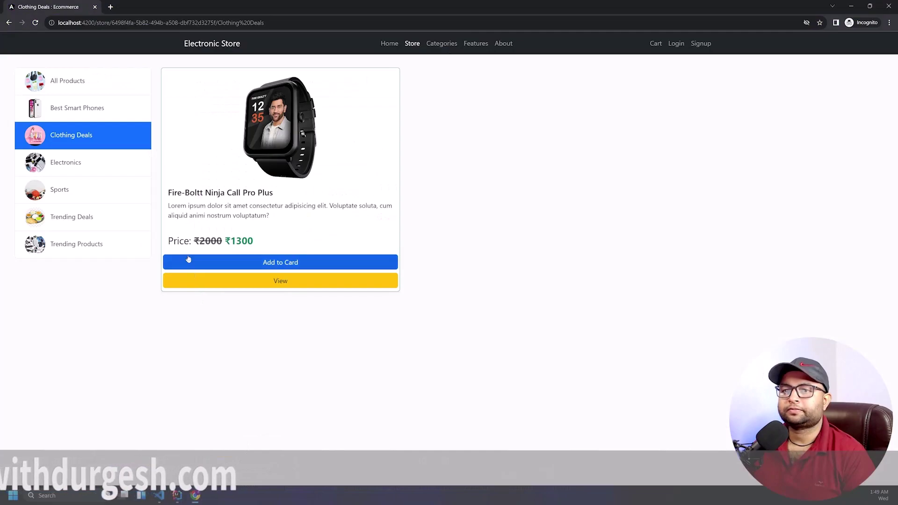
pyautogui.rightClick(76, 276)
pyautogui.click(99, 302)
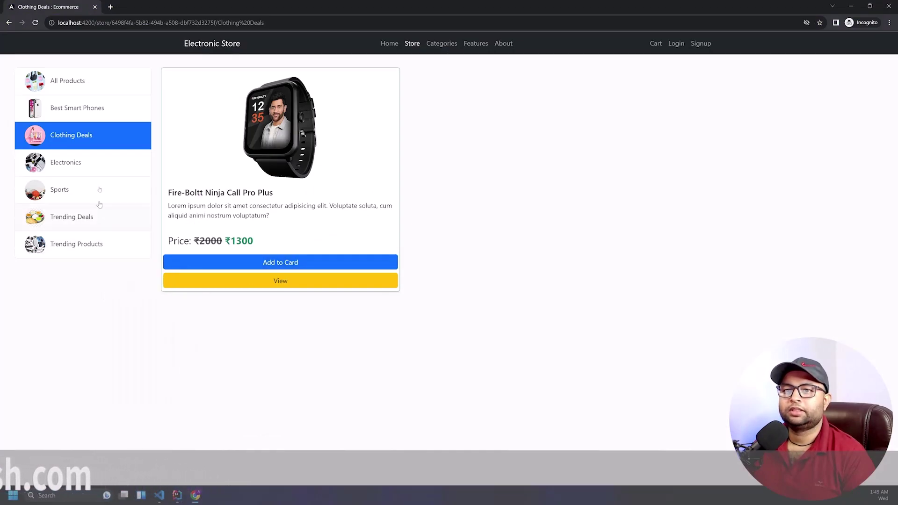
pyautogui.click(78, 215)
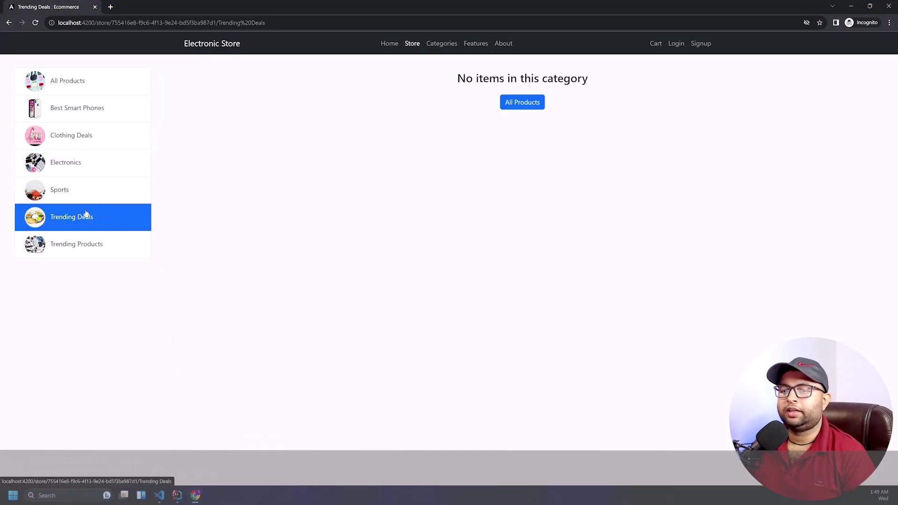
pyautogui.click(133, 140)
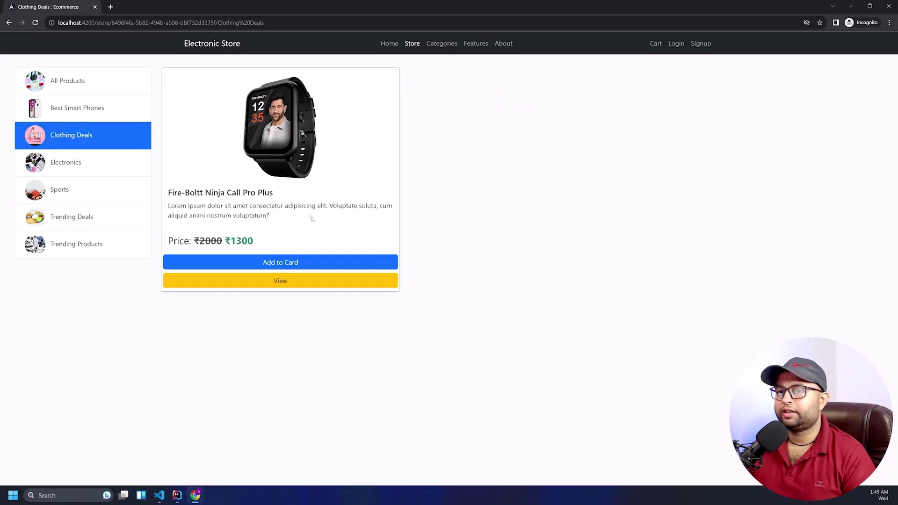
pyautogui.click(98, 217)
# Close the pngtree, Amazon, product image and Google image search tabs in the admin browser
pyautogui.moveTo(196, 495)
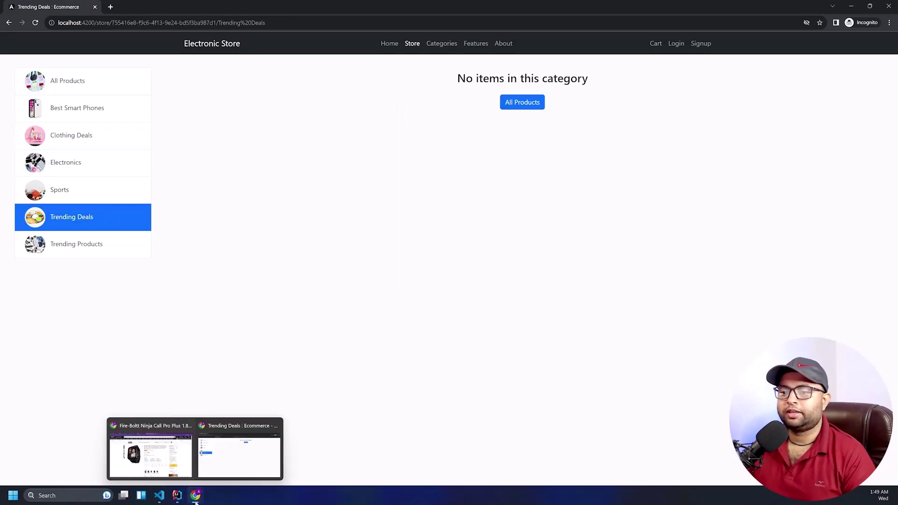
pyautogui.click(159, 446)
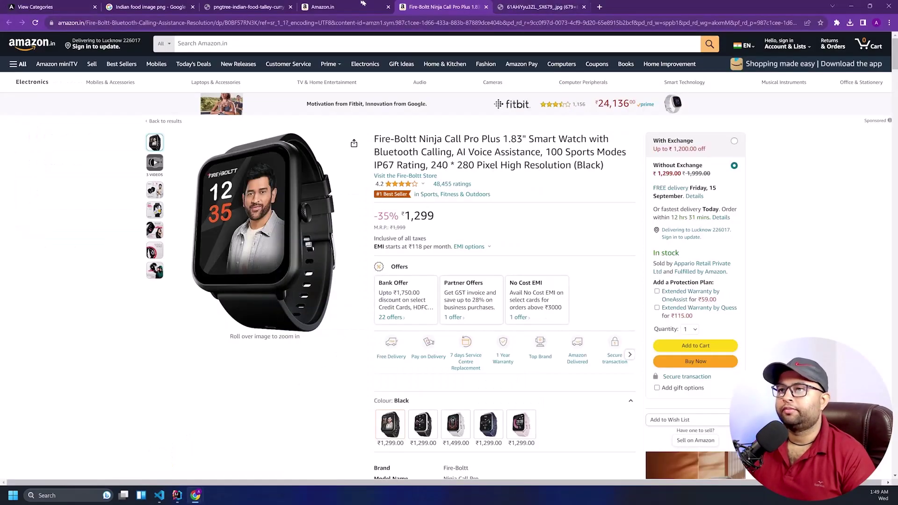
pyautogui.click(346, 6)
pyautogui.click(272, 7)
pyautogui.click(245, 23)
pyautogui.hotkey('ctrl', 'shift', 'Tab')
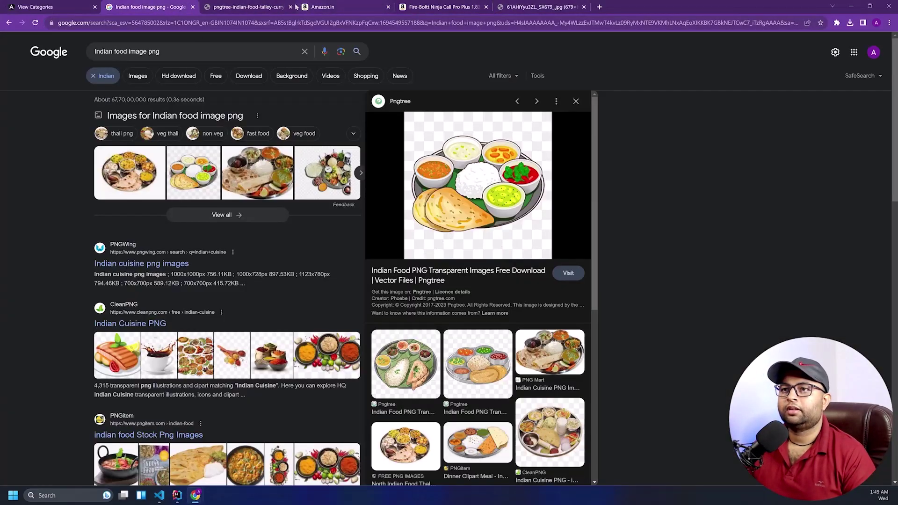
pyautogui.click(290, 7)
pyautogui.click(291, 6)
pyautogui.click(291, 6)
pyautogui.click(291, 6)
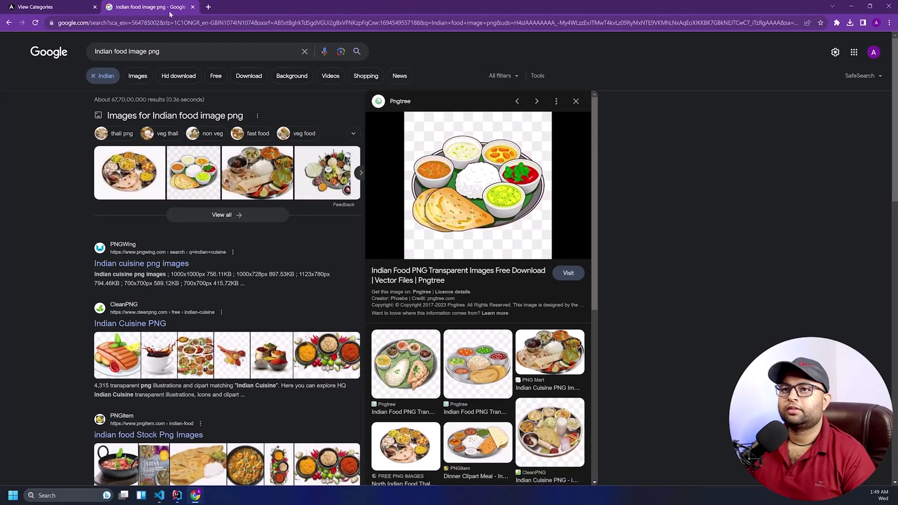
pyautogui.click(193, 7)
# Open the admin product list from the sidebar
pyautogui.rightClick(228, 122)
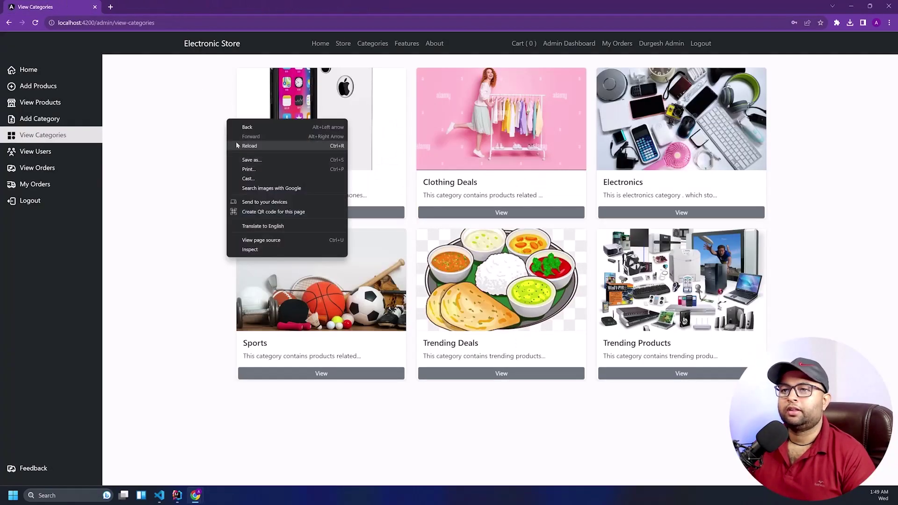
pyautogui.press('Escape')
pyautogui.click(79, 116)
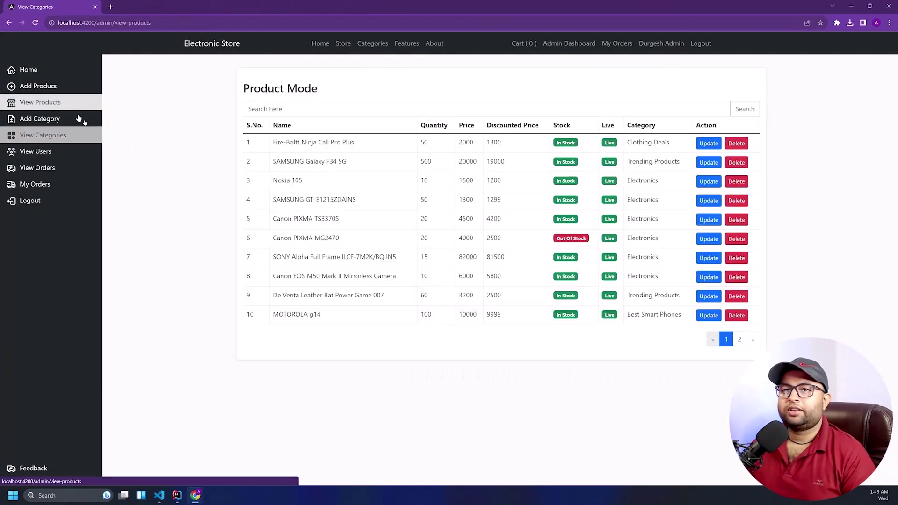
# Change the Fire-Boltt watch's category to Trending Deals and save the product
pyautogui.rightClick(221, 145)
pyautogui.press('Escape')
pyautogui.click(317, 149)
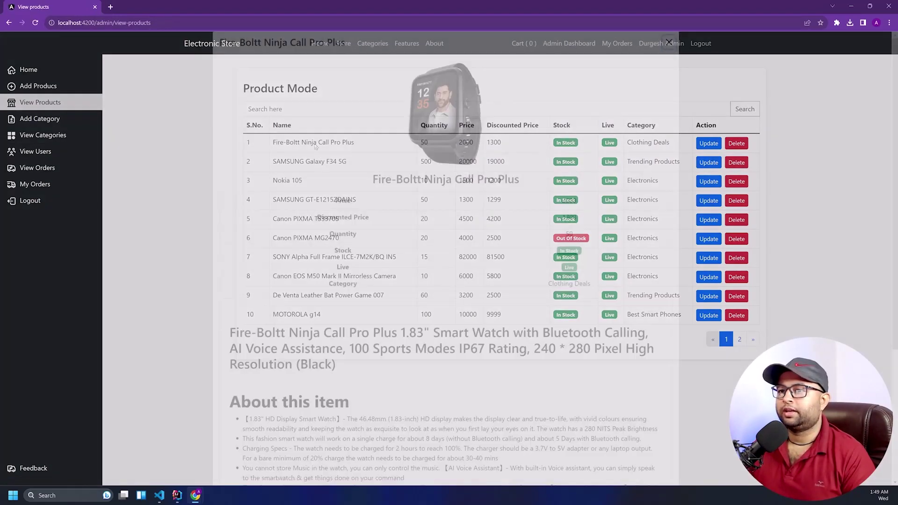
pyautogui.scroll(-4, 317, 150)
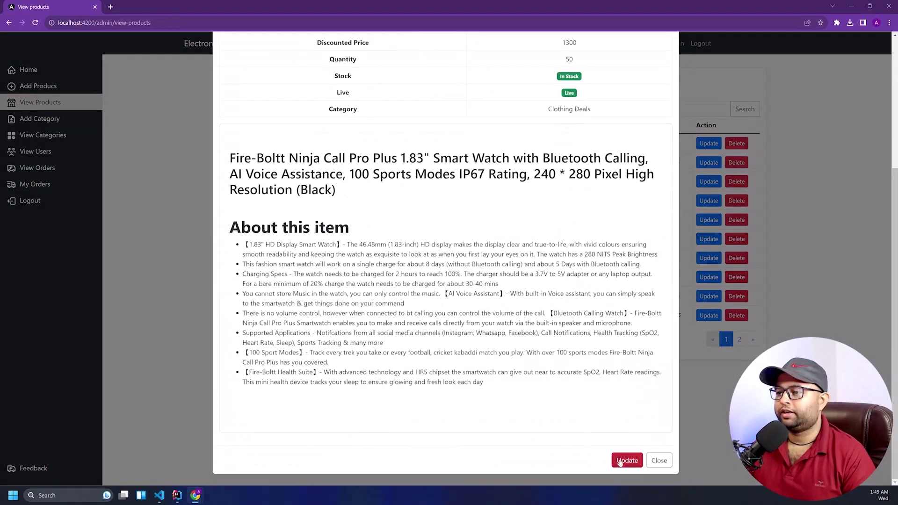
pyautogui.click(628, 460)
pyautogui.click(487, 336)
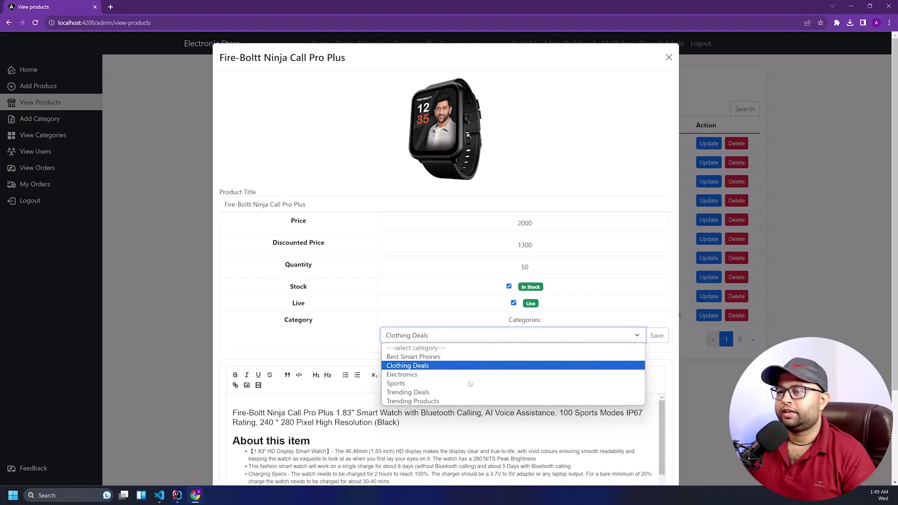
pyautogui.click(453, 392)
pyautogui.click(657, 336)
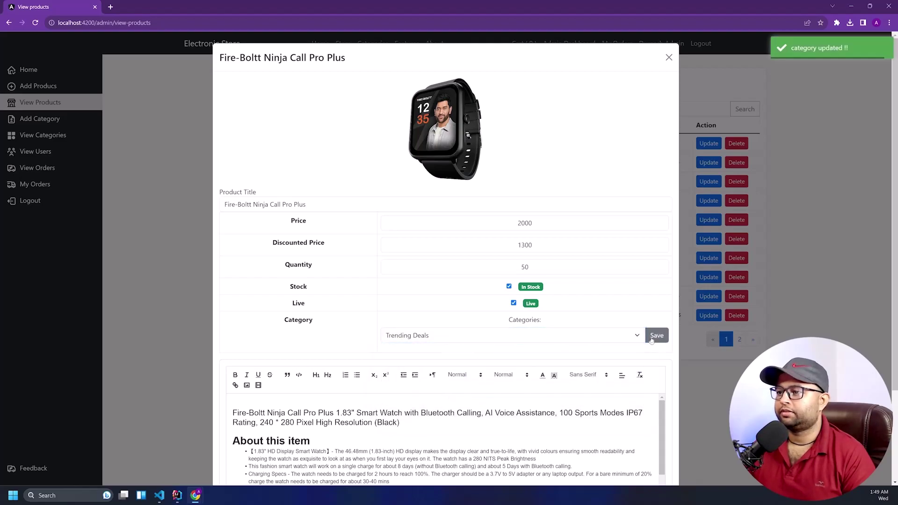
pyautogui.scroll(-4, 655, 346)
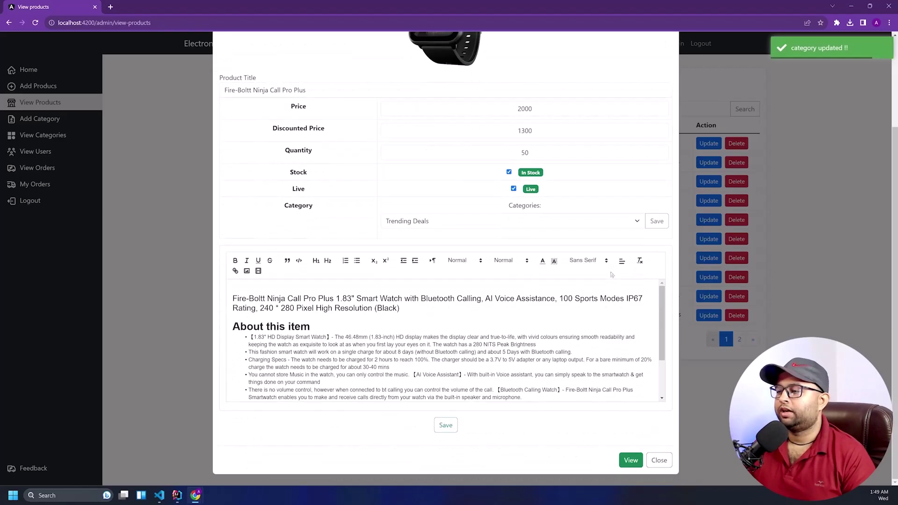
pyautogui.click(446, 425)
pyautogui.click(631, 461)
pyautogui.click(659, 460)
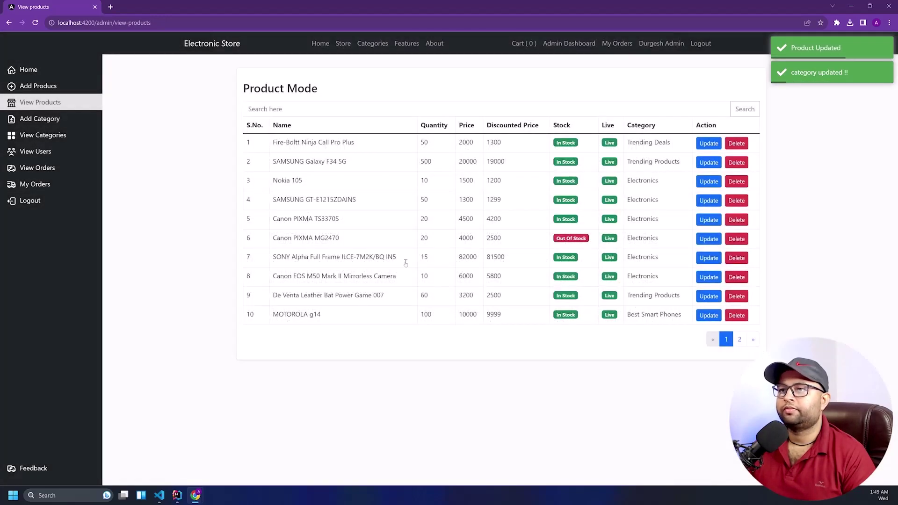
# Reload the customer store, browse Sports, Clothing Deals and Trending Deals, and try carting the watch
pyautogui.hotkey('alt', 'Tab')
pyautogui.rightClick(290, 167)
pyautogui.click(306, 195)
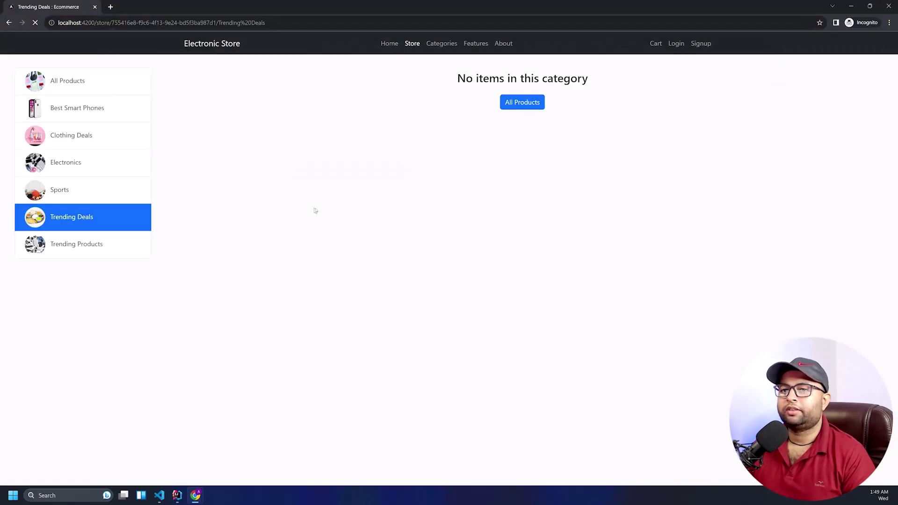
pyautogui.click(123, 193)
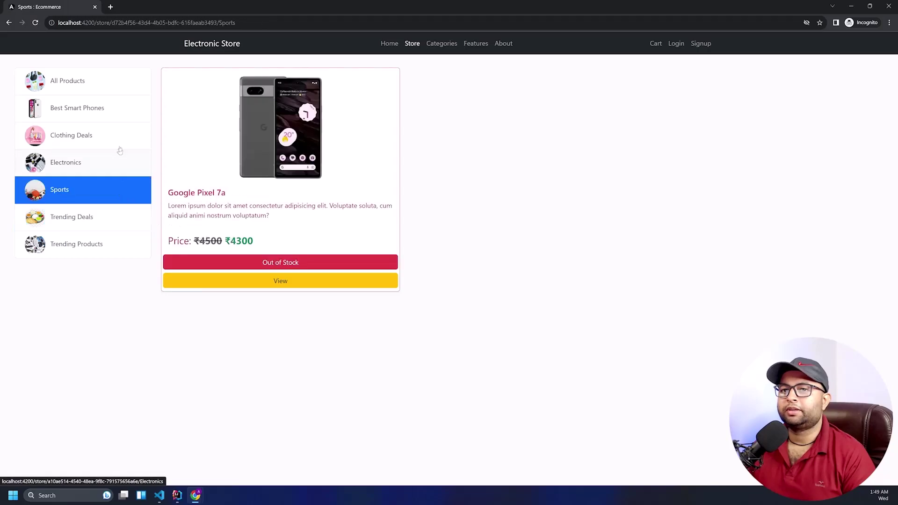
pyautogui.click(117, 135)
pyautogui.click(105, 229)
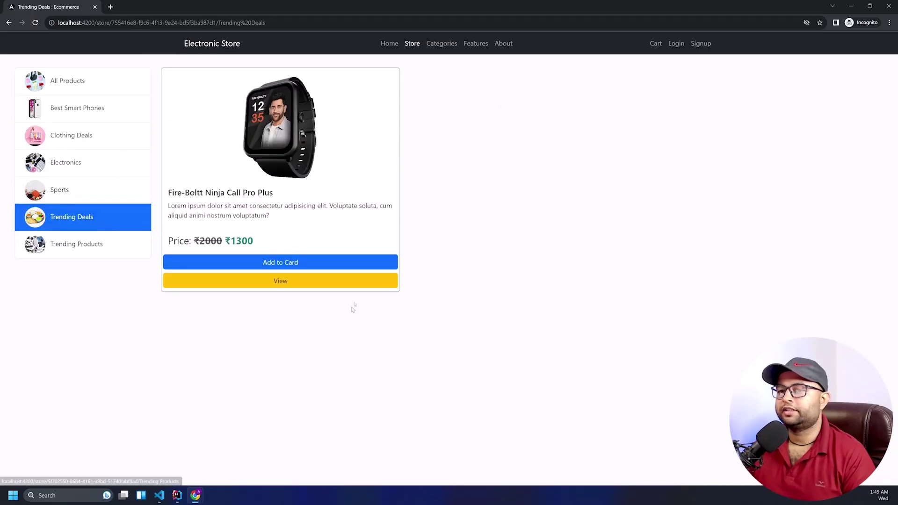
pyautogui.click(289, 281)
pyautogui.click(549, 242)
pyautogui.hotkey('alt', 'Tab')
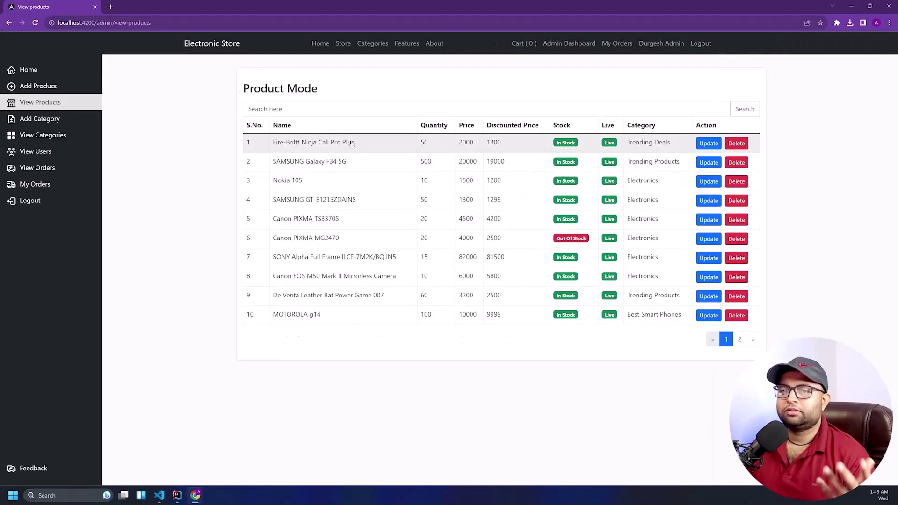
# Open the Fire-Boltt Ninja Call Pro Plus update form and check its price and quantity fields
pyautogui.click(395, 145)
pyautogui.scroll(-4, 460, 186)
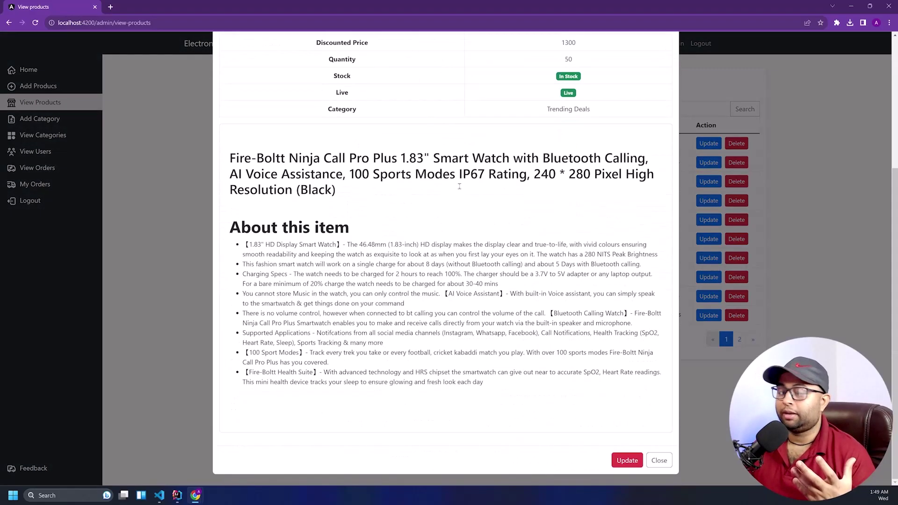
pyautogui.click(629, 460)
pyautogui.click(534, 245)
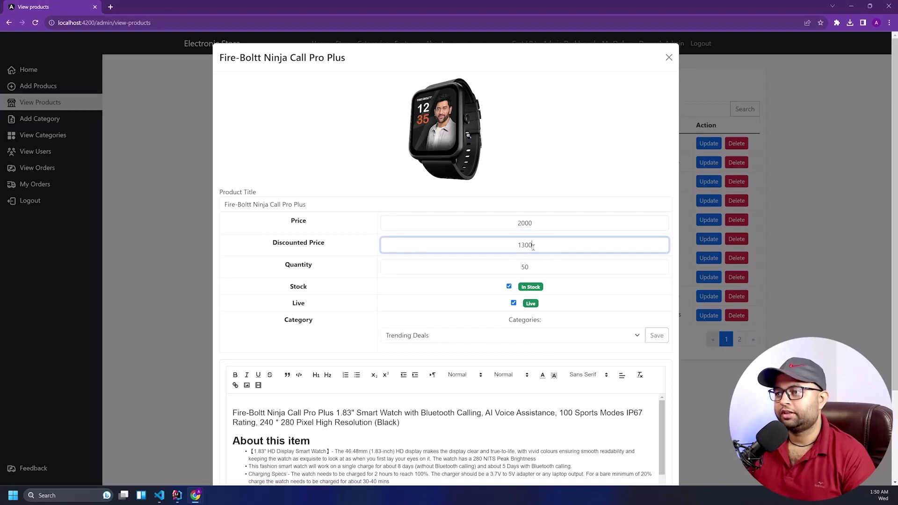
pyautogui.click(538, 269)
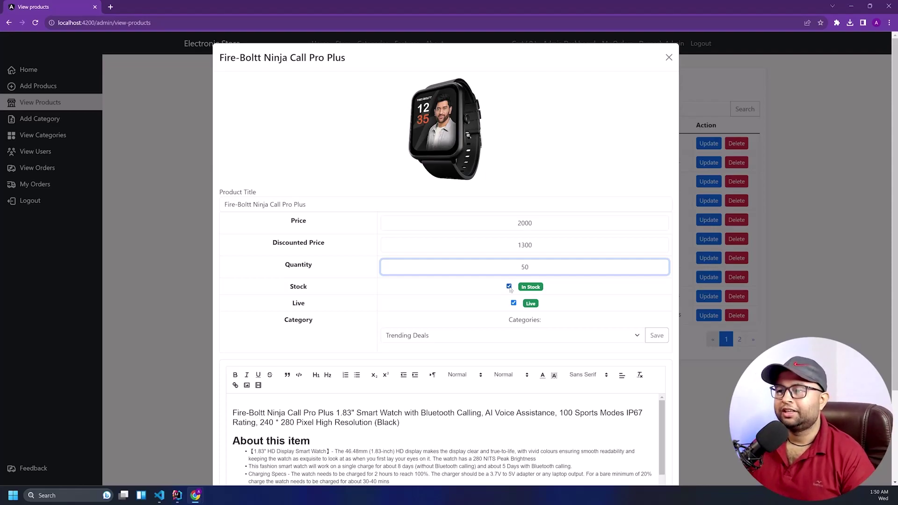
# Leave the category as Trending Deals, look through the description, and close without saving
pyautogui.click(528, 338)
pyautogui.click(525, 337)
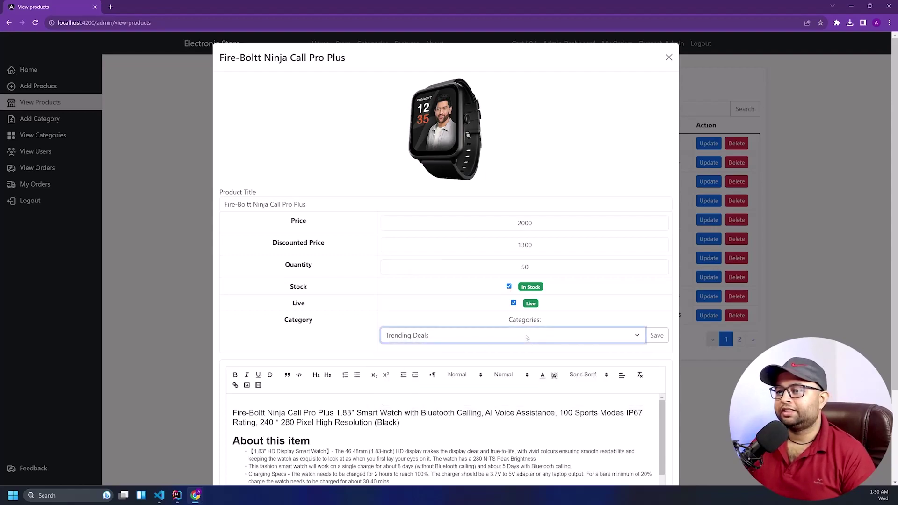
pyautogui.scroll(-3, 526, 337)
pyautogui.click(440, 332)
pyautogui.scroll(-3, 440, 333)
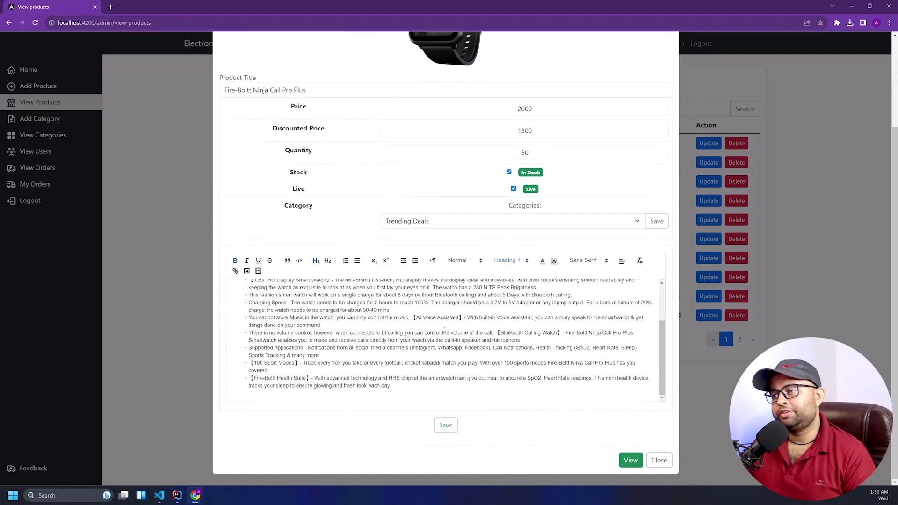
pyautogui.scroll(3, 585, 393)
pyautogui.click(665, 461)
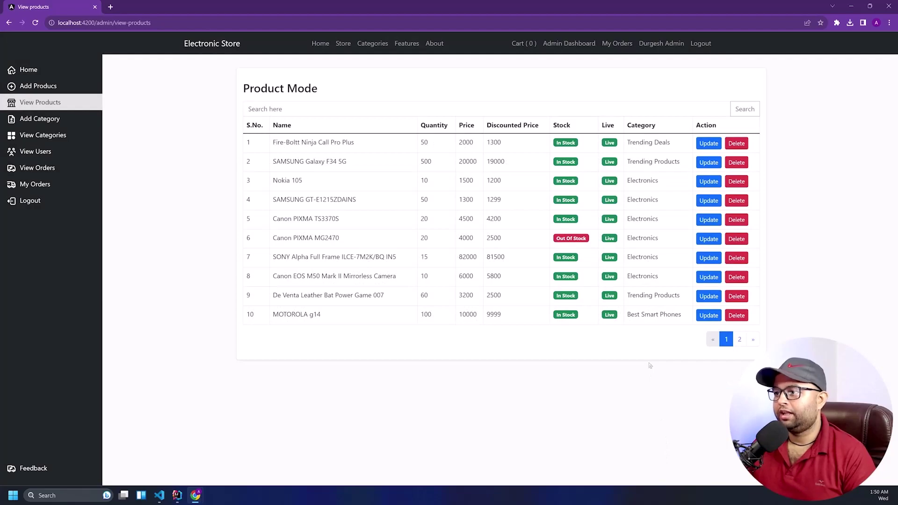
# Delete the Fire-Boltt Ninja Call Pro Plus, then confirm the customer store's Trending Deals is empty
pyautogui.click(742, 146)
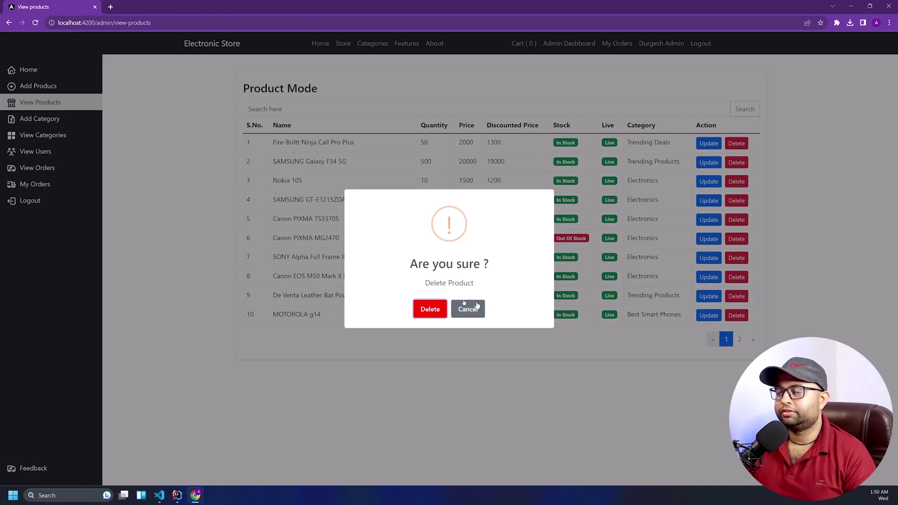
pyautogui.click(430, 311)
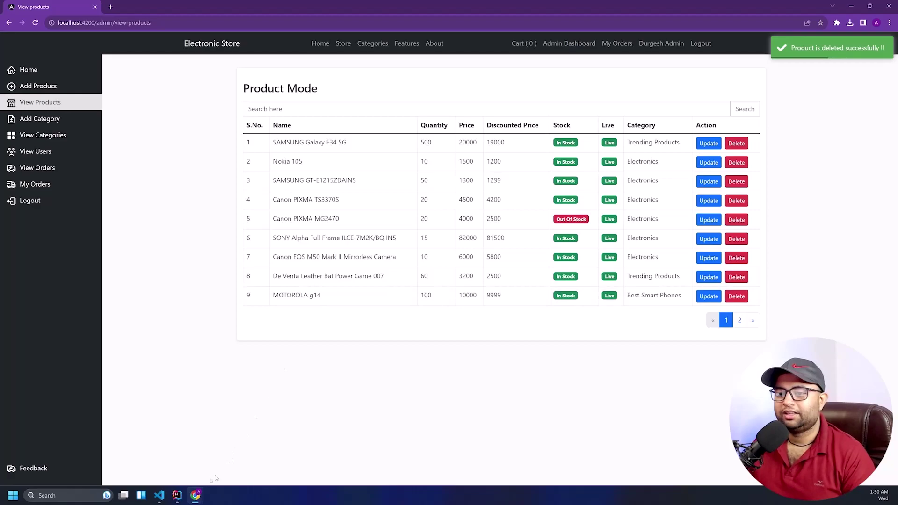
pyautogui.moveTo(195, 495)
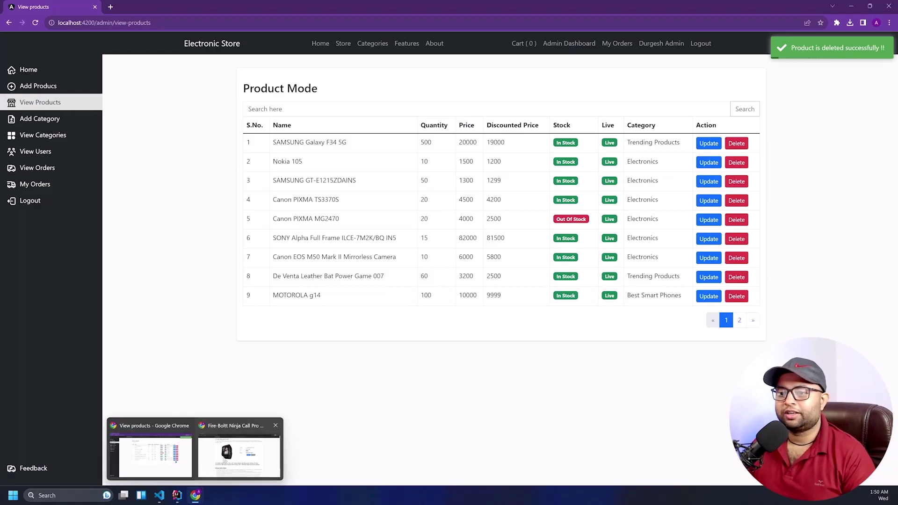
pyautogui.click(257, 450)
pyautogui.rightClick(226, 238)
pyautogui.click(247, 263)
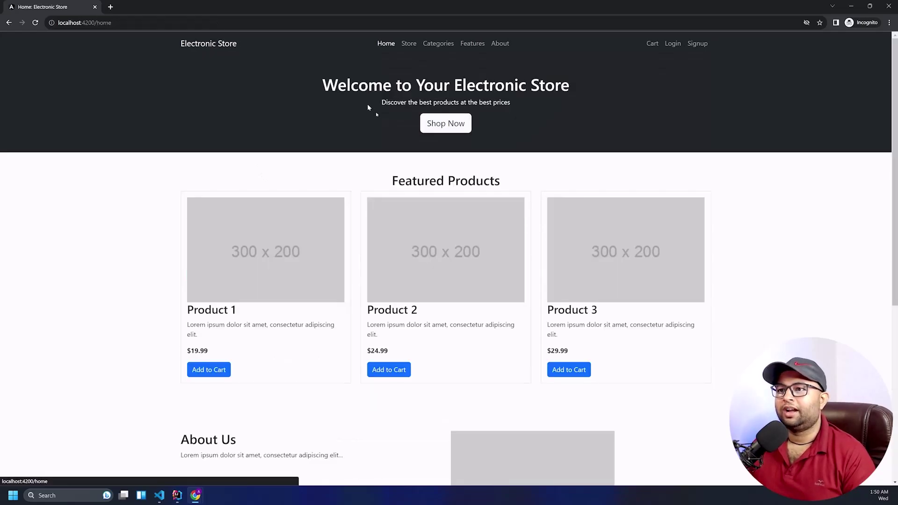
pyautogui.click(411, 43)
pyautogui.click(81, 220)
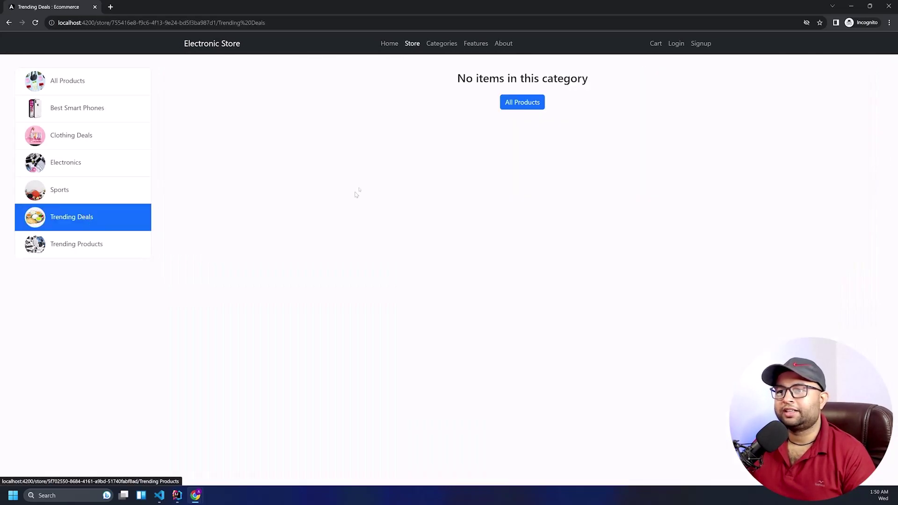
pyautogui.hotkey('alt', 'Tab')
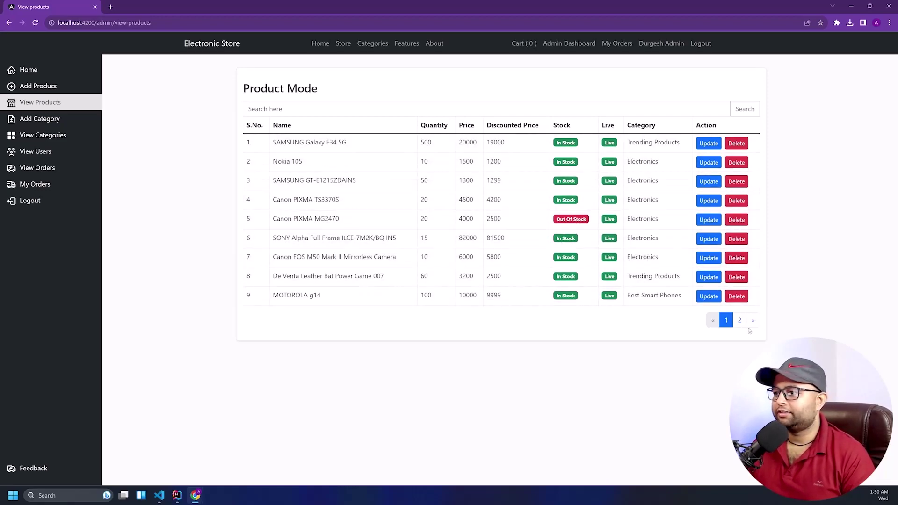
pyautogui.click(740, 320)
pyautogui.click(724, 167)
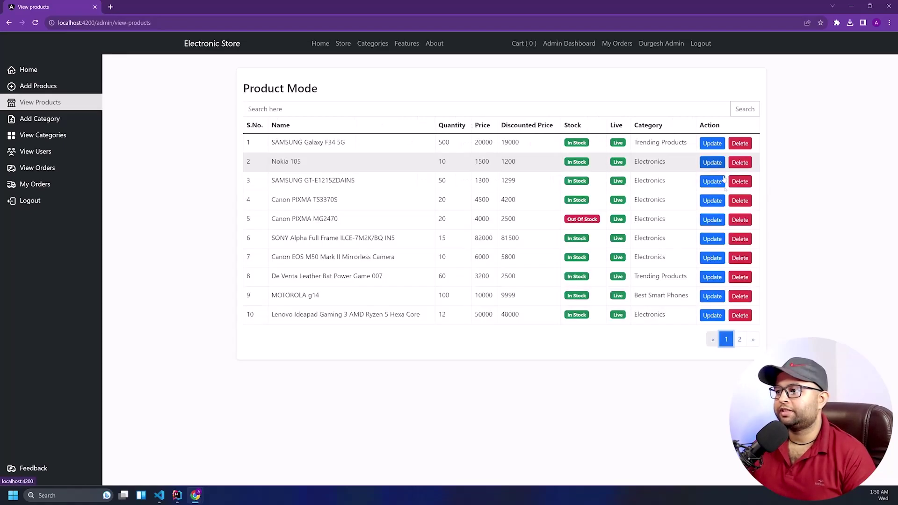
pyautogui.click(753, 340)
pyautogui.click(724, 167)
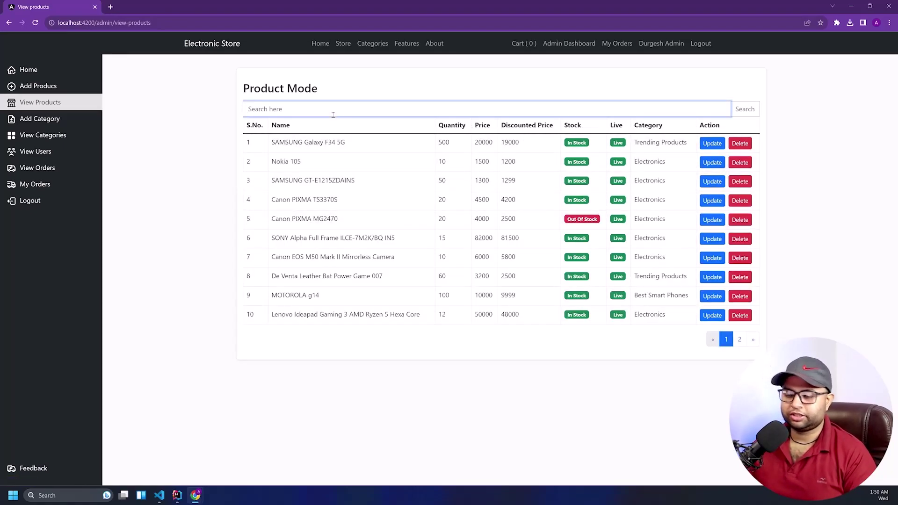
pyautogui.write('Nokia')
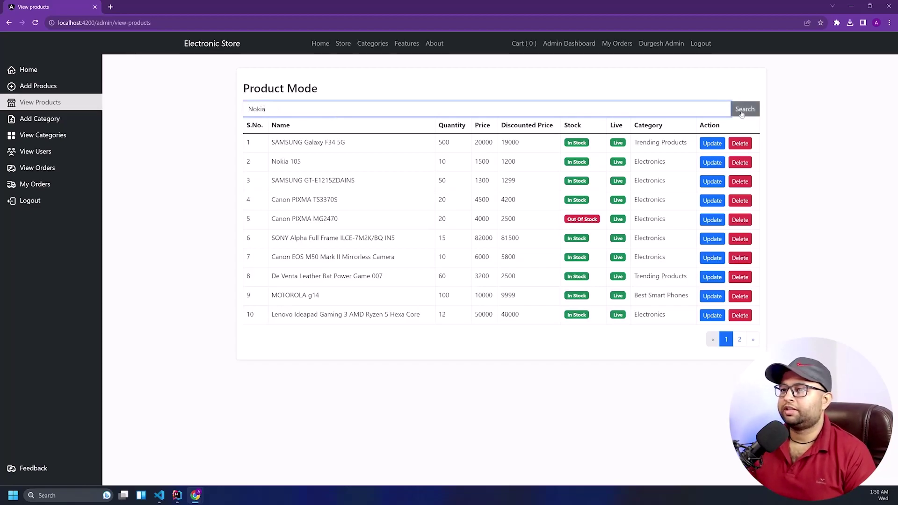
pyautogui.click(744, 109)
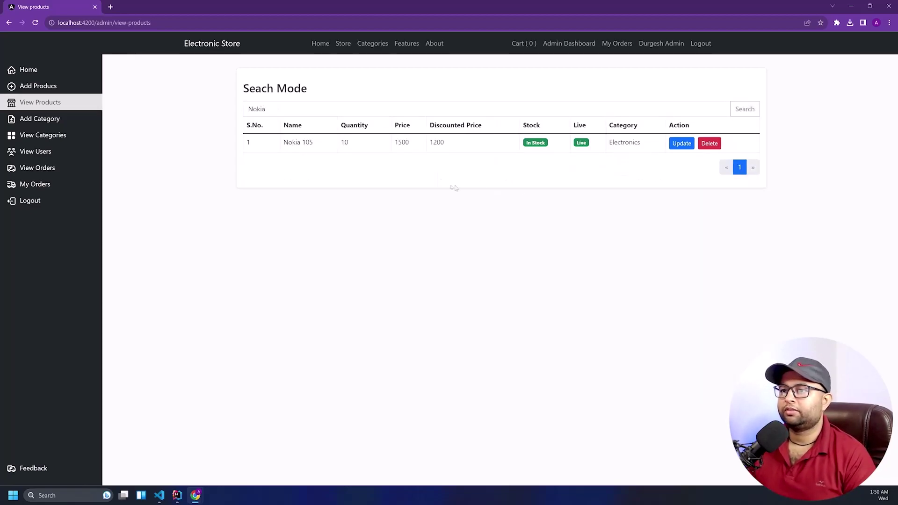
pyautogui.click(305, 140)
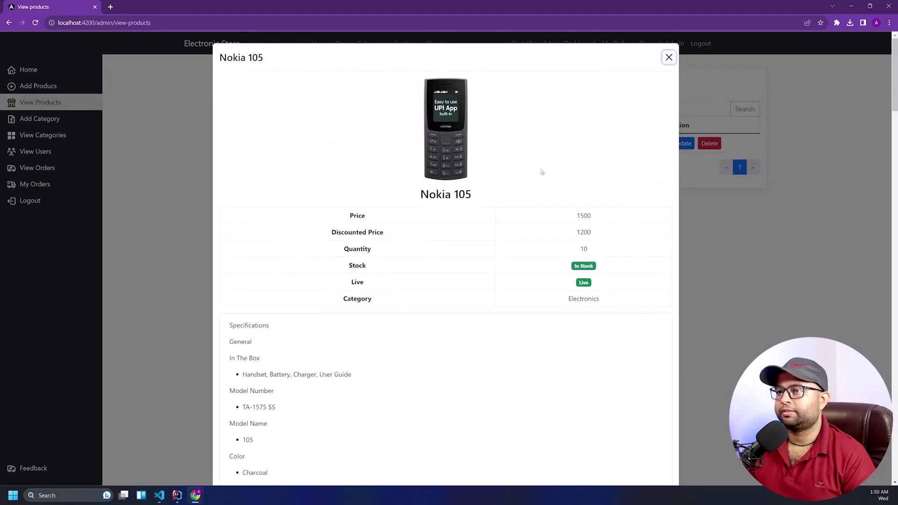
pyautogui.click(668, 58)
pyautogui.click(367, 106)
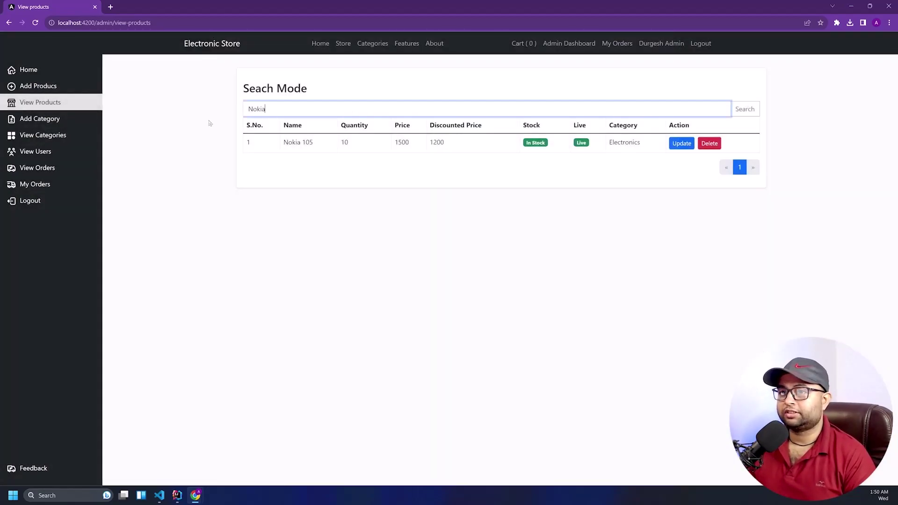
pyautogui.press('BackSpace')
pyautogui.press('BackSpace')
pyautogui.press('BackSpace')
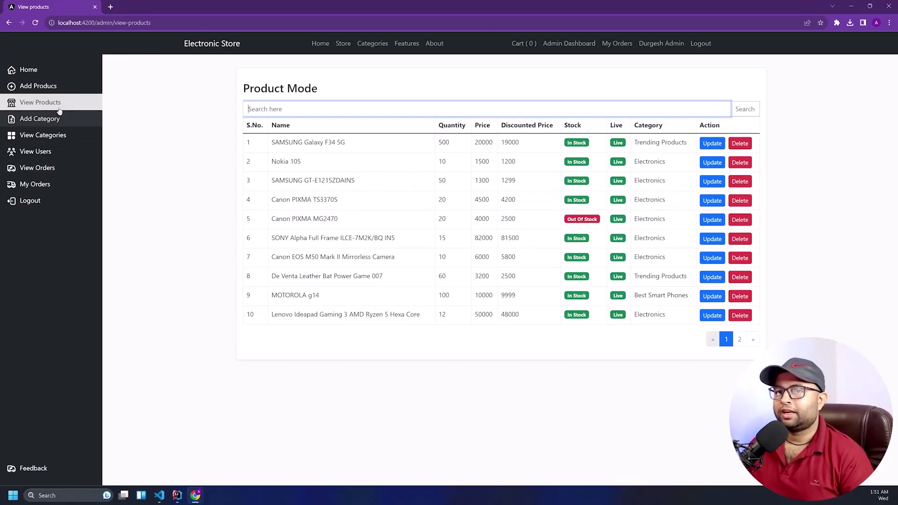
# Open the list of all 16 users and view the first user's information
pyautogui.click(53, 154)
pyautogui.scroll(-8, 370, 176)
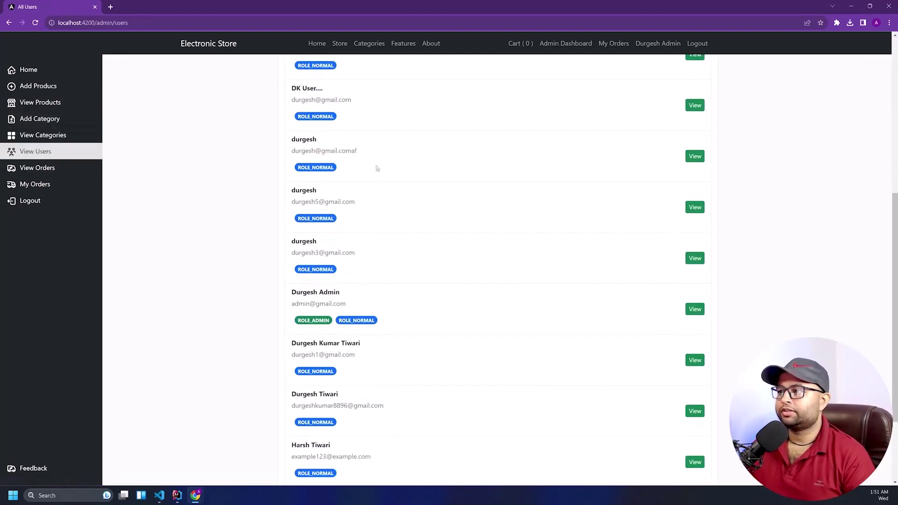
pyautogui.scroll(6, 377, 169)
pyautogui.scroll(1, 375, 168)
pyautogui.click(363, 108)
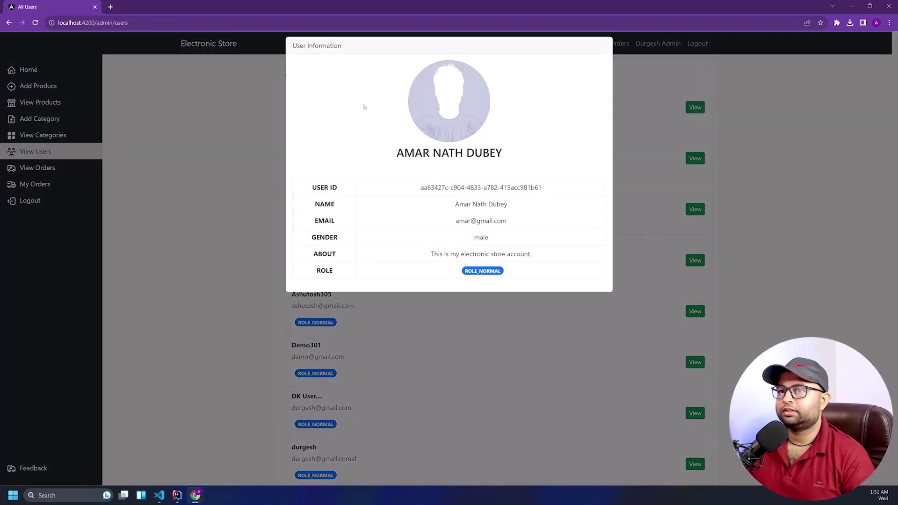
pyautogui.click(227, 209)
# View and close the details of the demo account, the second user and the fourth user
pyautogui.scroll(-5, 354, 207)
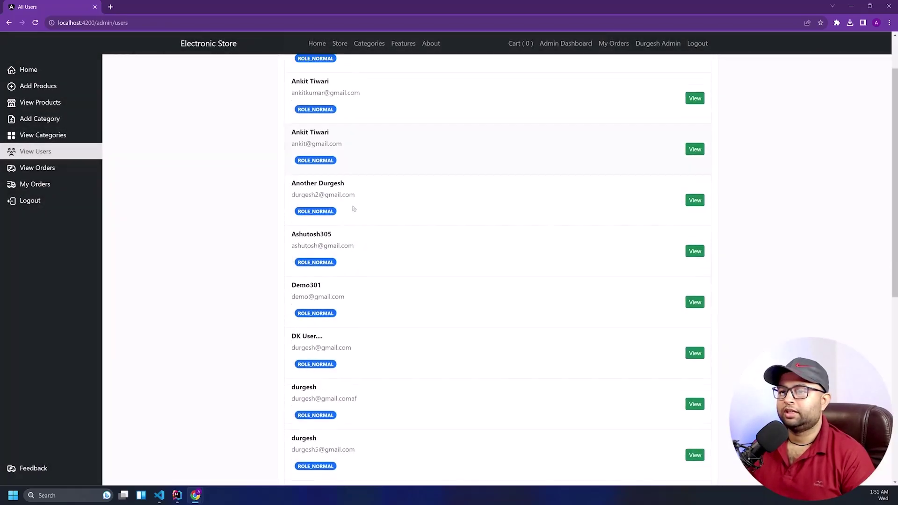
pyautogui.scroll(-4, 356, 205)
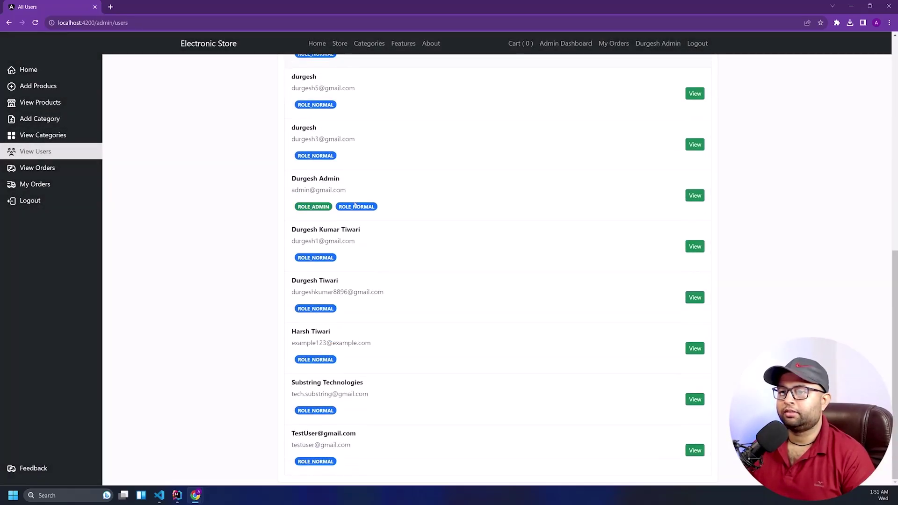
pyautogui.scroll(2, 340, 254)
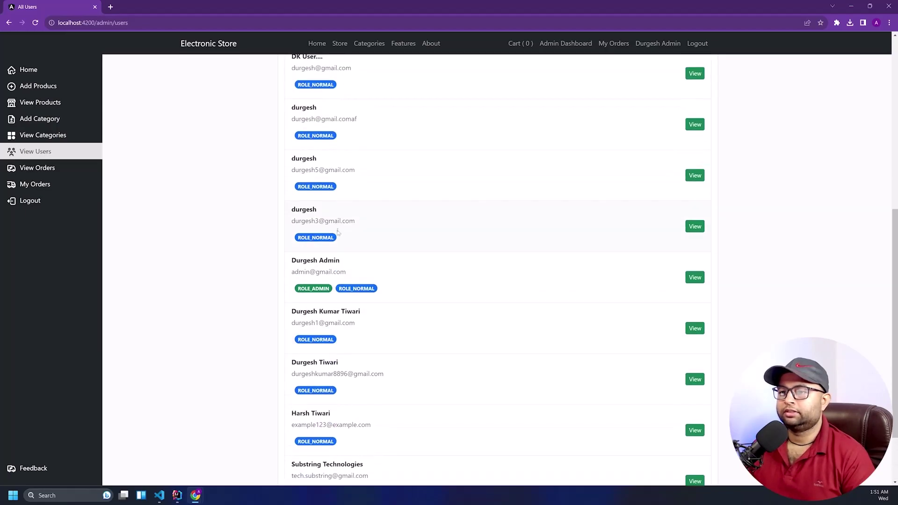
pyautogui.scroll(3, 335, 226)
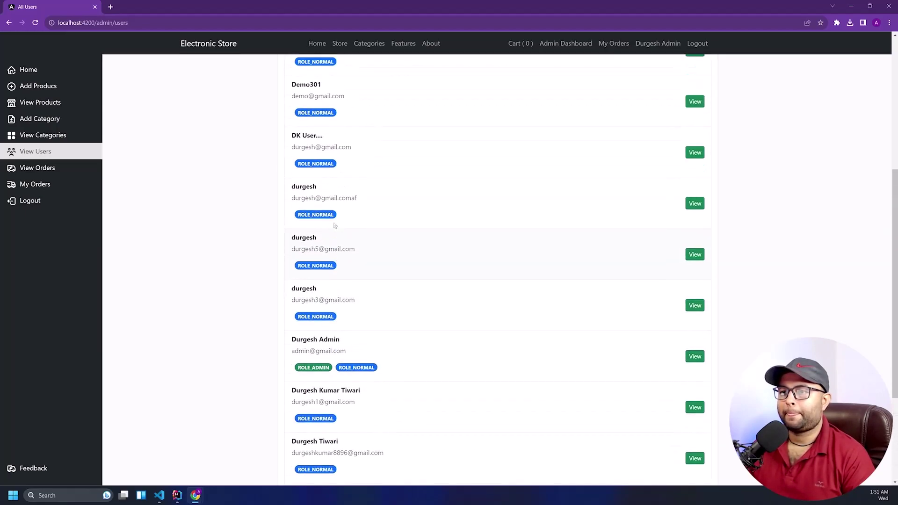
pyautogui.click(349, 148)
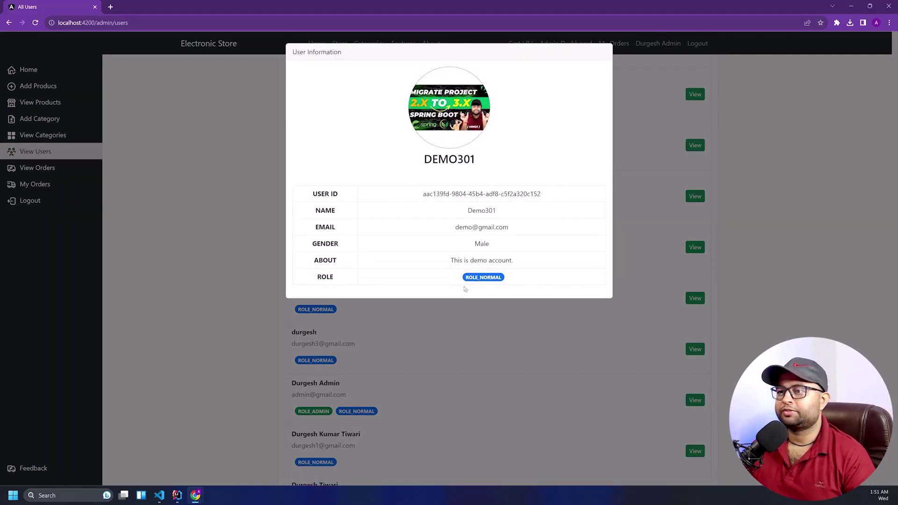
pyautogui.click(478, 322)
pyautogui.scroll(5, 413, 292)
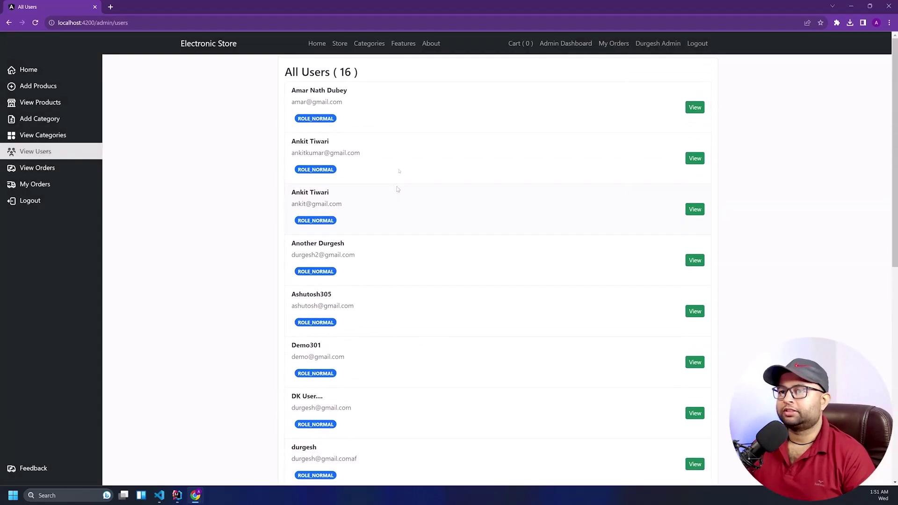
pyautogui.click(397, 173)
pyautogui.click(427, 284)
pyautogui.click(422, 258)
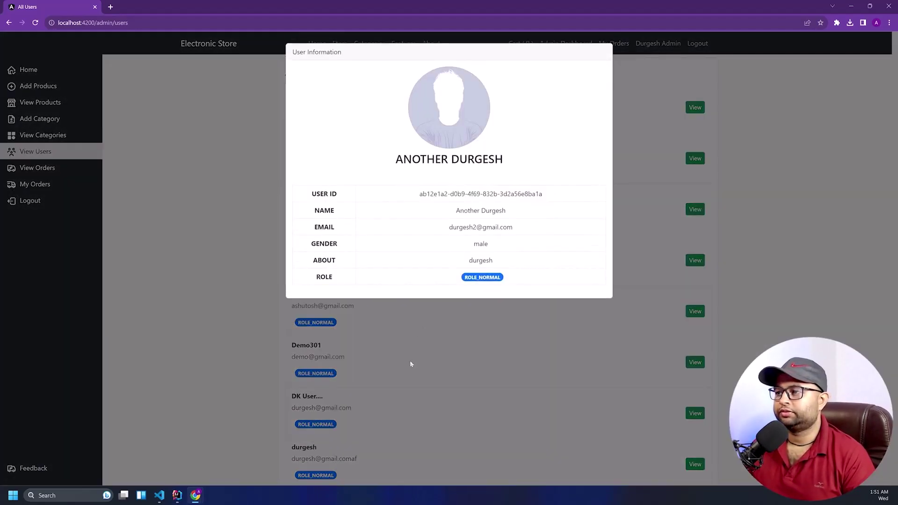
pyautogui.click(410, 360)
pyautogui.click(689, 267)
pyautogui.click(689, 267)
# View the admin account's user information, then open the list of all orders
pyautogui.scroll(-10, 496, 271)
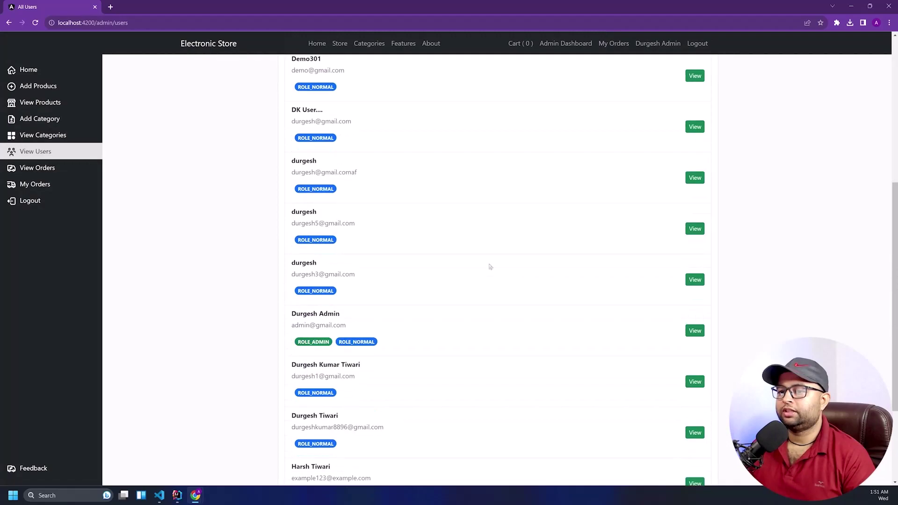
pyautogui.moveTo(346, 180); pyautogui.dragTo(274, 183)
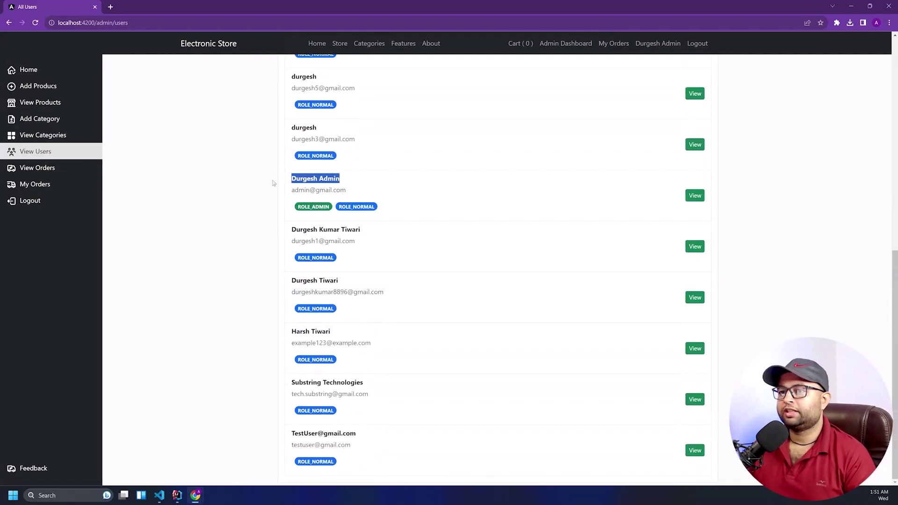
pyautogui.click(305, 216)
pyautogui.click(278, 260)
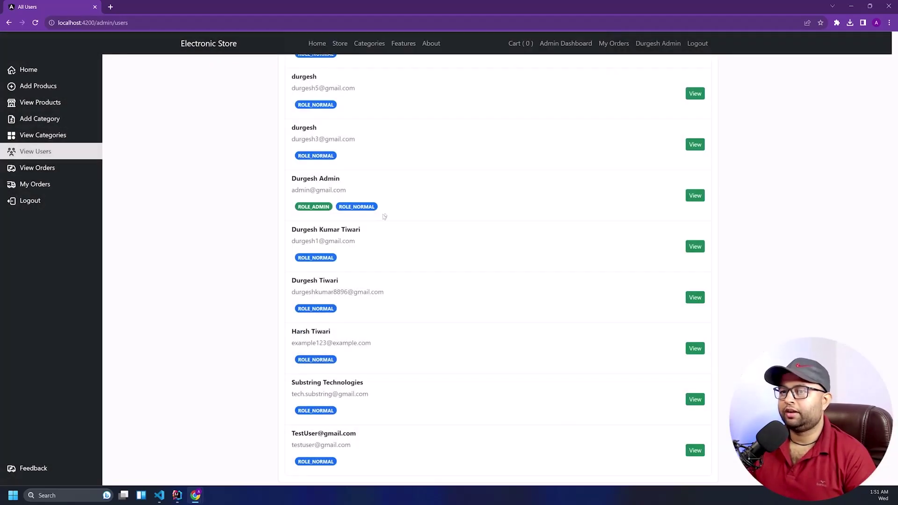
pyautogui.scroll(9, 331, 219)
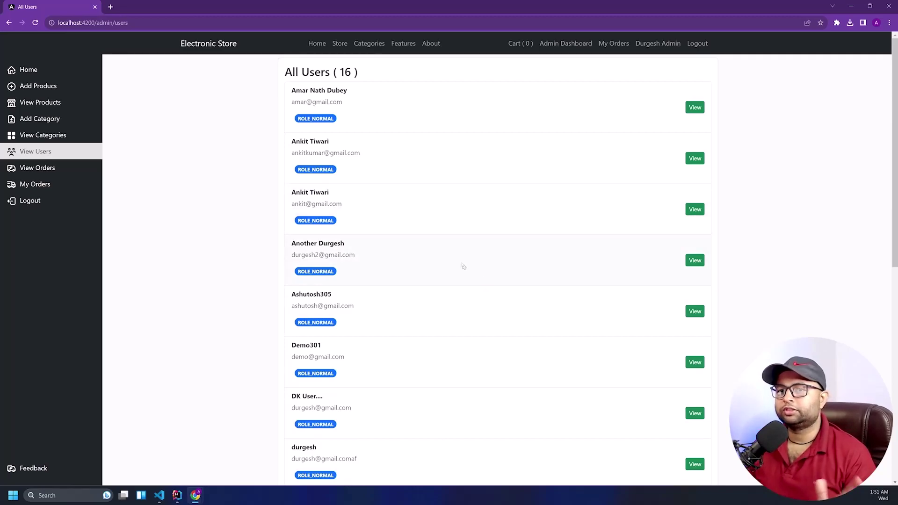
pyautogui.click(65, 167)
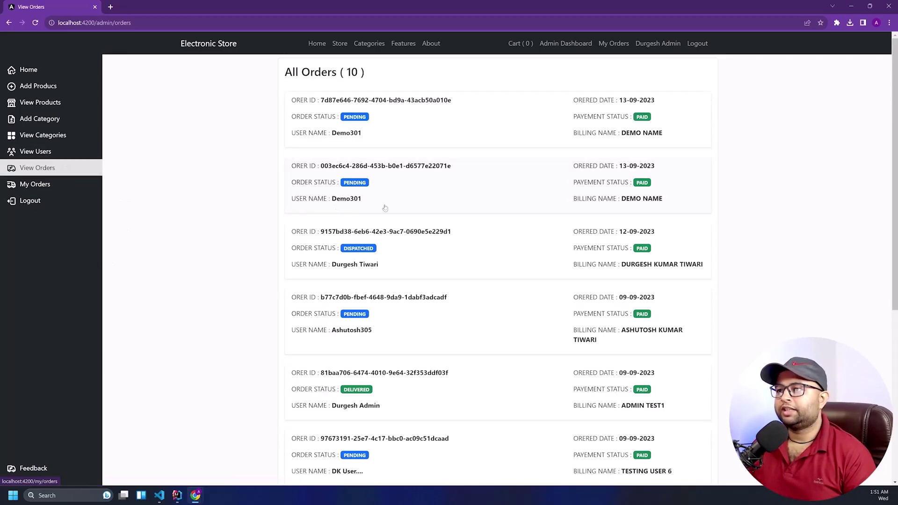
# Open the top order's details and look over its contents
pyautogui.scroll(-5, 385, 208)
pyautogui.scroll(-1, 385, 208)
pyautogui.scroll(6, 385, 208)
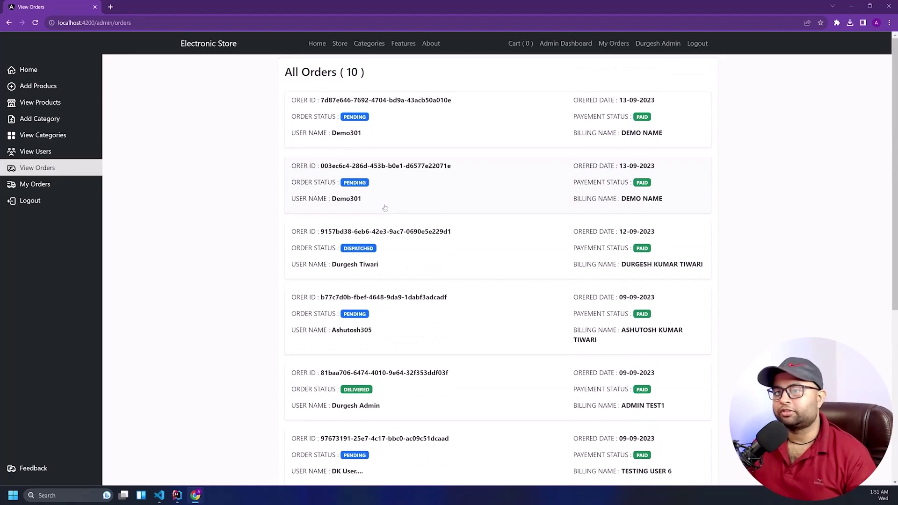
pyautogui.click(358, 137)
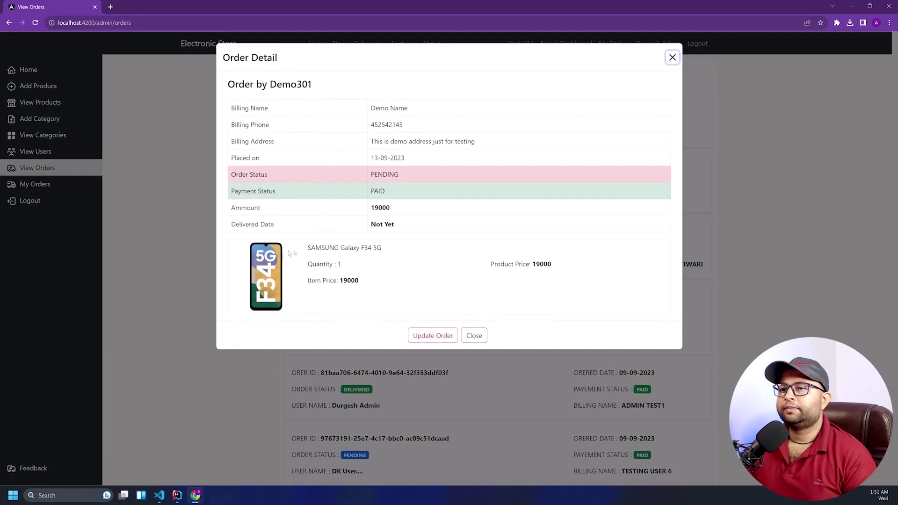
pyautogui.moveTo(305, 255); pyautogui.dragTo(382, 303)
pyautogui.click(395, 299)
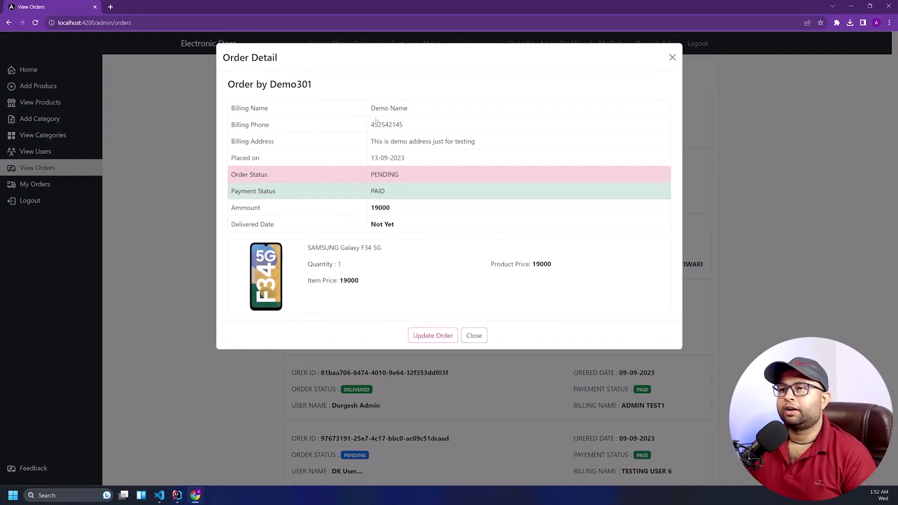
pyautogui.moveTo(400, 219); pyautogui.dragTo(371, 225)
pyautogui.click(395, 236)
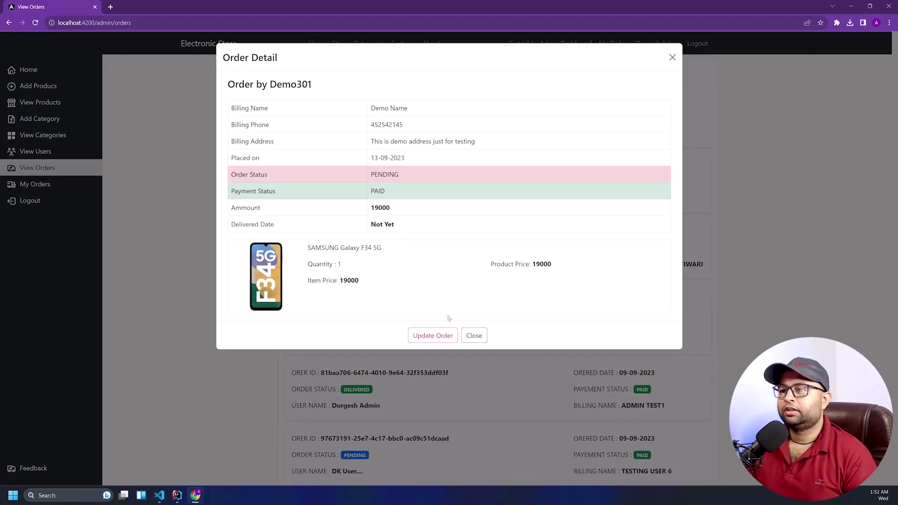
# Open the order's update form, keeping the payment status as PAID
pyautogui.click(433, 336)
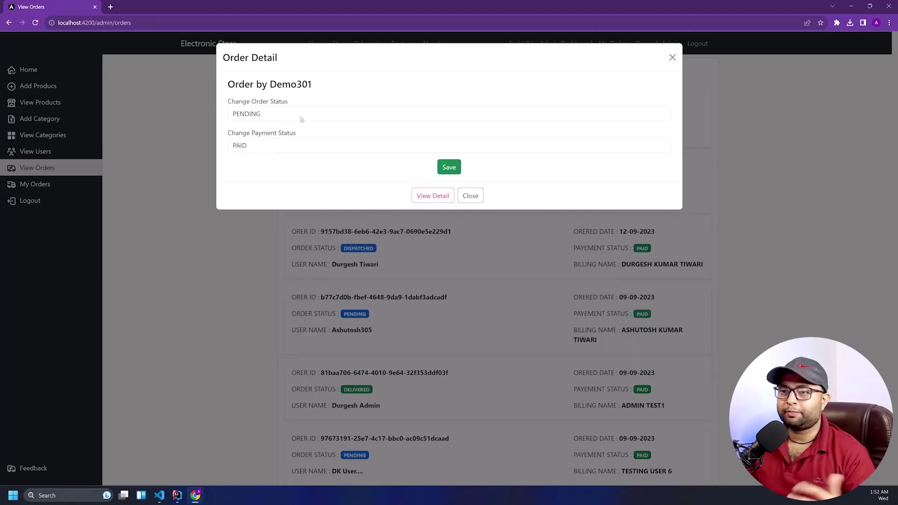
pyautogui.click(298, 147)
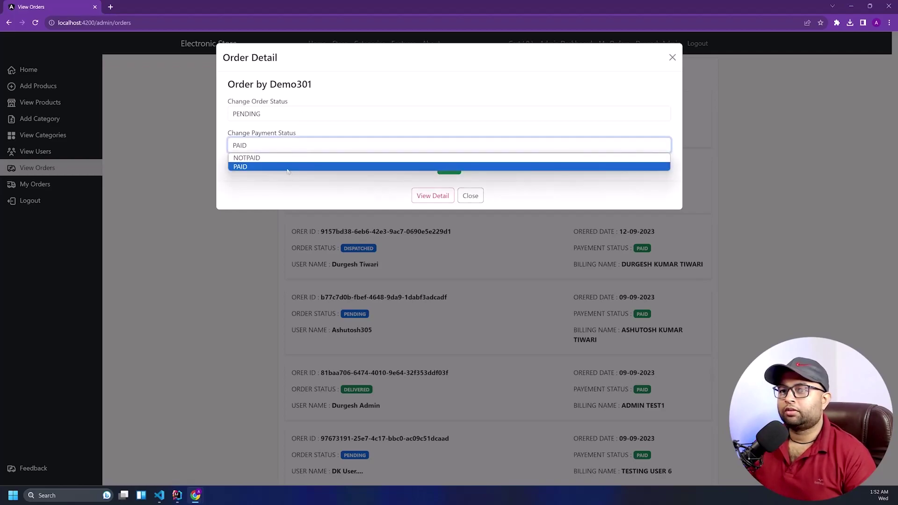
pyautogui.click(295, 167)
pyautogui.click(470, 196)
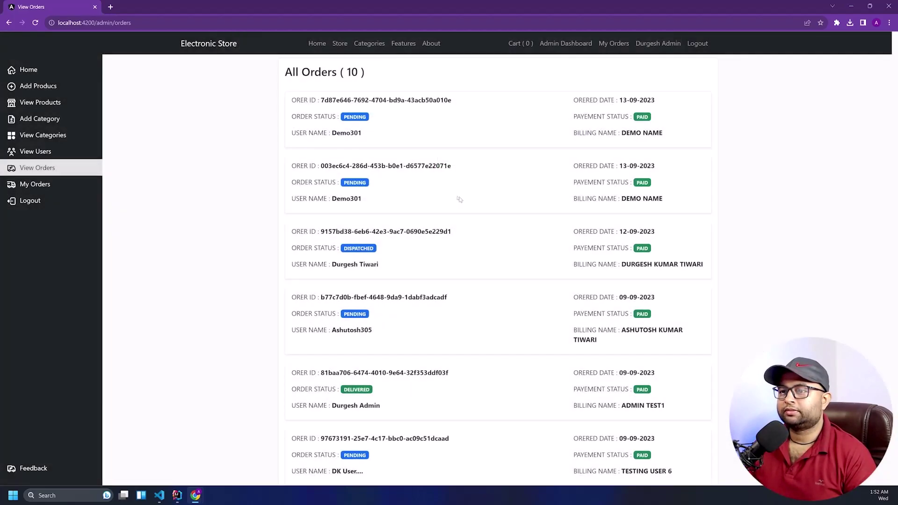
pyautogui.click(390, 146)
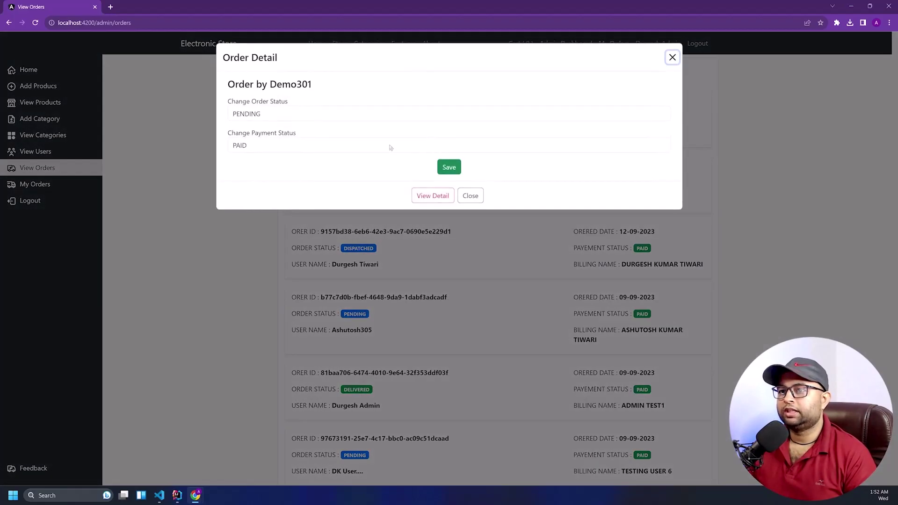
pyautogui.click(321, 144)
pyautogui.click(287, 167)
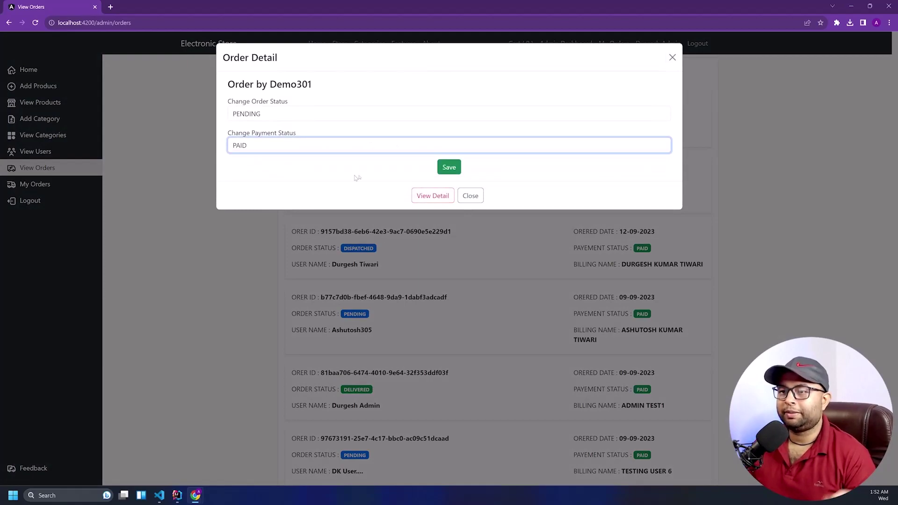
pyautogui.click(470, 196)
pyautogui.click(487, 189)
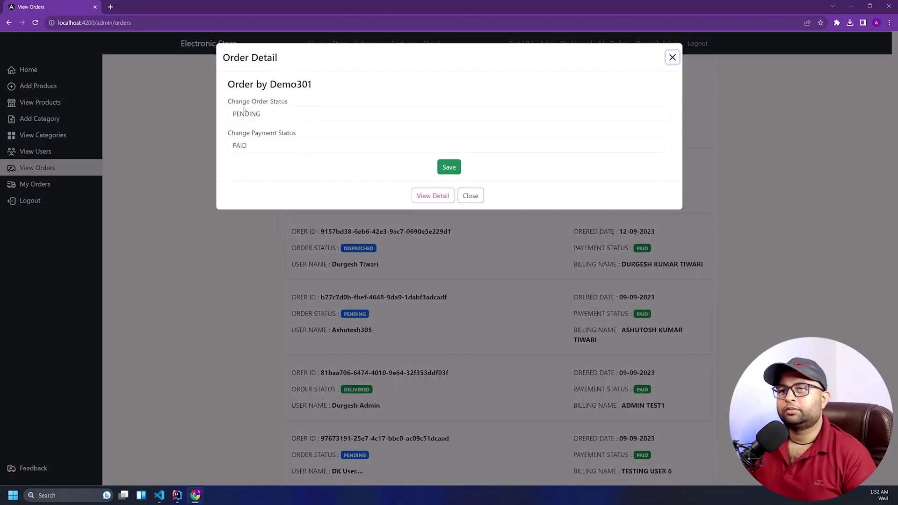
# Set the order status to DISPATCHED, save it, and switch to the incognito customer window
pyautogui.moveTo(297, 105); pyautogui.dragTo(226, 106)
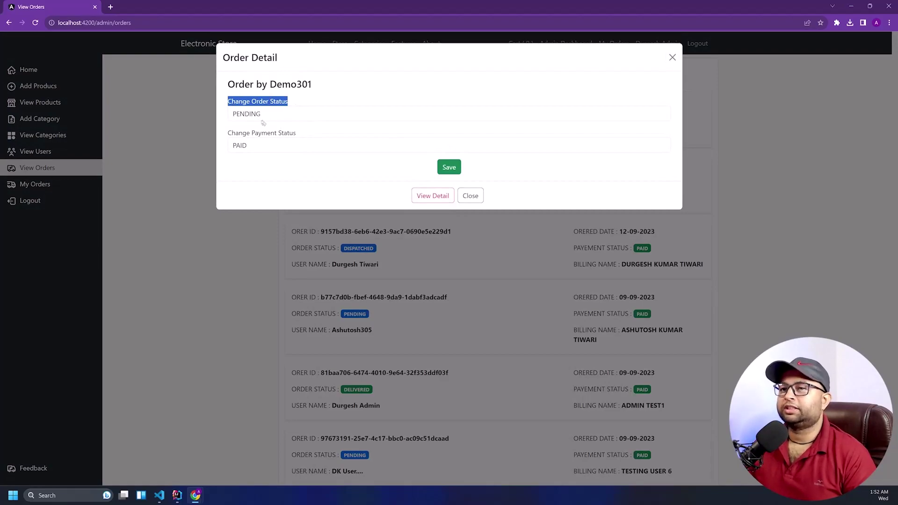
pyautogui.click(280, 116)
pyautogui.click(264, 142)
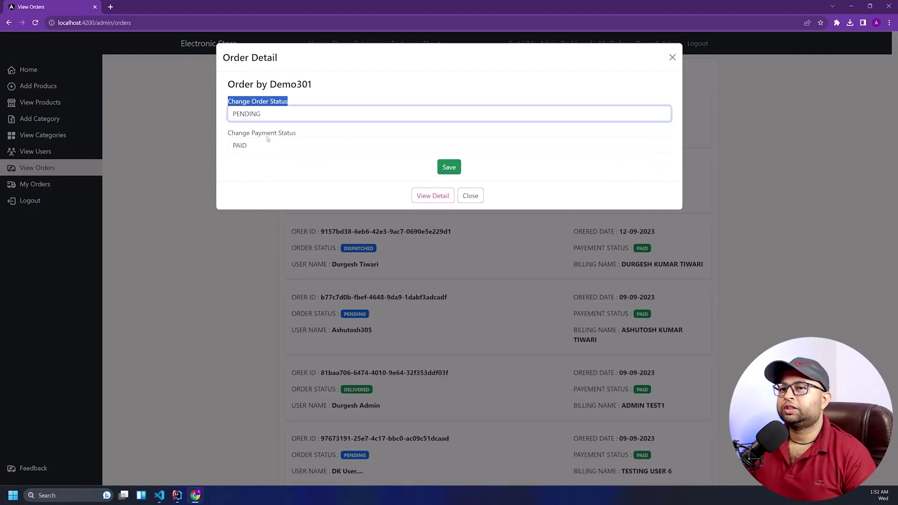
pyautogui.click(447, 169)
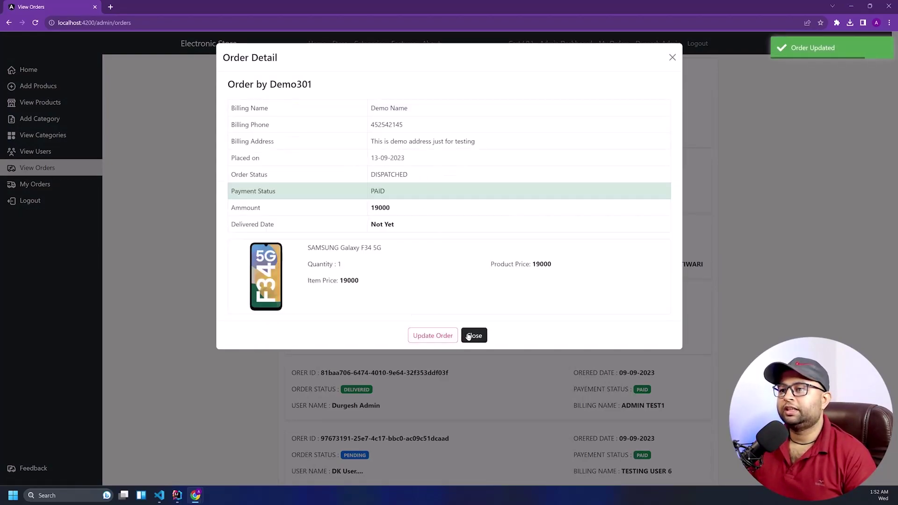
pyautogui.click(473, 336)
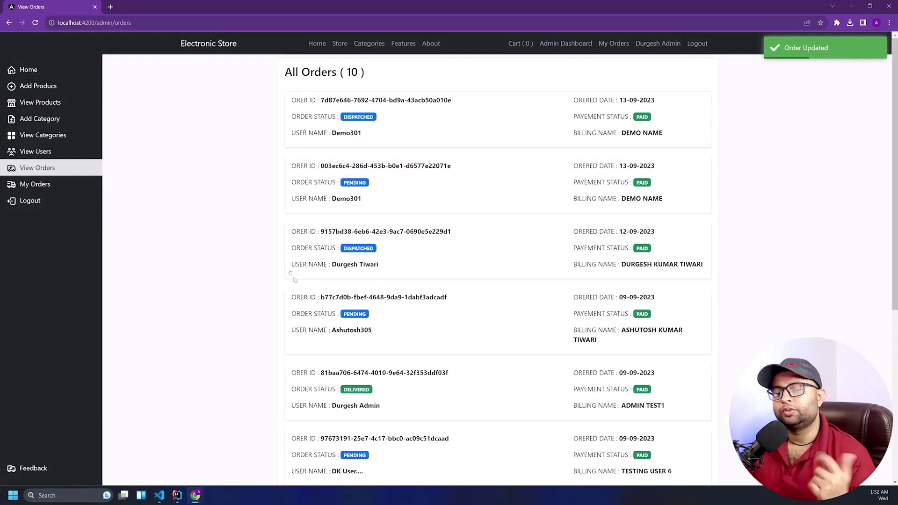
pyautogui.moveTo(196, 496)
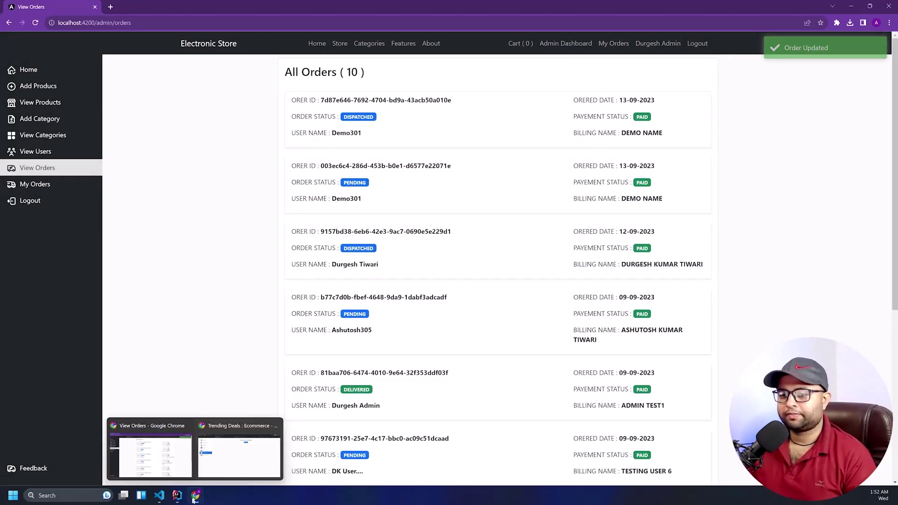
pyautogui.click(237, 468)
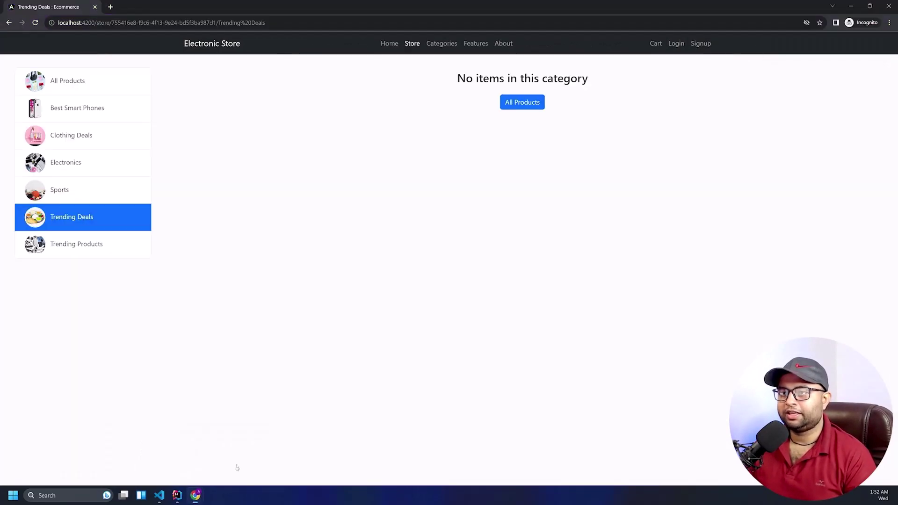
# Log in as the demo customer using the suggested email and the account password
pyautogui.click(674, 43)
pyautogui.click(448, 123)
pyautogui.write('demo')
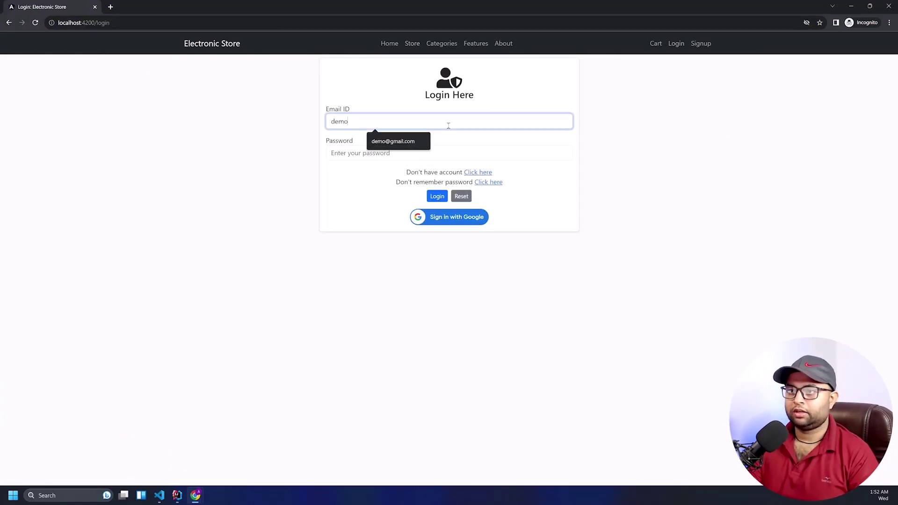
pyautogui.press('Down')
pyautogui.press('Return')
pyautogui.press('Tab')
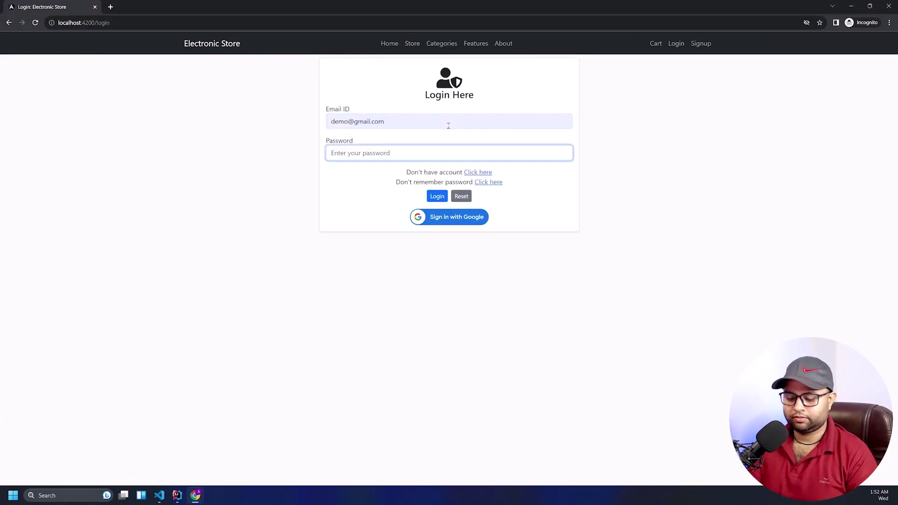
pyautogui.write('ab')
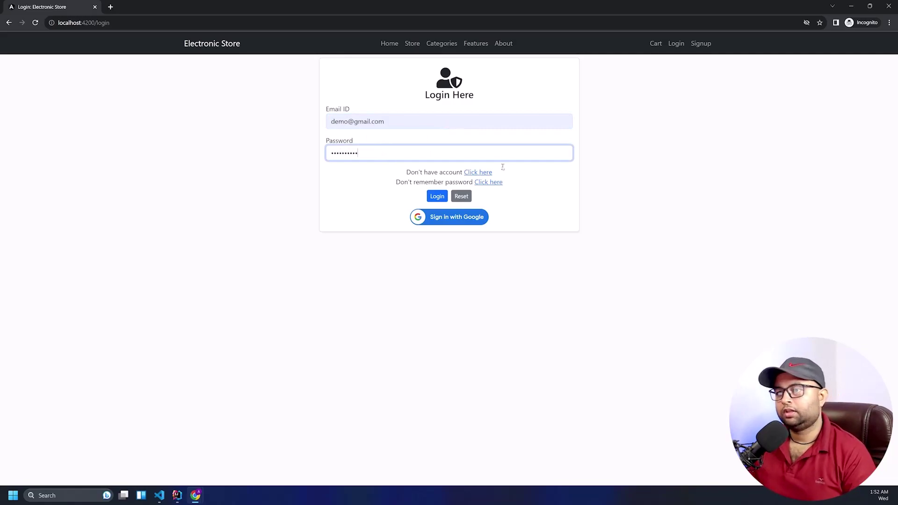
pyautogui.click(437, 196)
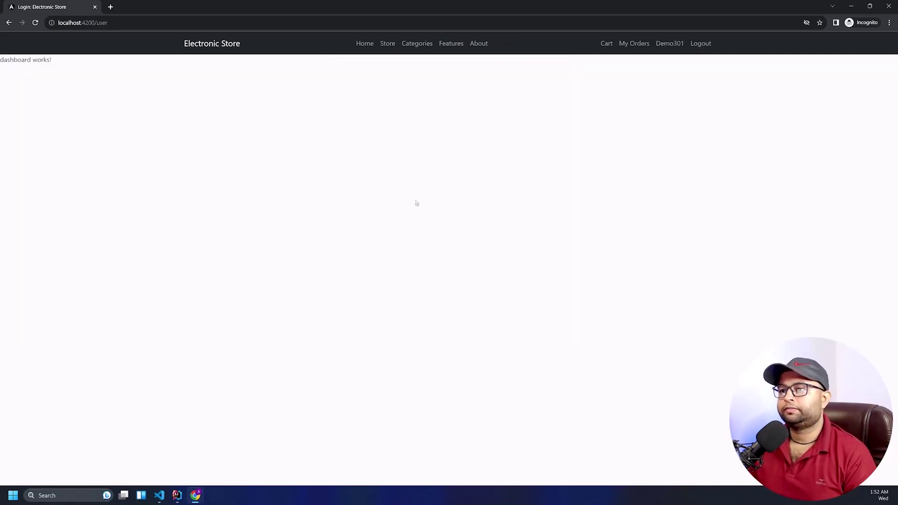
# Open the customer's top order in My Orders, then return to the admin window
pyautogui.click(630, 45)
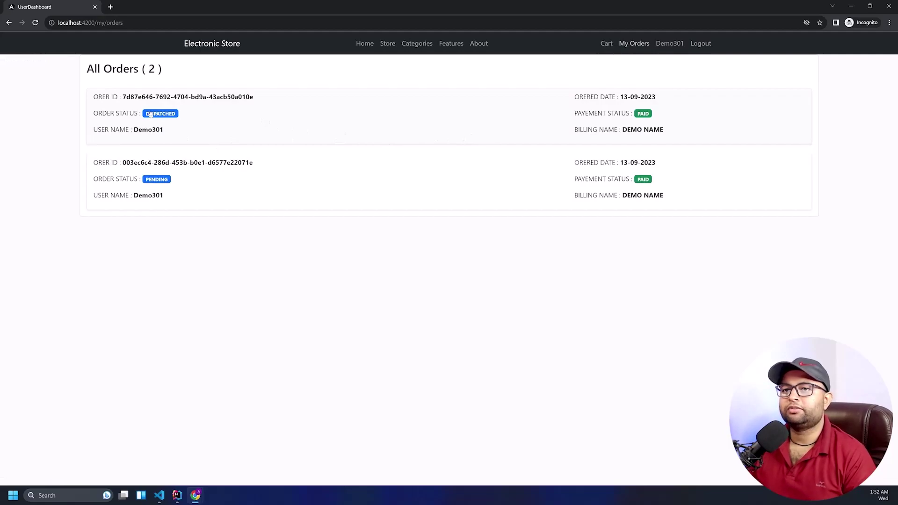
pyautogui.click(170, 115)
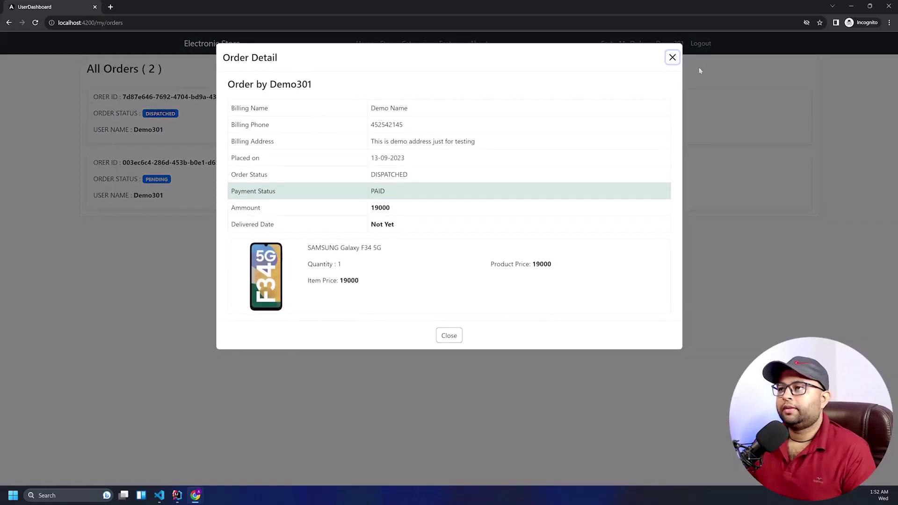
pyautogui.hotkey('alt', 'Tab')
# Open the top order's update form and toggle payment status between NOTPAID and PAID
pyautogui.click(404, 136)
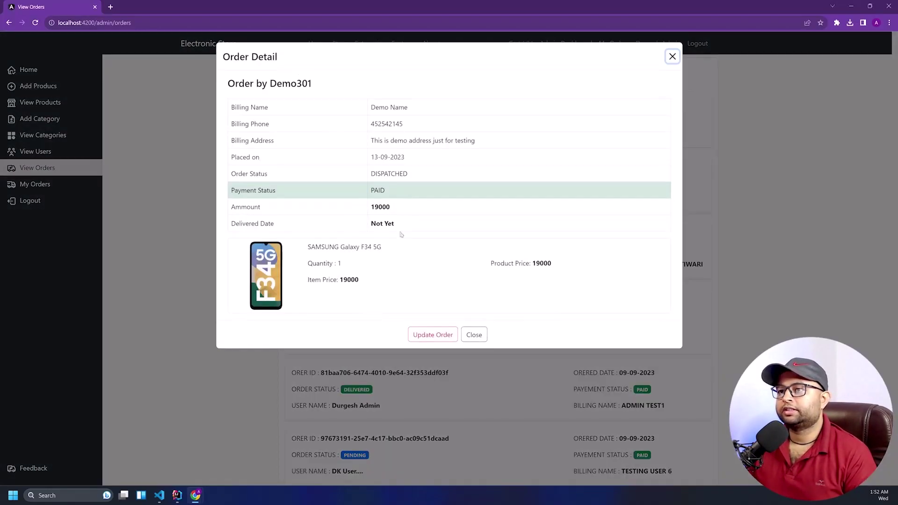
pyautogui.click(433, 335)
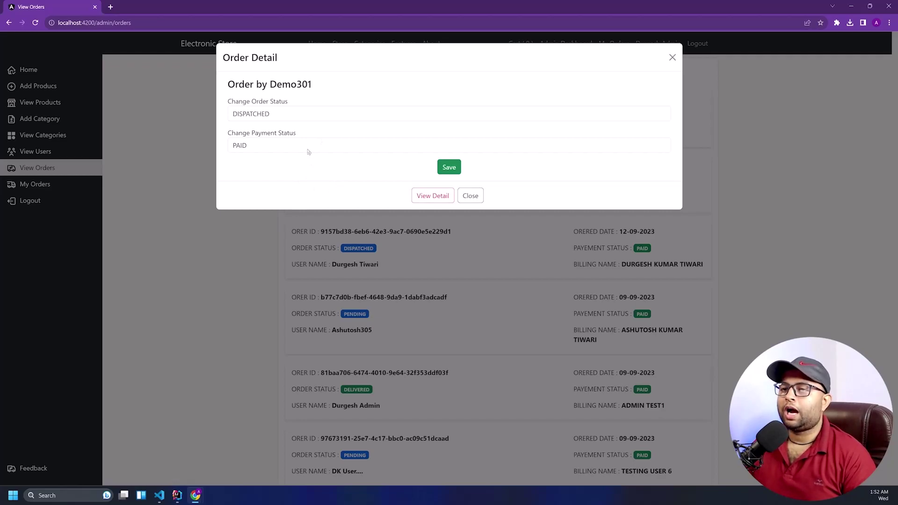
pyautogui.click(308, 151)
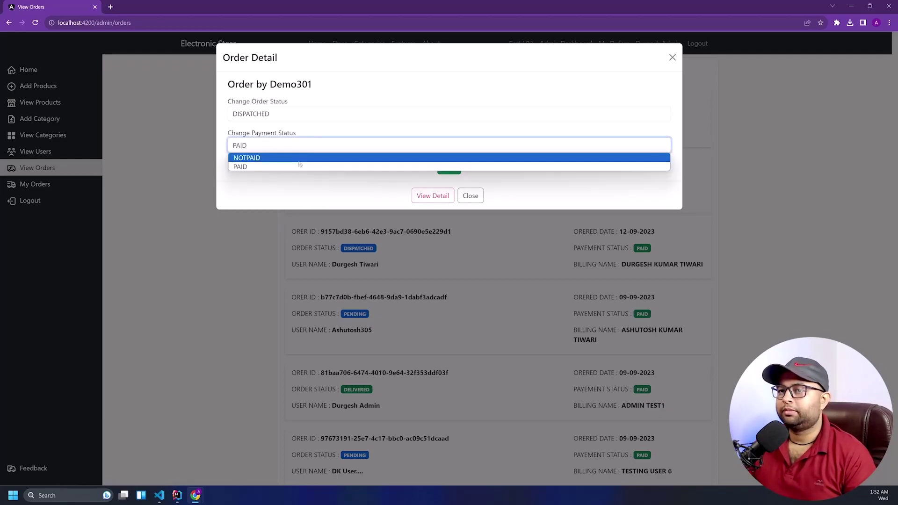
pyautogui.click(301, 158)
pyautogui.click(295, 147)
pyautogui.click(290, 164)
pyautogui.click(295, 148)
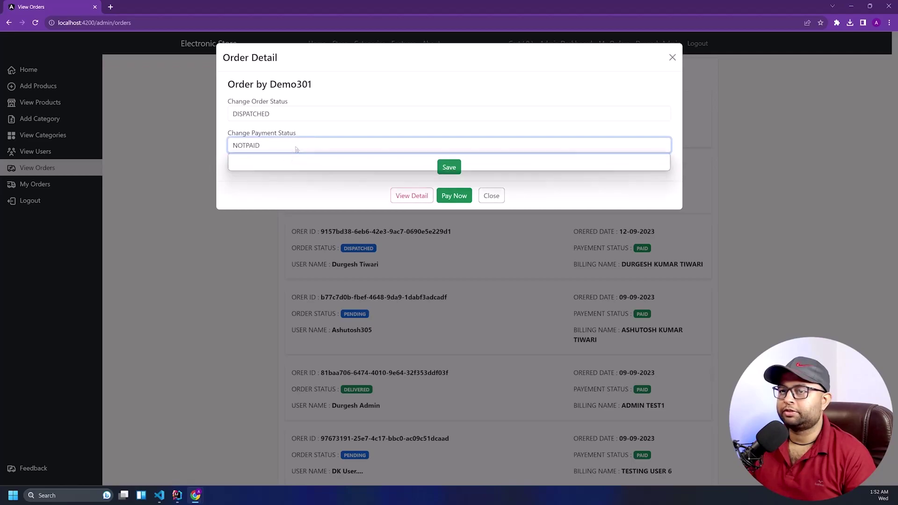
pyautogui.click(287, 165)
# Settle the payment status on NOTPAID after switching it a few more times
pyautogui.click(286, 153)
pyautogui.click(285, 159)
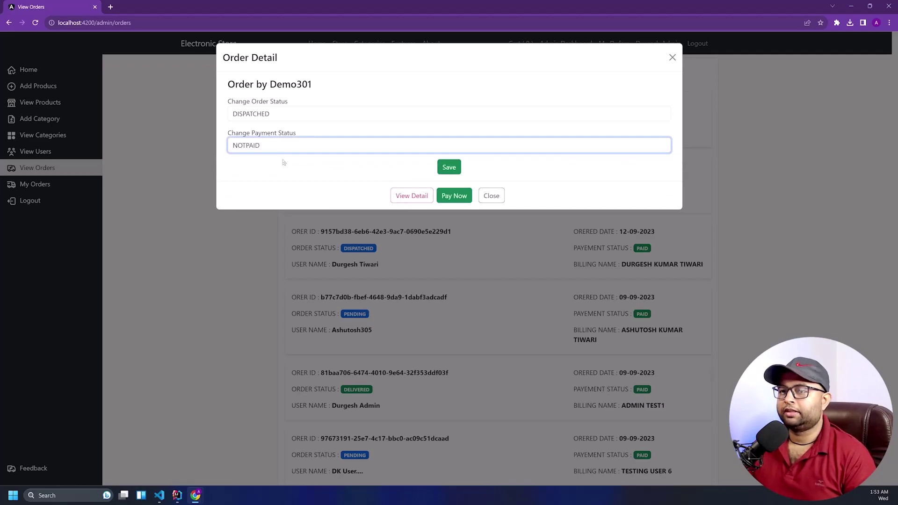
pyautogui.click(285, 152)
pyautogui.click(283, 159)
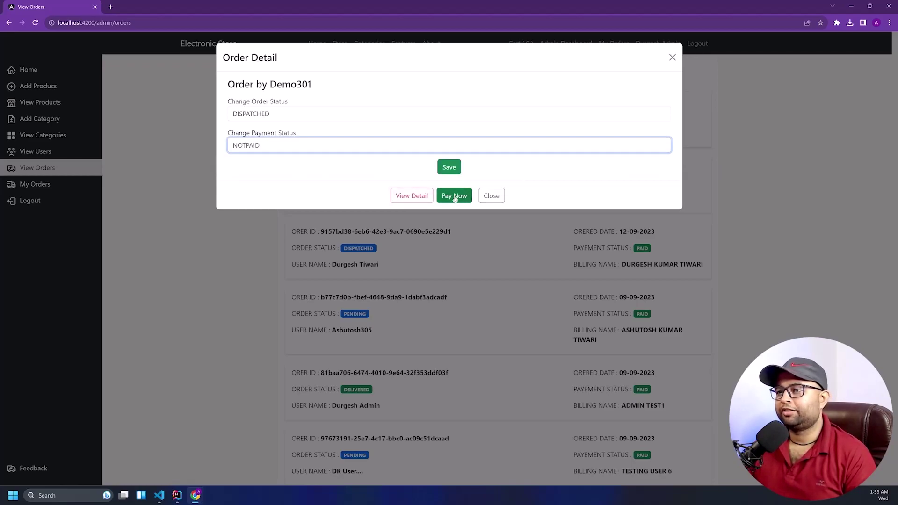
pyautogui.click(317, 145)
pyautogui.click(283, 167)
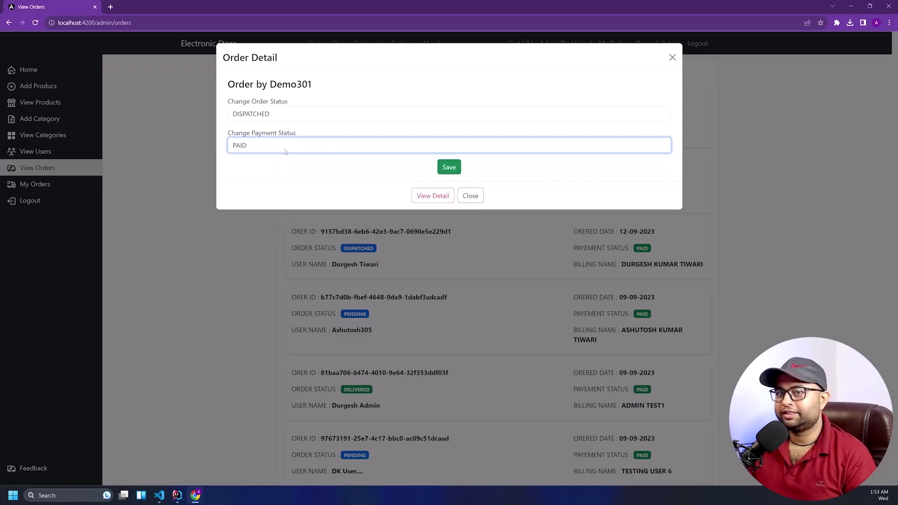
pyautogui.click(285, 151)
pyautogui.click(285, 159)
# Preview the ₹19,000 Pay Now checkout, cancel it, and close the order dialog
pyautogui.click(457, 197)
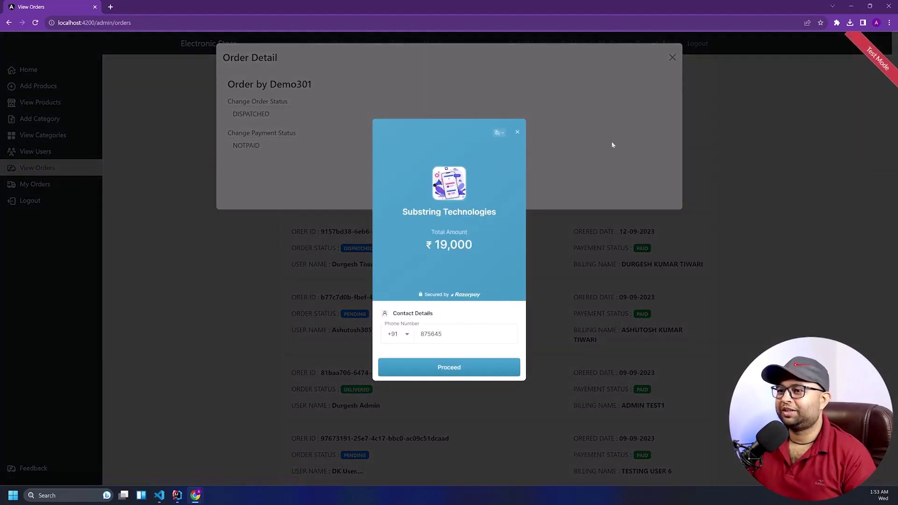
pyautogui.press('Escape')
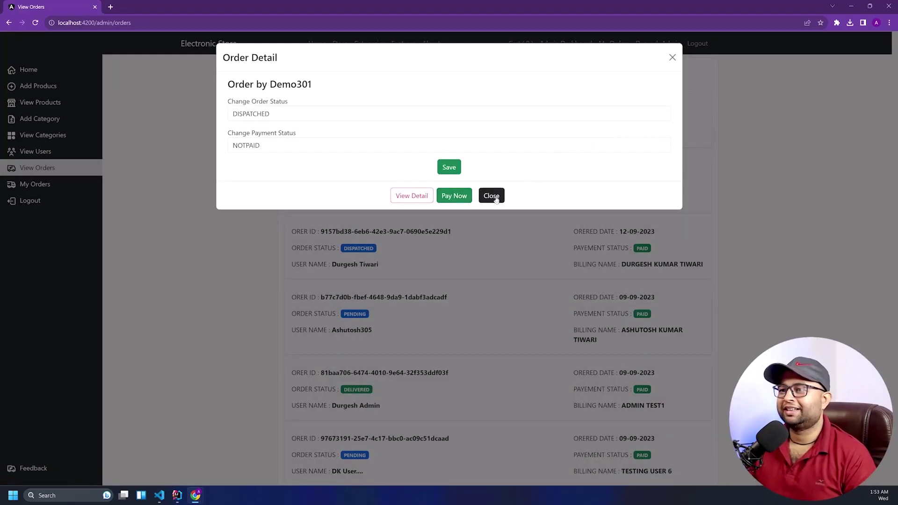
pyautogui.click(491, 196)
# Reload the orders list and confirm Demo301's order is still DISPATCHED and PAID
pyautogui.rightClick(220, 175)
pyautogui.click(230, 201)
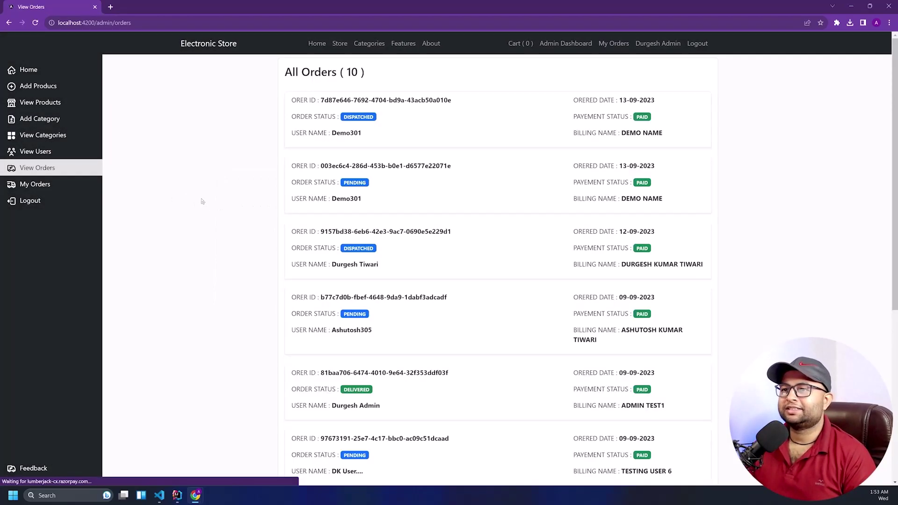
pyautogui.click(444, 148)
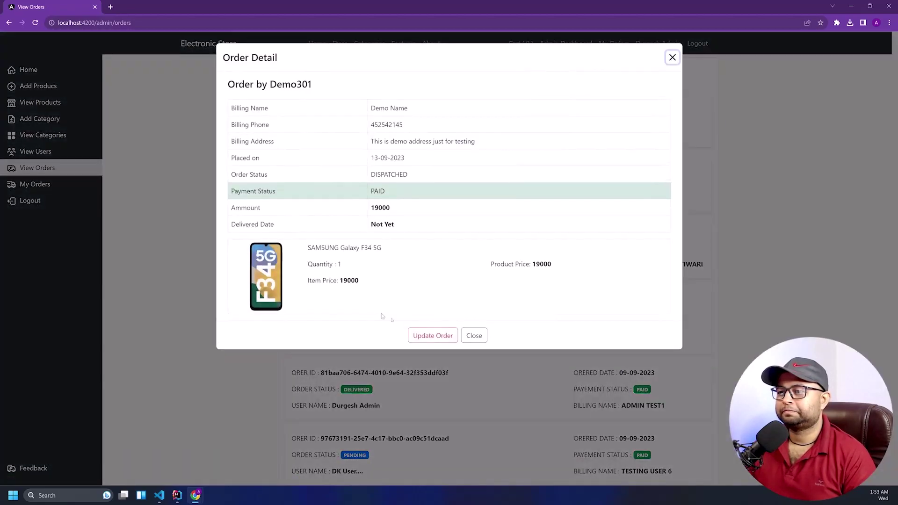
pyautogui.click(474, 335)
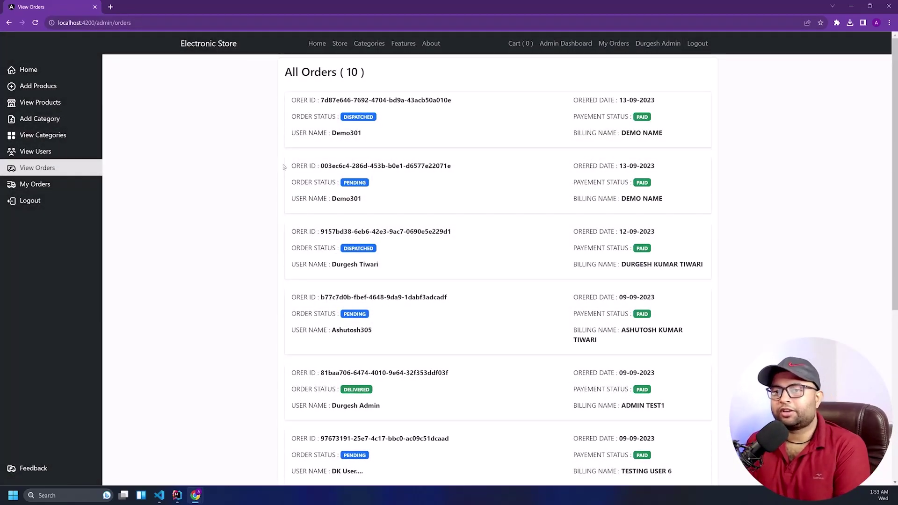
# View the details of the admin's own orders in My Orders
pyautogui.click(610, 43)
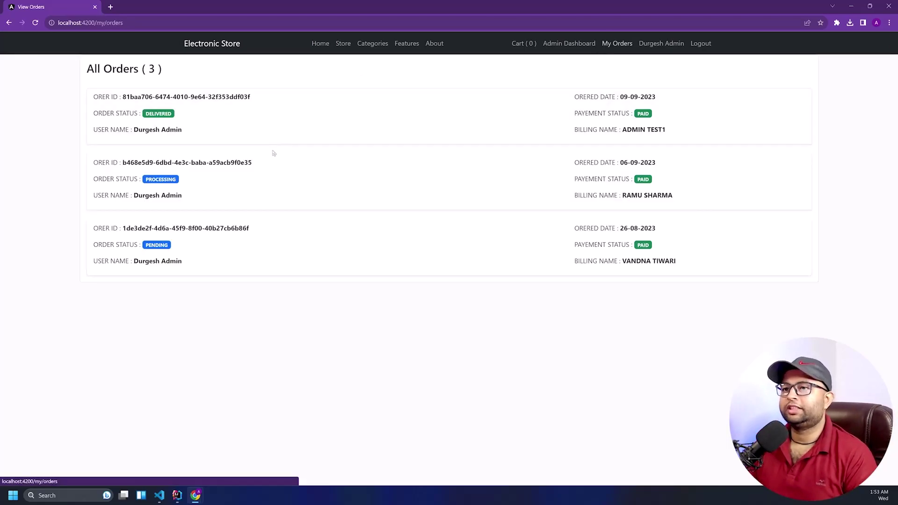
pyautogui.click(258, 208)
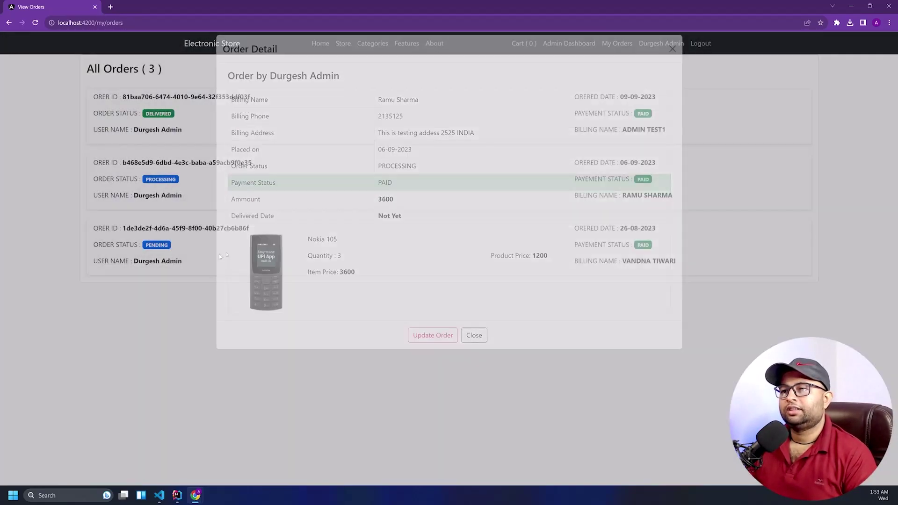
pyautogui.click(196, 276)
pyautogui.click(196, 277)
pyautogui.click(195, 90)
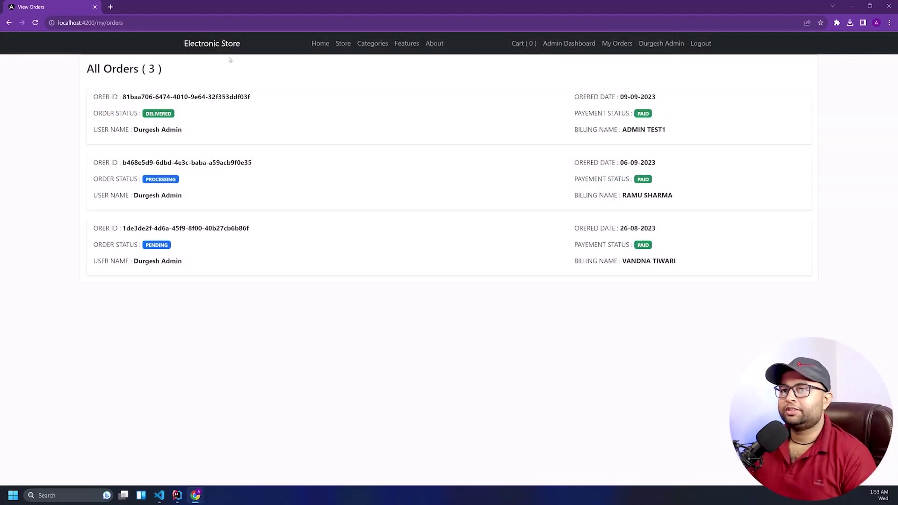
# Return to the Electronic Store home page, scroll through it, and log out
pyautogui.click(229, 46)
pyautogui.scroll(-5, 531, 159)
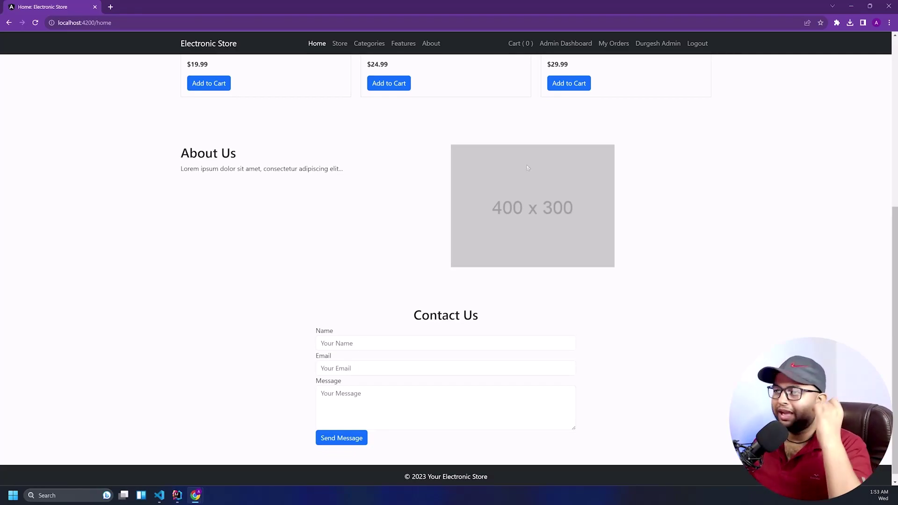
pyautogui.scroll(6, 497, 100)
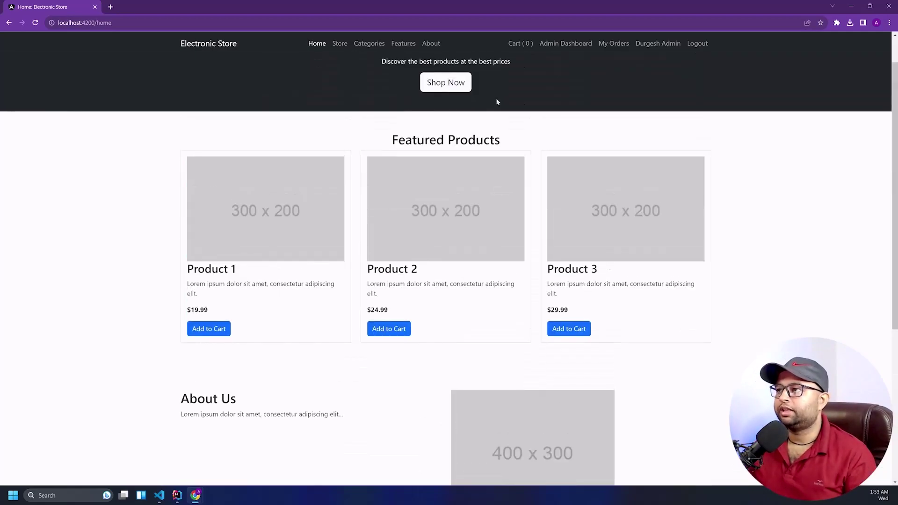
pyautogui.click(698, 44)
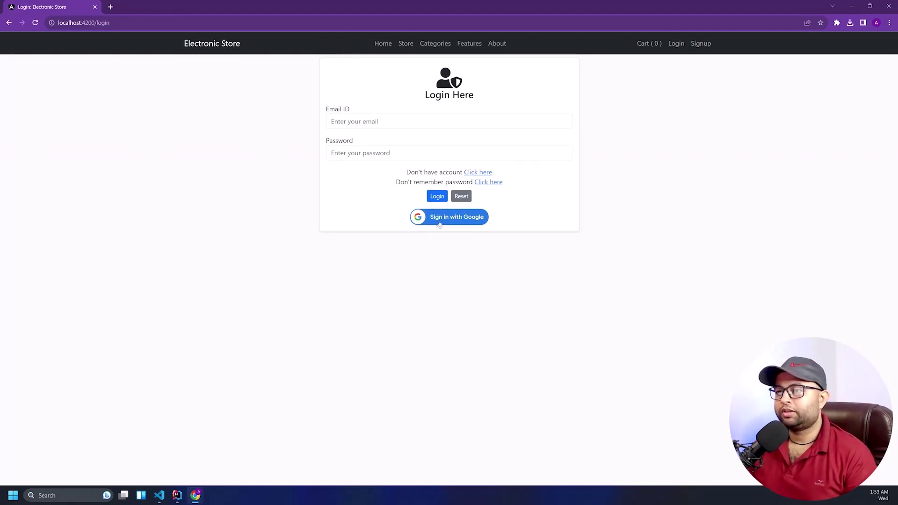
# Start Google sign-in, dismiss the account chooser, and open a new browser window
pyautogui.click(454, 219)
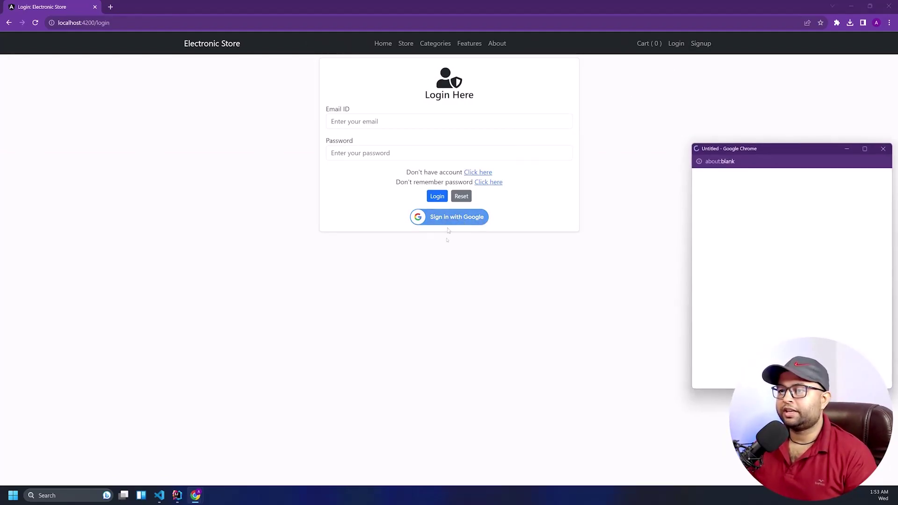
pyautogui.moveTo(779, 152); pyautogui.dragTo(500, 148)
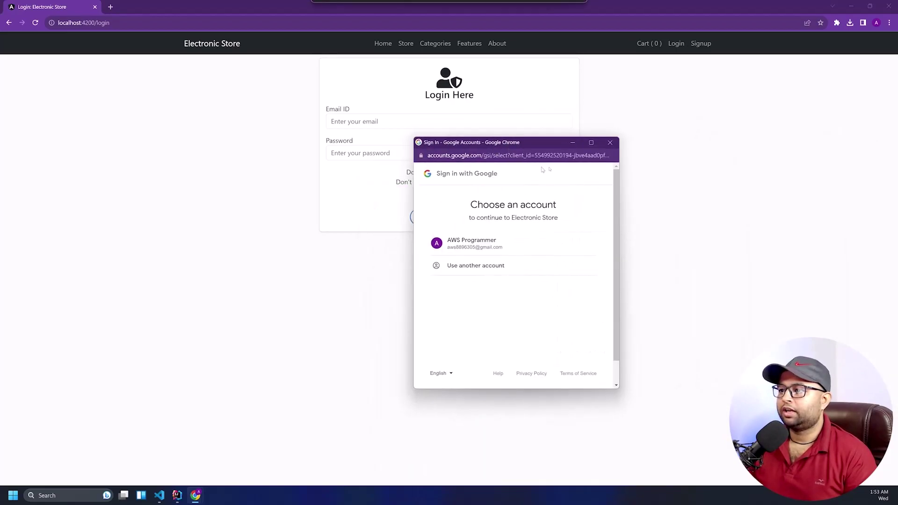
pyautogui.click(611, 143)
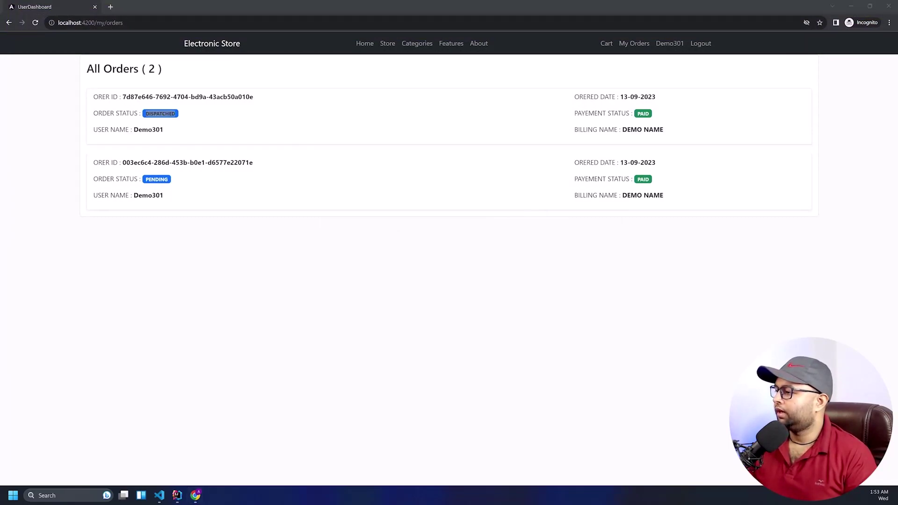
pyautogui.hotkey('ctrl', 'n')
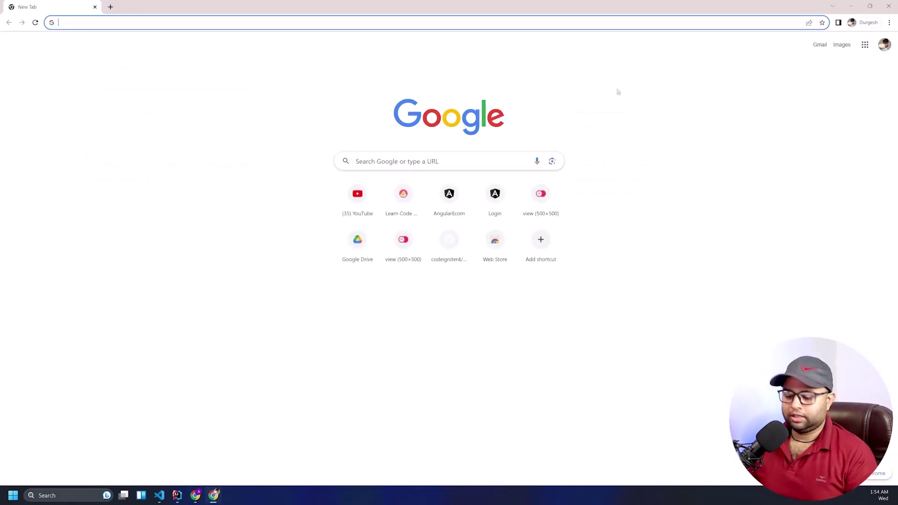
# Load the store at localhost:4200, correcting the suggested 8080 port
pyautogui.write('loca')
pyautogui.press('Return')
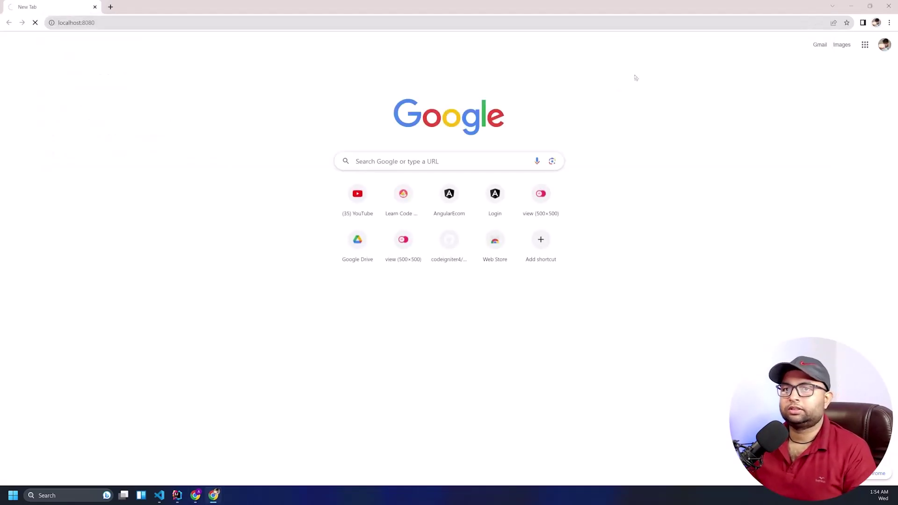
pyautogui.hotkey('ctrl', 'l')
pyautogui.press('End')
pyautogui.hotkey('ctrl', 'shift', 'Left')
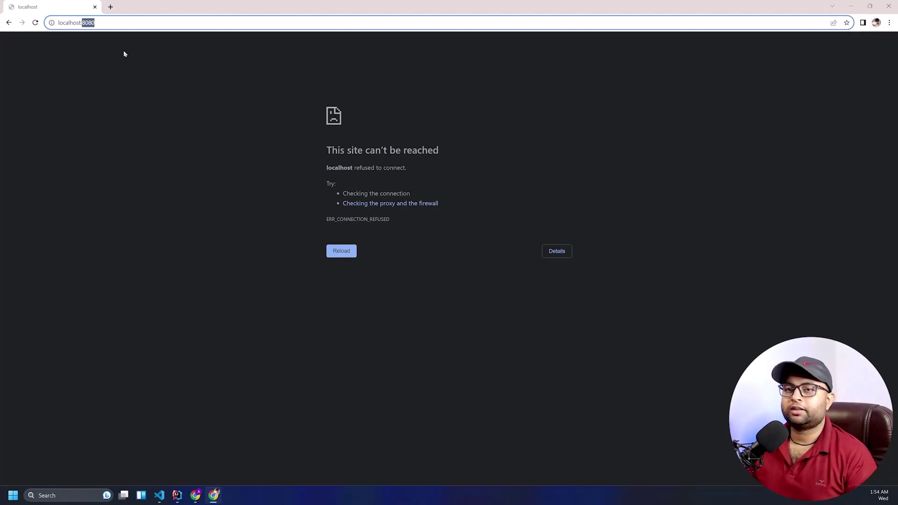
pyautogui.write('4200')
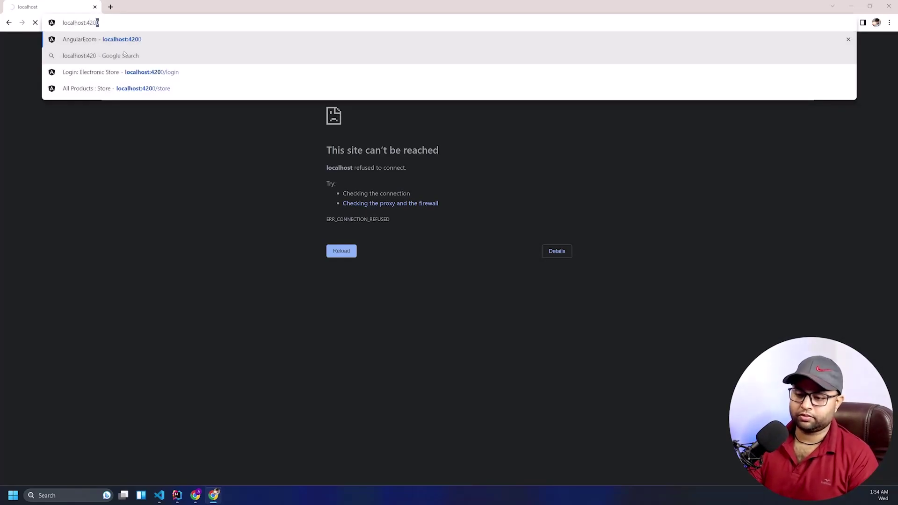
pyautogui.press('Return')
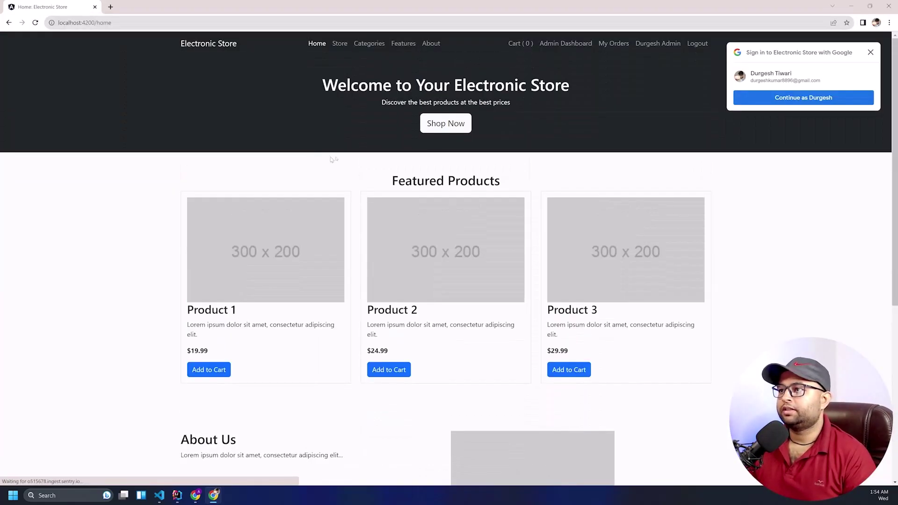
# Log out of the admin account and sign in with the listed Google account
pyautogui.click(698, 43)
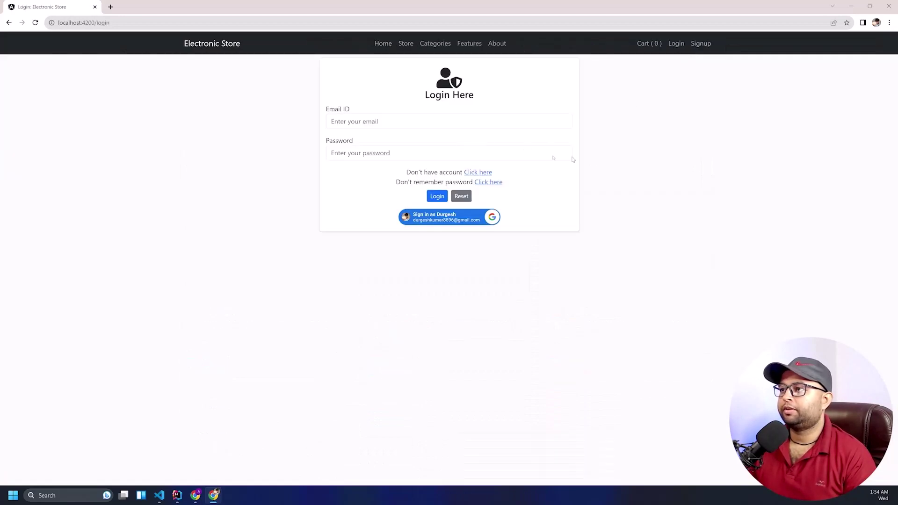
pyautogui.click(196, 49)
pyautogui.click(673, 43)
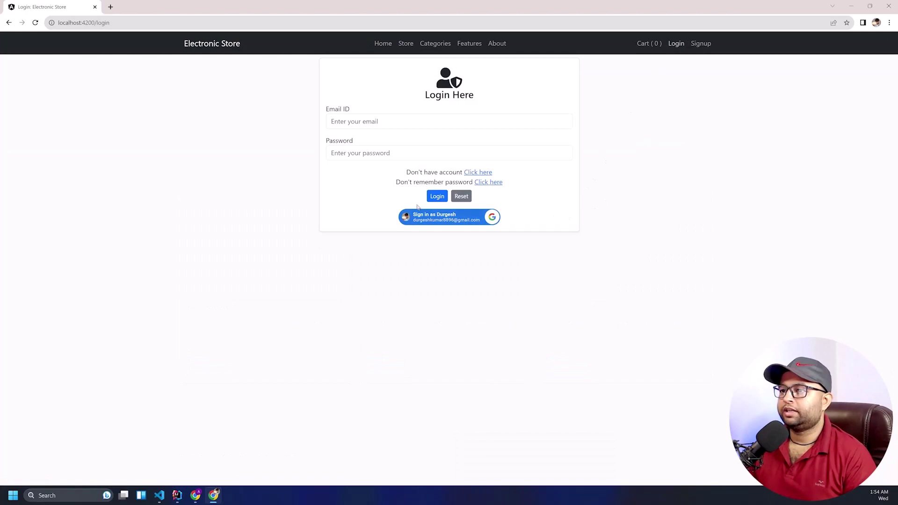
pyautogui.click(422, 220)
pyautogui.moveTo(800, 150); pyautogui.dragTo(444, 122)
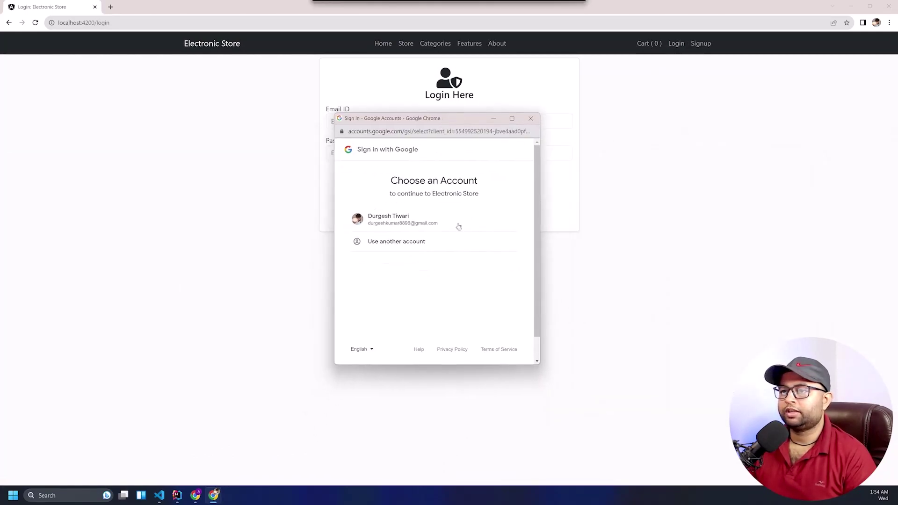
pyautogui.click(432, 218)
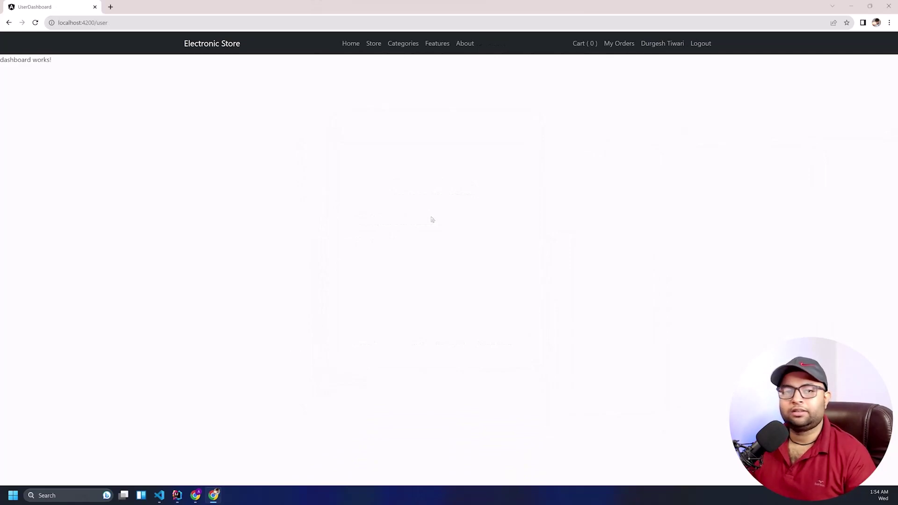
# Review the profile and its single order, then add the Nokia 105 to the cart
pyautogui.click(669, 45)
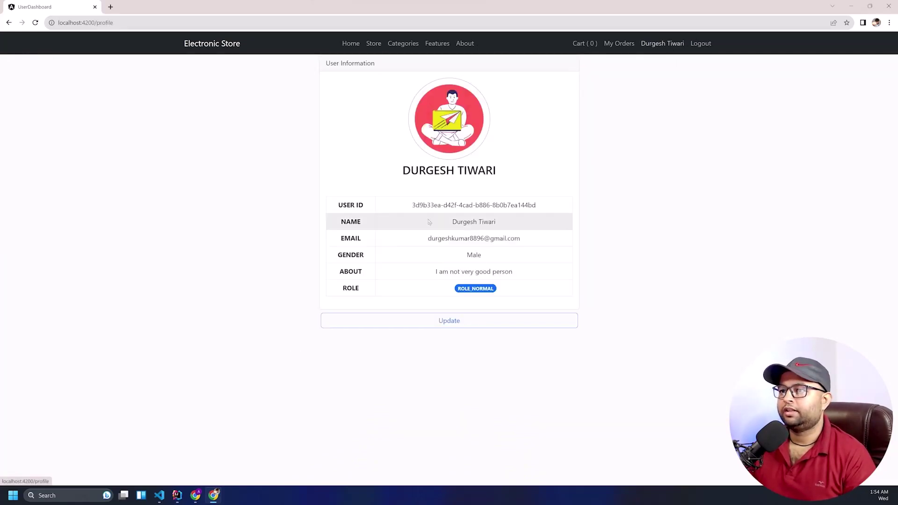
pyautogui.click(624, 43)
pyautogui.click(293, 128)
pyautogui.click(158, 238)
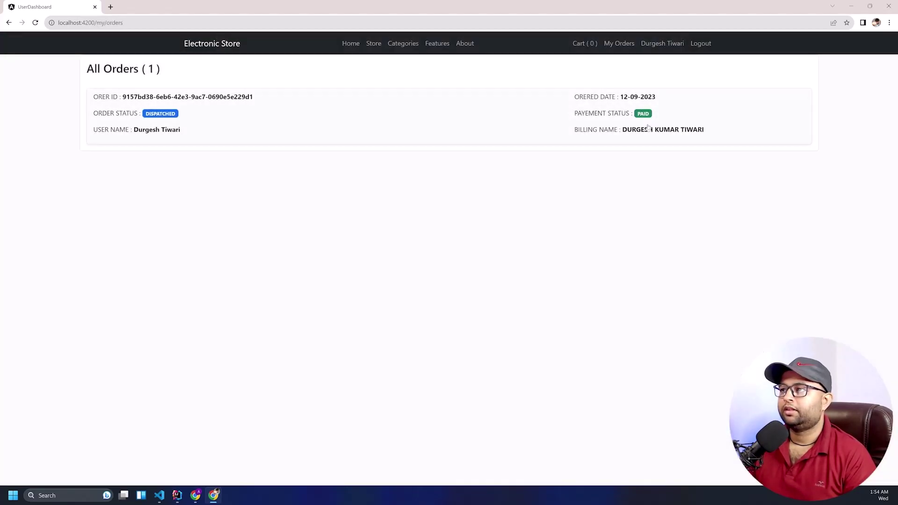
pyautogui.click(585, 43)
pyautogui.click(373, 43)
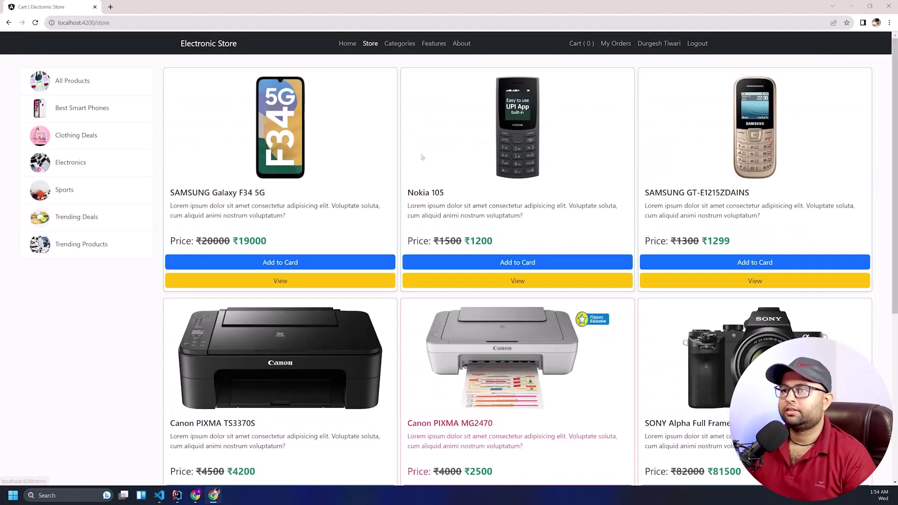
pyautogui.click(457, 263)
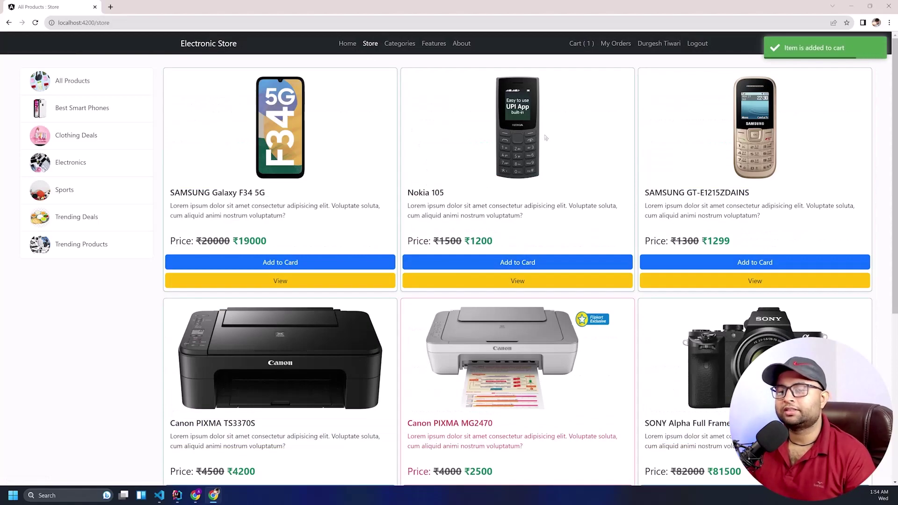